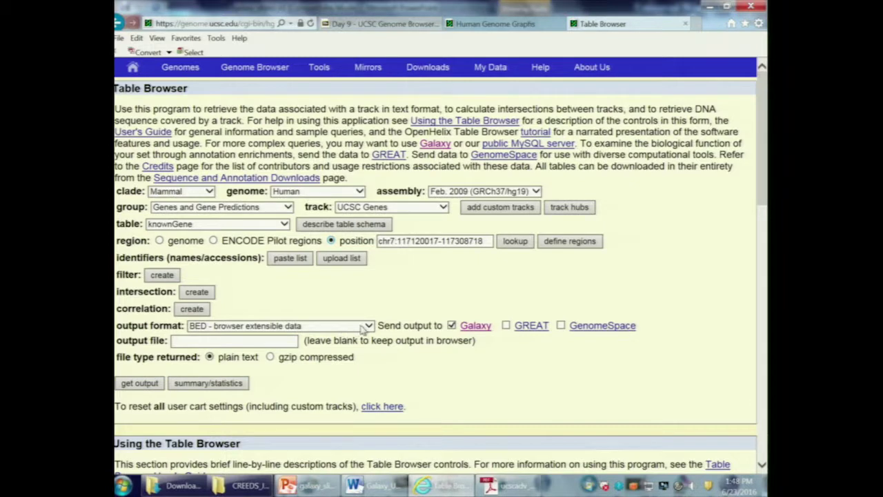
Export all fields from the selected knownGene table to Galaxy and display the imported dataset.
{"action": "left_click", "coordinate": [368, 326]}
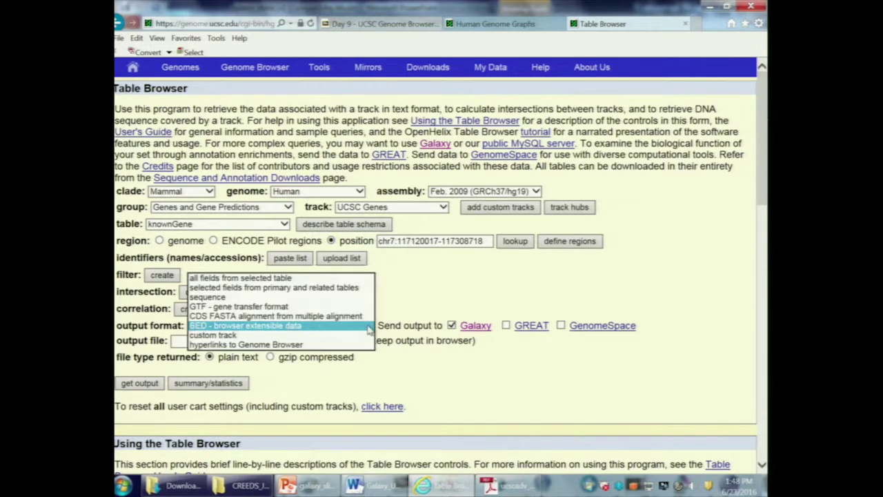
{"action": "left_click", "coordinate": [345, 278]}
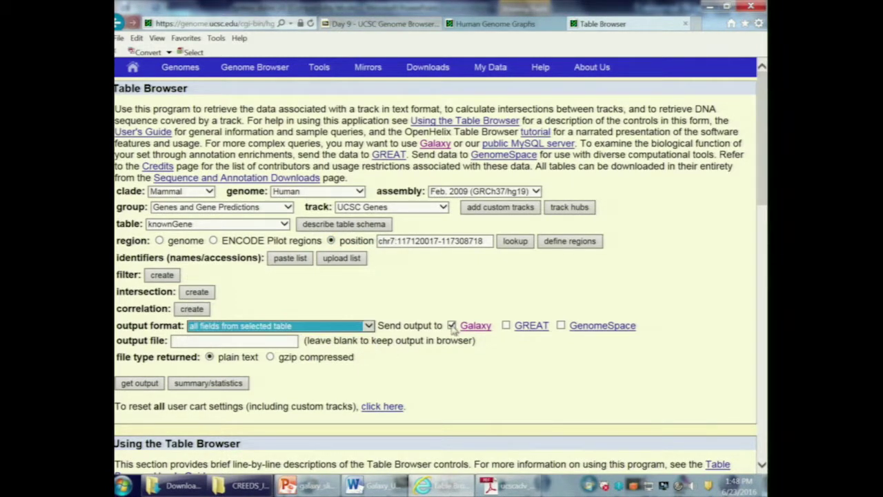
{"action": "left_click", "coordinate": [136, 383]}
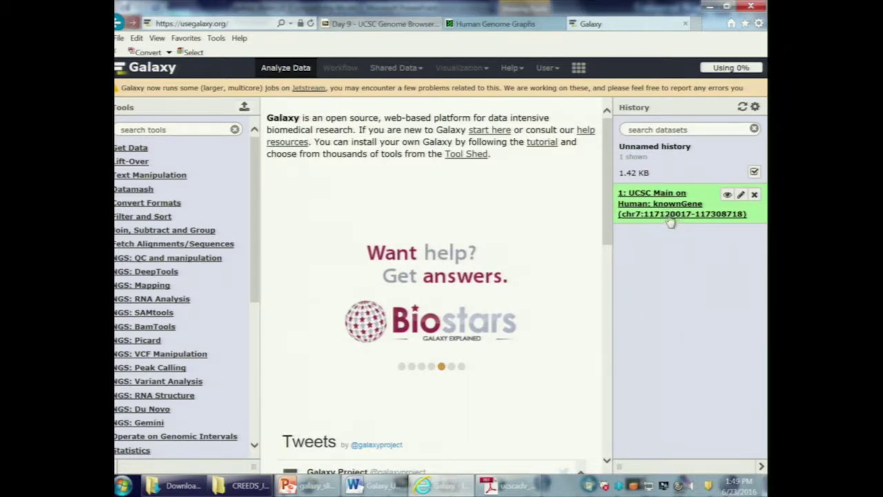
{"action": "left_click", "coordinate": [728, 196]}
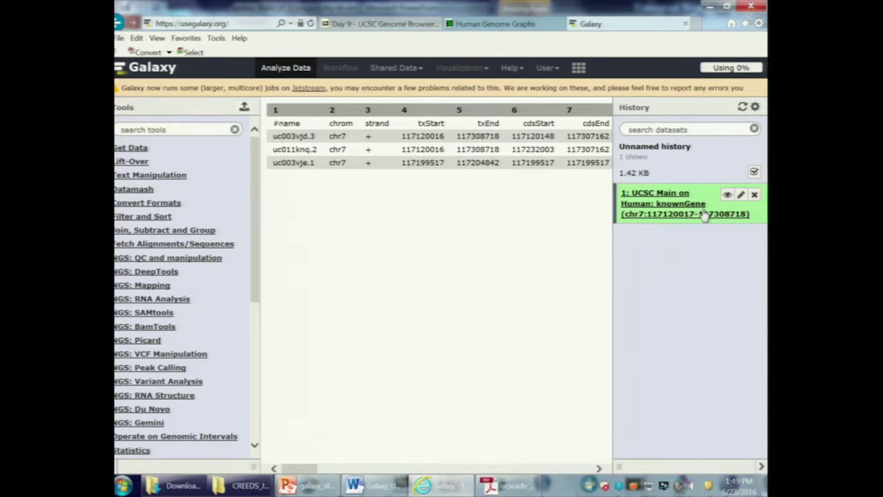
Search the web for "genomic hyperbrowser" in a new tab and open The Genomic HyperBrowser site.
{"action": "left_click", "coordinate": [698, 25]}
{"action": "left_click", "coordinate": [436, 163]}
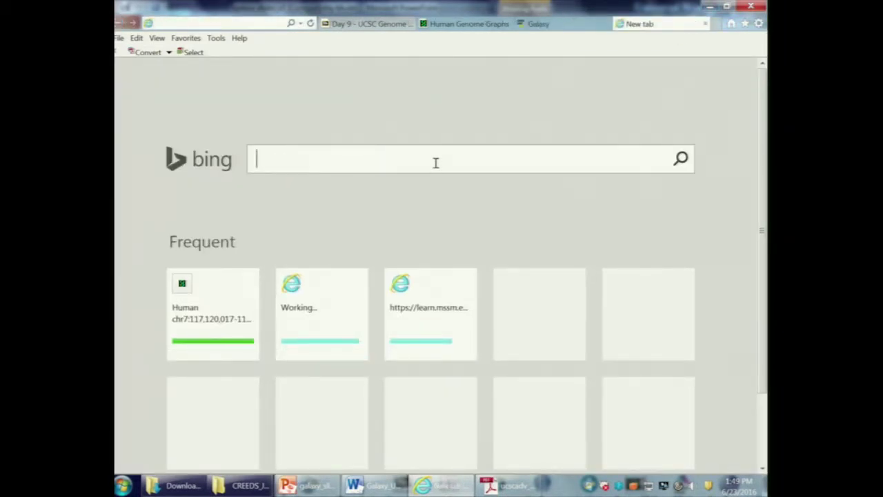
{"action": "type", "text": "hyperbro"}
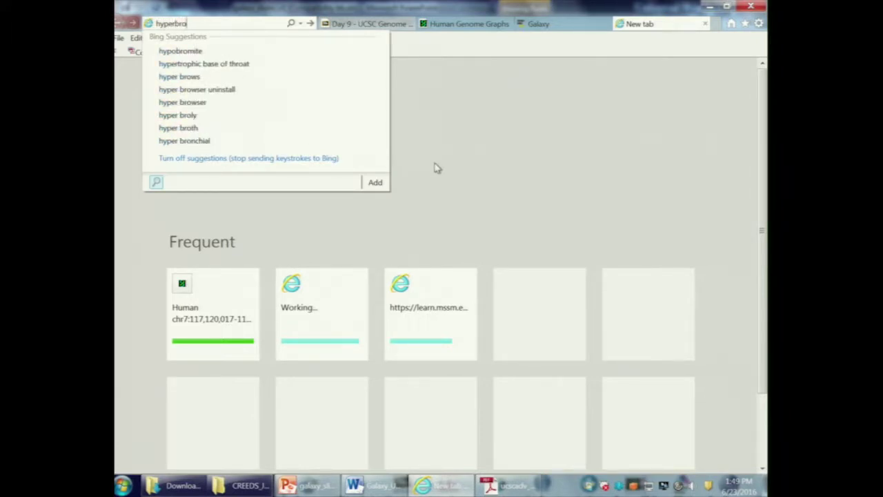
{"action": "type", "text": "wser"}
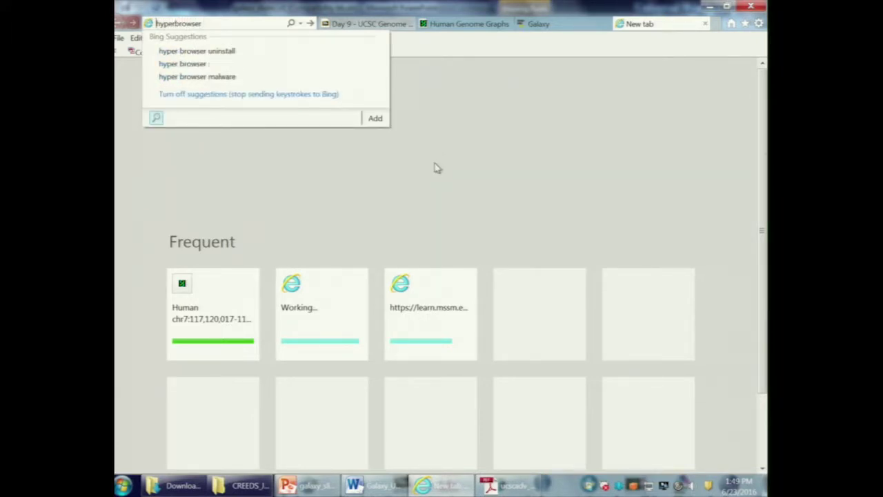
{"action": "key", "text": "Home"}
{"action": "type", "text": "genomic"}
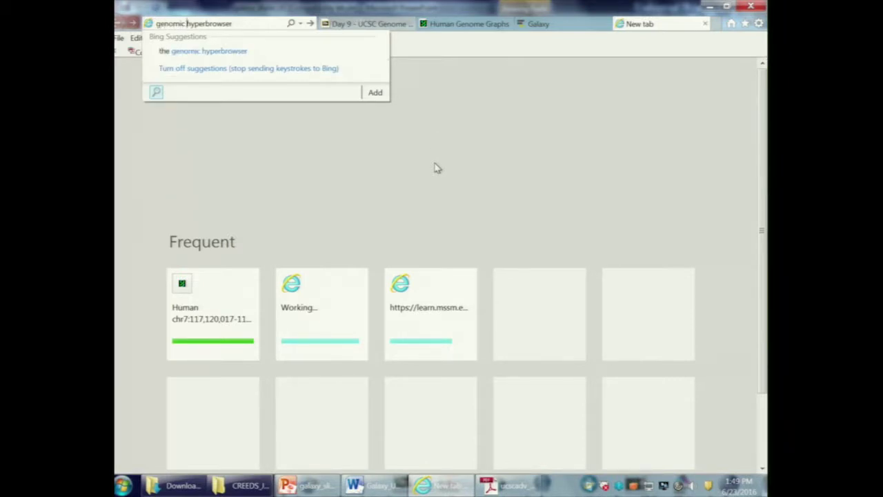
{"action": "key", "text": "Return"}
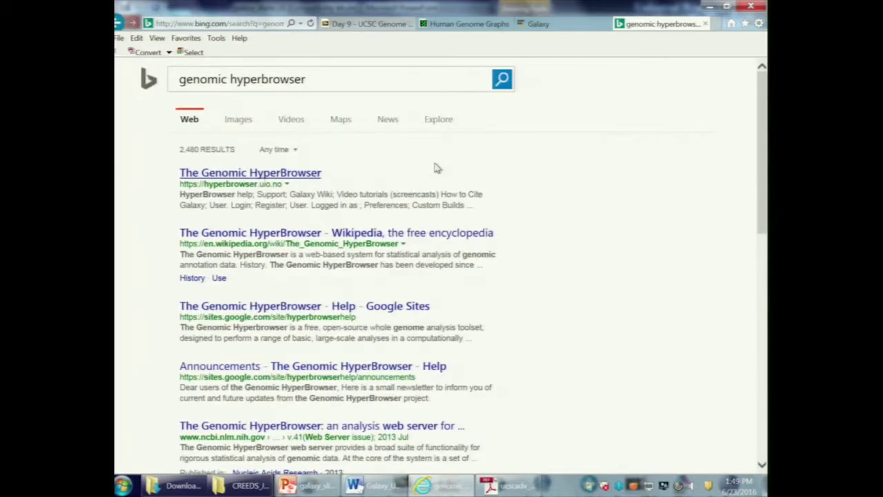
{"action": "left_click", "coordinate": [312, 176]}
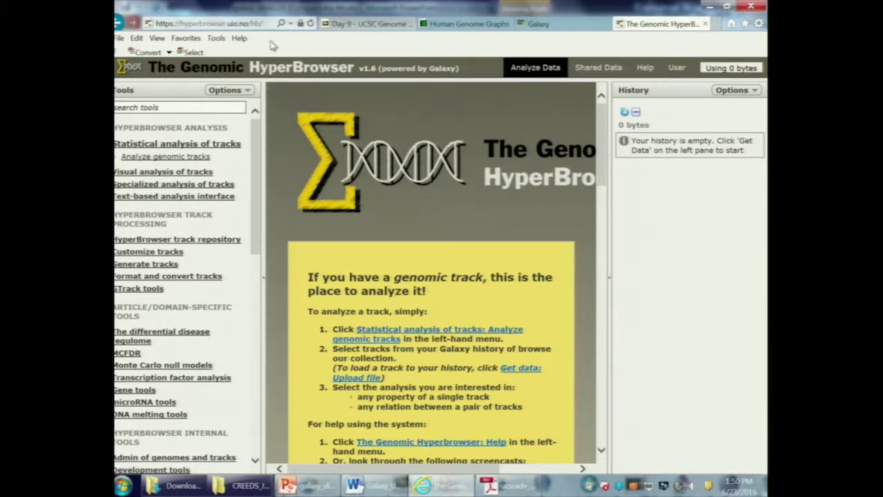
Find the standard Galaxy tools for getting data and open the UCSC Main table browser.
{"action": "scroll", "coordinate": [261, 169], "scroll_direction": "down", "scroll_amount": 3}
{"action": "left_click_drag", "start_coordinate": [261, 169], "coordinate": [269, 123]}
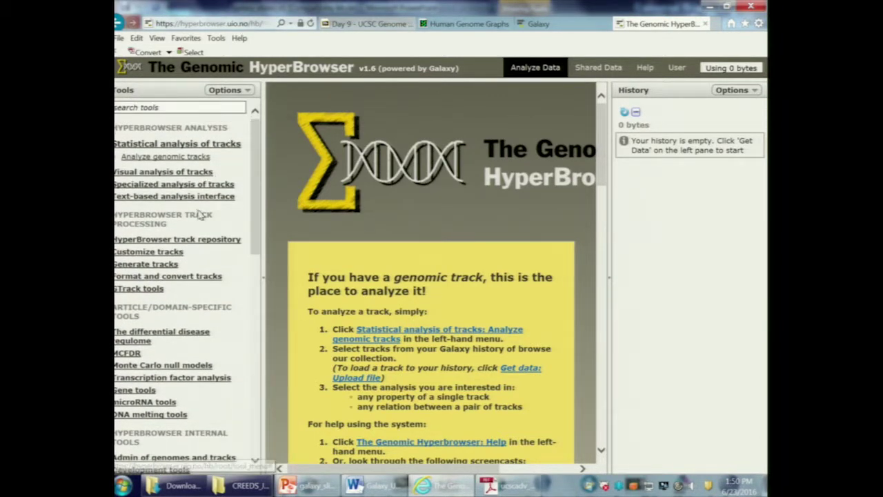
{"action": "scroll", "coordinate": [180, 301], "scroll_direction": "down", "scroll_amount": 3}
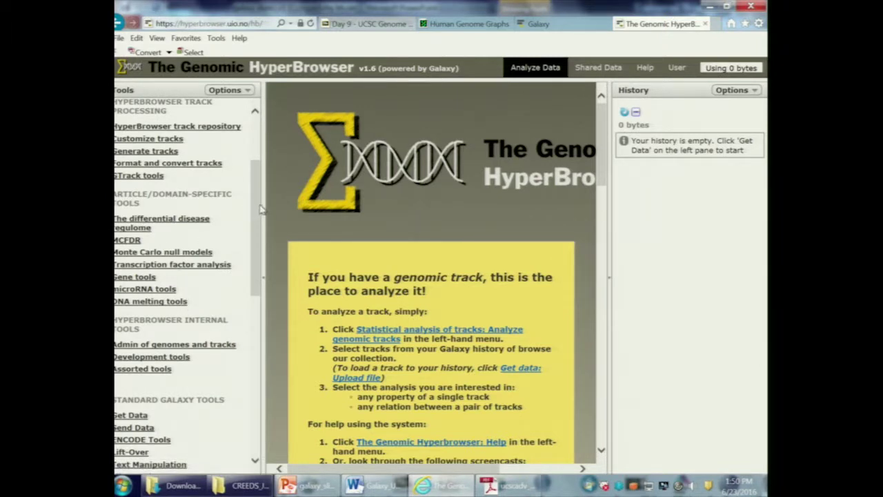
{"action": "left_click_drag", "start_coordinate": [261, 210], "coordinate": [261, 202]}
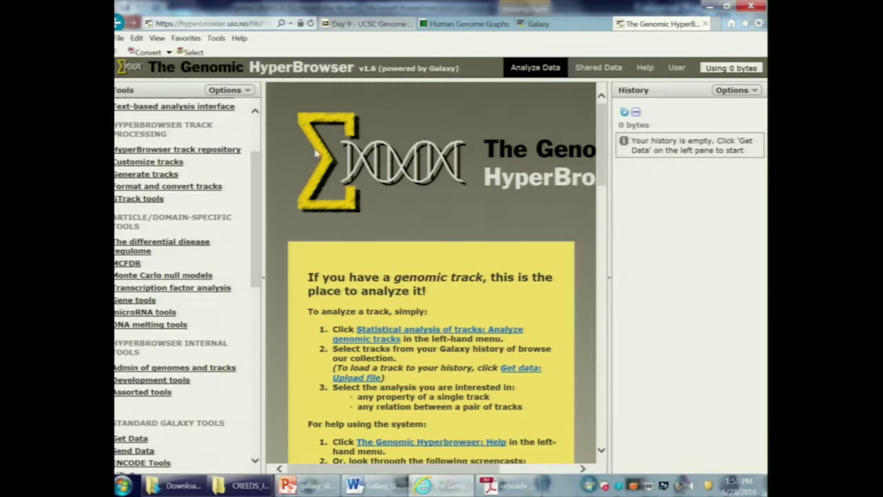
{"action": "scroll", "coordinate": [249, 169], "scroll_direction": "up", "scroll_amount": 3}
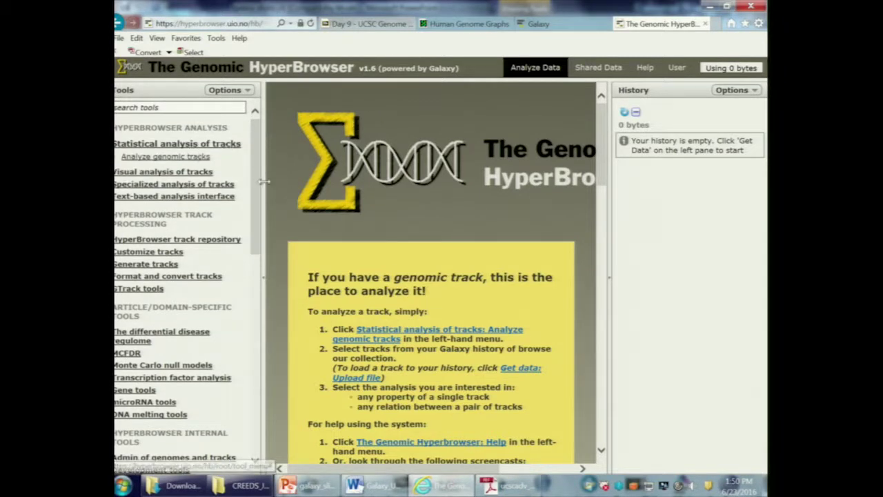
{"action": "scroll", "coordinate": [253, 245], "scroll_direction": "down", "scroll_amount": 3}
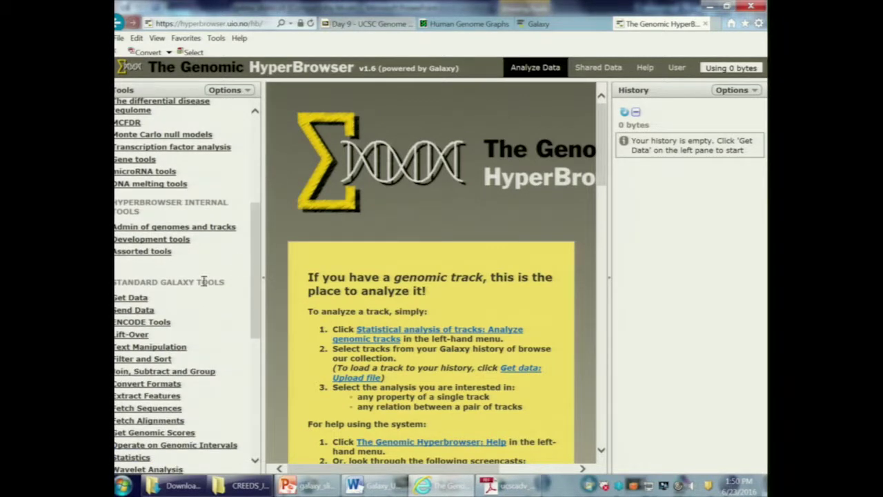
{"action": "left_click", "coordinate": [138, 299]}
{"action": "left_click", "coordinate": [145, 339]}
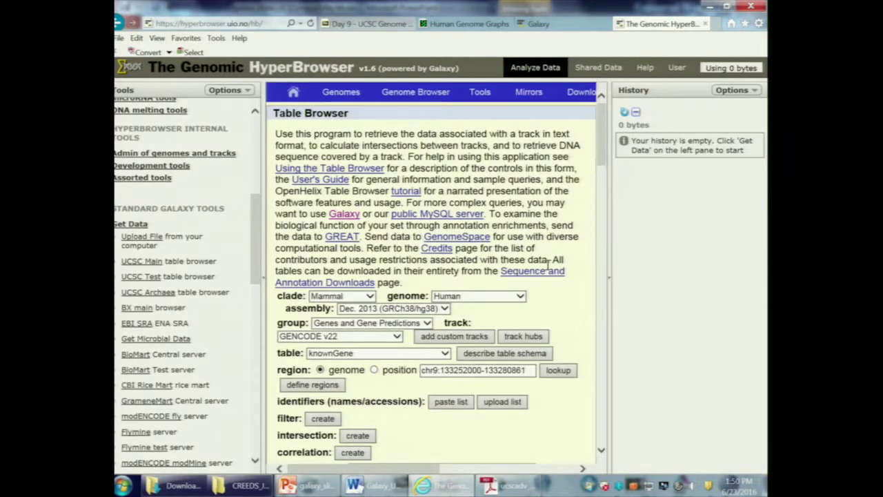
Limit the query region to a position, with assembly Feb. 2009 (GRCh37/hg19) and group Genes and Gene Predictions.
{"action": "left_click", "coordinate": [374, 371]}
{"action": "left_click", "coordinate": [442, 310]}
{"action": "left_click", "coordinate": [435, 318]}
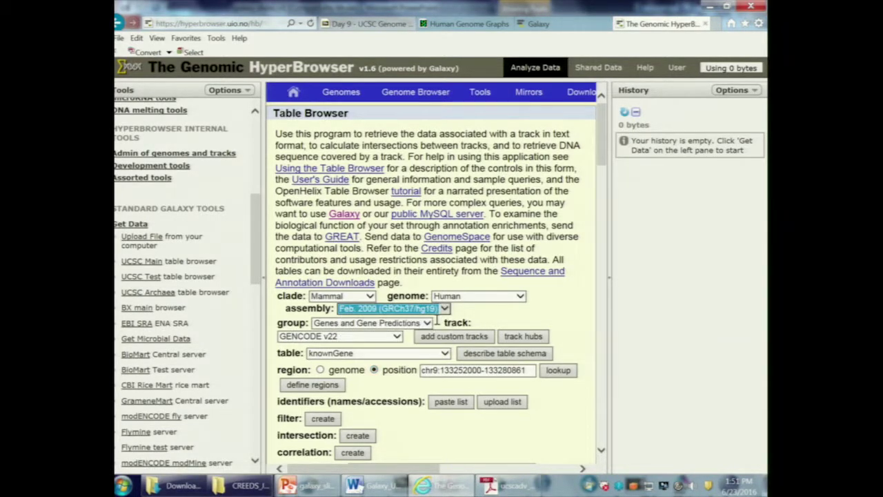
{"action": "left_click", "coordinate": [445, 324]}
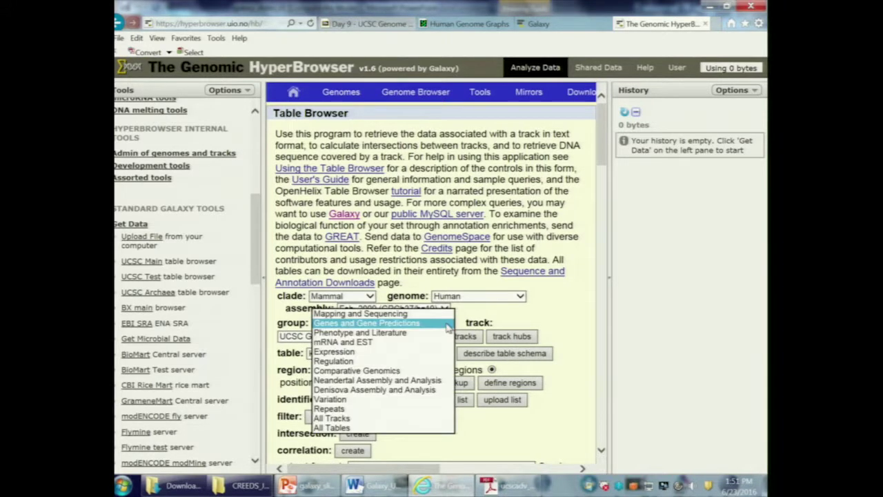
{"action": "left_click", "coordinate": [441, 323]}
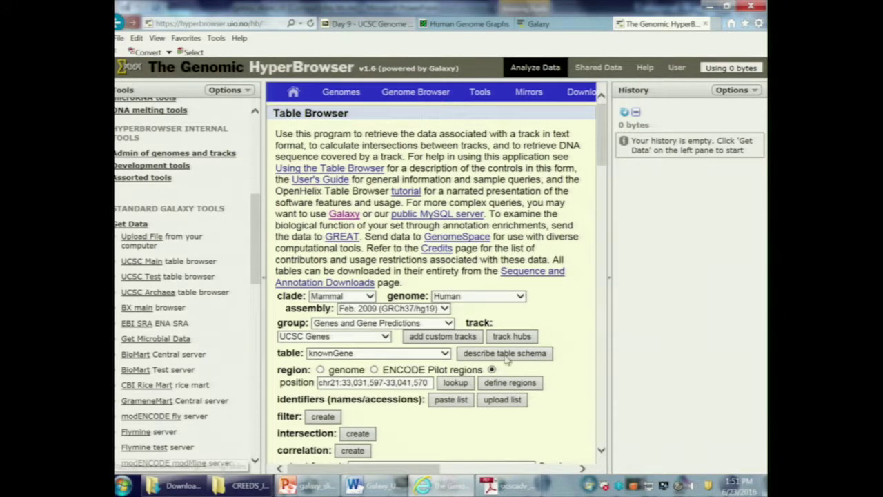
Get the knownGene output as BED with one record per whole gene and send the query to Galaxy.
{"action": "left_click_drag", "start_coordinate": [601, 152], "coordinate": [601, 213]}
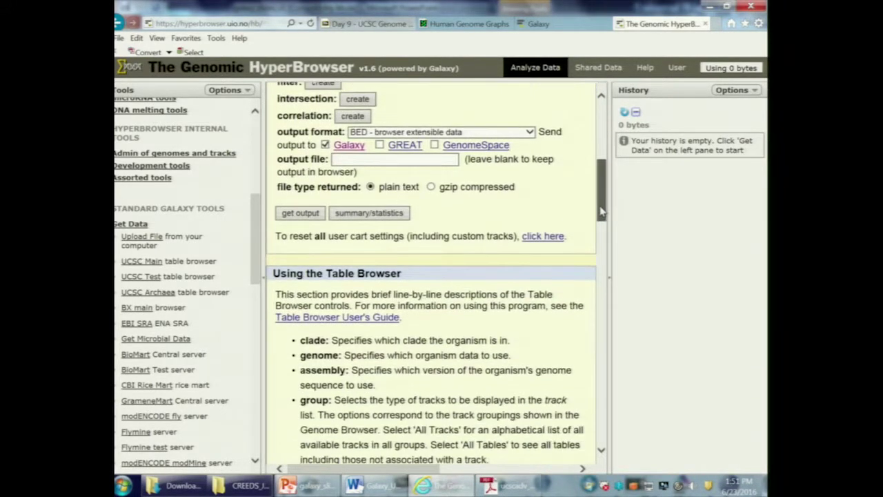
{"action": "left_click", "coordinate": [307, 215]}
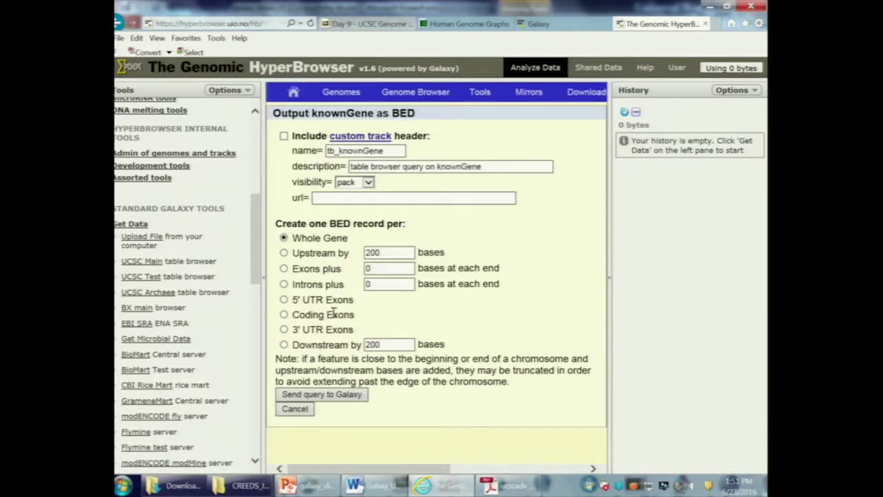
{"action": "left_click", "coordinate": [306, 395]}
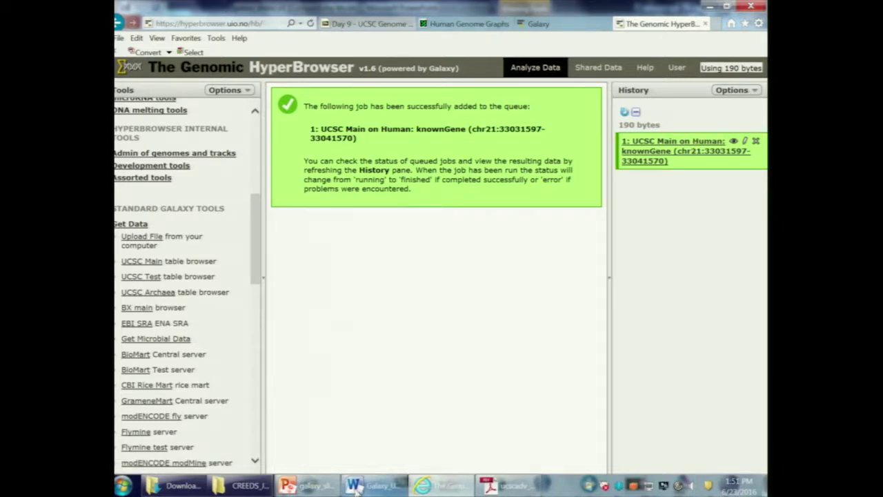
Switch to the PowerPoint slide show, review the Galaxy slides on preparing and analyzing data, and end the show.
{"action": "key", "text": "alt+Tab"}
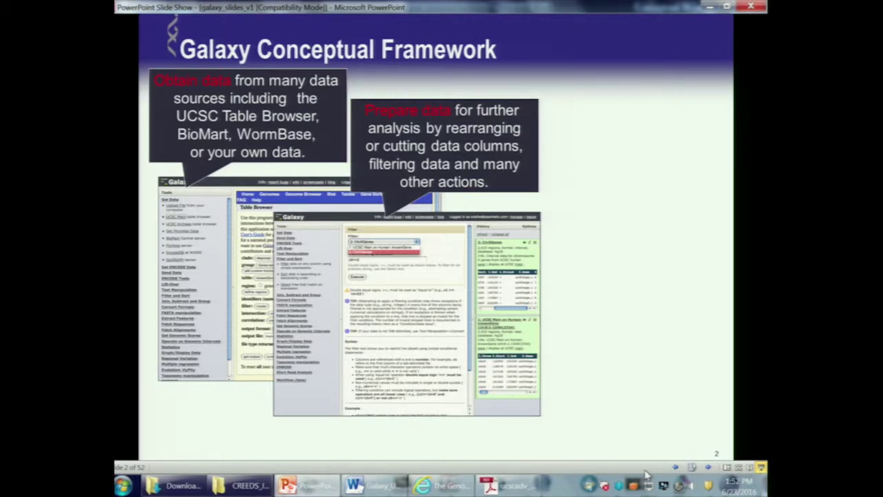
{"action": "key", "text": "Right"}
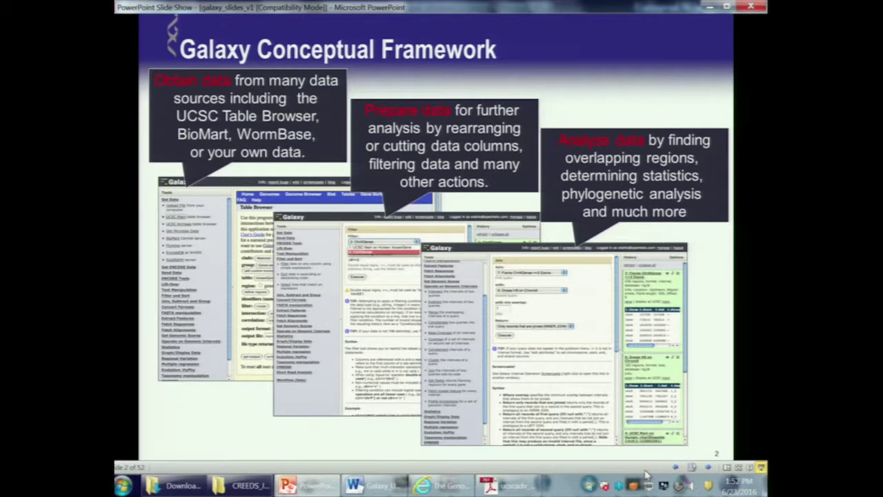
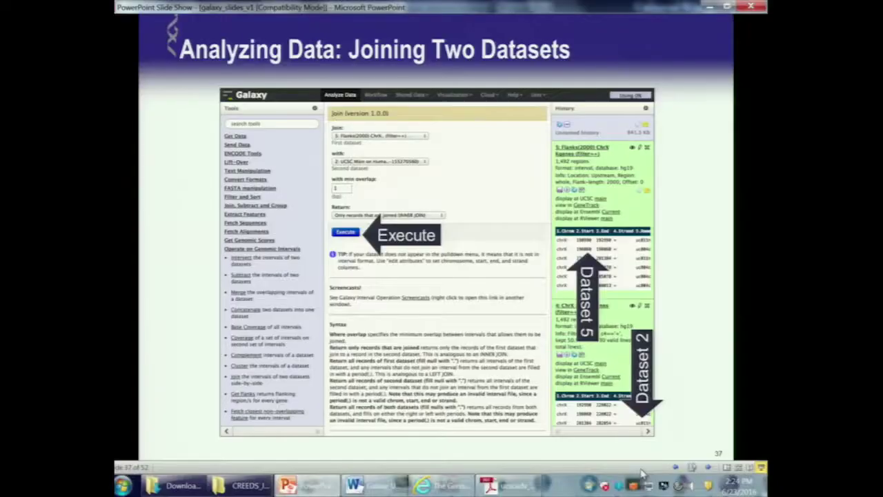
{"action": "key", "text": "Right"}
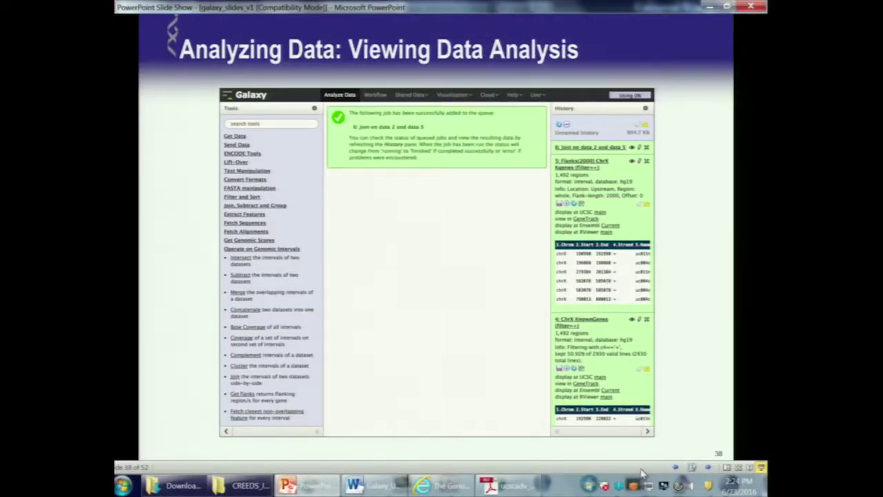
{"action": "key", "text": "Right"}
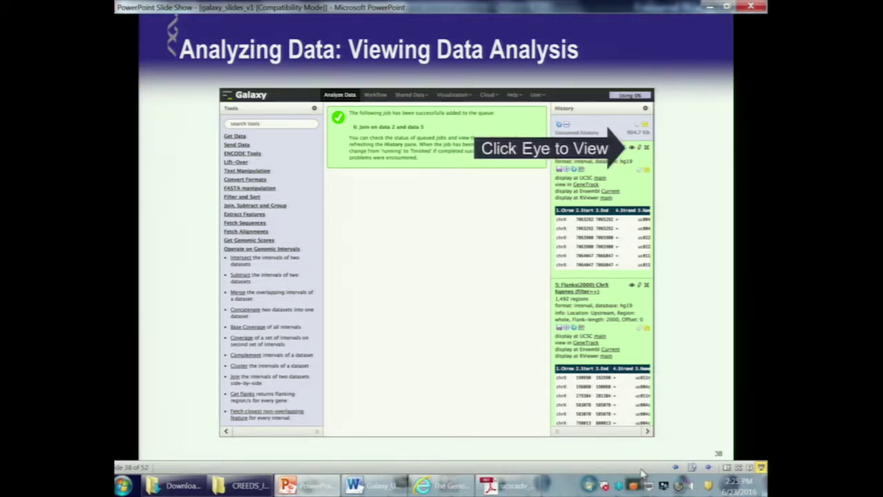
{"action": "key", "text": "Right"}
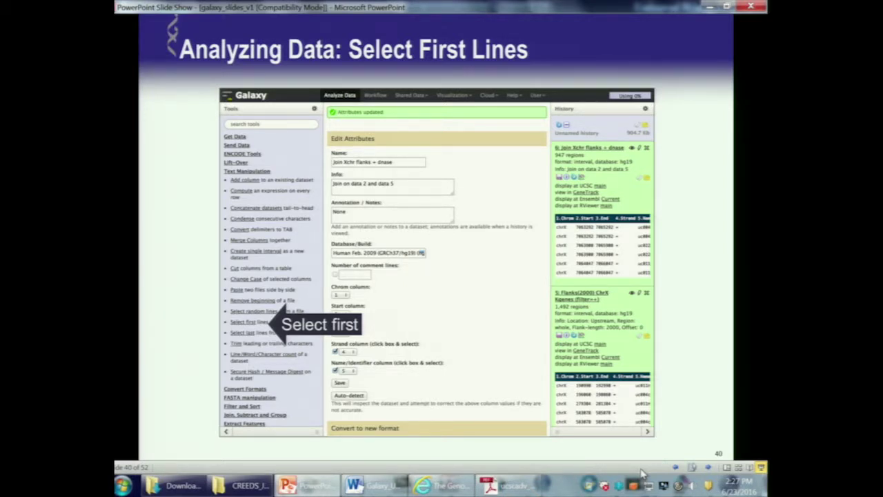
{"action": "key", "text": "Right"}
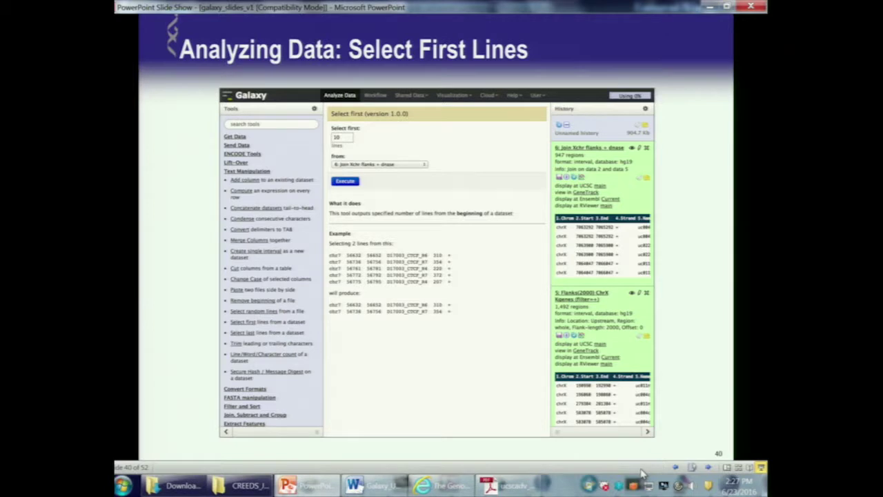
{"action": "key", "text": "Right"}
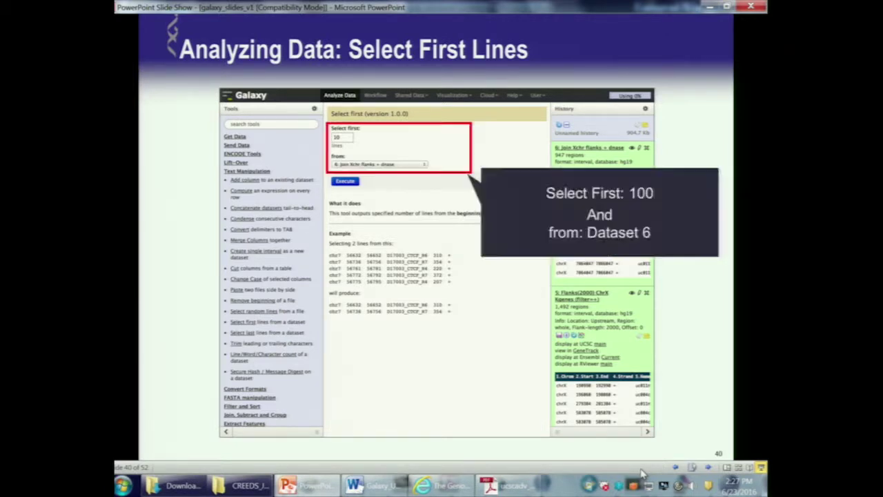
{"action": "key", "text": "Right"}
{"action": "key", "text": "Right"}
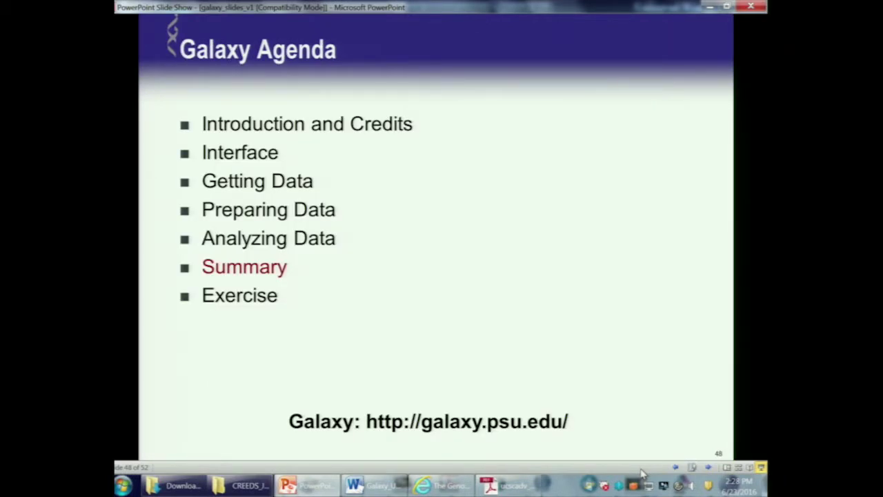
{"action": "key", "text": "Escape"}
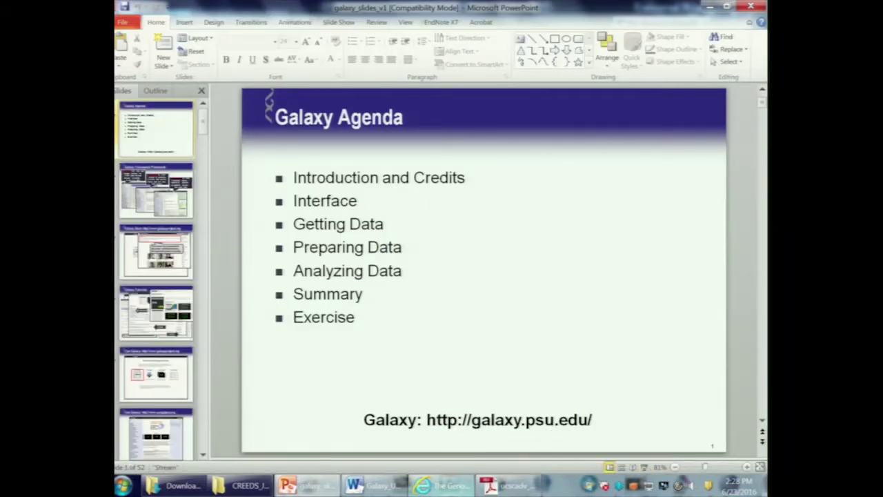
Back in the HyperBrowser, query UCSC Main with assembly Feb. 2009 (GRCh37/hg19) and send the whole-genome knownGene table to Galaxy as BED.
{"action": "left_click", "coordinate": [442, 486]}
{"action": "left_click", "coordinate": [151, 264]}
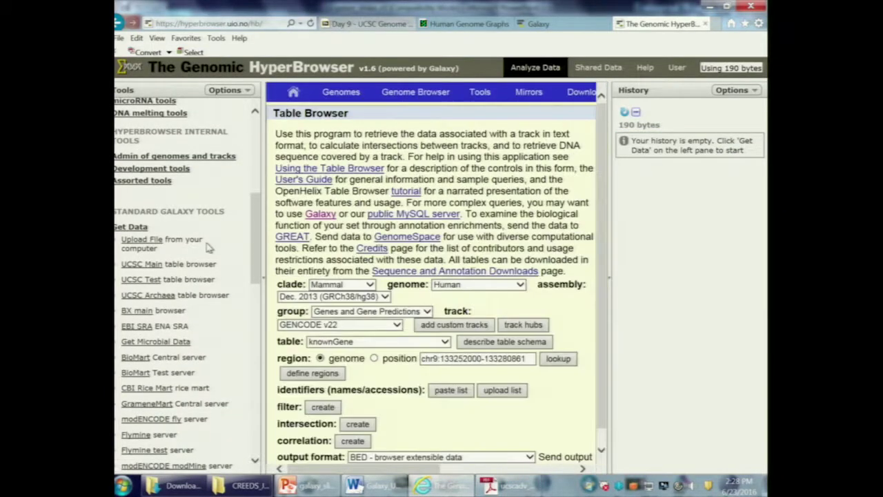
{"action": "scroll", "coordinate": [604, 138], "scroll_direction": "down", "scroll_amount": 1}
{"action": "scroll", "coordinate": [604, 138], "scroll_direction": "down", "scroll_amount": 3}
{"action": "left_click", "coordinate": [444, 173]}
{"action": "left_click", "coordinate": [440, 182]}
{"action": "scroll", "coordinate": [377, 311], "scroll_direction": "down", "scroll_amount": 4}
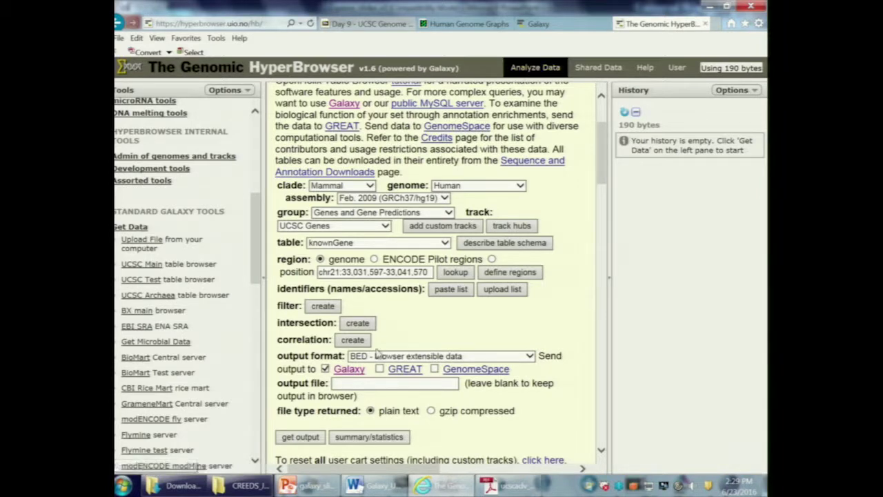
{"action": "left_click", "coordinate": [301, 436]}
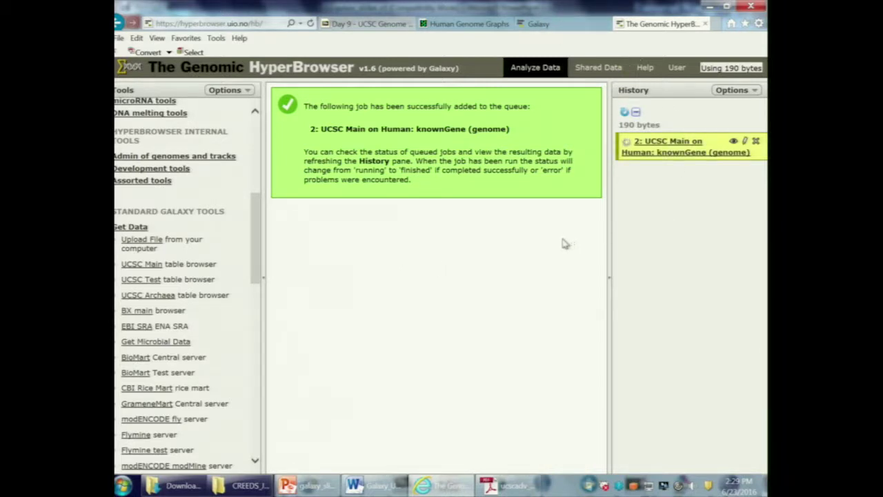
Browse the Standard Galaxy Tools and open the Join tool for genomic intervals of two datasets.
{"action": "scroll", "coordinate": [243, 232], "scroll_direction": "down", "scroll_amount": 5}
{"action": "scroll", "coordinate": [255, 297], "scroll_direction": "up", "scroll_amount": 2}
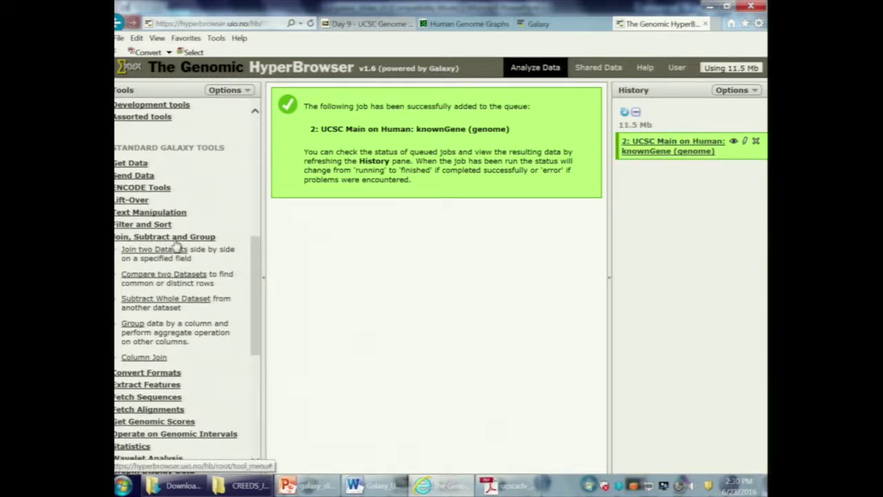
{"action": "left_click_drag", "start_coordinate": [256, 264], "coordinate": [272, 309]}
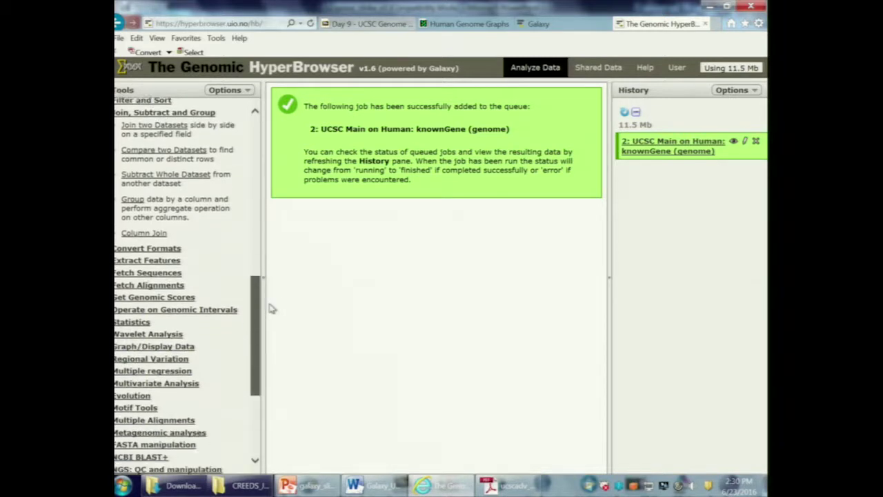
{"action": "scroll", "coordinate": [209, 310], "scroll_direction": "down", "scroll_amount": 1}
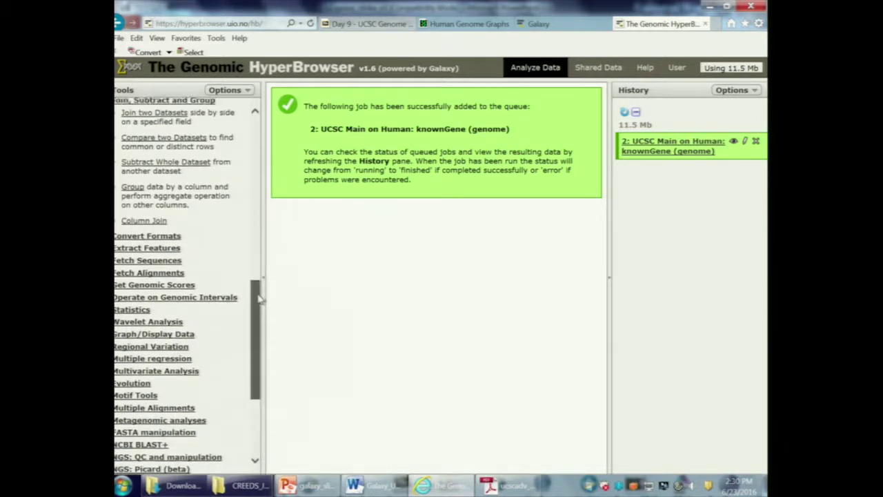
{"action": "left_click_drag", "start_coordinate": [259, 298], "coordinate": [272, 270]}
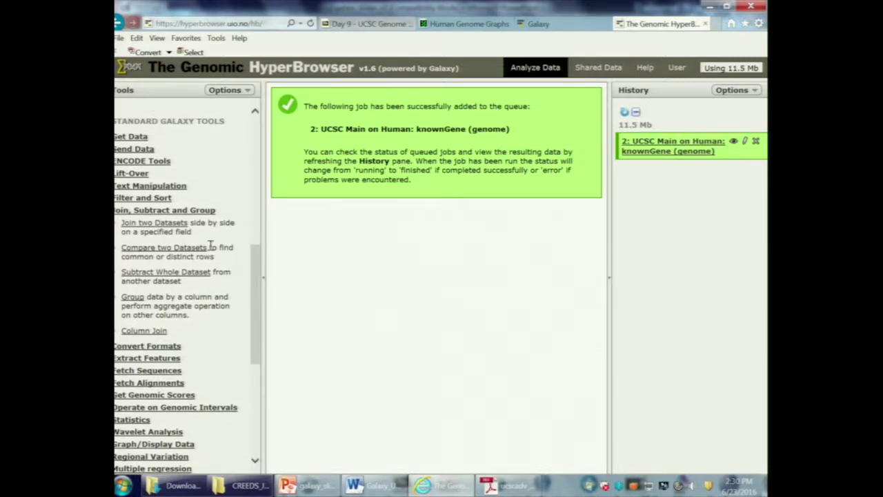
{"action": "scroll", "coordinate": [166, 221], "scroll_direction": "down", "scroll_amount": 3}
{"action": "left_click", "coordinate": [176, 305]}
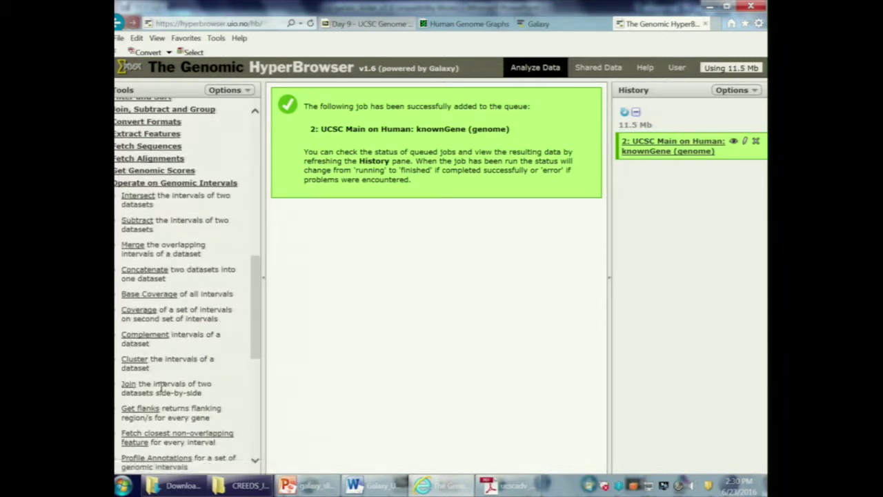
{"action": "left_click", "coordinate": [128, 385]}
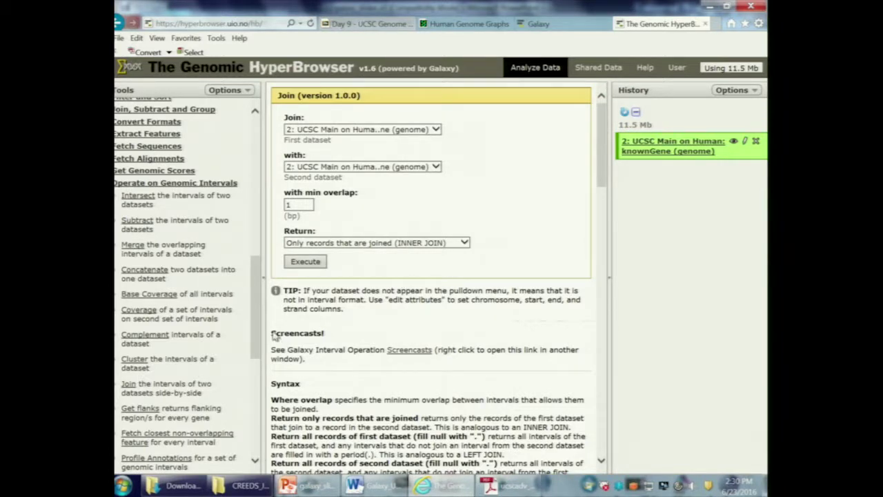
Look through the Join, Subtract and Group tools, opening Column Join and Join two Datasets.
{"action": "scroll", "coordinate": [173, 207], "scroll_direction": "up", "scroll_amount": 3}
{"action": "left_click", "coordinate": [171, 201]}
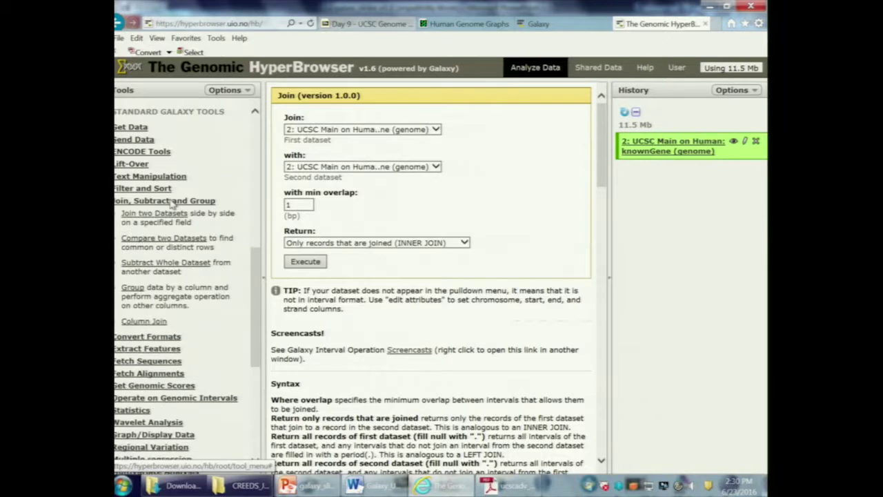
{"action": "left_click", "coordinate": [144, 321]}
{"action": "left_click", "coordinate": [176, 215]}
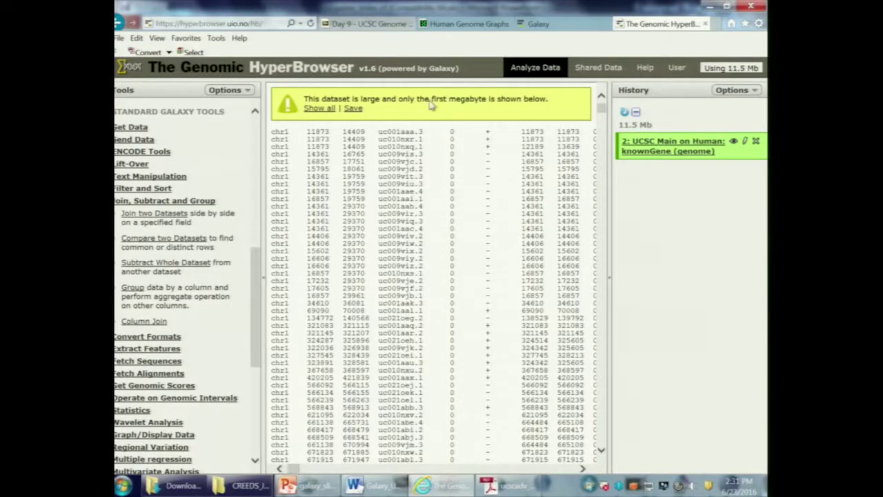
Highlight the gene identifier uc001aaa.3 in the fourth column of the knownGene dataset.
{"action": "double_click", "coordinate": [381, 132]}
{"action": "left_click", "coordinate": [381, 133]}
{"action": "left_click_drag", "start_coordinate": [381, 133], "coordinate": [427, 134]}
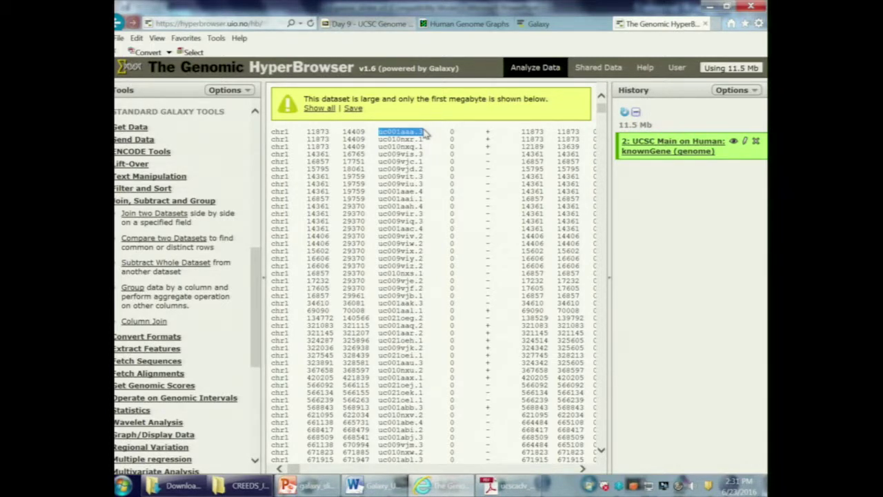
{"action": "left_click", "coordinate": [408, 137]}
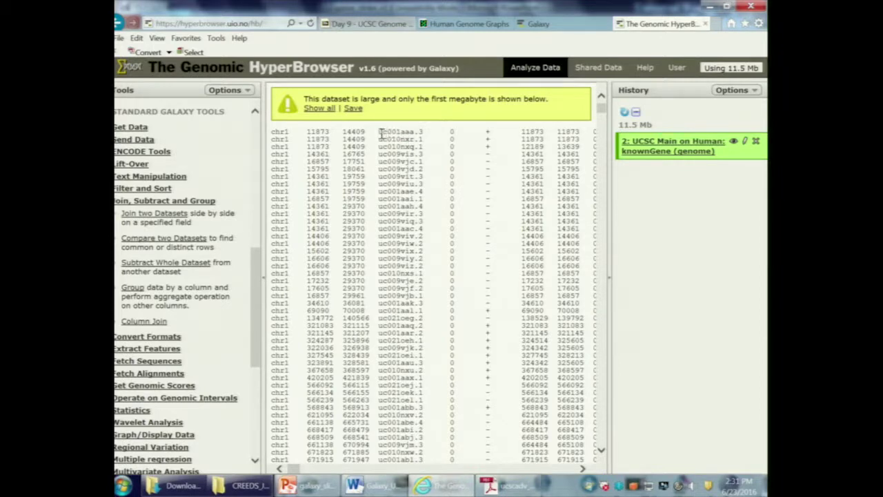
{"action": "left_click_drag", "start_coordinate": [378, 132], "coordinate": [423, 131]}
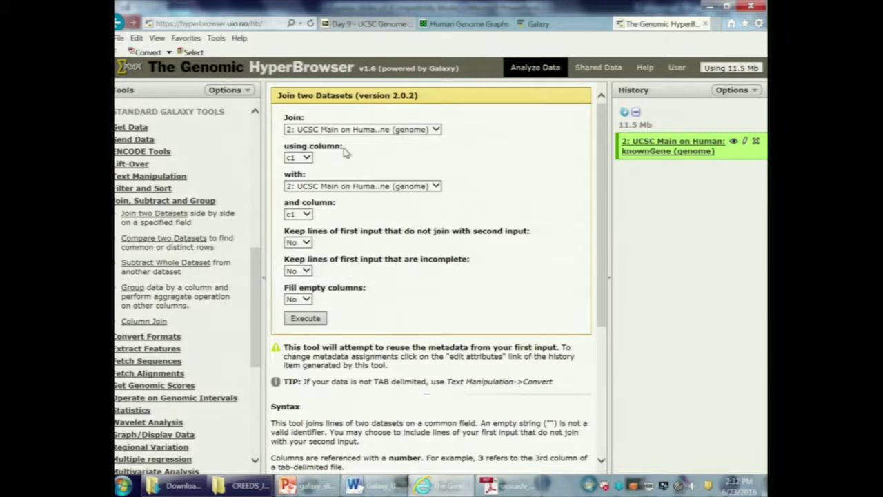
Try column c4 as the first dataset's join column in Join two Datasets and check it against the knownGene data.
{"action": "left_click", "coordinate": [307, 157]}
{"action": "left_click", "coordinate": [304, 186]}
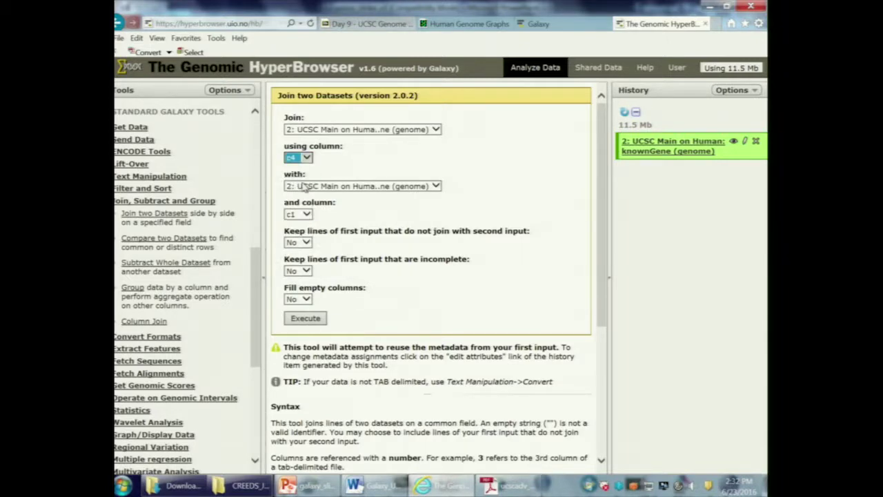
{"action": "left_click", "coordinate": [734, 140]}
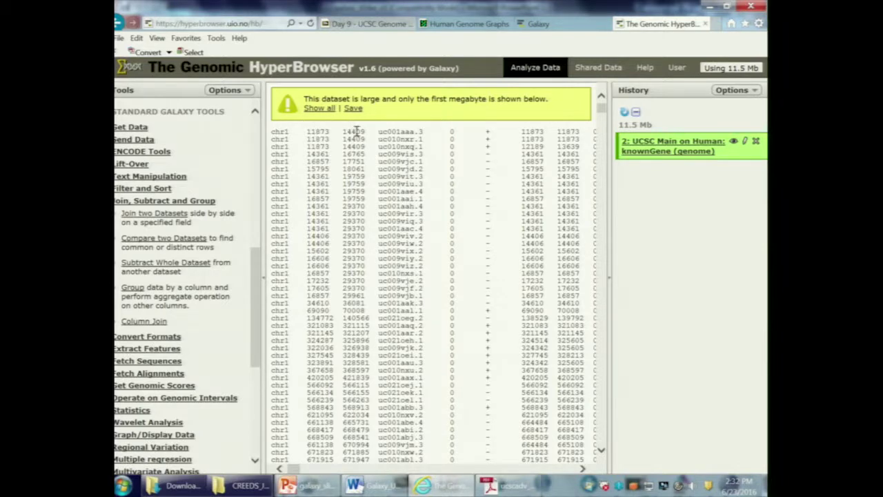
Reopen Join two Datasets and review the choices for the second join column and for keeping lines that do not join.
{"action": "left_click", "coordinate": [168, 215]}
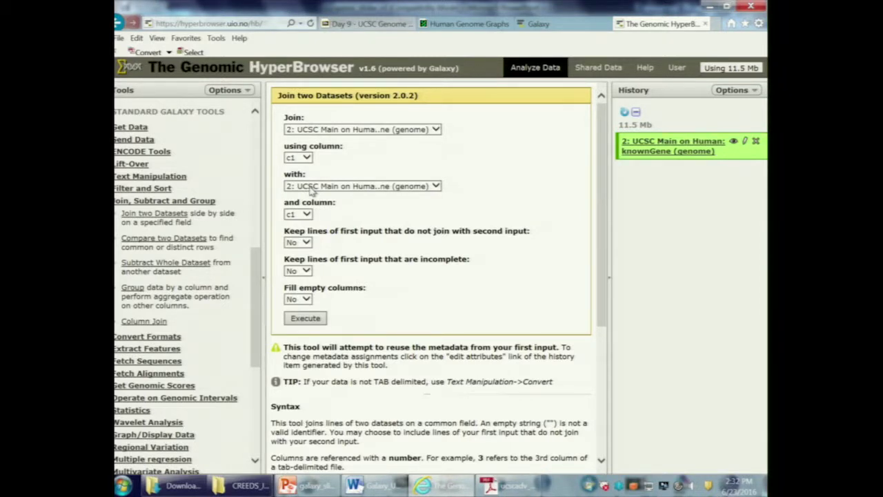
{"action": "left_click", "coordinate": [304, 215]}
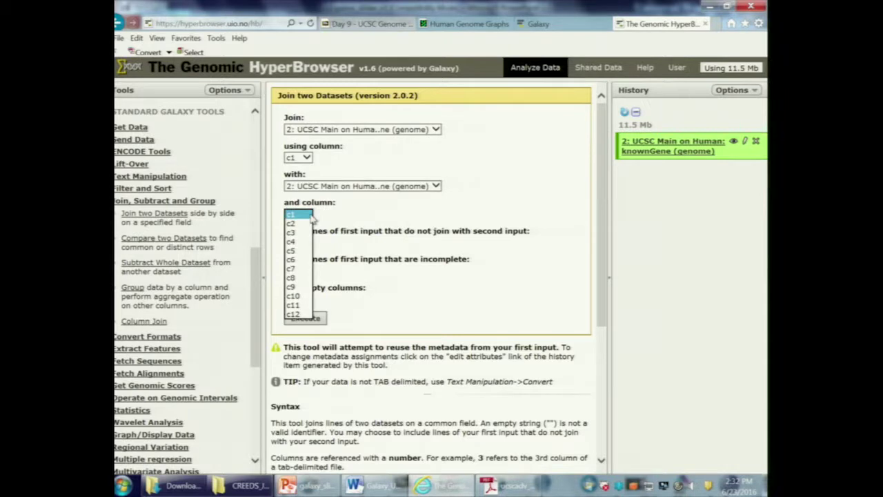
{"action": "left_click", "coordinate": [381, 254]}
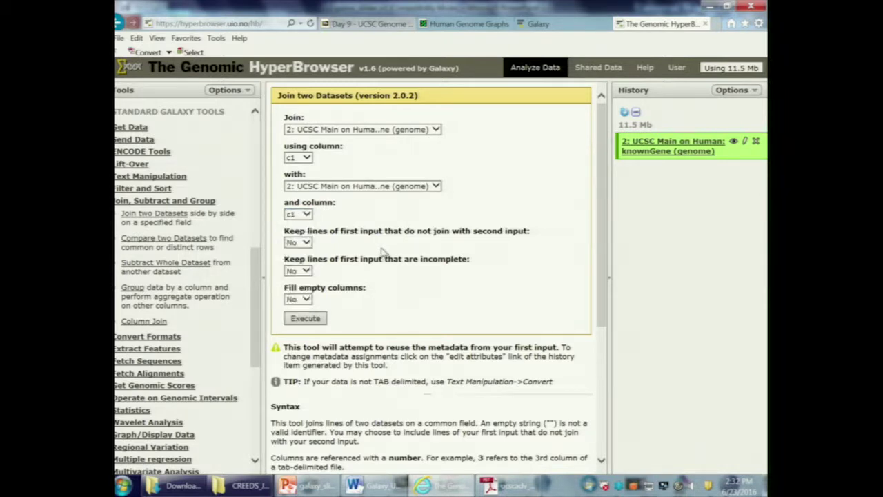
{"action": "left_click", "coordinate": [310, 243]}
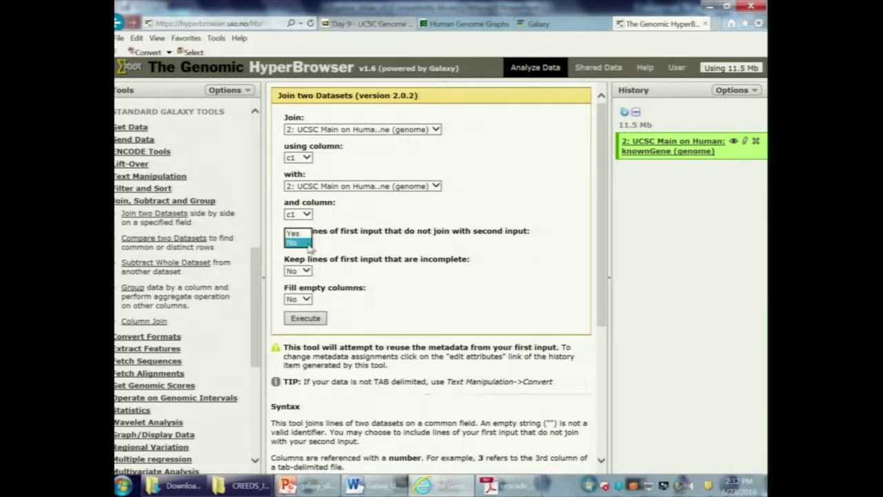
{"action": "left_click", "coordinate": [308, 240]}
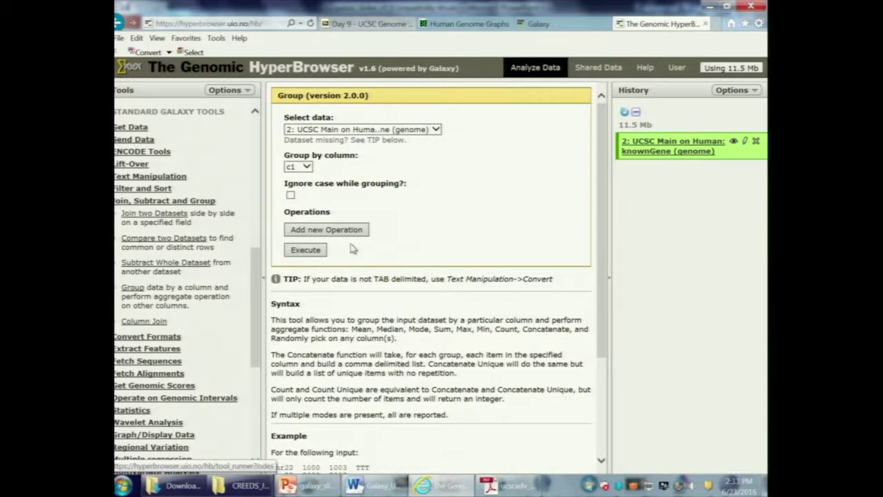
Display the knownGene dataset and highlight the block of chr1 records that share the end position 29370.
{"action": "left_click", "coordinate": [734, 142]}
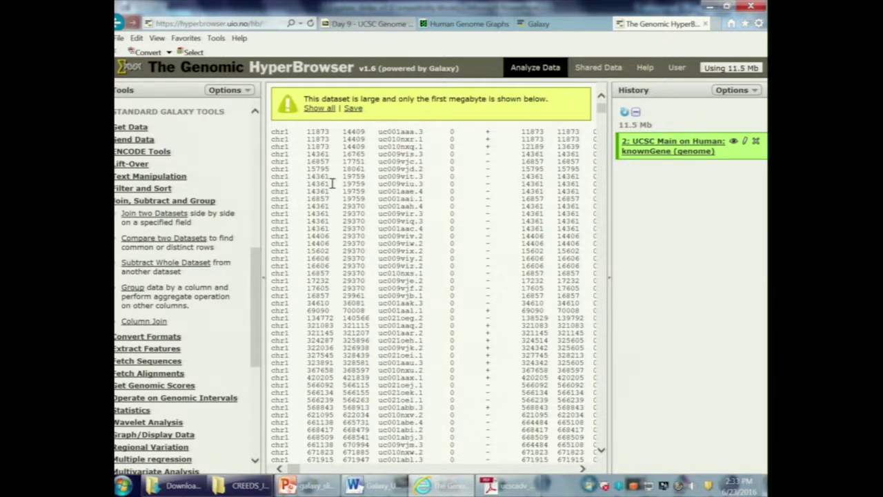
{"action": "double_click", "coordinate": [278, 206]}
{"action": "left_click_drag", "start_coordinate": [298, 205], "coordinate": [438, 291]}
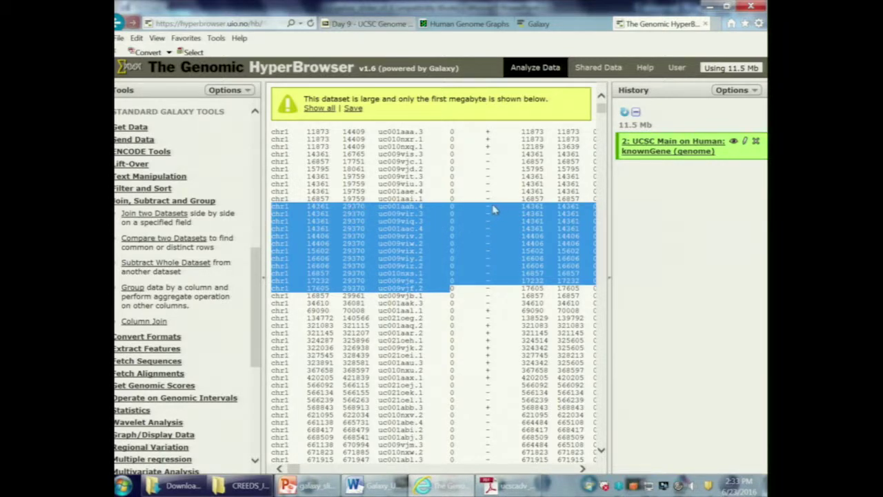
{"action": "double_click", "coordinate": [353, 206]}
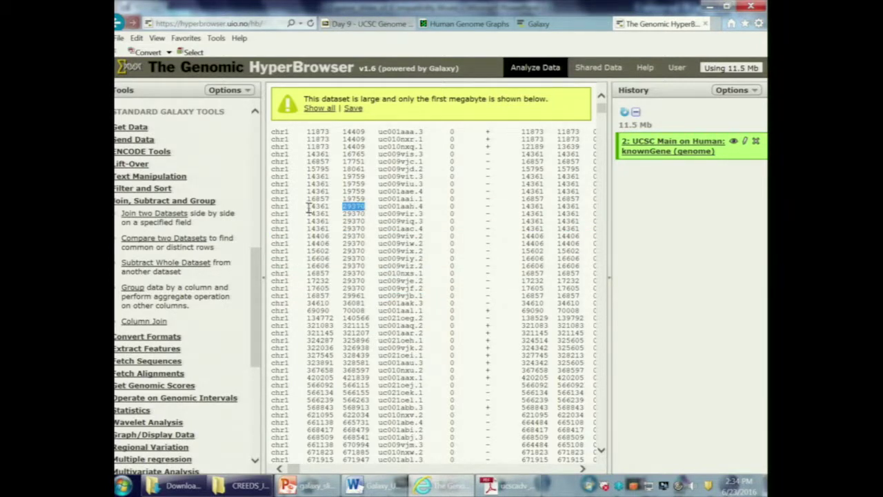
{"action": "left_click_drag", "start_coordinate": [277, 206], "coordinate": [483, 290]}
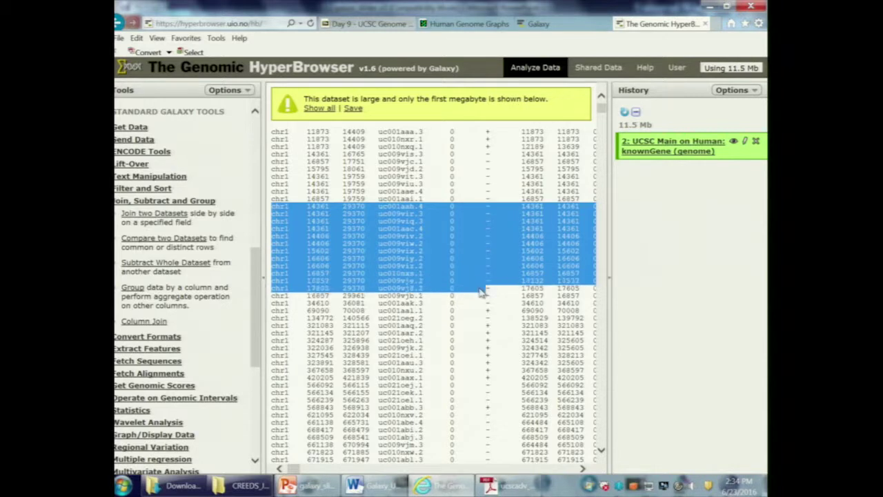
{"action": "left_click", "coordinate": [347, 231]}
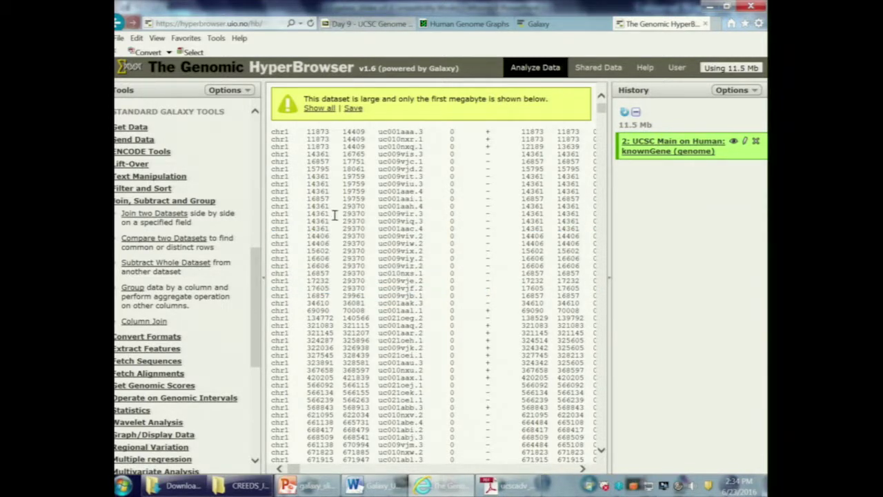
{"action": "left_click_drag", "start_coordinate": [272, 205], "coordinate": [470, 289]}
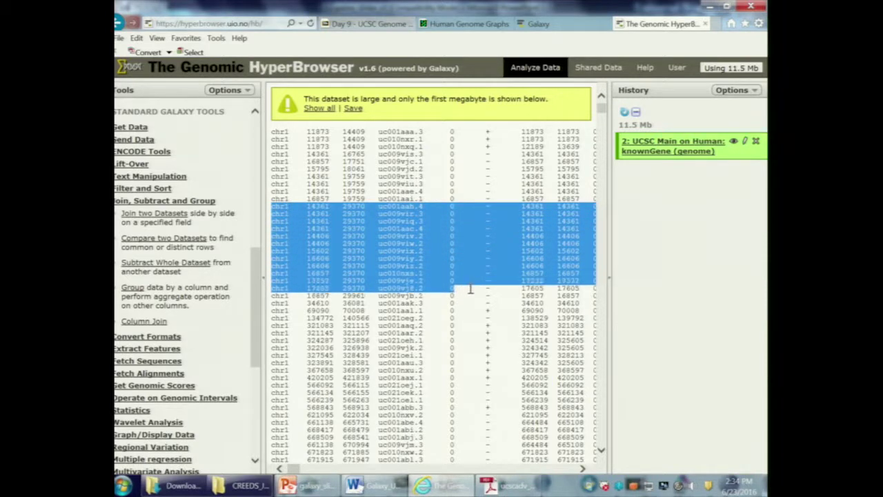
{"action": "left_click", "coordinate": [366, 206]}
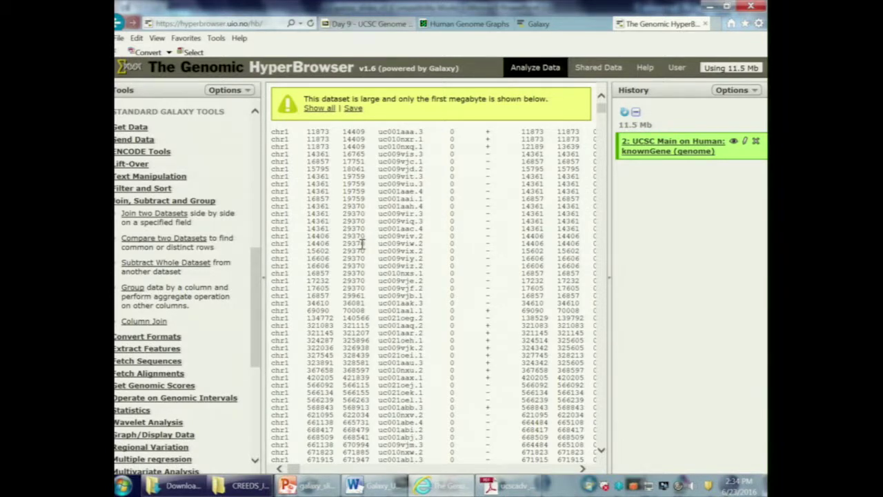
Check the start positions in knownGene's second column and set the Group tool to group the dataset by column c2.
{"action": "left_click", "coordinate": [133, 287]}
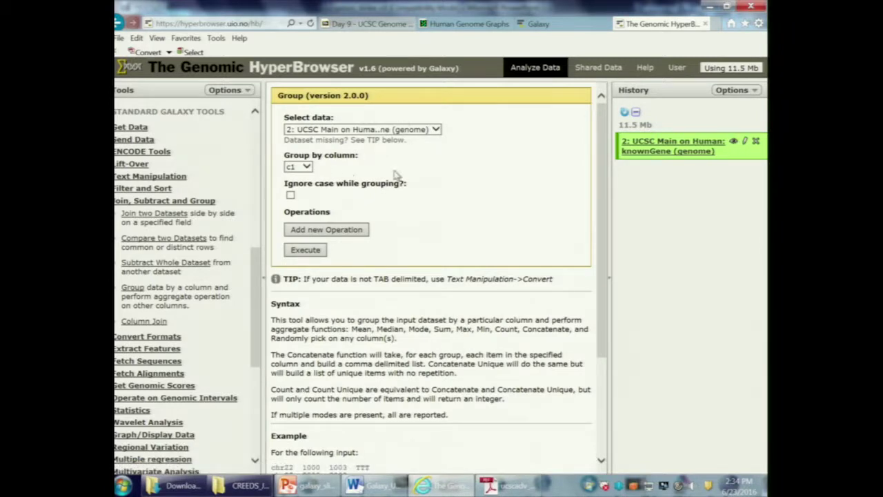
{"action": "left_click", "coordinate": [733, 141]}
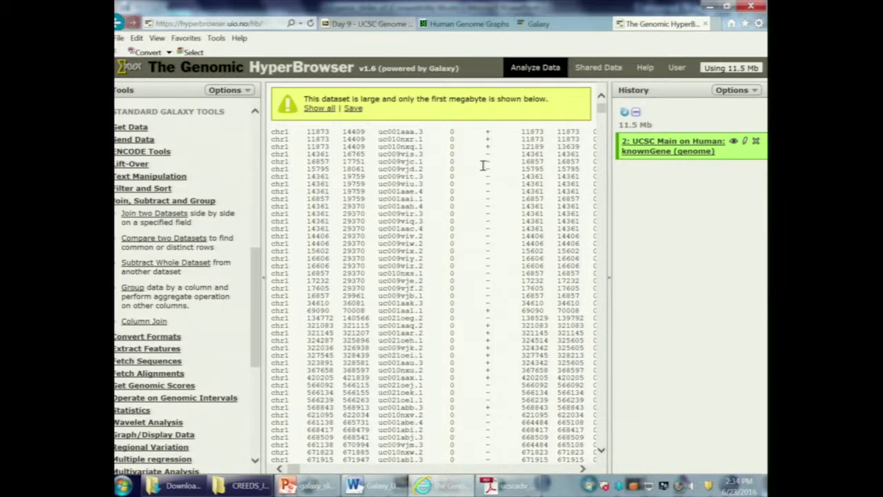
{"action": "double_click", "coordinate": [313, 131]}
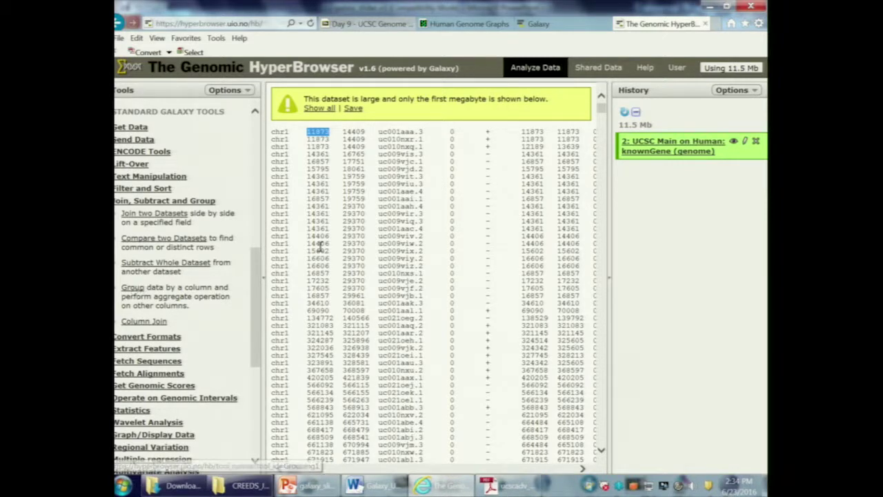
{"action": "left_click", "coordinate": [305, 168]}
{"action": "left_click", "coordinate": [302, 176]}
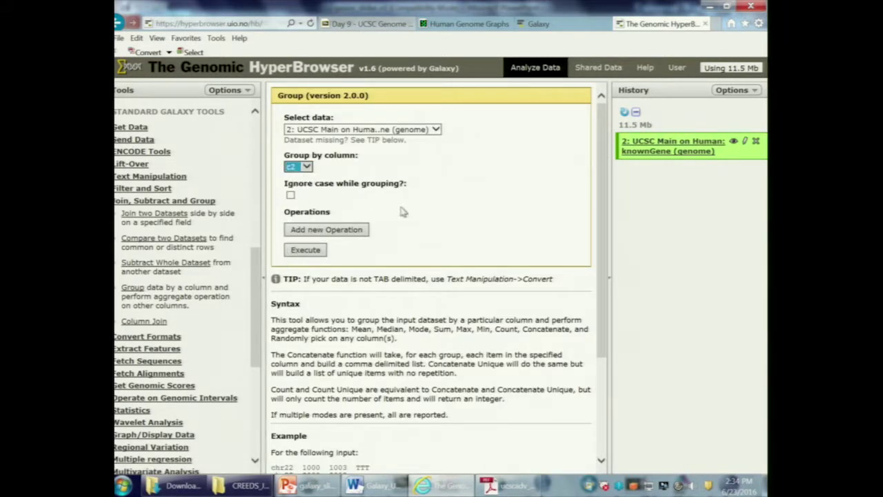
Add a Count operation on column c1 to the grouping, without rounding, and run the Group job.
{"action": "left_click", "coordinate": [308, 231]}
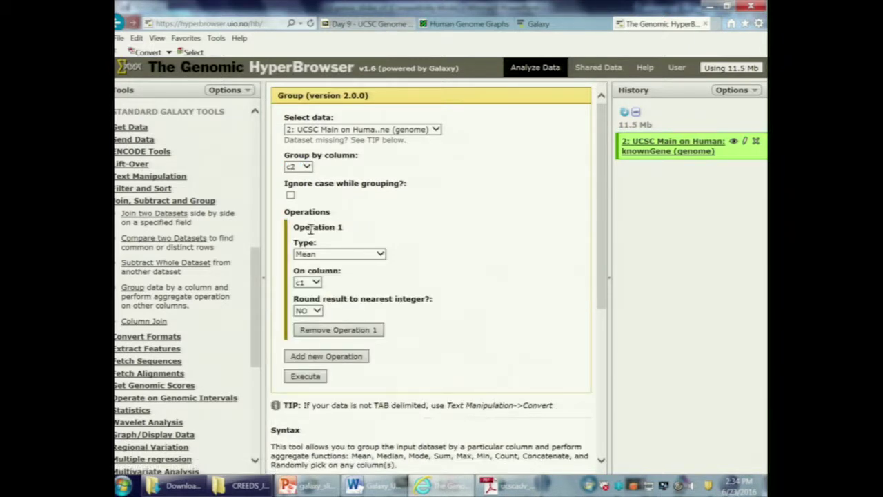
{"action": "left_click", "coordinate": [381, 254]}
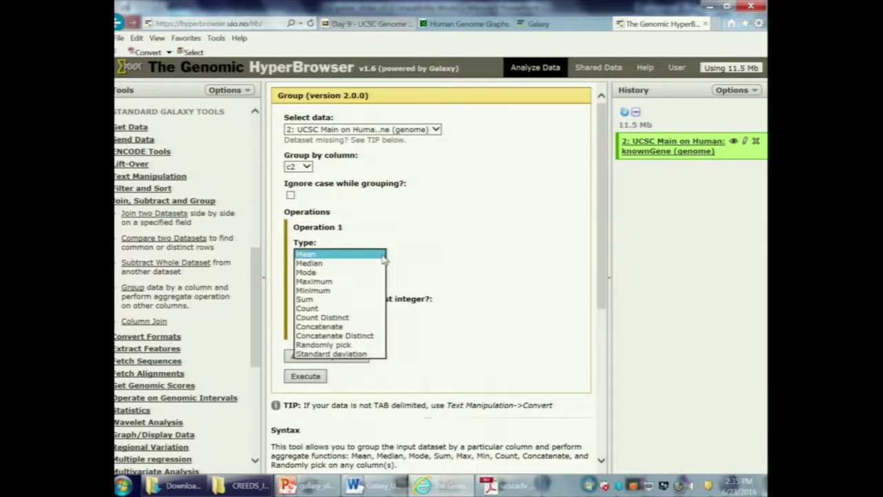
{"action": "left_click", "coordinate": [364, 309]}
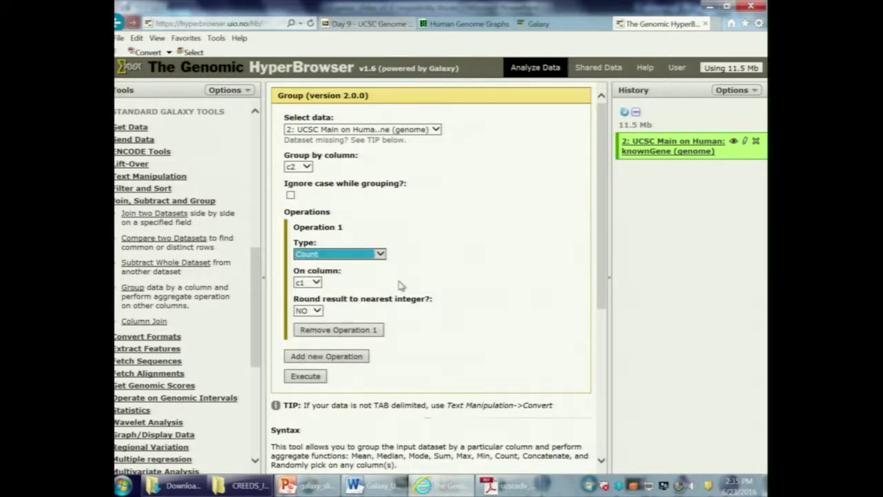
{"action": "left_click", "coordinate": [308, 377]}
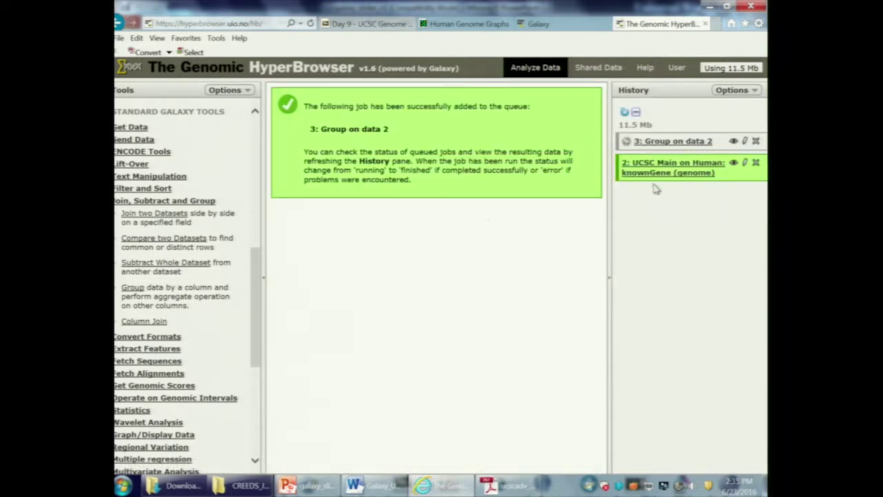
Display the knownGene dataset and highlight its first three records, which share the start position 11873.
{"action": "left_click", "coordinate": [735, 166]}
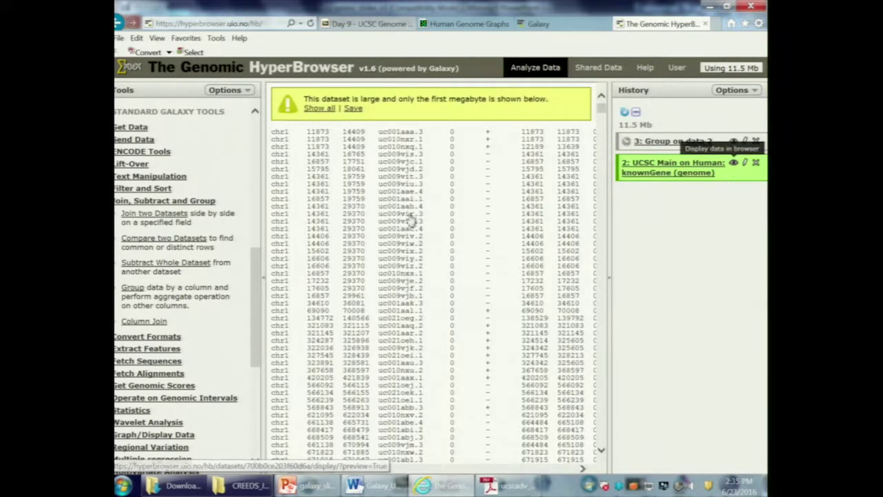
{"action": "left_click_drag", "start_coordinate": [310, 131], "coordinate": [332, 147]}
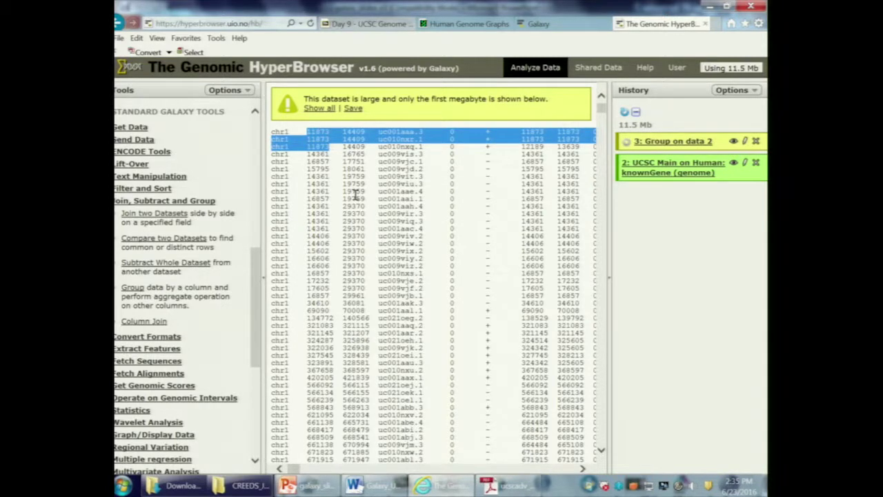
Highlight single start positions in the next knownGene records, and the consecutive chr1 records sharing start position 14361.
{"action": "double_click", "coordinate": [319, 154]}
{"action": "double_click", "coordinate": [319, 162]}
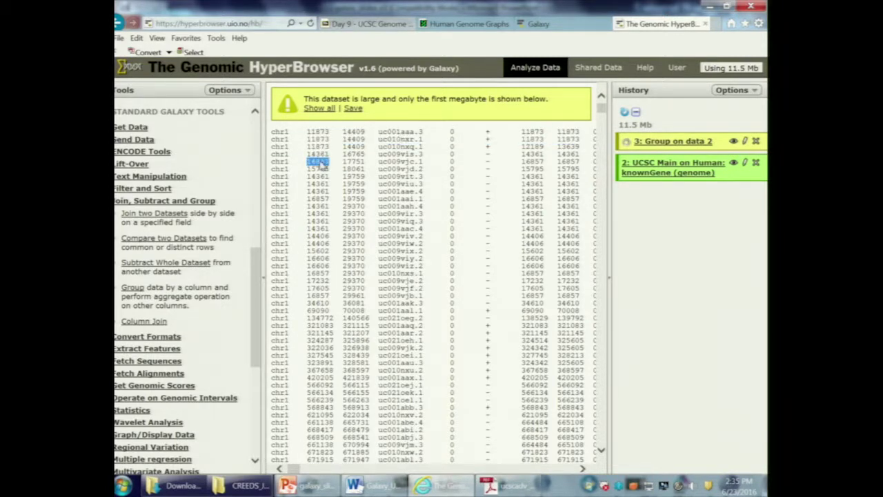
{"action": "double_click", "coordinate": [318, 169]}
{"action": "triple_click", "coordinate": [312, 177]}
{"action": "left_click_drag", "start_coordinate": [312, 177], "coordinate": [337, 232]}
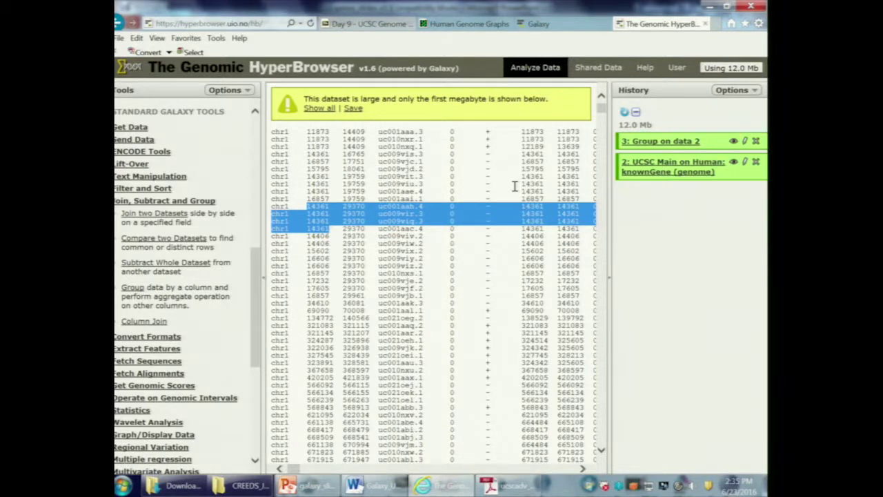
Display the Group on data 2 output and highlight the record count for start position 100000707.
{"action": "left_click", "coordinate": [734, 141]}
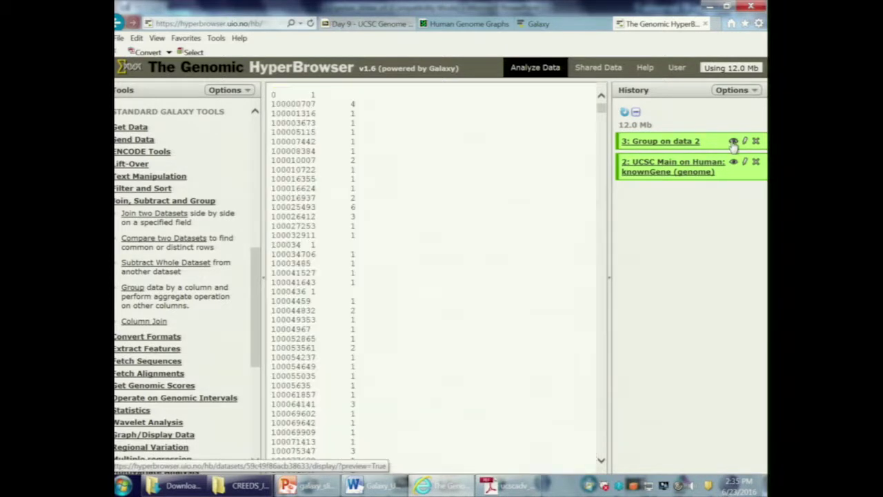
{"action": "left_click_drag", "start_coordinate": [271, 103], "coordinate": [361, 104]}
{"action": "double_click", "coordinate": [352, 104]}
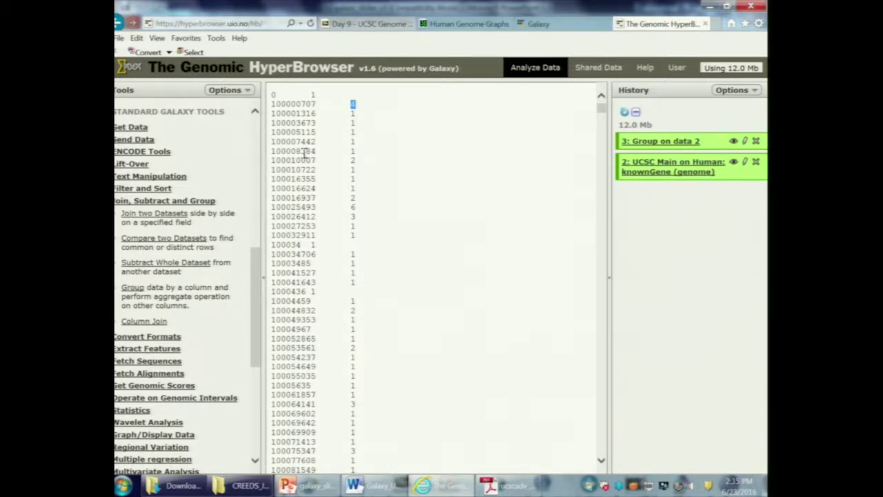
Switch to the Word problem sheet and highlight Challenge #1's task, its required Refseq gene track (hg19) and its useful Group command.
{"action": "key", "text": "alt+Tab"}
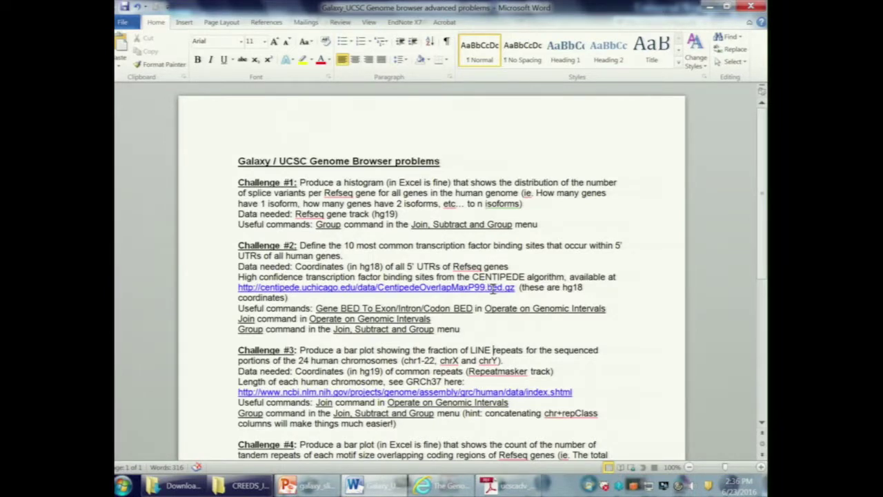
{"action": "left_click_drag", "start_coordinate": [299, 183], "coordinate": [555, 229]}
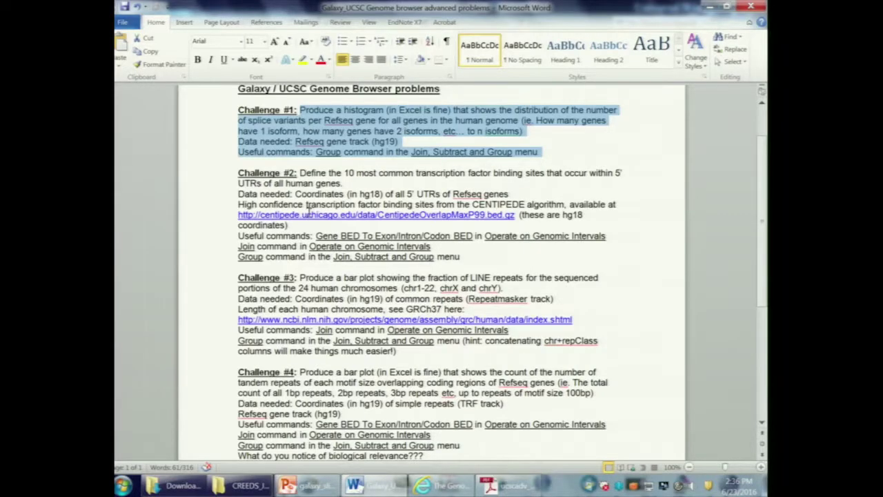
{"action": "left_click", "coordinate": [345, 115]}
{"action": "left_click_drag", "start_coordinate": [300, 110], "coordinate": [545, 131]}
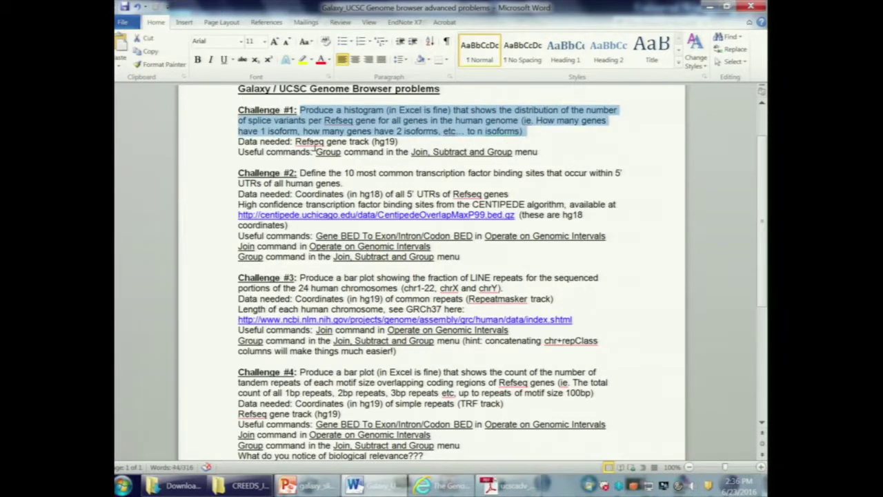
{"action": "left_click_drag", "start_coordinate": [295, 140], "coordinate": [398, 142]}
{"action": "left_click_drag", "start_coordinate": [316, 152], "coordinate": [541, 152]}
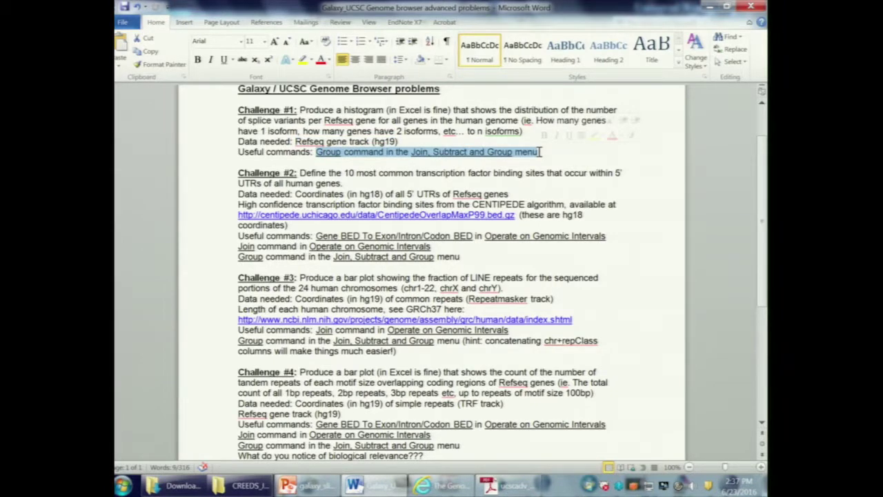
{"action": "left_click", "coordinate": [515, 173]}
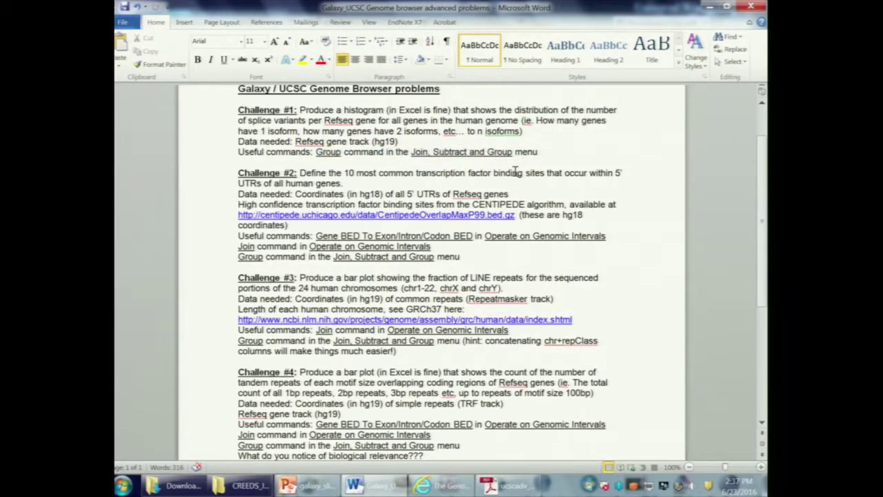
Highlight Challenge #1's useful-commands hint again and reread its splice variant histogram task.
{"action": "left_click_drag", "start_coordinate": [538, 152], "coordinate": [316, 153]}
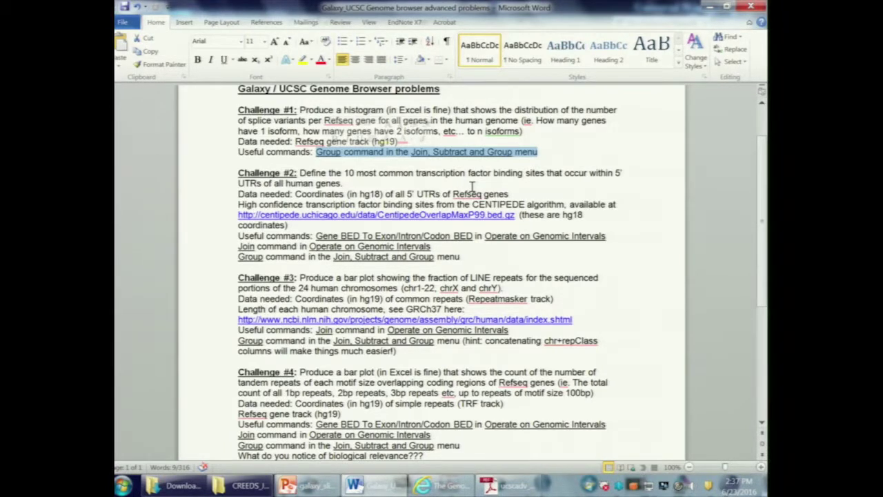
{"action": "left_click", "coordinate": [473, 186]}
{"action": "scroll", "coordinate": [430, 218], "scroll_direction": "up", "scroll_amount": 1}
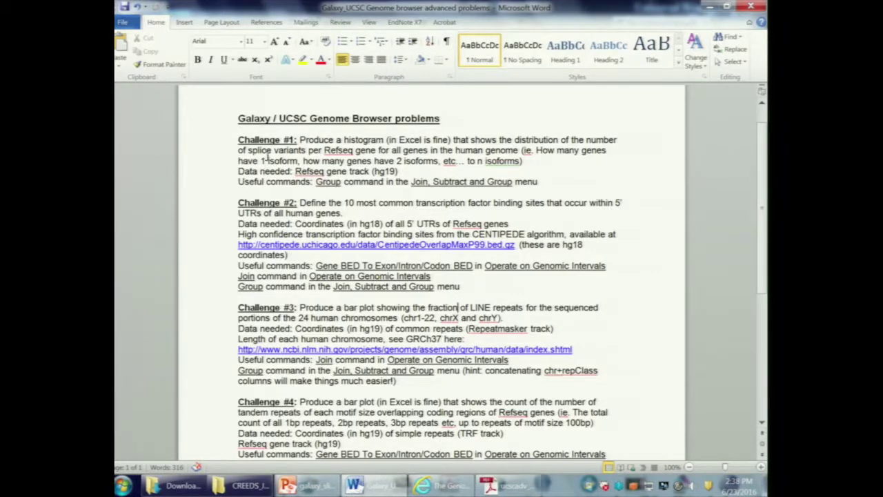
{"action": "left_click_drag", "start_coordinate": [309, 139], "coordinate": [544, 170]}
{"action": "left_click", "coordinate": [542, 163]}
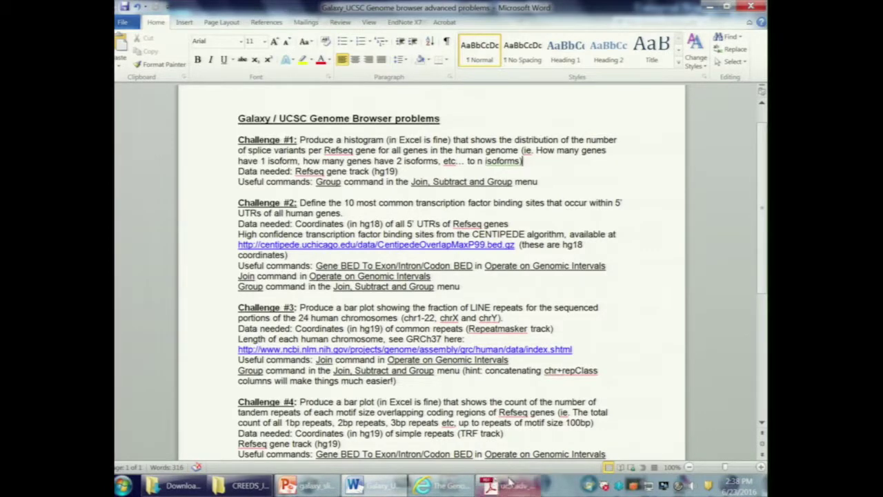
Check the grouped counts in the HyperBrowser and return to the Word problem sheet.
{"action": "left_click", "coordinate": [440, 481]}
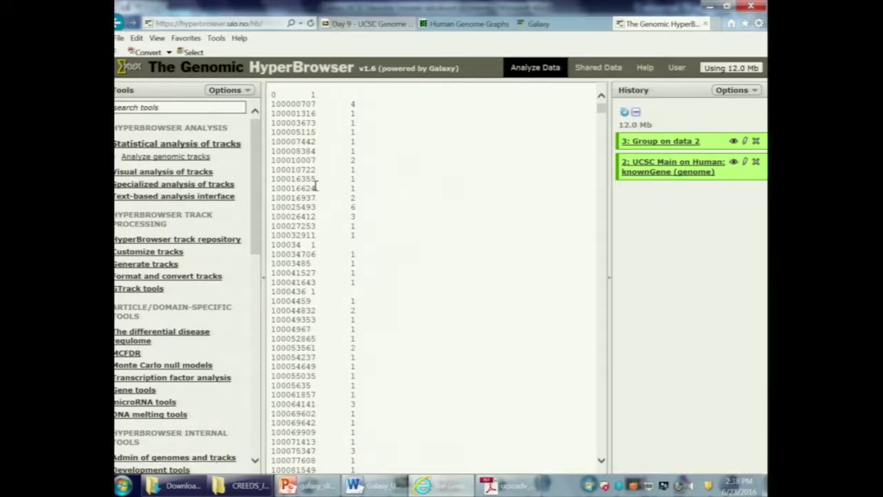
{"action": "left_click", "coordinate": [380, 483]}
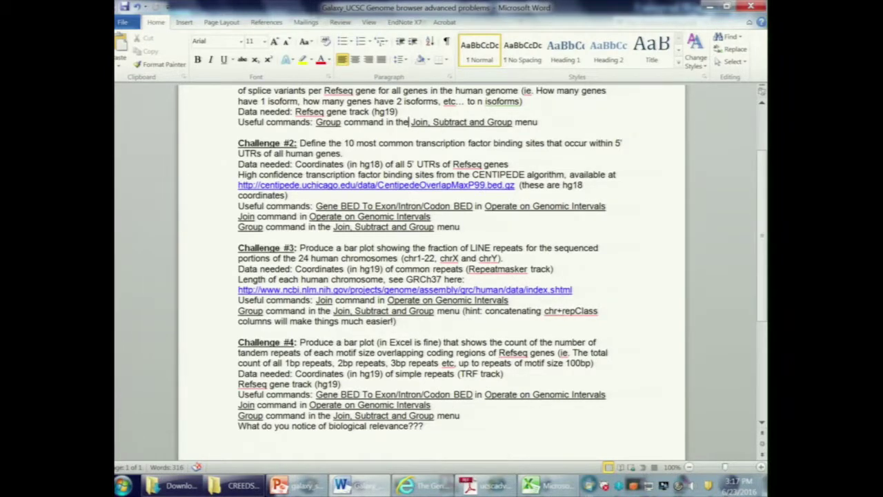
Switch to the HyperBrowser, open the UCSC Main table browser and set the assembly to Feb. 2009 (GRCh37/hg19).
{"action": "left_click", "coordinate": [422, 485]}
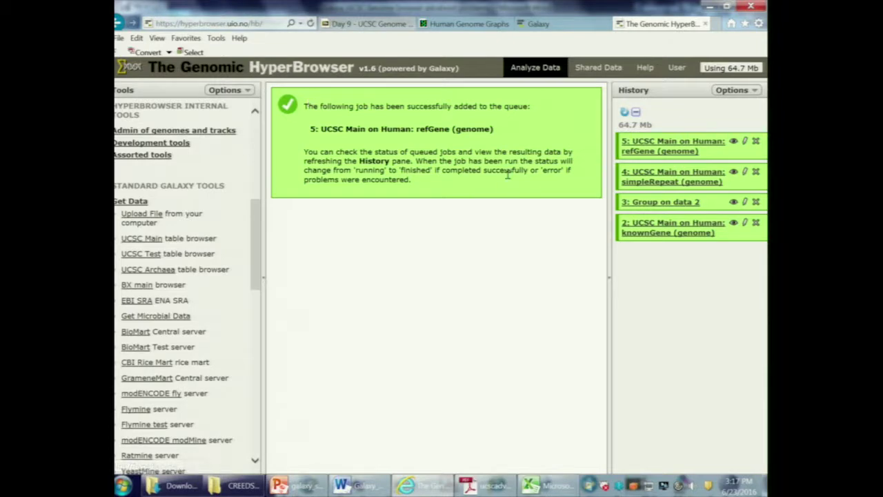
{"action": "left_click", "coordinate": [150, 238]}
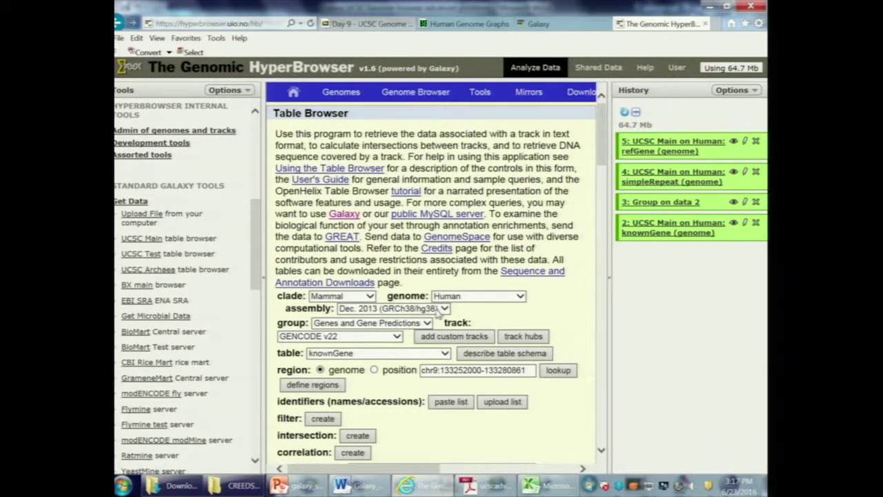
{"action": "left_click", "coordinate": [445, 308]}
{"action": "left_click", "coordinate": [437, 314]}
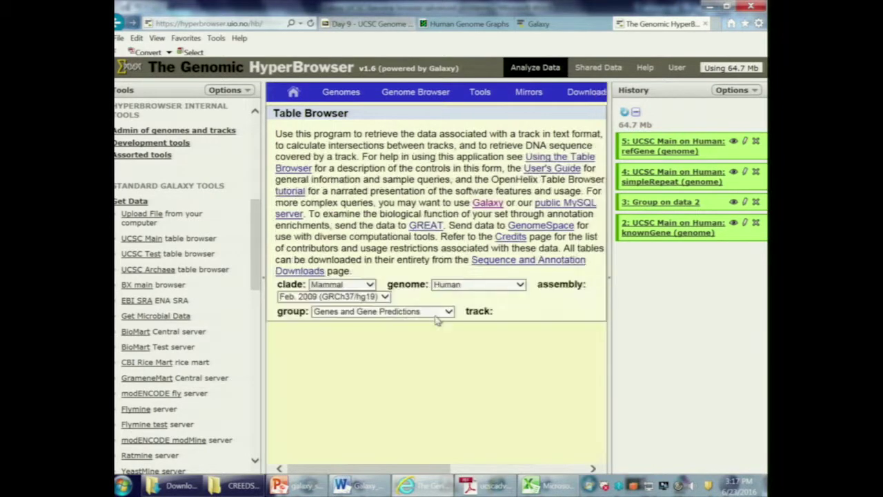
Set the Table Browser group to Repeats and the track to Simple Repeats.
{"action": "left_click", "coordinate": [428, 323]}
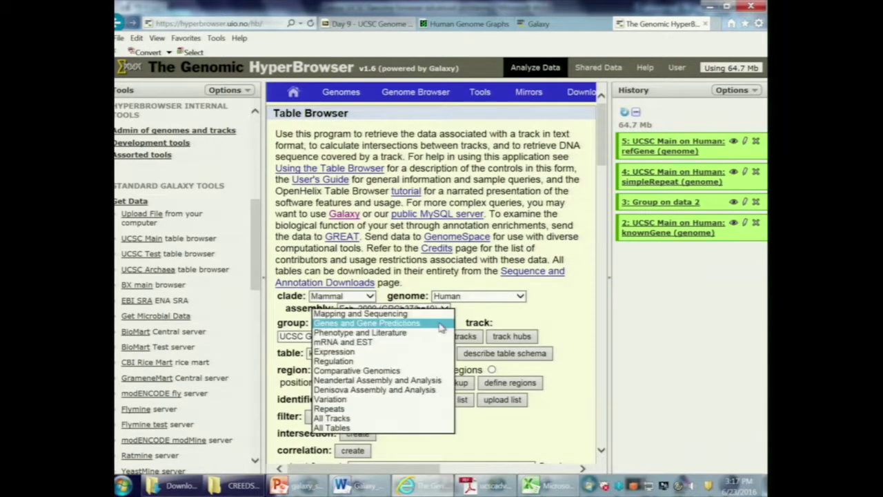
{"action": "left_click", "coordinate": [411, 408]}
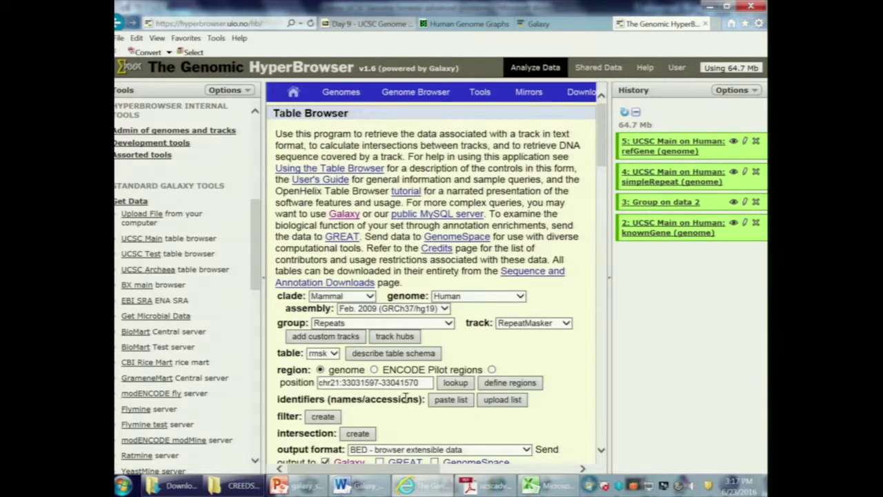
{"action": "left_click", "coordinate": [505, 326]}
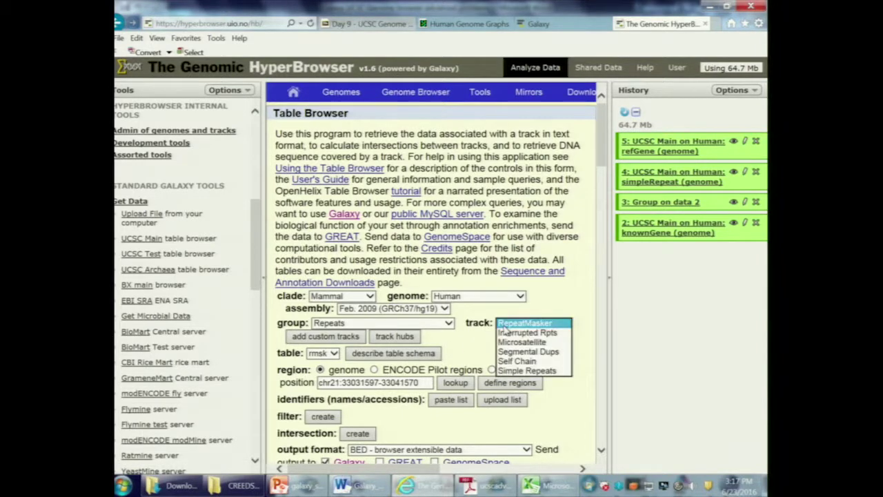
{"action": "left_click", "coordinate": [507, 371]}
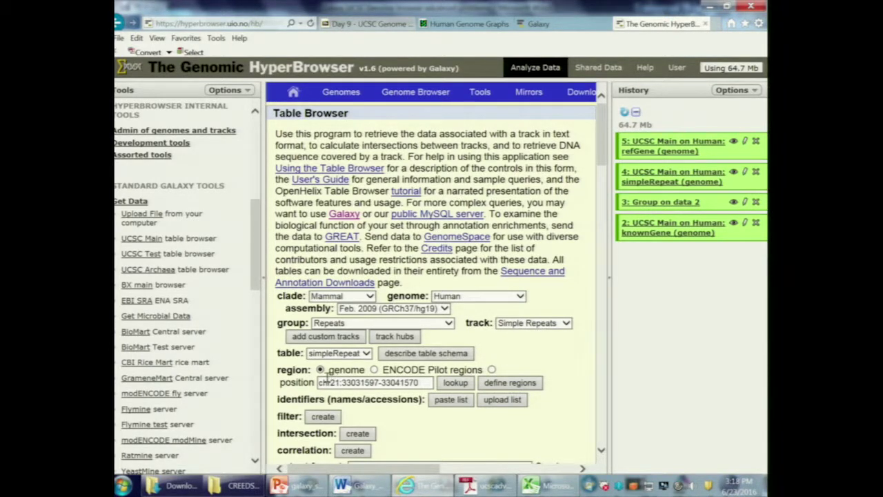
Set the output format to selected fields from primary and related tables and request the simpleRepeat output.
{"action": "left_click_drag", "start_coordinate": [605, 135], "coordinate": [605, 176]}
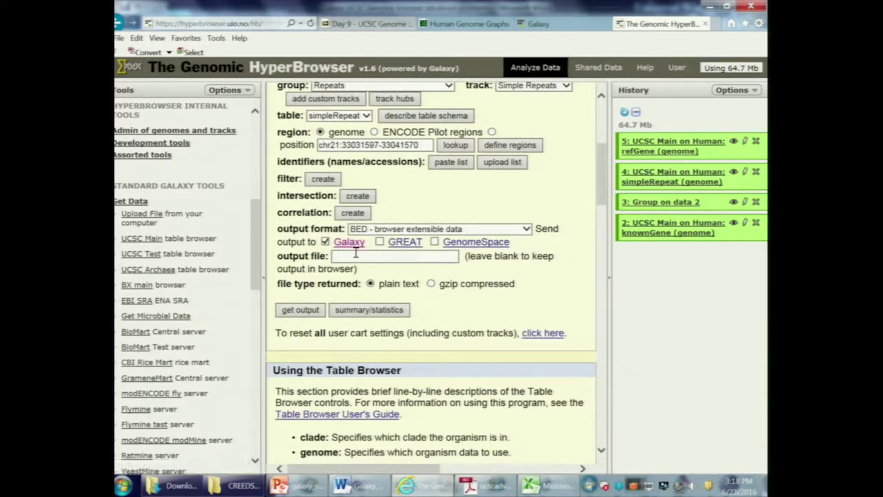
{"action": "left_click_drag", "start_coordinate": [603, 185], "coordinate": [604, 166]}
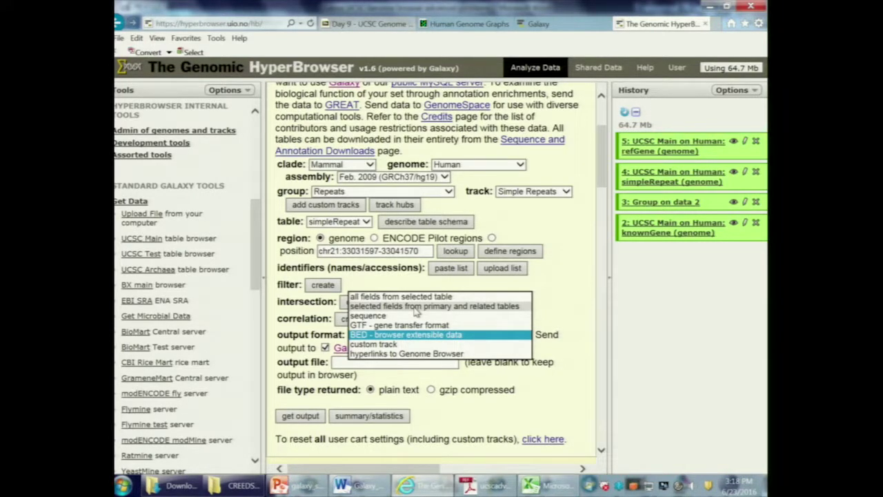
{"action": "left_click", "coordinate": [417, 312]}
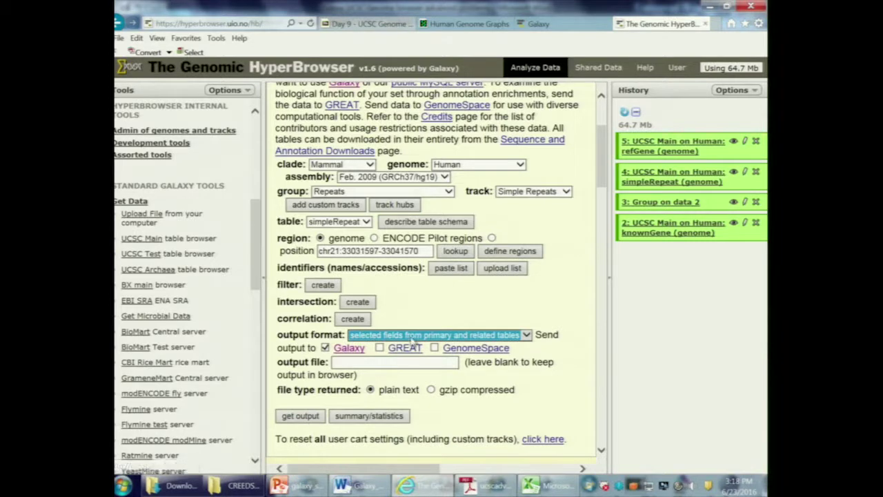
{"action": "left_click", "coordinate": [300, 418]}
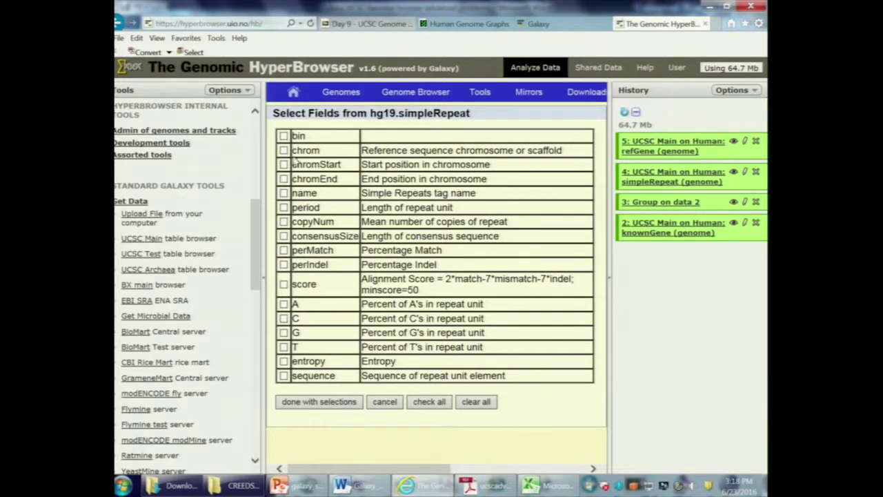
Select the chrom, chromStart, chromEnd and period fields of hg19.simpleRepeat and submit the selection.
{"action": "left_click", "coordinate": [284, 179]}
{"action": "left_click", "coordinate": [283, 207]}
{"action": "left_click_drag", "start_coordinate": [455, 213], "coordinate": [361, 213]}
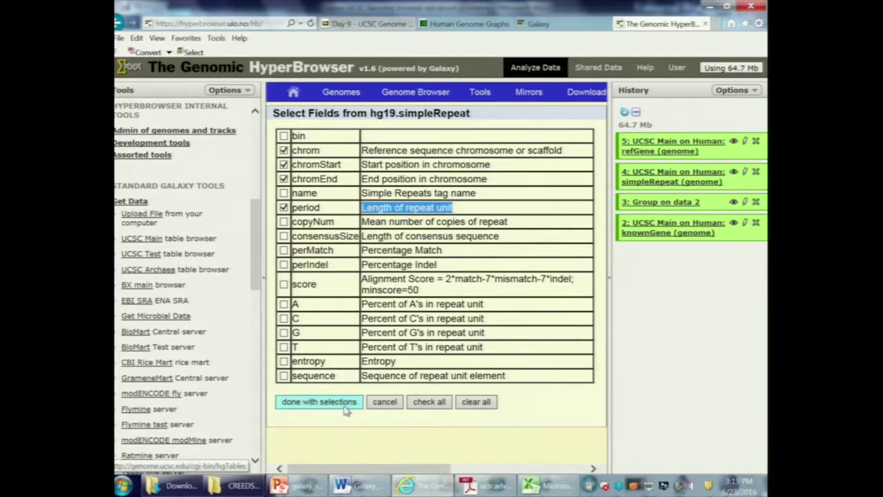
{"action": "left_click", "coordinate": [319, 402]}
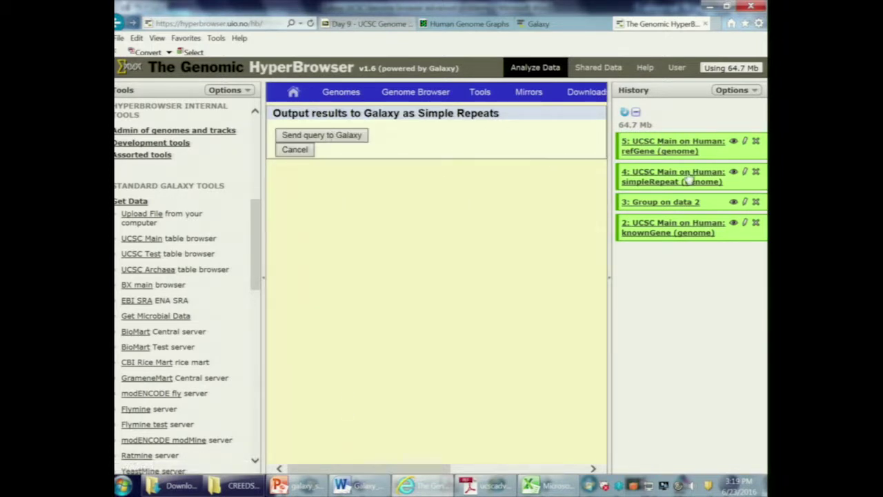
Display the imported simpleRepeat dataset and highlight its first record and several repeat period values.
{"action": "left_click", "coordinate": [734, 173]}
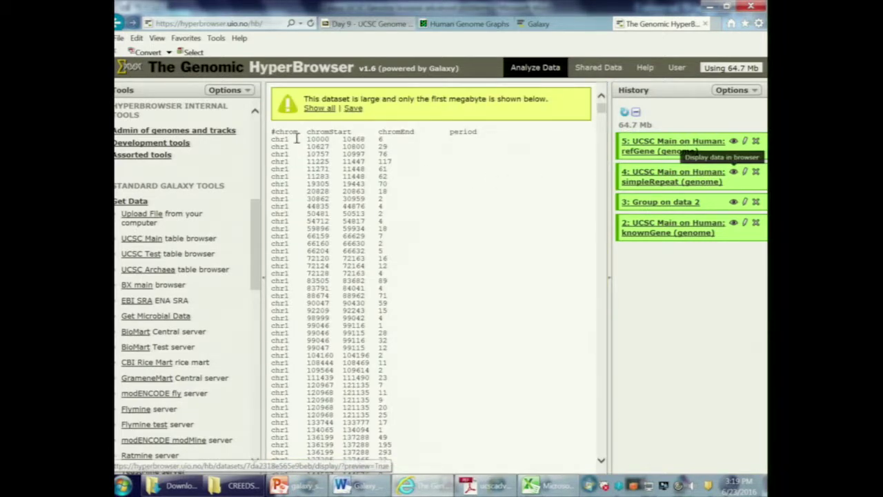
{"action": "left_click_drag", "start_coordinate": [273, 139], "coordinate": [384, 140]}
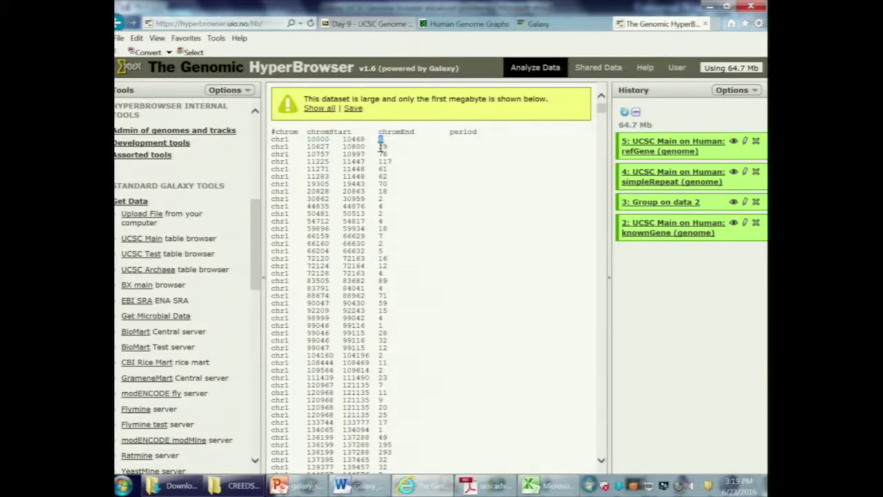
{"action": "double_click", "coordinate": [382, 146]}
{"action": "double_click", "coordinate": [381, 170]}
{"action": "double_click", "coordinate": [379, 199]}
{"action": "double_click", "coordinate": [381, 205]}
Switch to the Word problem sheet and highlight Challenge #4's requirement about repeats overlapping coding regions of Refseq genes.
{"action": "key", "text": "alt+Tab"}
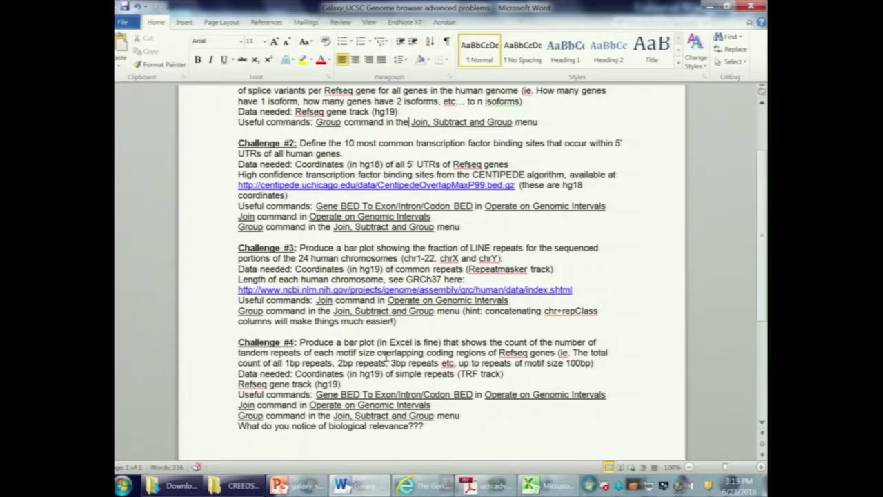
{"action": "left_click_drag", "start_coordinate": [376, 351], "coordinate": [552, 353]}
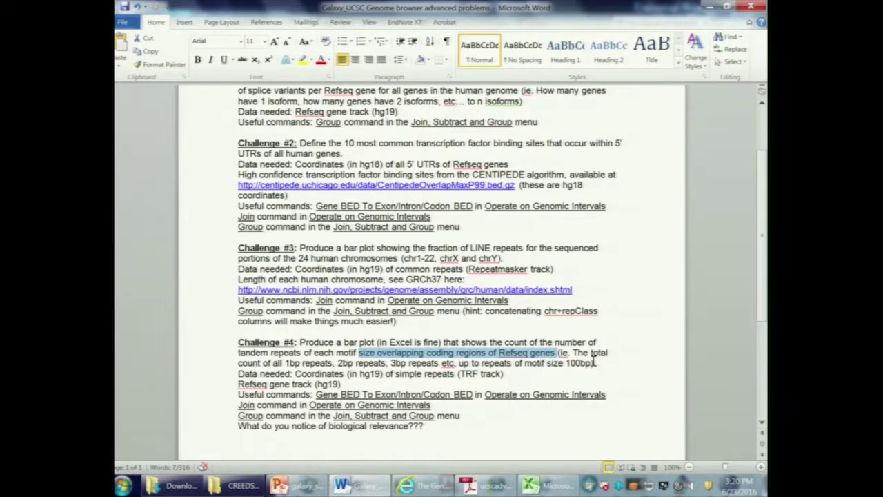
Return to the HyperBrowser and open the Gene BED To Exon/Intron/Codon BED expander from Extract Features.
{"action": "left_click", "coordinate": [418, 485]}
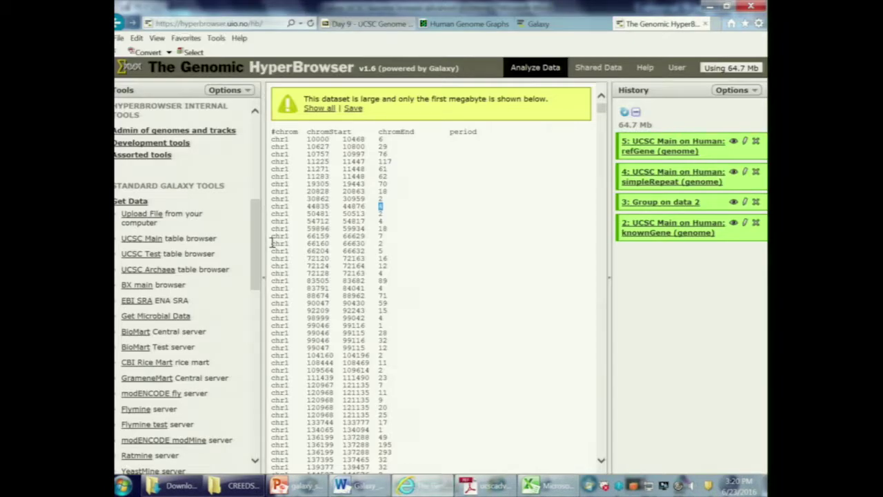
{"action": "left_click", "coordinate": [135, 203]}
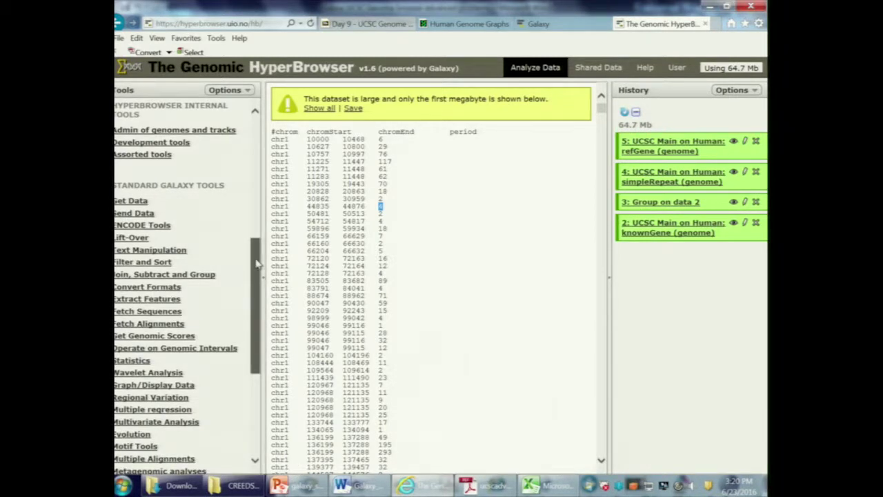
{"action": "left_click", "coordinate": [166, 299]}
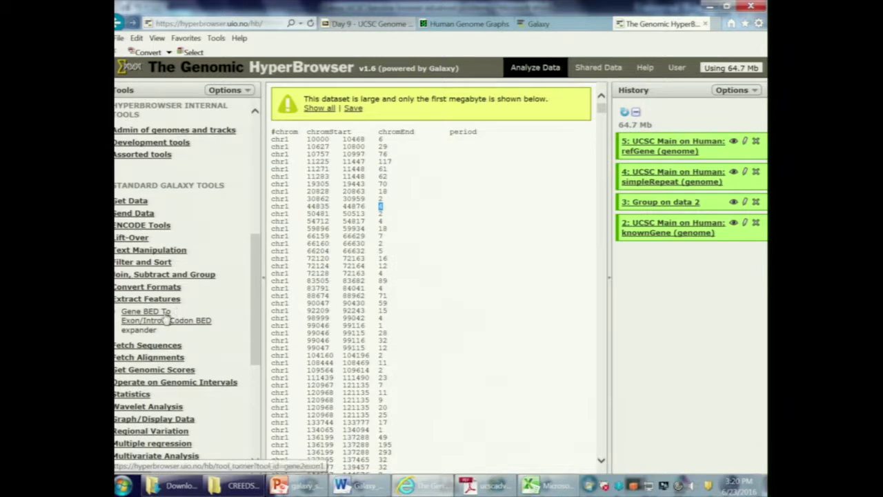
{"action": "left_click", "coordinate": [161, 321]}
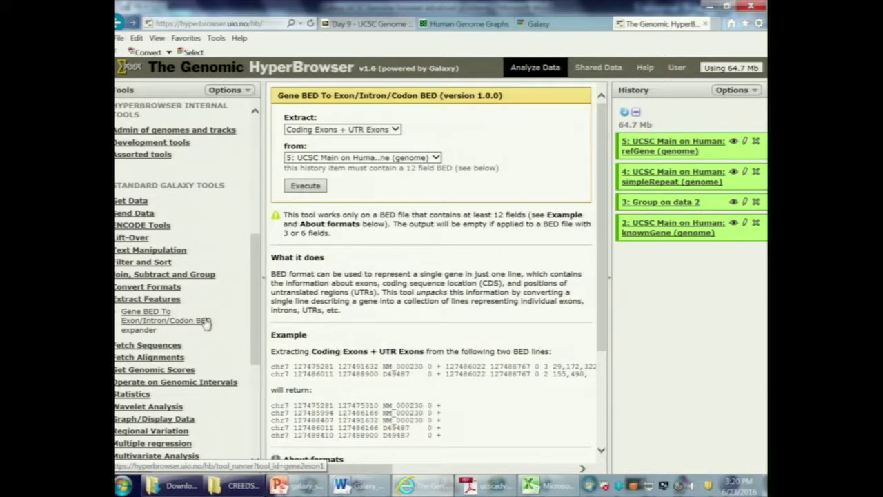
Review the Gene BED expander's example input and output lines, choosing Coding Exons only as the extraction option.
{"action": "scroll", "coordinate": [602, 200], "scroll_direction": "down", "scroll_amount": 2}
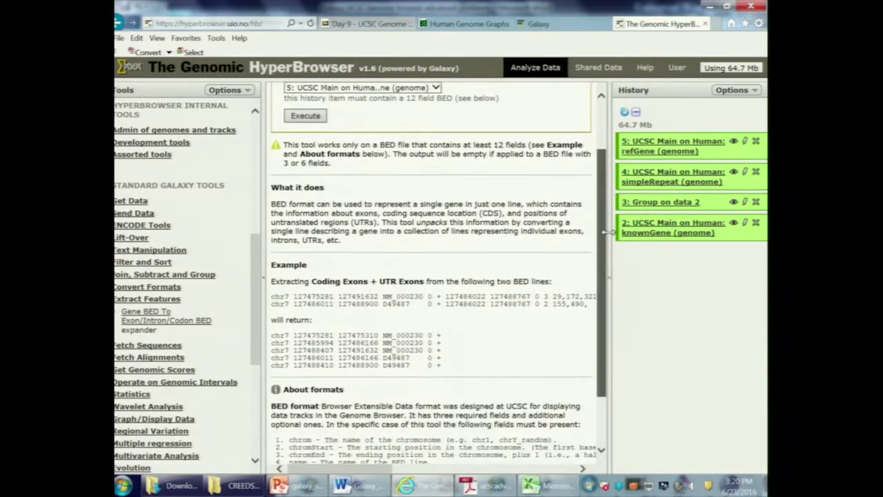
{"action": "left_click_drag", "start_coordinate": [275, 291], "coordinate": [577, 299]}
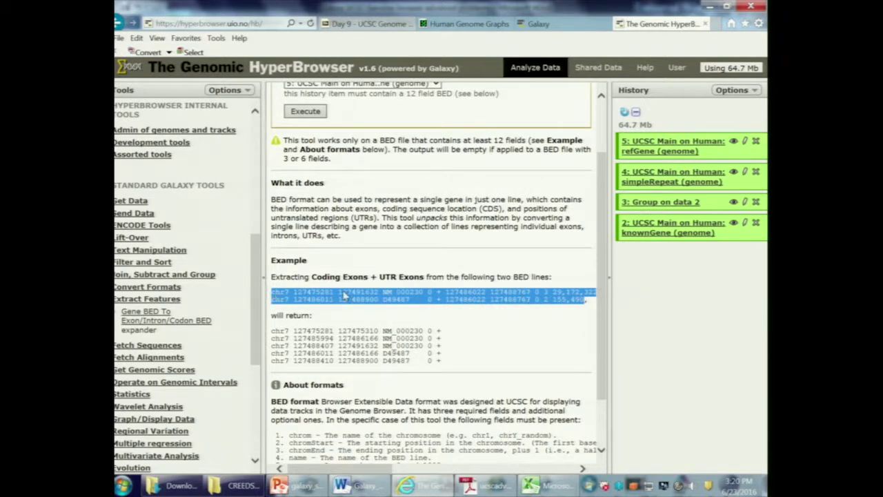
{"action": "scroll", "coordinate": [316, 292], "scroll_direction": "up", "scroll_amount": 2}
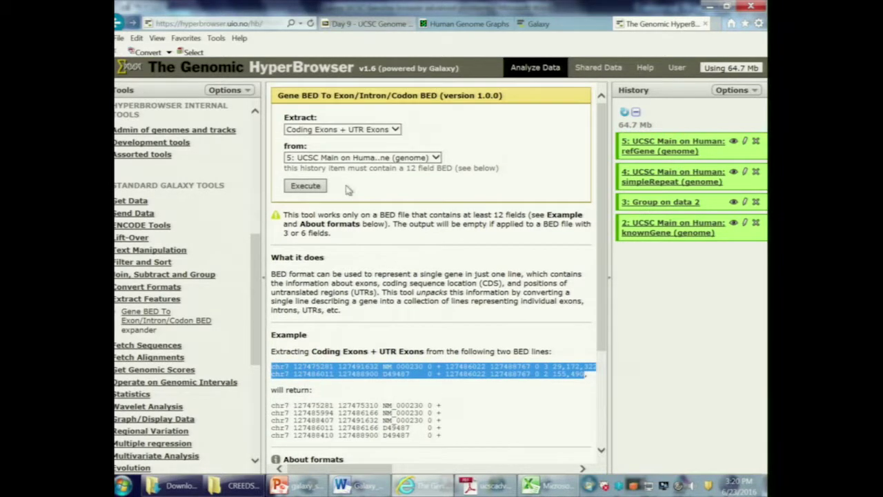
{"action": "left_click", "coordinate": [361, 131]}
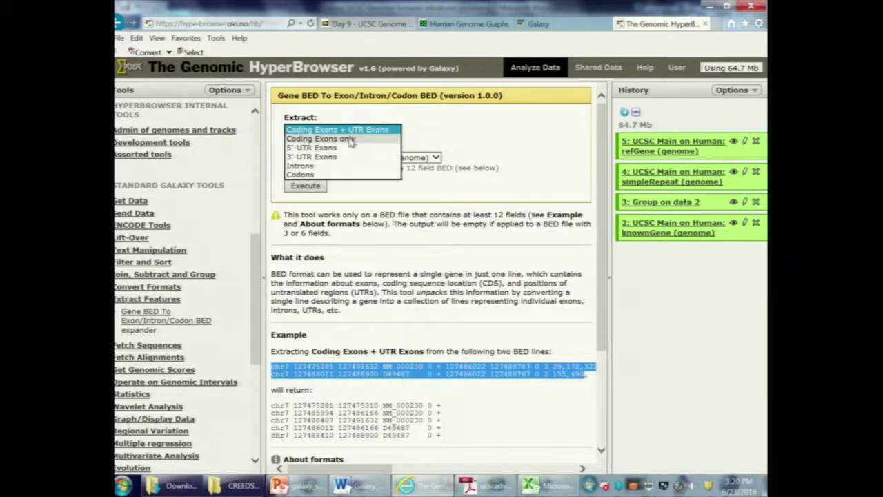
{"action": "left_click", "coordinate": [348, 139]}
{"action": "left_click_drag", "start_coordinate": [272, 405], "coordinate": [417, 413]}
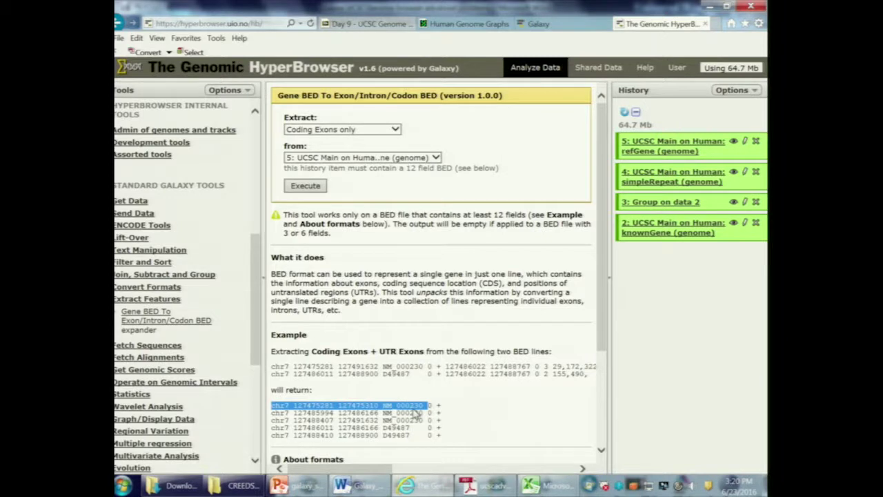
{"action": "left_click", "coordinate": [469, 280]}
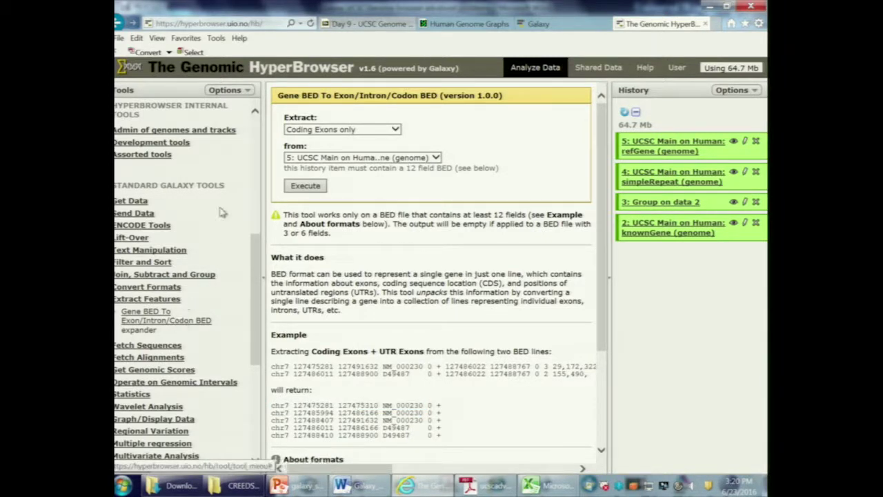
Open the UCSC Main table browser and choose the Feb. 2009 (GRCh37/hg19) assembly with the RefSeq Genes track.
{"action": "scroll", "coordinate": [172, 325], "scroll_direction": "up", "scroll_amount": 2}
{"action": "left_click", "coordinate": [131, 345]}
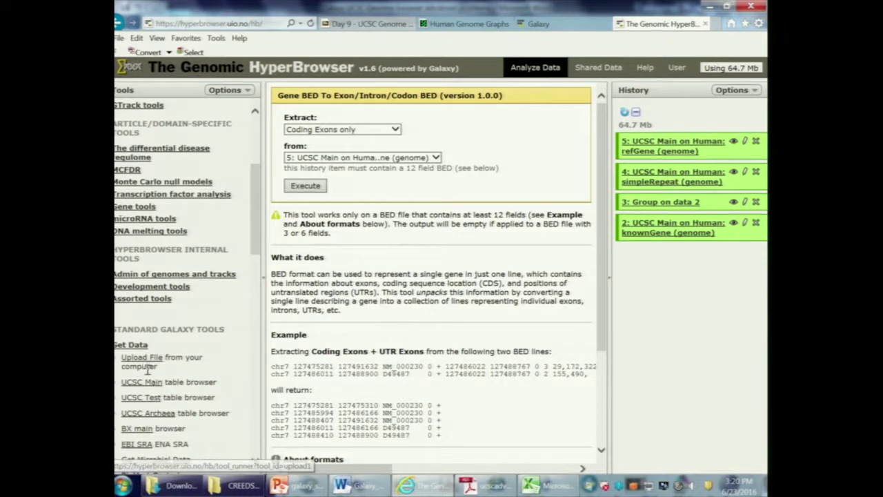
{"action": "left_click", "coordinate": [142, 383]}
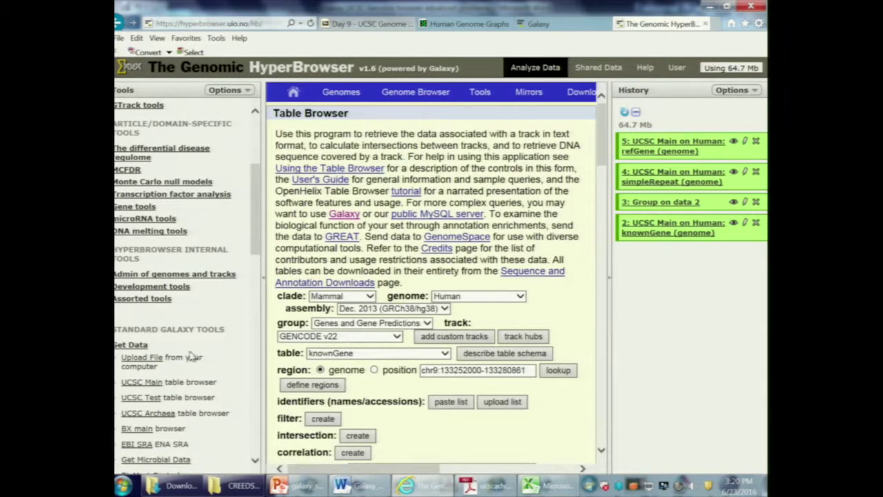
{"action": "left_click", "coordinate": [445, 308]}
{"action": "left_click", "coordinate": [434, 319]}
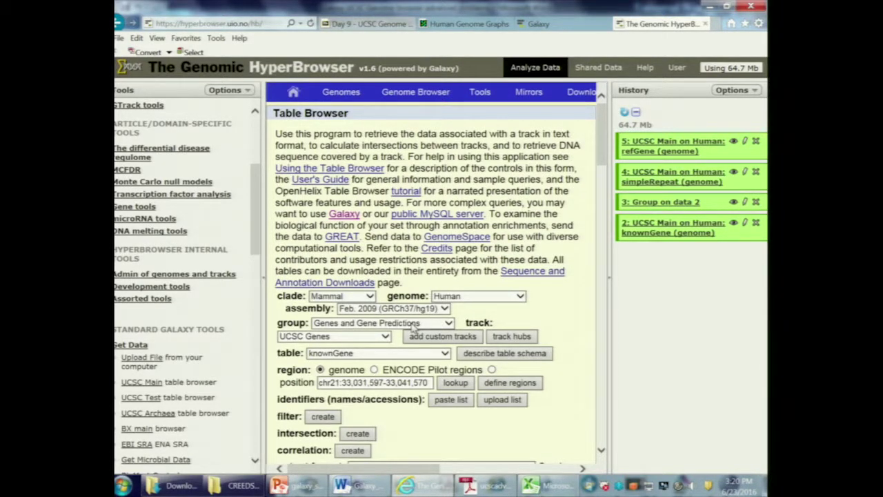
{"action": "left_click", "coordinate": [385, 336]}
{"action": "left_click", "coordinate": [333, 193]}
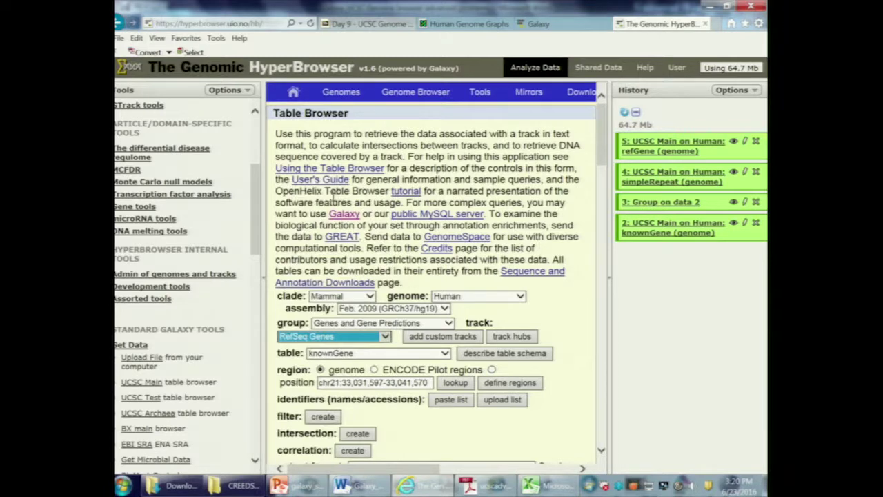
Request whole-genome refGene output in BED format for Galaxy and choose one BED record per Coding Exons.
{"action": "left_click", "coordinate": [320, 370]}
{"action": "scroll", "coordinate": [412, 432], "scroll_direction": "down", "scroll_amount": 1}
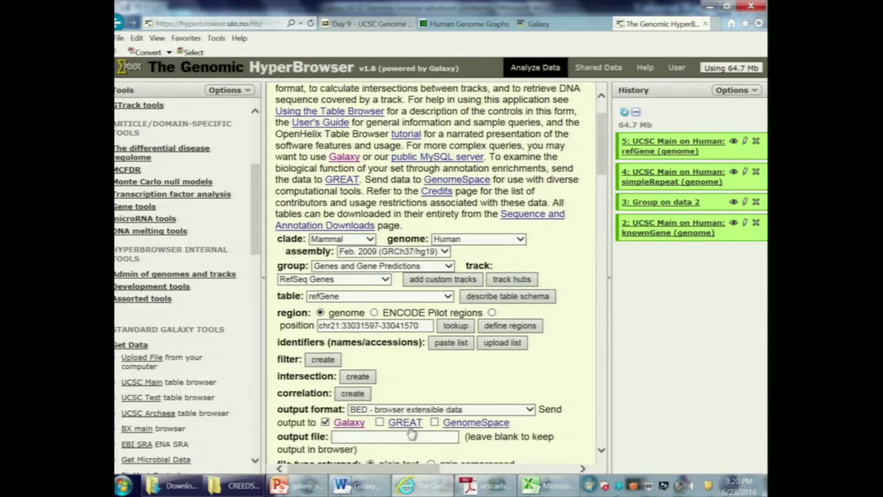
{"action": "scroll", "coordinate": [412, 432], "scroll_direction": "down", "scroll_amount": 2}
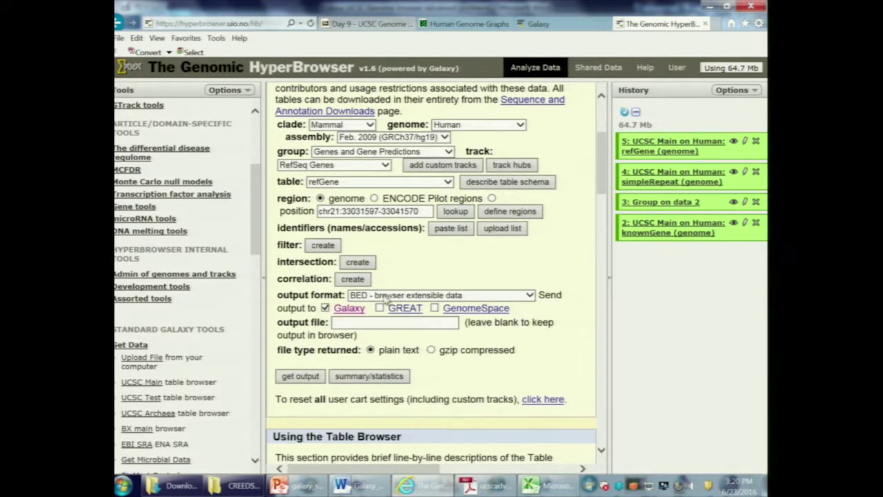
{"action": "left_click", "coordinate": [301, 376]}
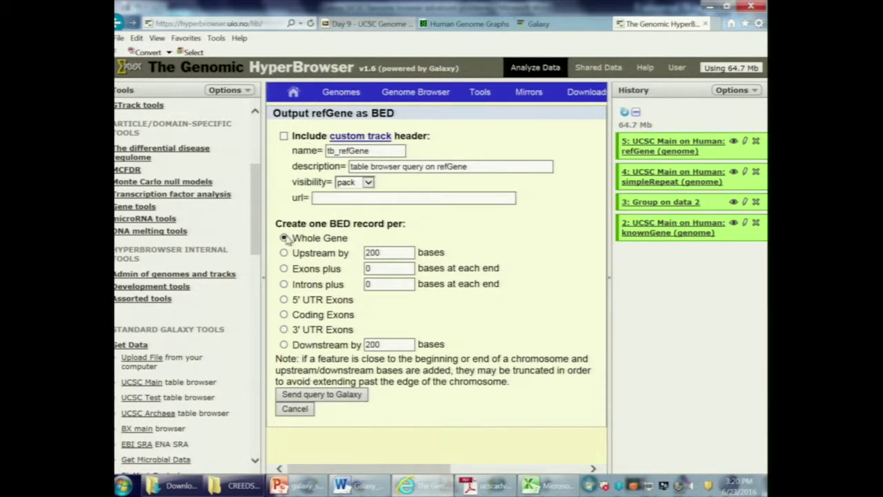
{"action": "left_click", "coordinate": [285, 315]}
Display the imported refGene dataset and highlight its first record and the coding exon rows of NM_032291 and NM_001308203.
{"action": "left_click", "coordinate": [734, 143]}
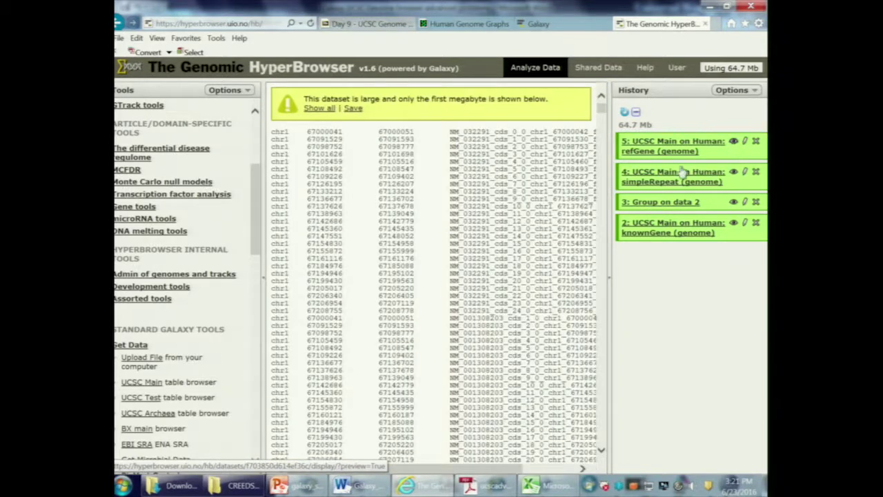
{"action": "left_click_drag", "start_coordinate": [284, 131], "coordinate": [502, 128]}
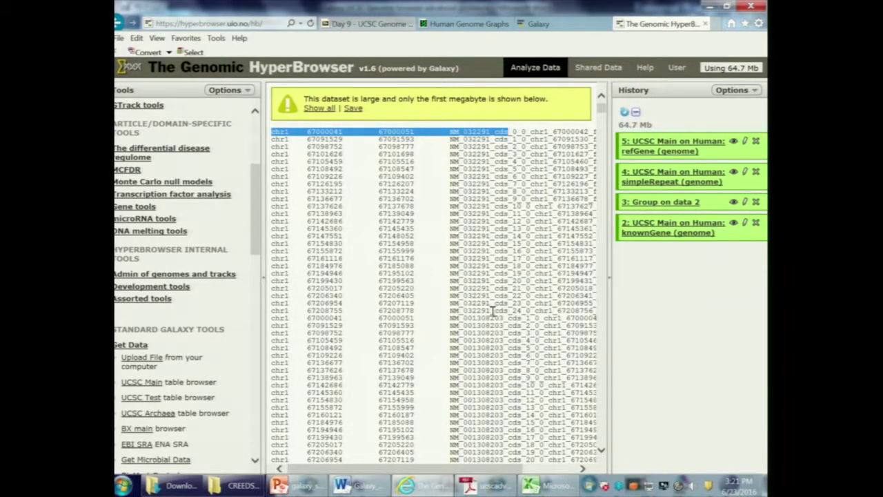
{"action": "left_click_drag", "start_coordinate": [555, 312], "coordinate": [277, 128]}
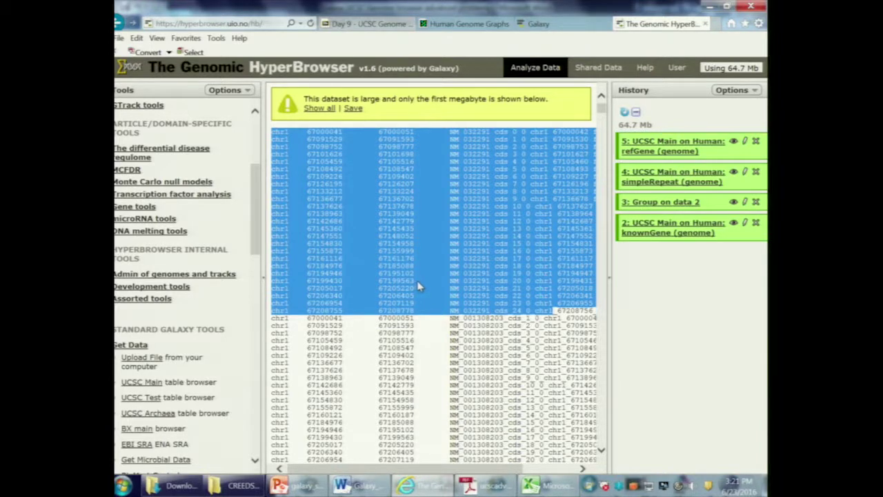
{"action": "left_click_drag", "start_coordinate": [272, 318], "coordinate": [552, 424]}
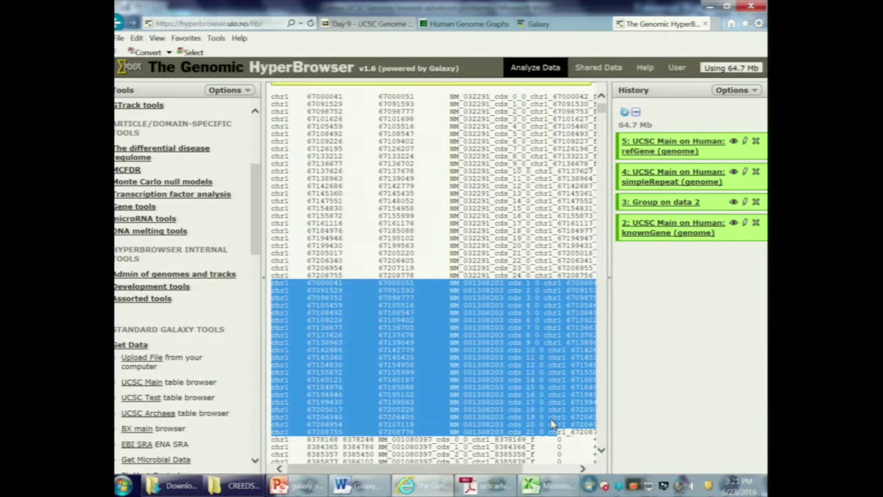
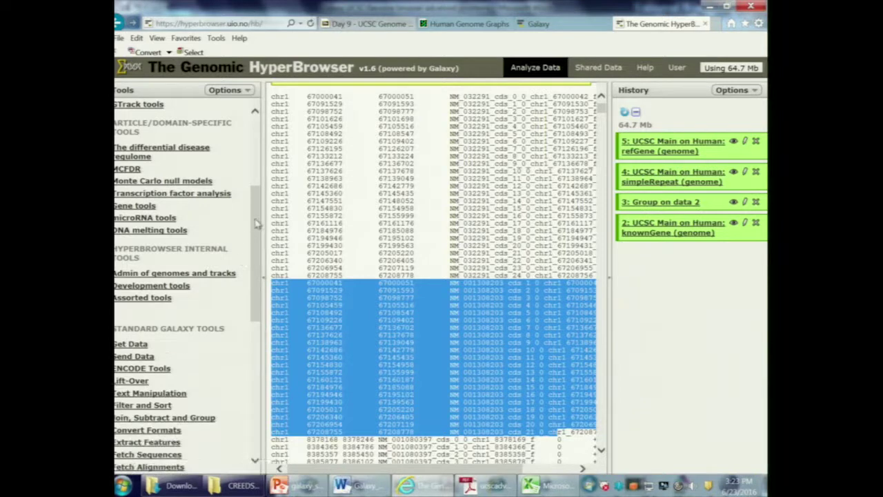
Open the Intersect tool under Operate on Genomic Intervals and review its options and description.
{"action": "left_click", "coordinate": [224, 299]}
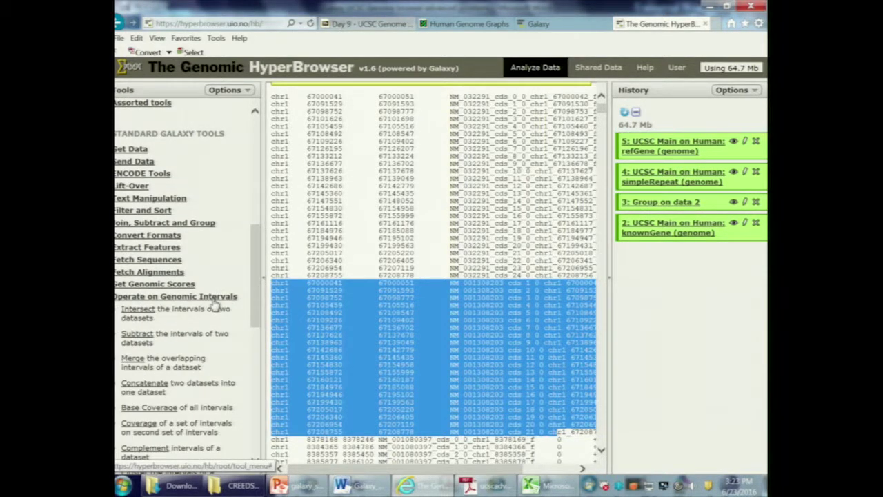
{"action": "scroll", "coordinate": [216, 306], "scroll_direction": "down", "scroll_amount": 5}
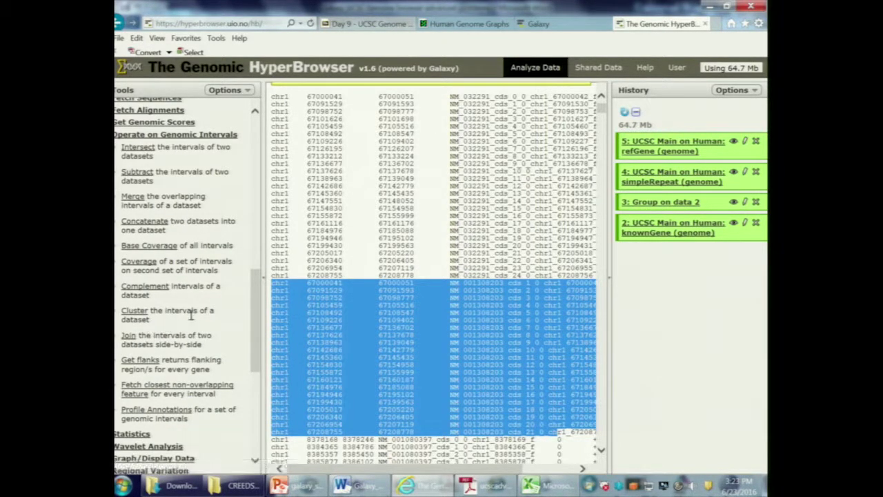
{"action": "left_click", "coordinate": [142, 149]}
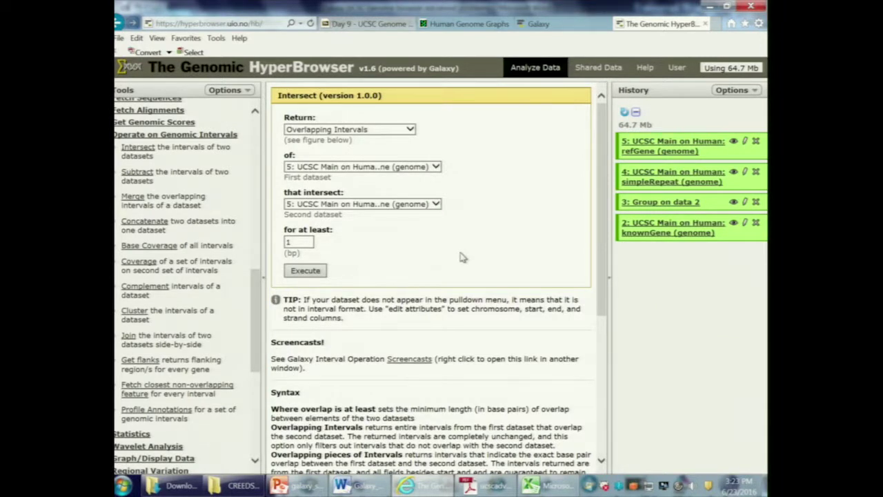
{"action": "left_click_drag", "start_coordinate": [602, 186], "coordinate": [630, 241]}
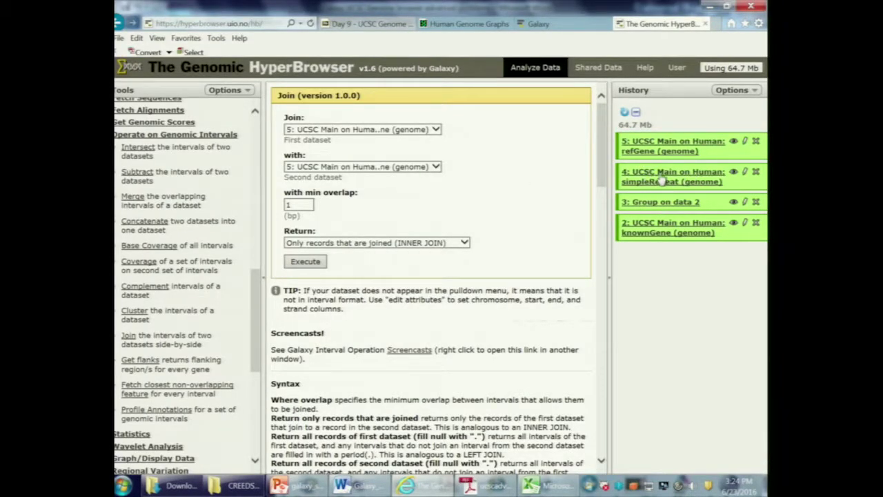
Run a genomic interval Join of simpleRepeat with refGene, using 1 bp minimum overlap and returning only joined records (INNER JOIN).
{"action": "left_click", "coordinate": [427, 129]}
{"action": "left_click", "coordinate": [428, 123]}
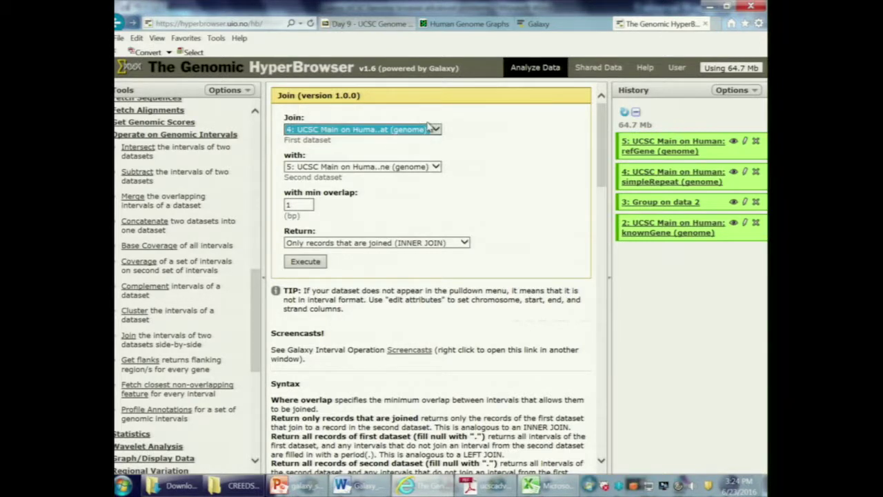
{"action": "left_click", "coordinate": [431, 130]}
{"action": "left_click", "coordinate": [477, 170]}
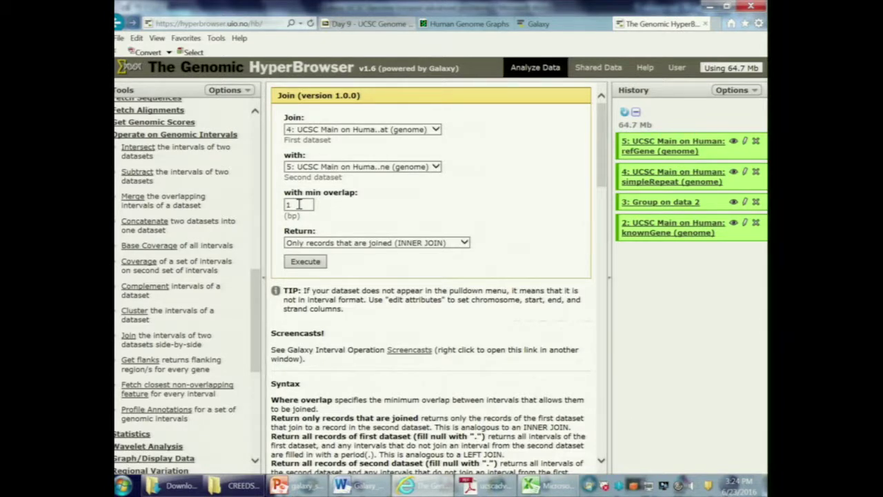
{"action": "left_click", "coordinate": [353, 245]}
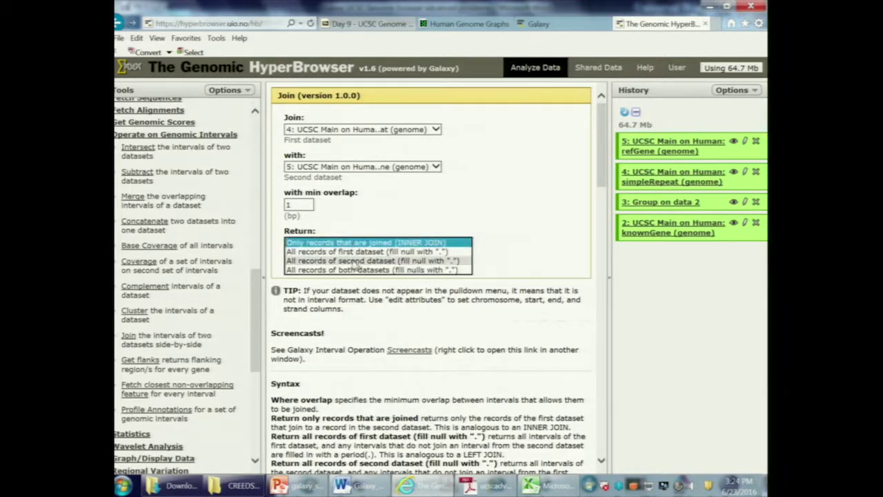
{"action": "left_click", "coordinate": [358, 240]}
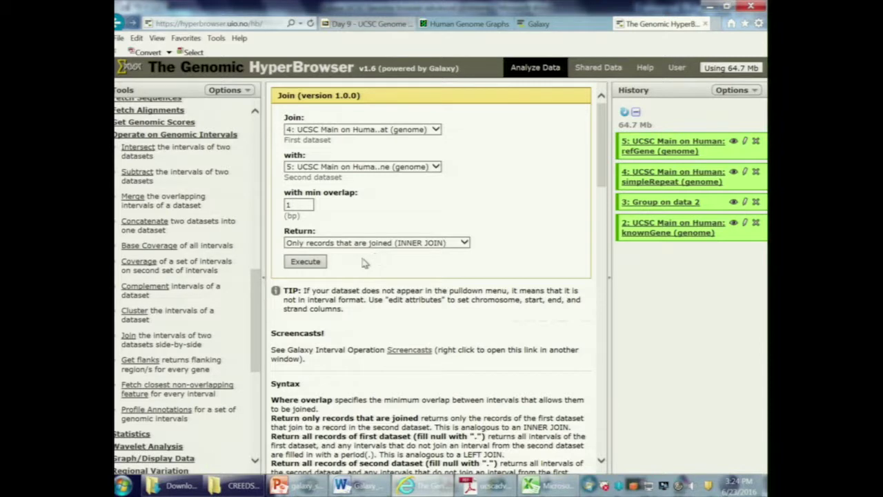
{"action": "left_click", "coordinate": [316, 267]}
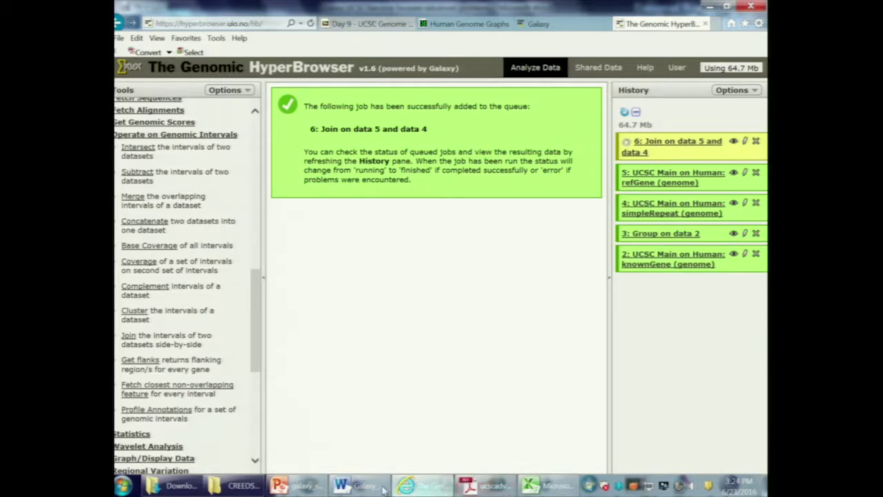
Switch to the Word problem sheet and highlight Challenge #4's wording about counting tandem repeats of each motif size overlapping coding regions.
{"action": "left_click", "coordinate": [345, 485]}
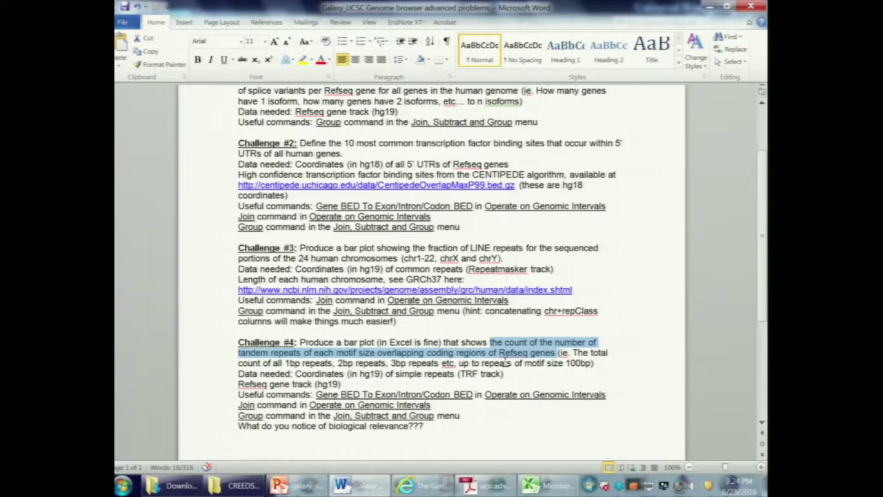
{"action": "left_click", "coordinate": [509, 357]}
{"action": "left_click_drag", "start_coordinate": [240, 352], "coordinate": [542, 358]}
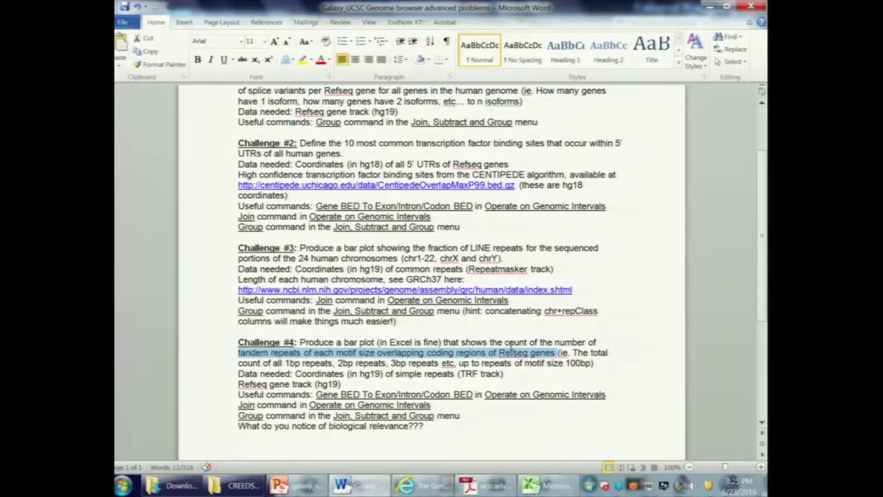
{"action": "left_click", "coordinate": [479, 343]}
{"action": "left_click_drag", "start_coordinate": [481, 342], "coordinate": [599, 343]}
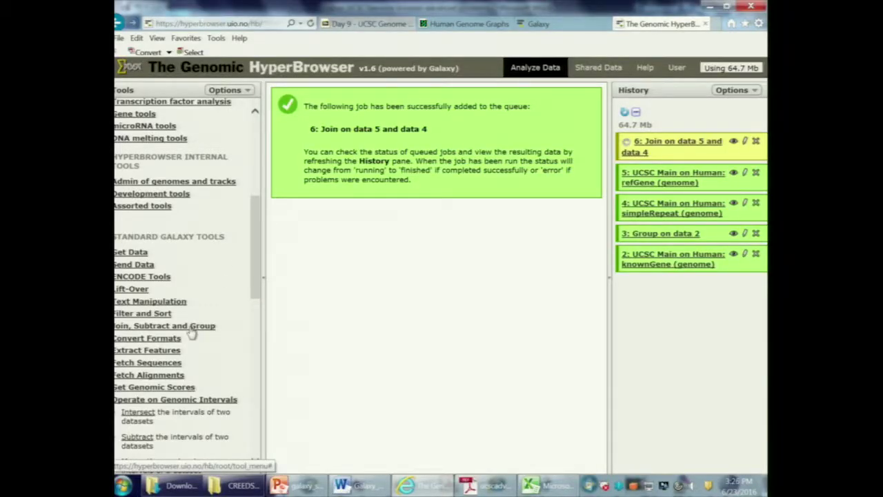
Return to the HyperBrowser, expand the Join, Subtract and Group tools, and display simpleRepeat to highlight its first record and period value.
{"action": "left_click", "coordinate": [193, 328]}
{"action": "left_click_drag", "start_coordinate": [259, 255], "coordinate": [257, 295]}
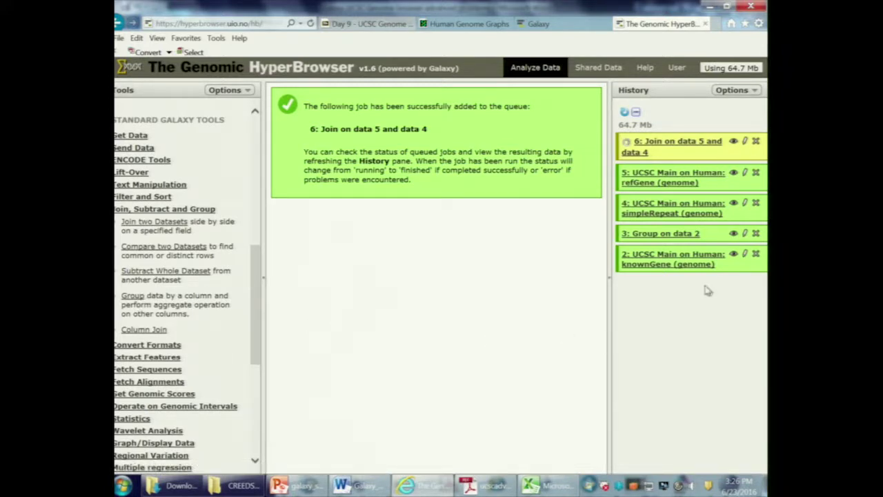
{"action": "left_click", "coordinate": [733, 203]}
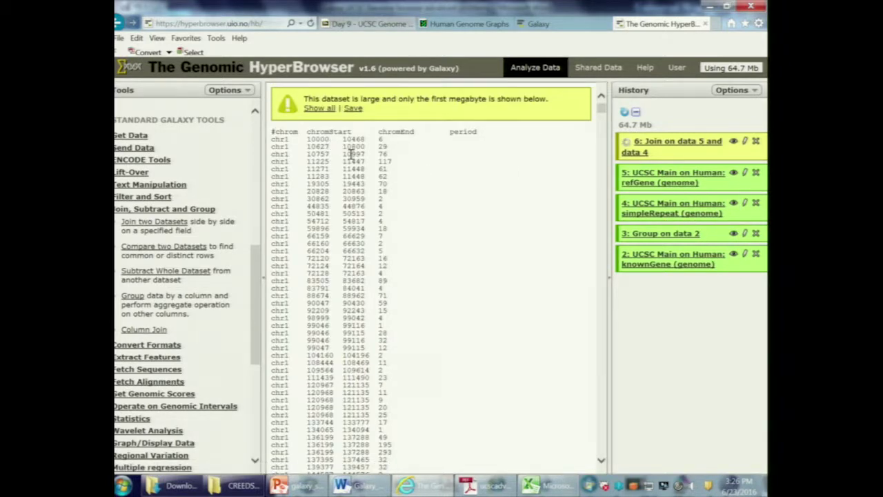
{"action": "left_click_drag", "start_coordinate": [273, 139], "coordinate": [390, 141]}
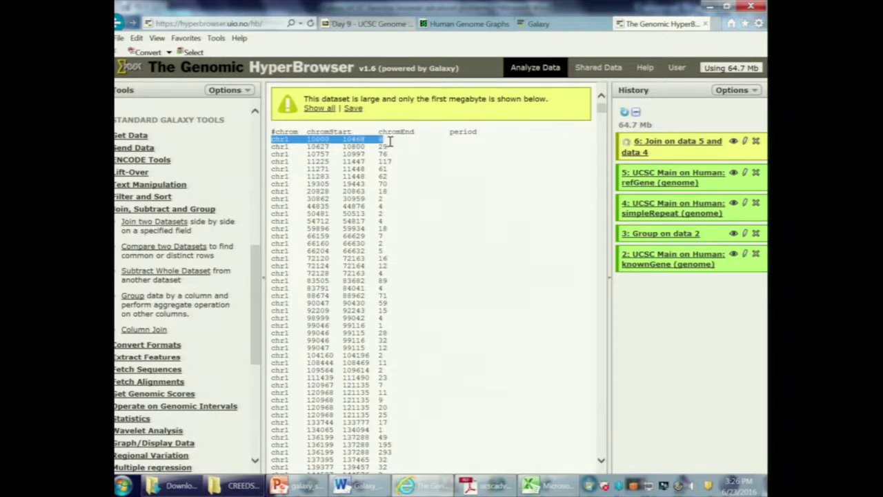
{"action": "left_click", "coordinate": [384, 143]}
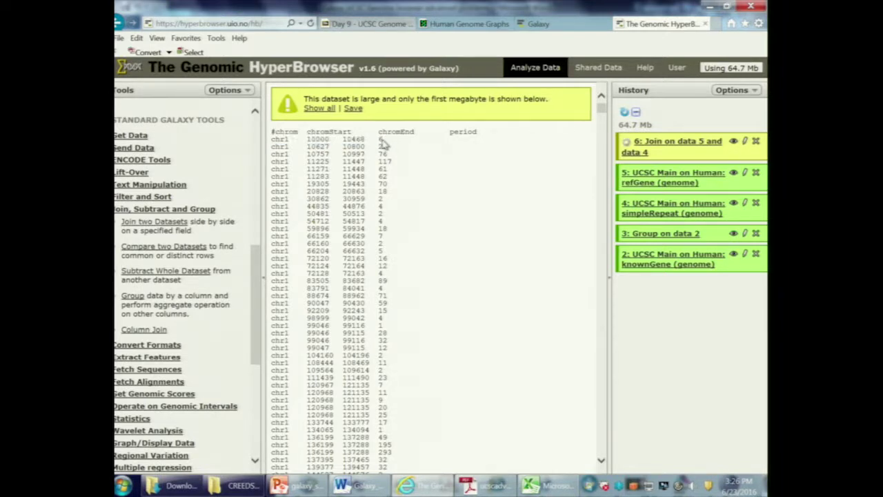
{"action": "double_click", "coordinate": [382, 141]}
{"action": "left_click", "coordinate": [384, 141]}
{"action": "double_click", "coordinate": [382, 140]}
{"action": "left_click", "coordinate": [381, 141]}
{"action": "double_click", "coordinate": [380, 141]}
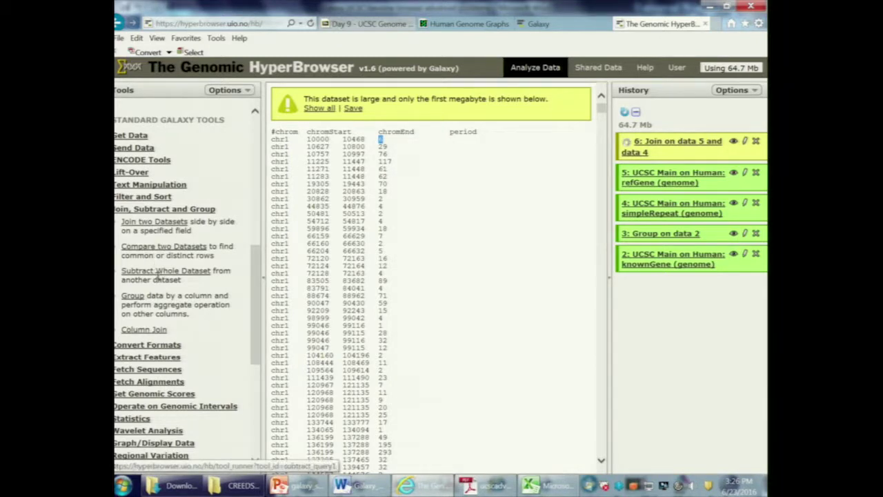
Open the Group tool, then examine the Join result's header row and the period value of its first record.
{"action": "left_click", "coordinate": [132, 296]}
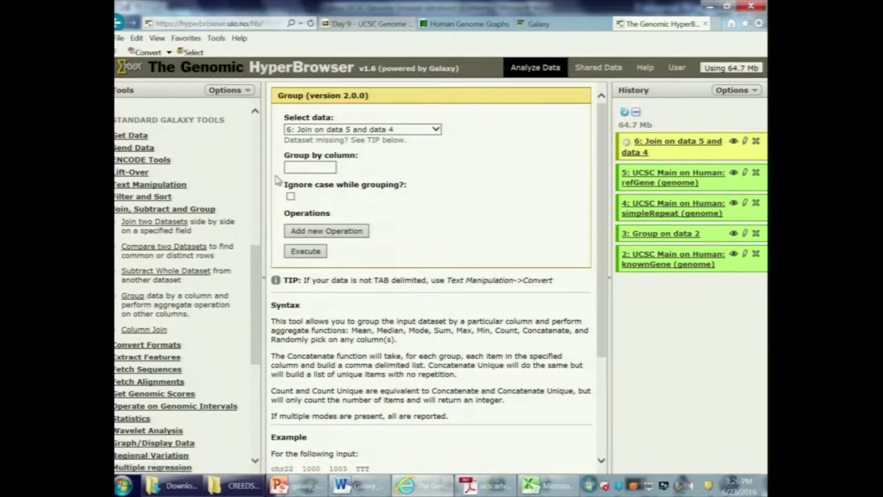
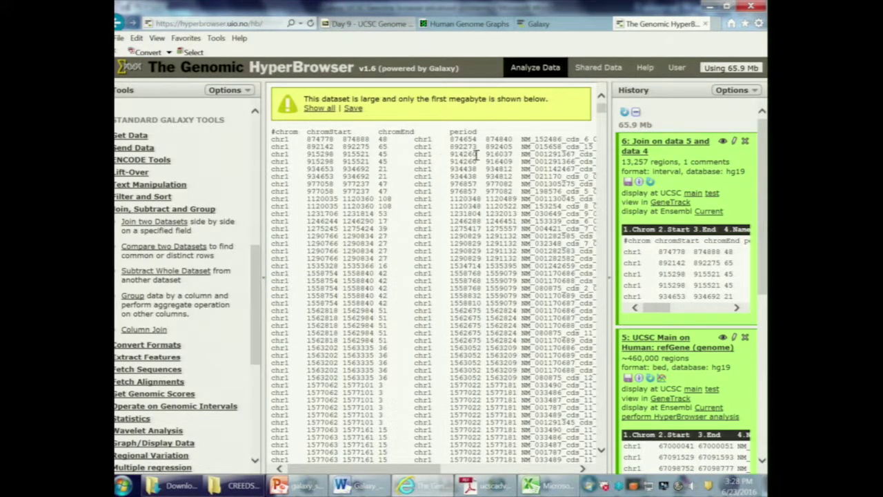
{"action": "left_click_drag", "start_coordinate": [288, 132], "coordinate": [454, 136]}
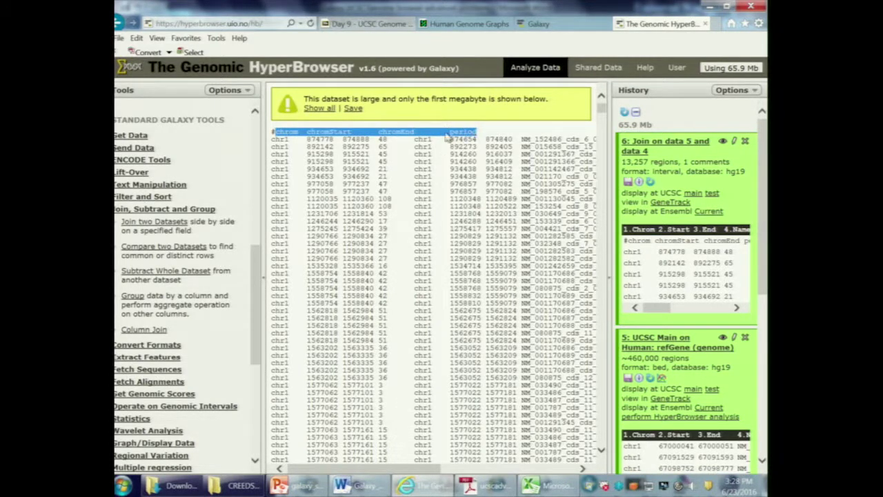
{"action": "double_click", "coordinate": [384, 139]}
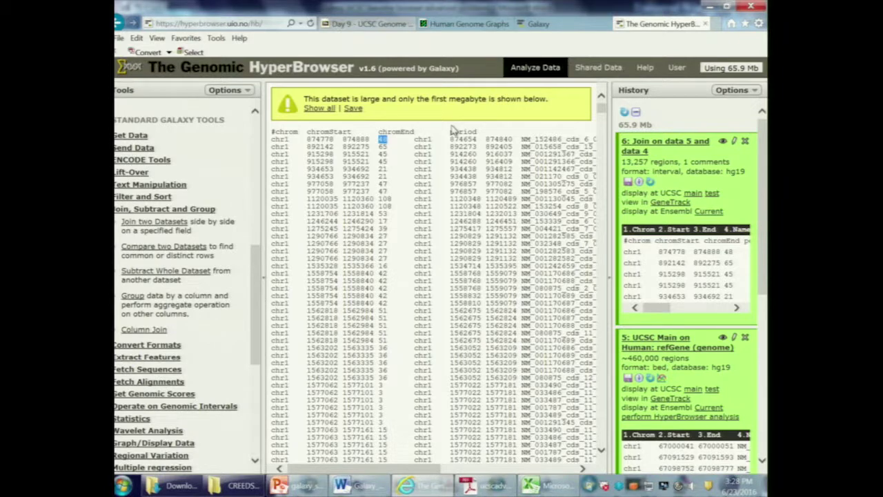
Download the Join on data 5 and data 4 dataset and open the downloaded interval file in Excel.
{"action": "left_click", "coordinate": [628, 182]}
{"action": "left_click", "coordinate": [656, 460]}
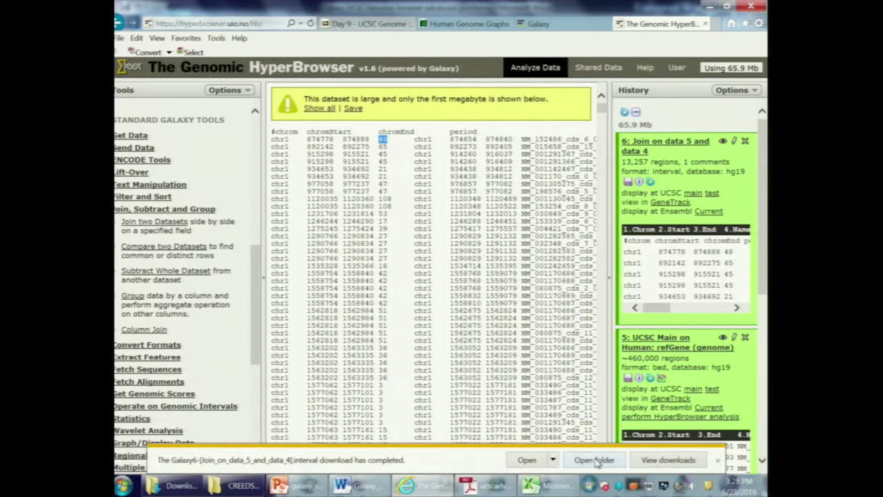
{"action": "left_click", "coordinate": [587, 459]}
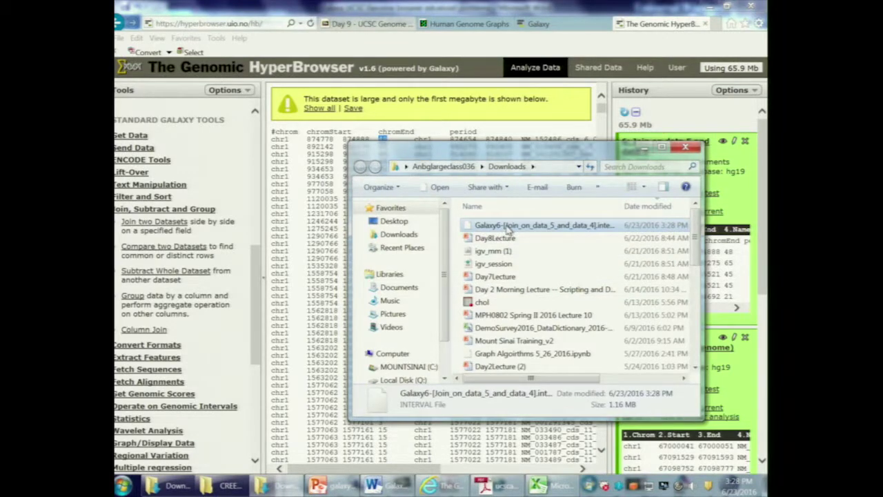
{"action": "left_click_drag", "start_coordinate": [509, 233], "coordinate": [484, 253]}
Auto-fit all column widths in the joined data sheet and left-align every cell.
{"action": "left_click", "coordinate": [118, 104]}
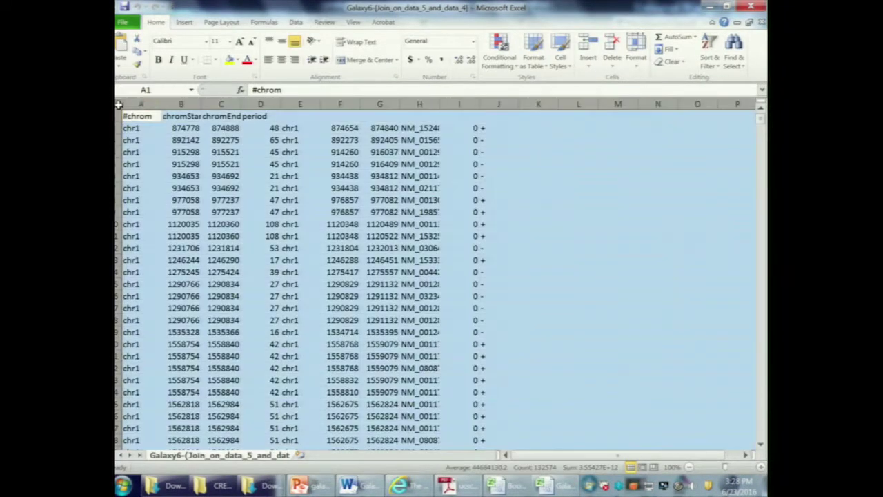
{"action": "double_click", "coordinate": [159, 103]}
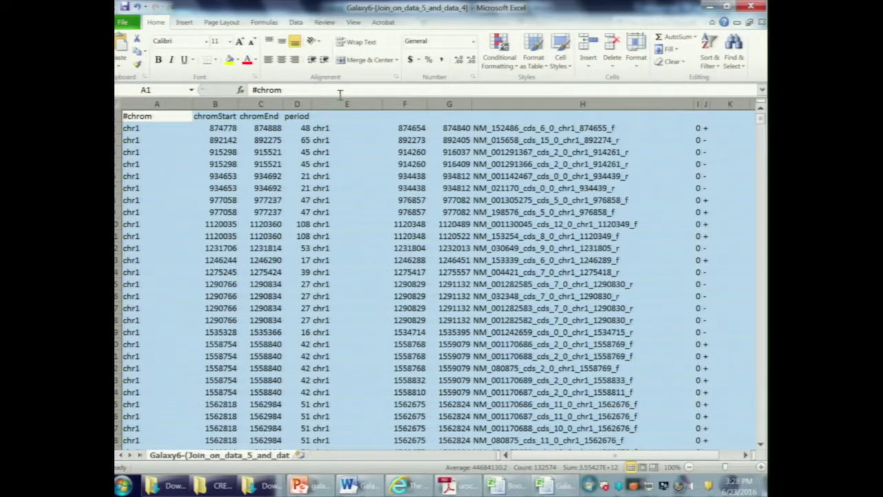
{"action": "left_click", "coordinate": [268, 59]}
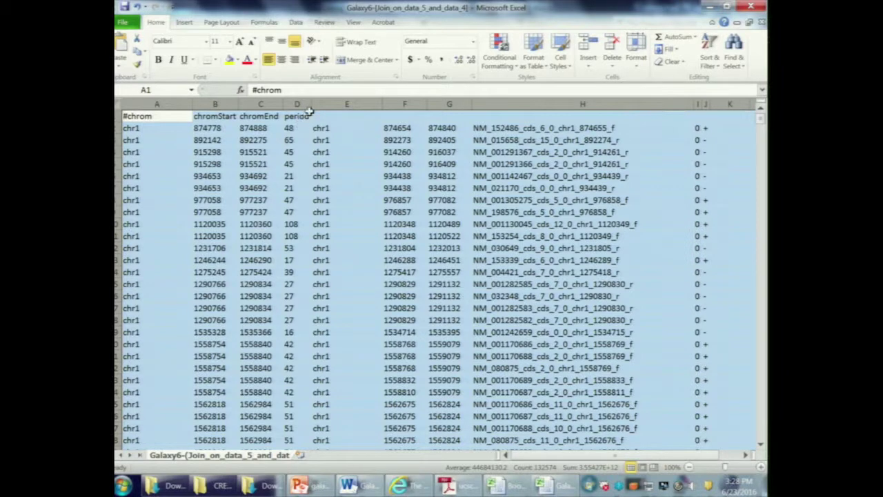
Highlight the repeat columns A–D, the coding exon columns E–J, the first joined record and the period column.
{"action": "left_click_drag", "start_coordinate": [297, 102], "coordinate": [138, 113]}
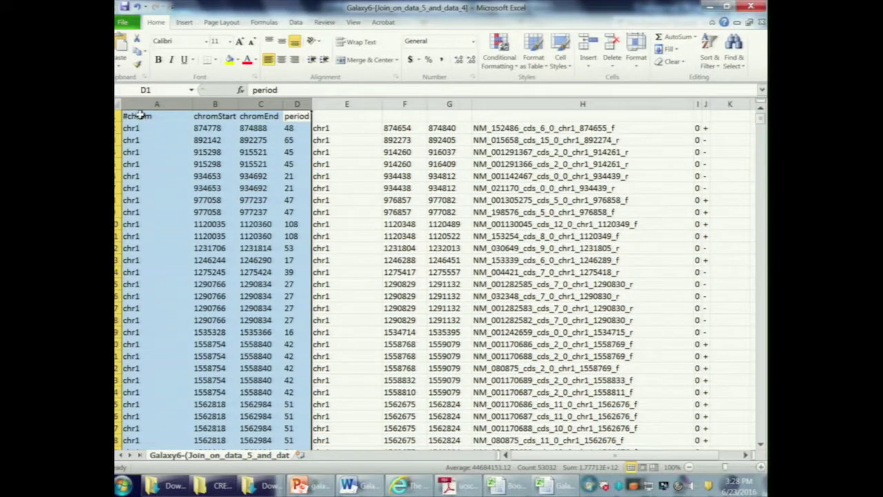
{"action": "left_click_drag", "start_coordinate": [347, 104], "coordinate": [705, 103]}
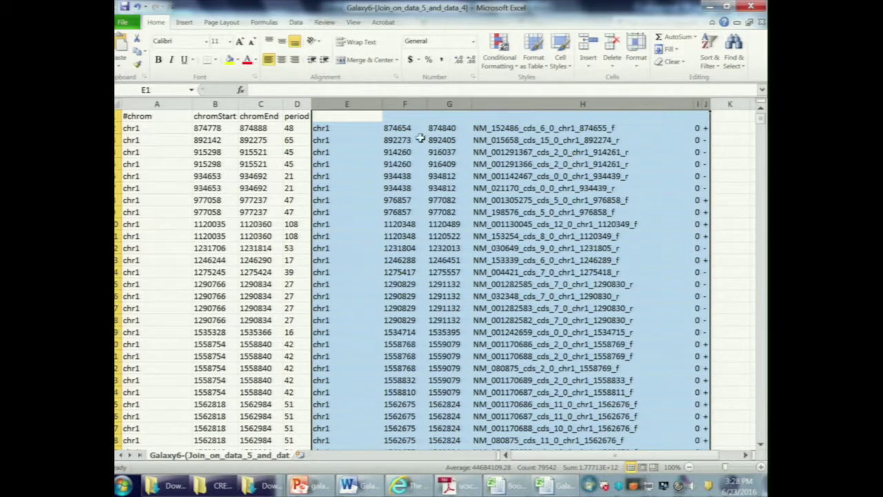
{"action": "left_click_drag", "start_coordinate": [131, 128], "coordinate": [276, 125]}
{"action": "left_click_drag", "start_coordinate": [345, 127], "coordinate": [687, 130]}
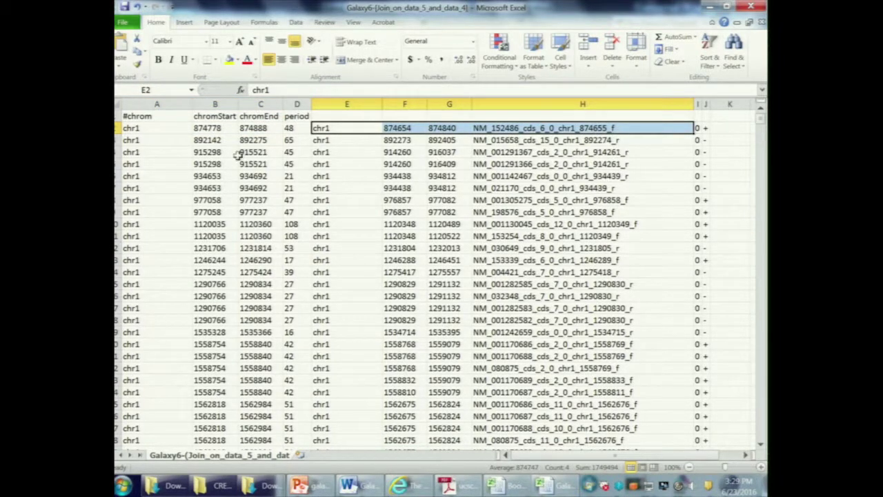
{"action": "left_click_drag", "start_coordinate": [349, 103], "coordinate": [487, 105]}
{"action": "left_click_drag", "start_coordinate": [620, 449], "coordinate": [549, 459]}
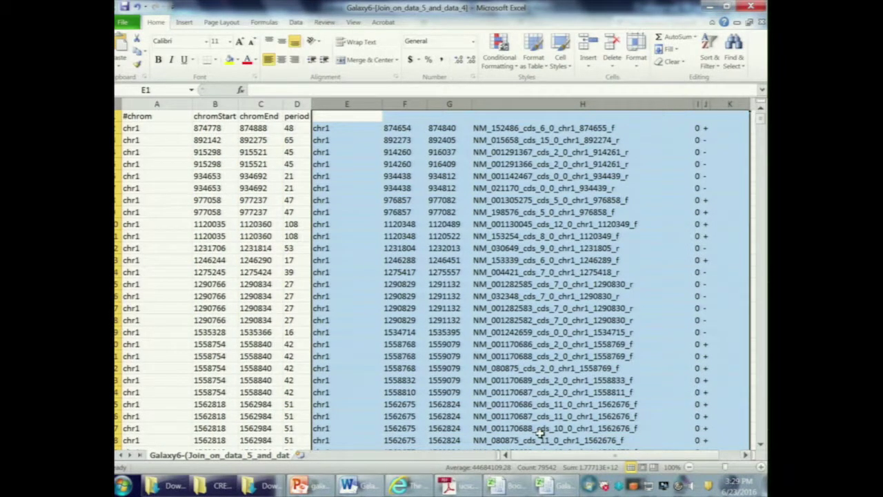
{"action": "left_click", "coordinate": [295, 102]}
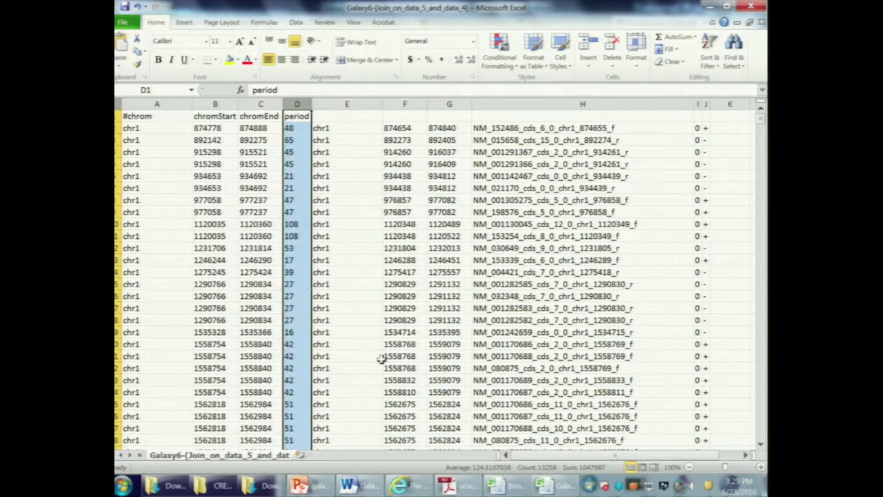
Return to the HyperBrowser and set the Group tool to group the Join on data 5 and data 4 dataset by column c4.
{"action": "left_click", "coordinate": [399, 485]}
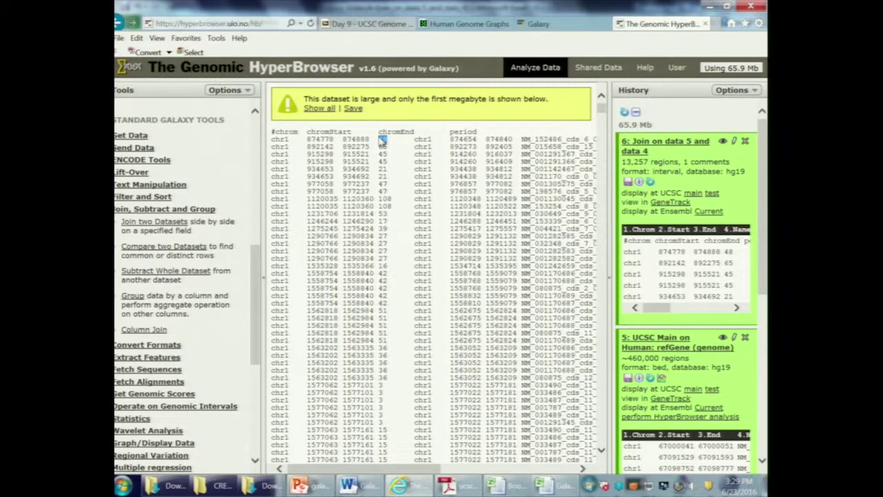
{"action": "left_click", "coordinate": [305, 142]}
{"action": "left_click", "coordinate": [132, 296]}
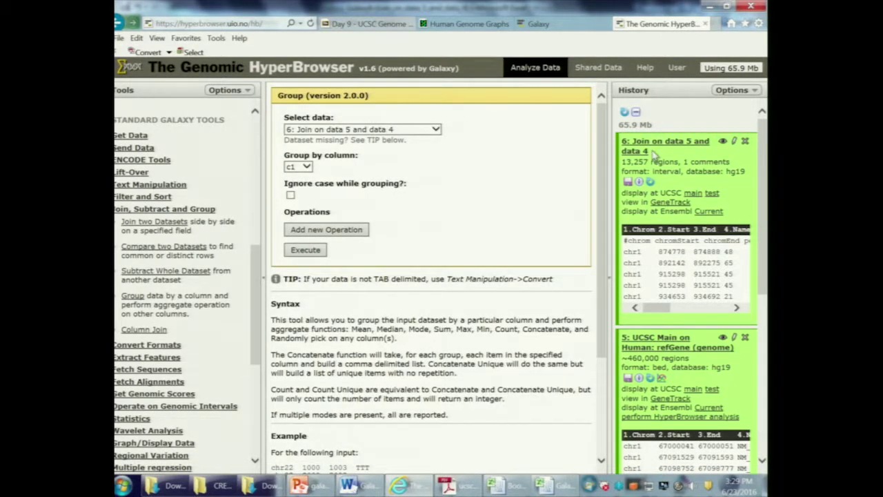
{"action": "left_click", "coordinate": [305, 167]}
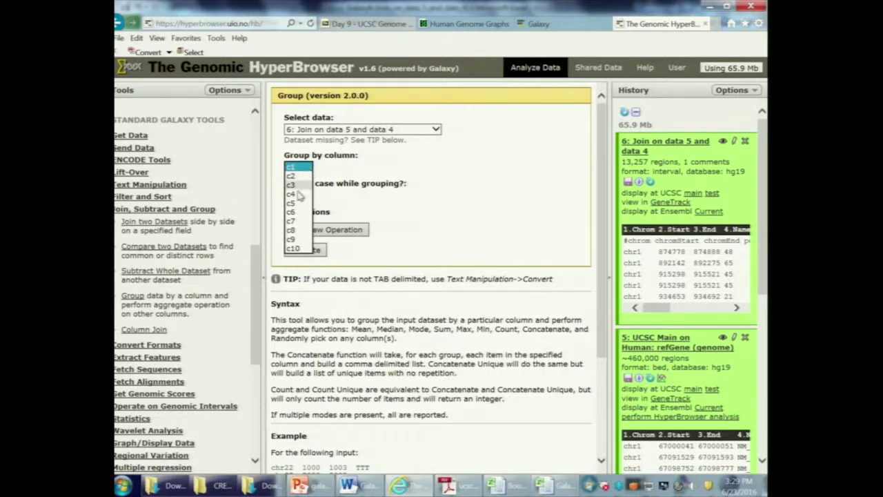
{"action": "left_click", "coordinate": [293, 196]}
{"action": "left_click", "coordinate": [434, 217]}
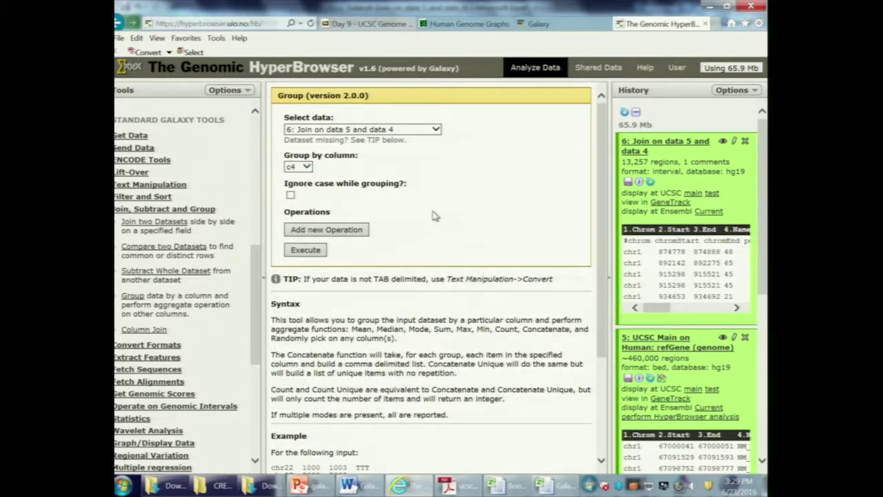
Add a Count operation on column c1 without rounding and run the Group tool.
{"action": "left_click", "coordinate": [354, 232]}
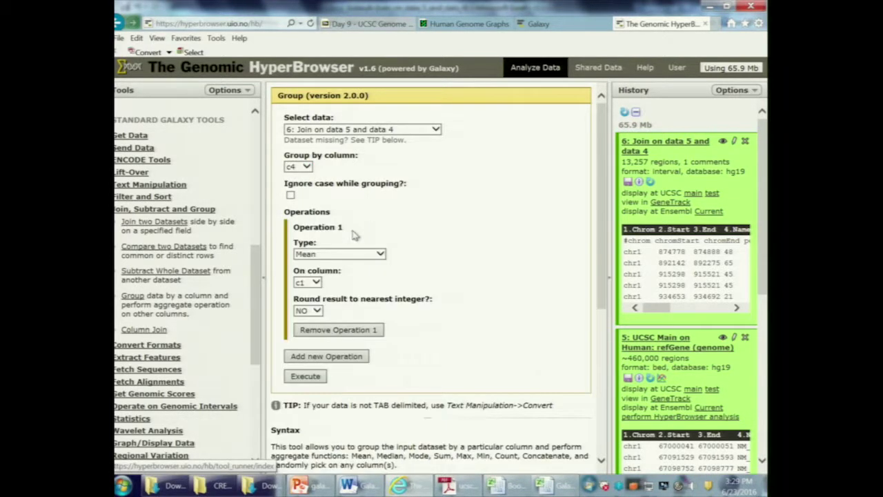
{"action": "left_click", "coordinate": [343, 259]}
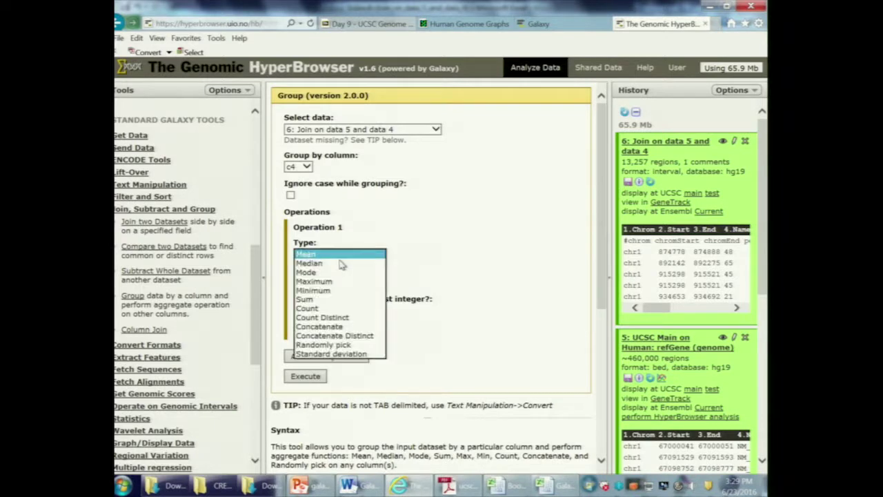
{"action": "left_click", "coordinate": [336, 312]}
{"action": "left_click", "coordinate": [372, 256]}
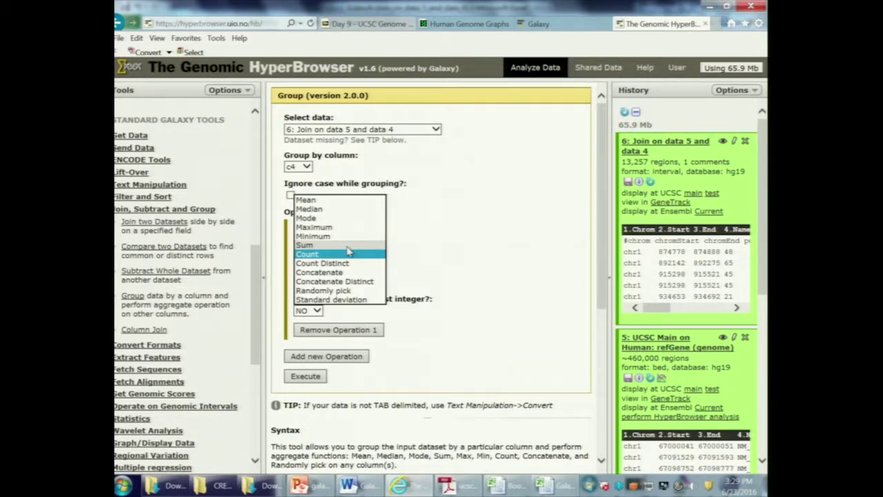
{"action": "left_click", "coordinate": [428, 242]}
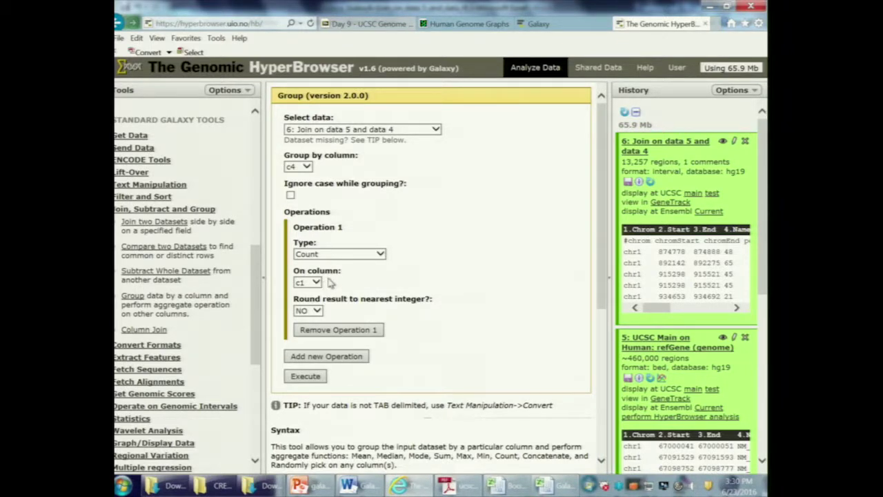
{"action": "left_click", "coordinate": [321, 376]}
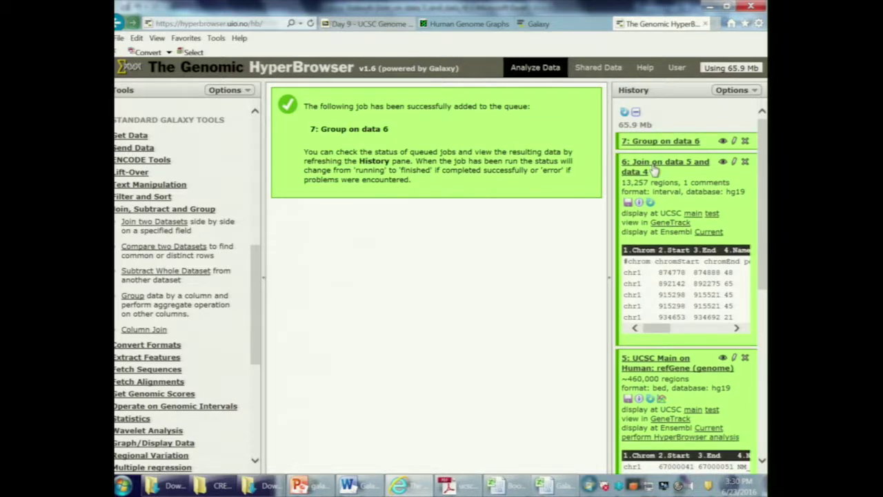
Display the Group on data 6 result, download it as a tabular file and open it in Excel.
{"action": "left_click", "coordinate": [722, 142]}
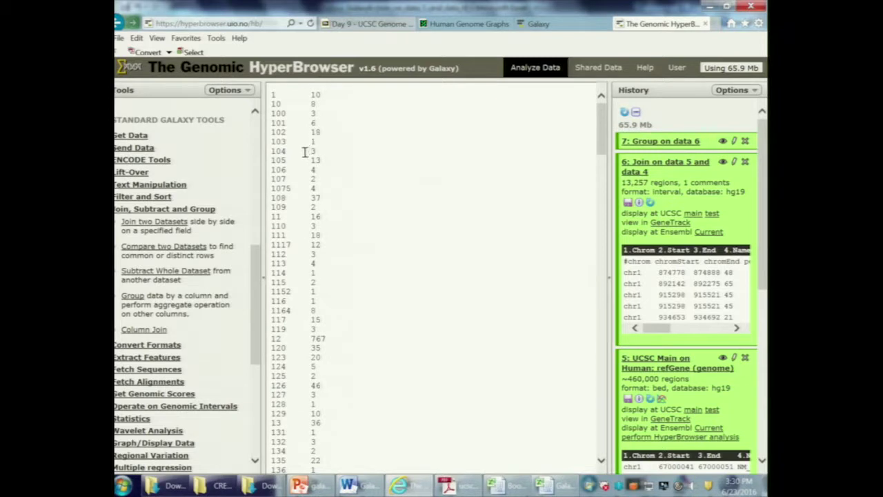
{"action": "left_click", "coordinate": [145, 196]}
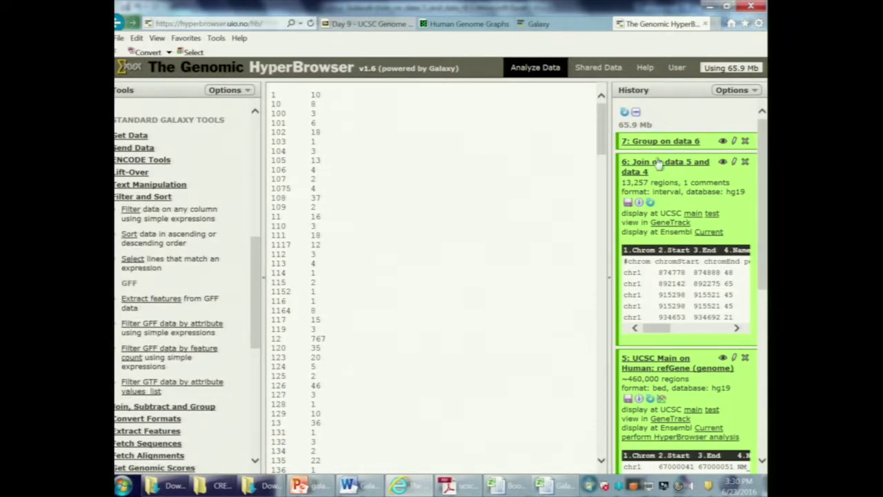
{"action": "left_click", "coordinate": [673, 142]}
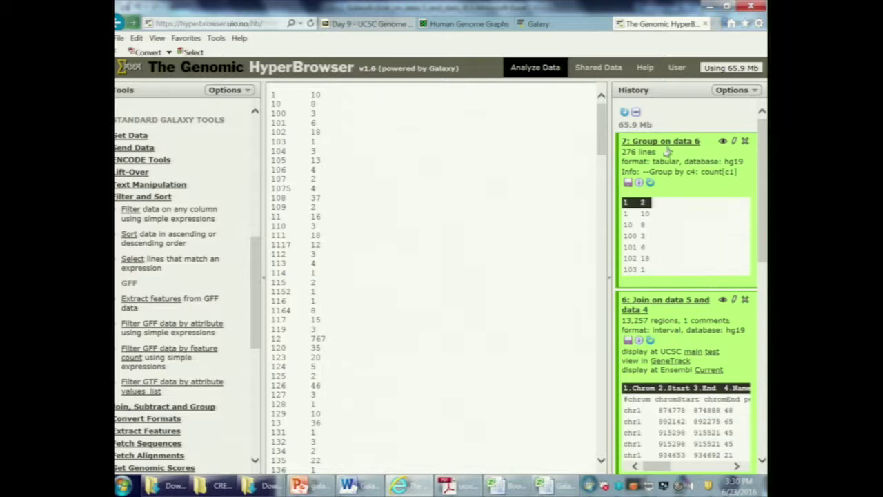
{"action": "left_click", "coordinate": [628, 183]}
{"action": "left_click", "coordinate": [625, 460]}
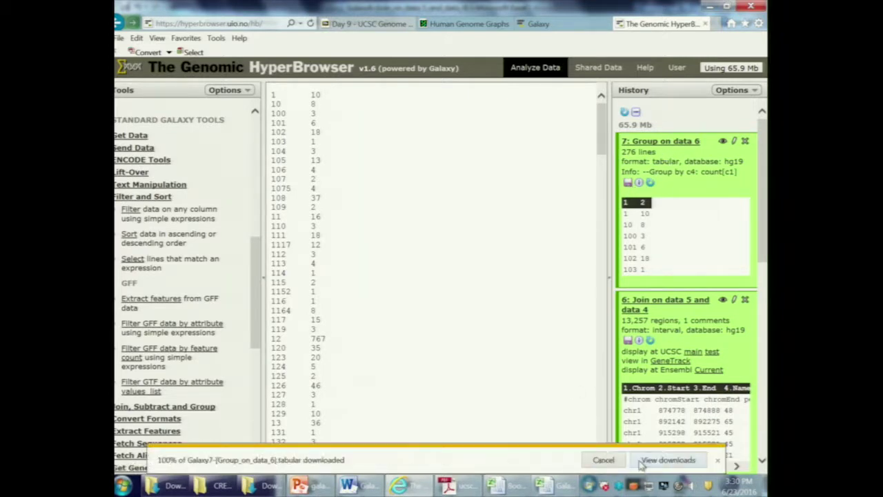
{"action": "left_click", "coordinate": [595, 461]}
{"action": "left_click_drag", "start_coordinate": [525, 229], "coordinate": [454, 301]}
Insert a blank row above the grouped data in the worksheet.
{"action": "left_click", "coordinate": [120, 102]}
{"action": "left_click_drag", "start_coordinate": [180, 104], "coordinate": [145, 104]}
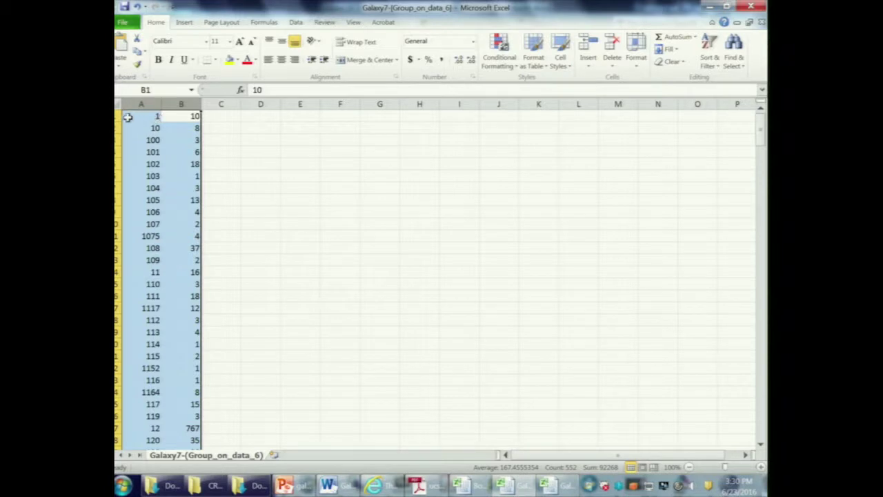
{"action": "left_click", "coordinate": [120, 117]}
{"action": "right_click", "coordinate": [121, 118]}
{"action": "left_click", "coordinate": [142, 191]}
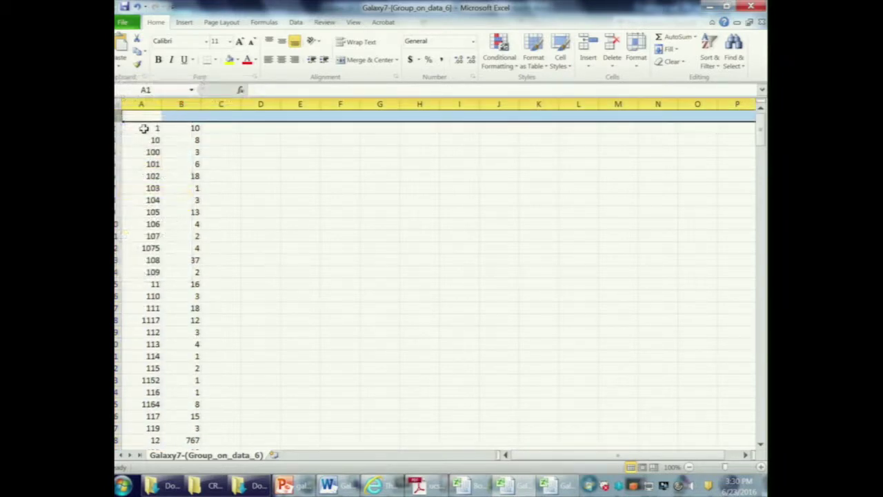
Label the two columns in the blank first row "Motif size" and "Count".
{"action": "left_click", "coordinate": [147, 115]}
{"action": "type", "text": "Motif size"}
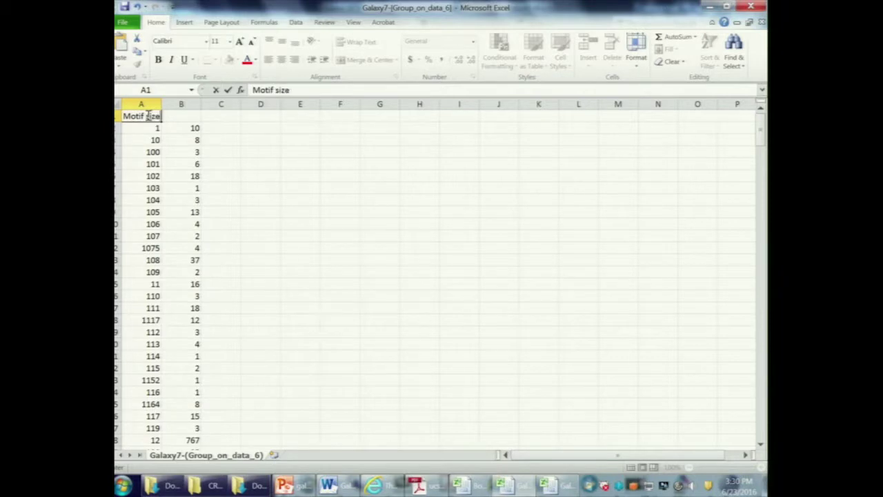
{"action": "key", "text": "Tab"}
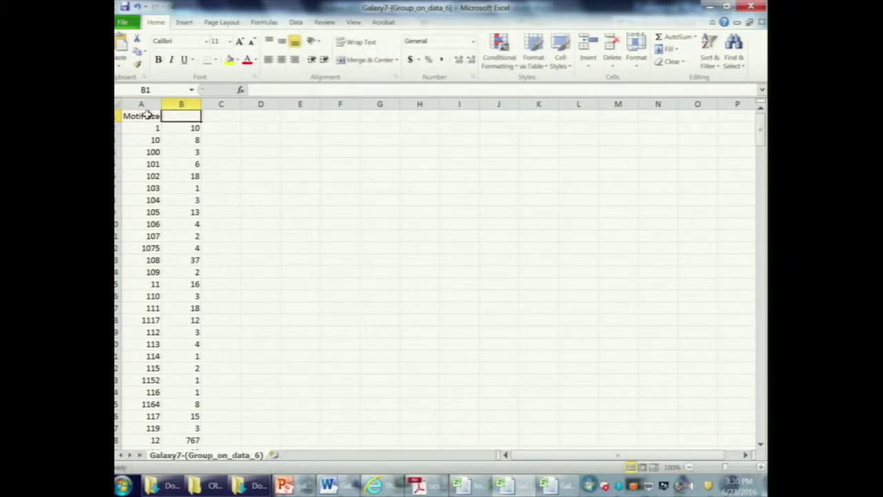
{"action": "type", "text": "Count"}
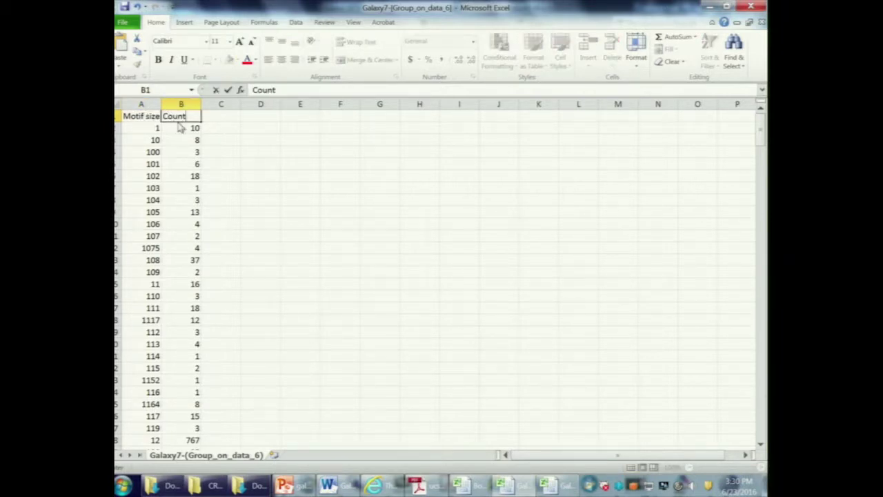
{"action": "key", "text": "ctrl+Return"}
Sort the Motif size and Count columns by Motif size from smallest to largest.
{"action": "left_click", "coordinate": [118, 104]}
{"action": "left_click_drag", "start_coordinate": [141, 103], "coordinate": [181, 104]}
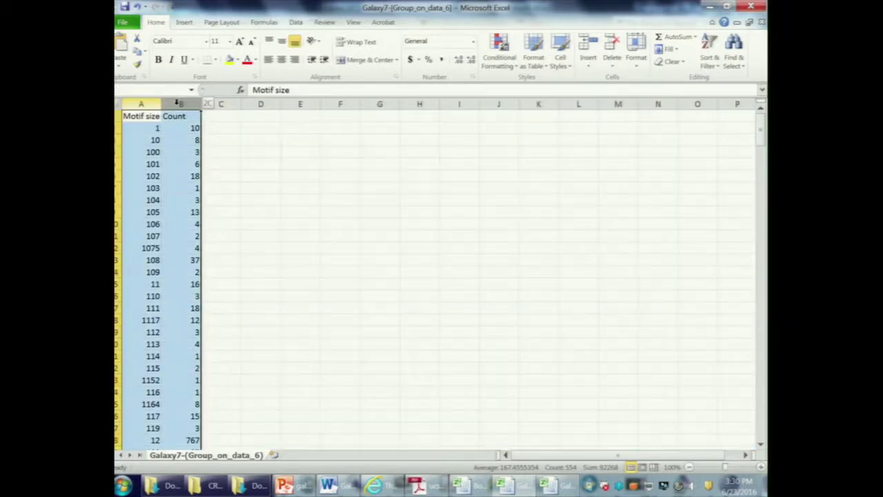
{"action": "left_click", "coordinate": [296, 22]}
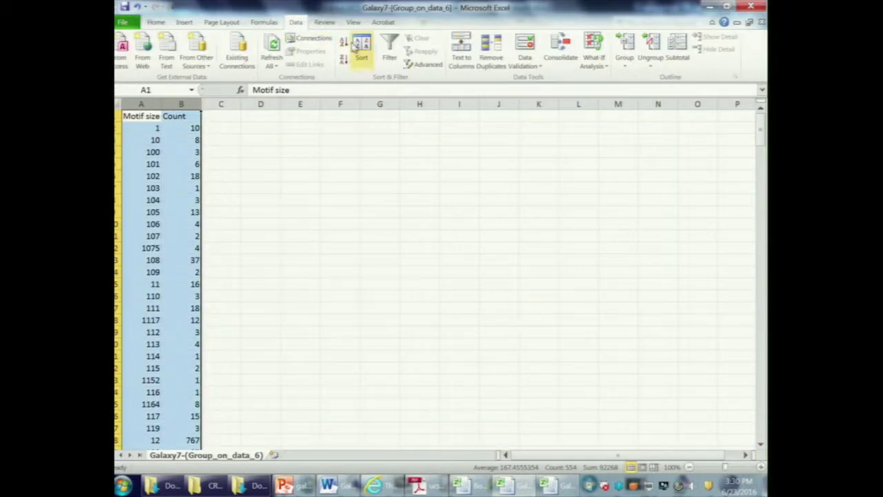
{"action": "left_click", "coordinate": [362, 50]}
{"action": "left_click", "coordinate": [342, 239]}
{"action": "left_click", "coordinate": [325, 249]}
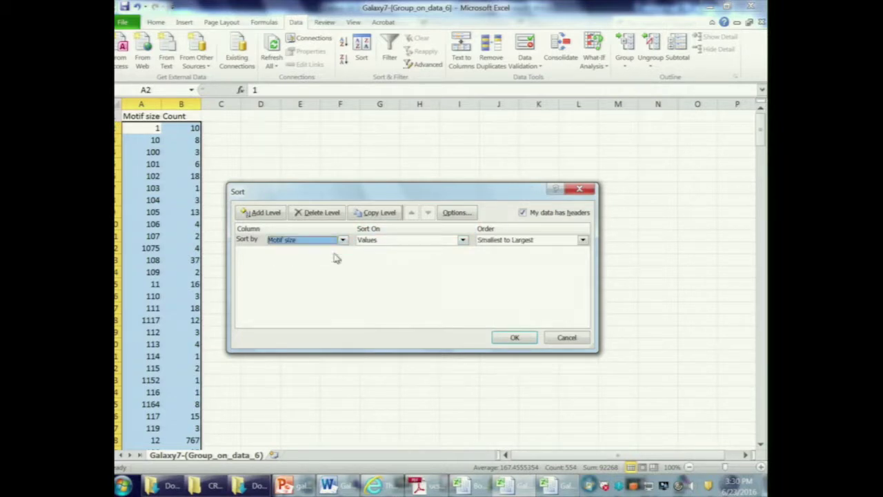
{"action": "left_click", "coordinate": [515, 337]}
{"action": "left_click", "coordinate": [359, 246]}
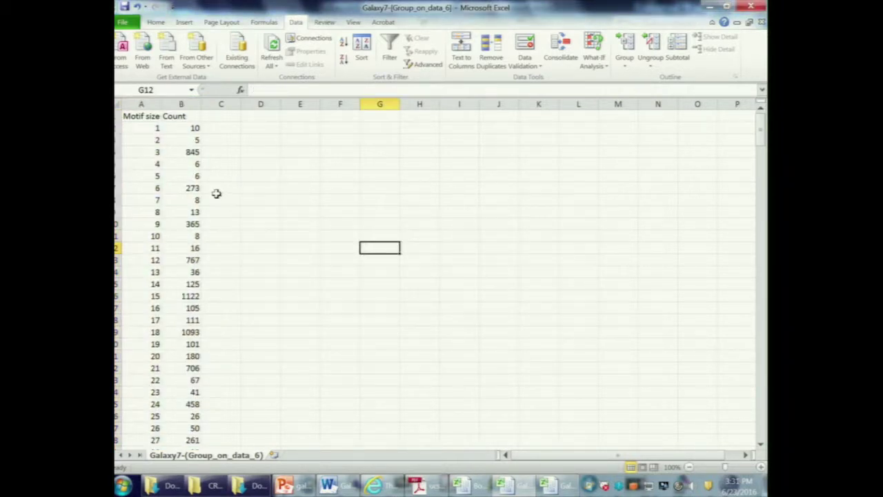
Insert a 2-D clustered column chart from the full Motif size and Count columns.
{"action": "left_click_drag", "start_coordinate": [148, 104], "coordinate": [173, 97]}
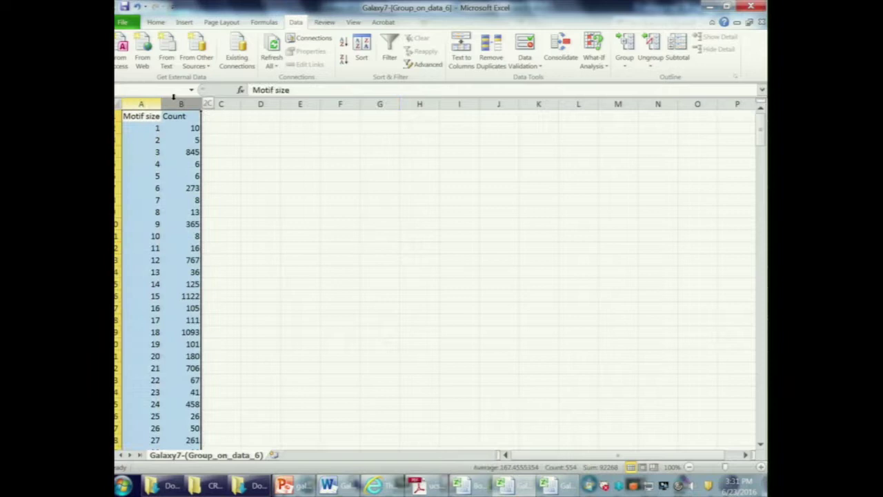
{"action": "left_click", "coordinate": [184, 22]}
{"action": "left_click", "coordinate": [316, 48]}
{"action": "left_click", "coordinate": [322, 100]}
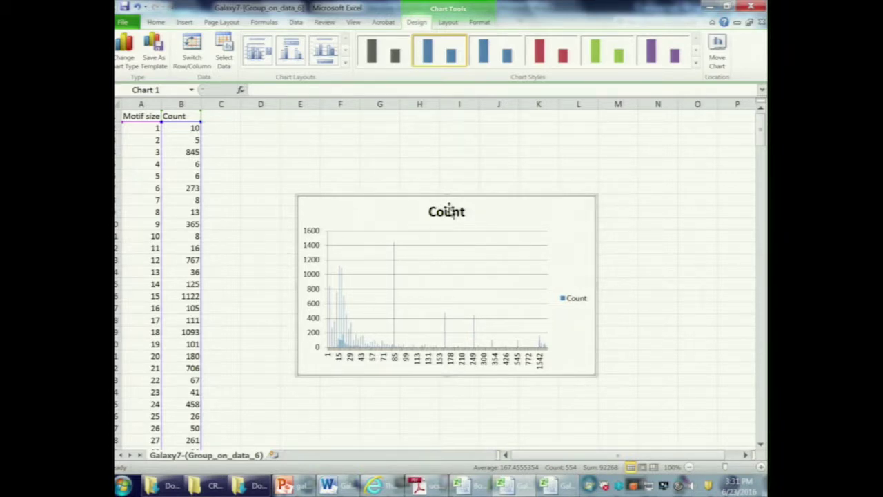
Delete the chart's legend and move the chart to a new sheet named Chart1.
{"action": "left_click", "coordinate": [580, 301]}
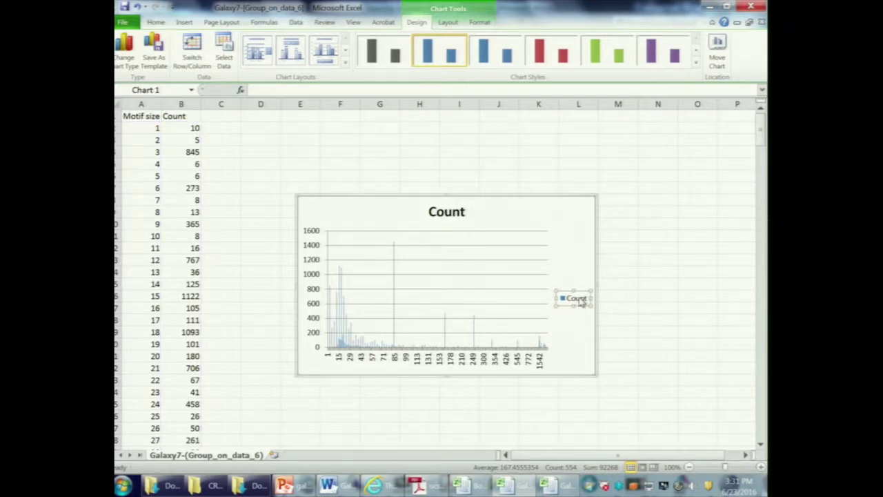
{"action": "key", "text": "Delete"}
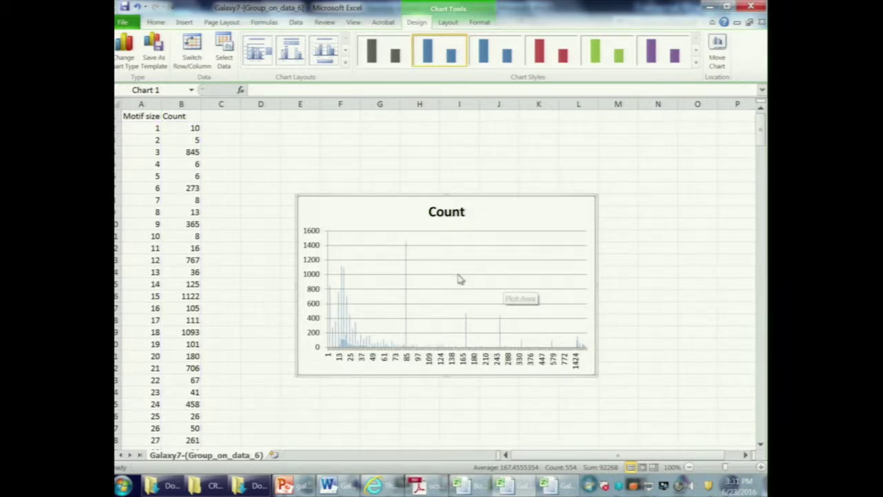
{"action": "left_click", "coordinate": [718, 52]}
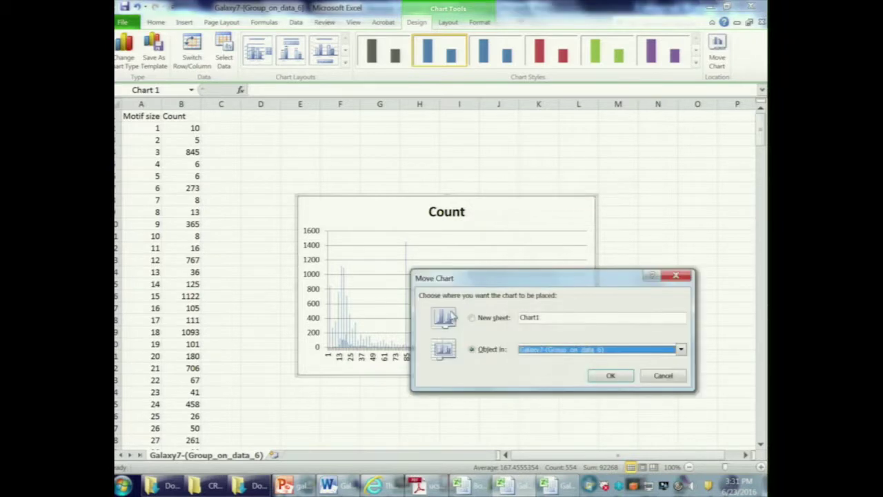
{"action": "left_click", "coordinate": [488, 319]}
{"action": "left_click", "coordinate": [621, 379]}
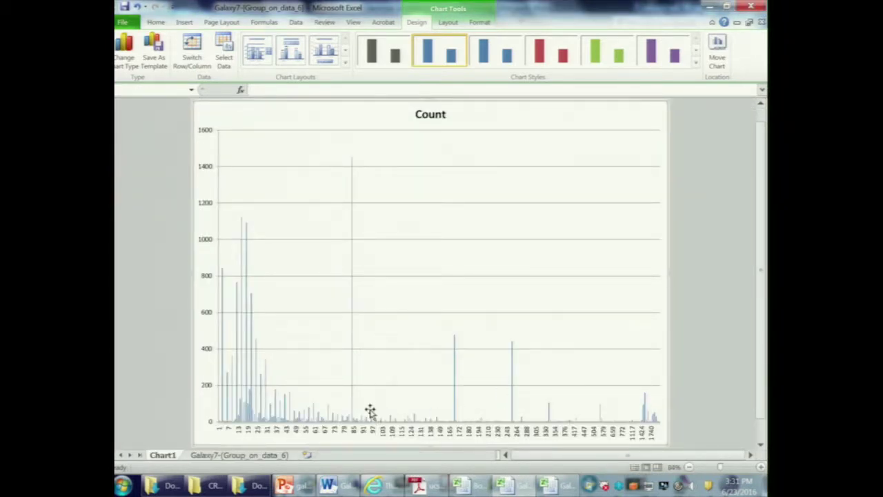
{"action": "left_click", "coordinate": [405, 433]}
{"action": "right_click", "coordinate": [406, 434]}
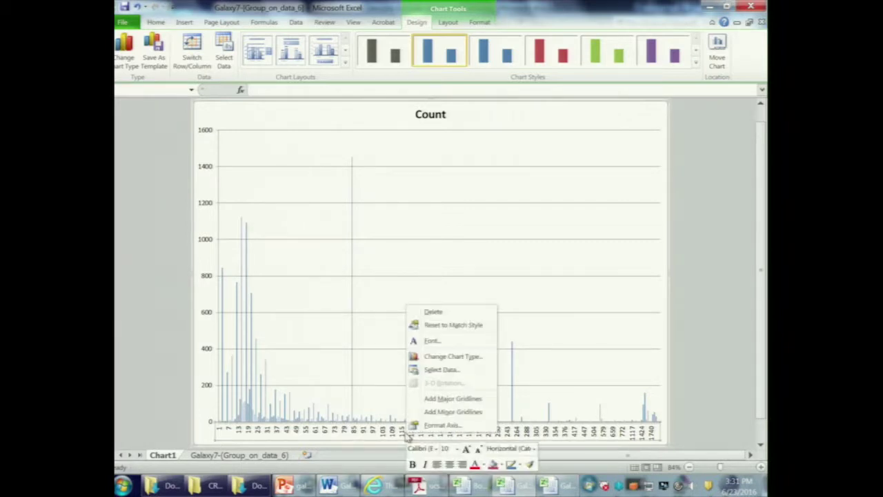
{"action": "left_click", "coordinate": [442, 425]}
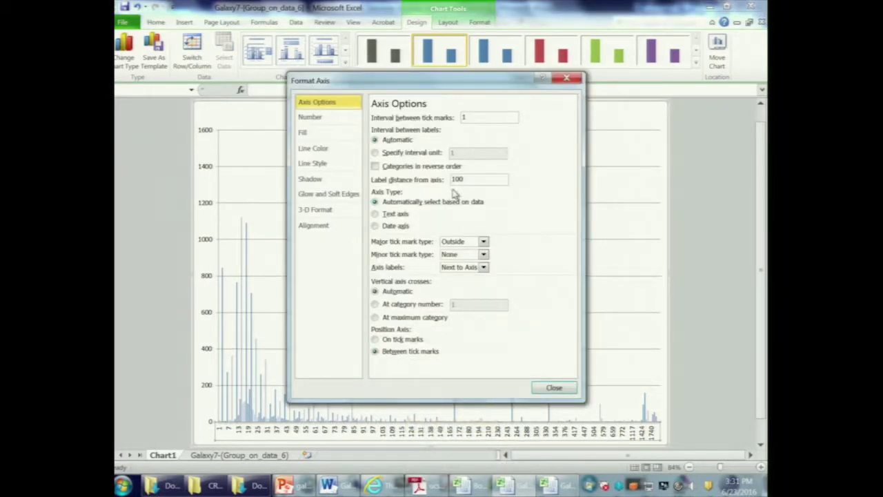
{"action": "left_click", "coordinate": [554, 387]}
{"action": "left_click", "coordinate": [697, 142]}
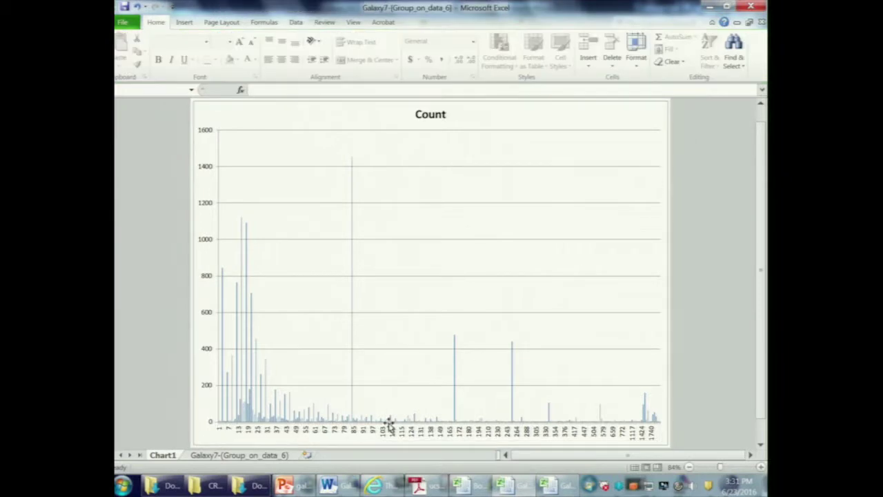
On the grouped data sheet, insert a 2-D clustered column chart from both columns for motif sizes 1 to 100.
{"action": "left_click", "coordinate": [207, 457]}
{"action": "left_click", "coordinate": [156, 126]}
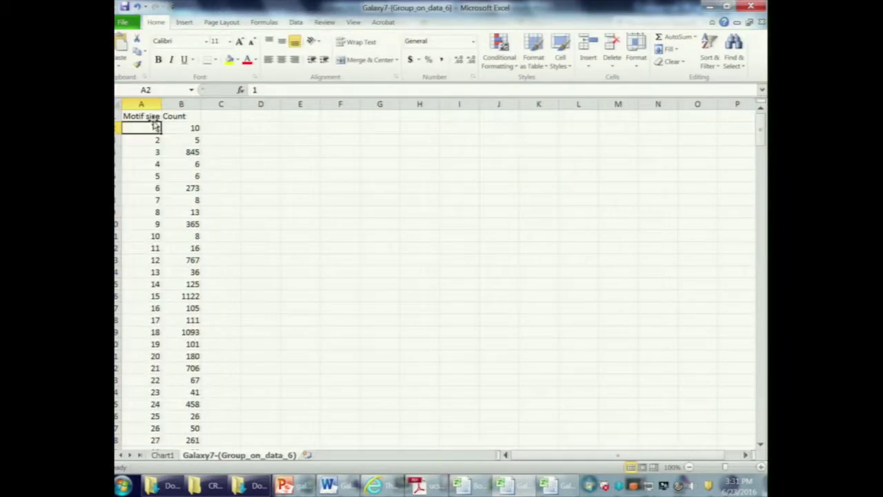
{"action": "left_click_drag", "start_coordinate": [151, 116], "coordinate": [178, 423]}
{"action": "left_click", "coordinate": [188, 23]}
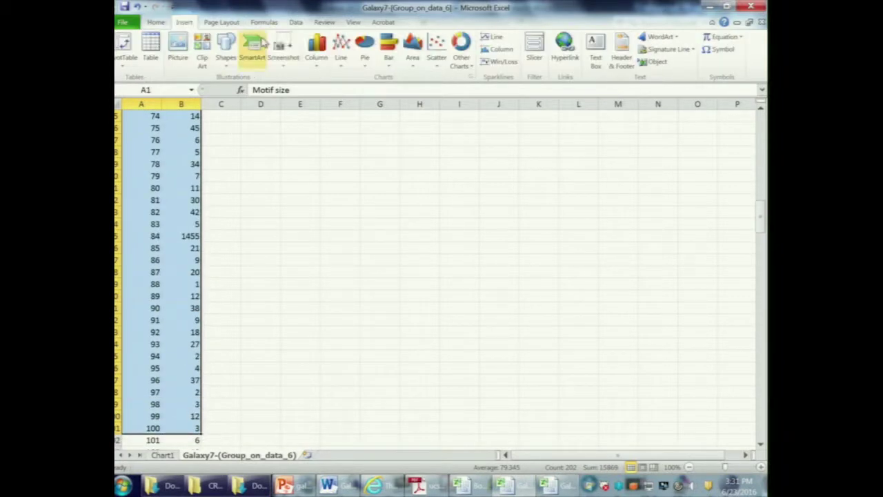
{"action": "left_click", "coordinate": [316, 50]}
{"action": "left_click", "coordinate": [323, 99]}
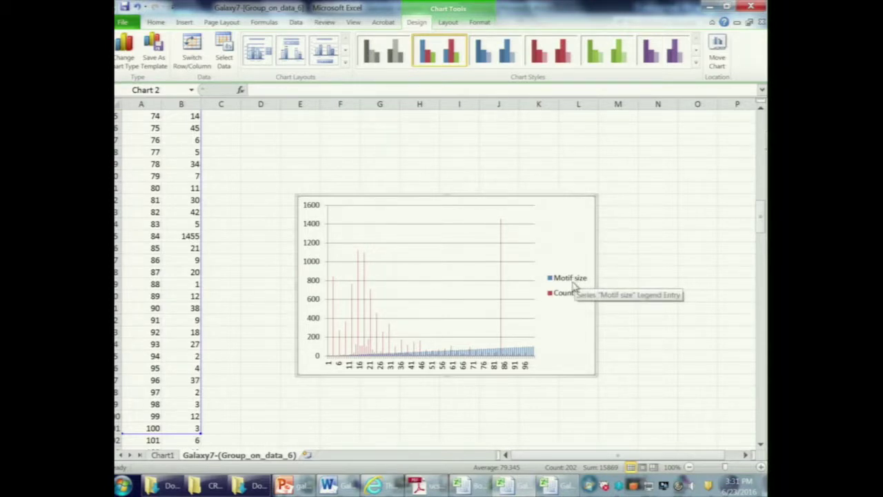
Delete the new chart that plots both Motif size and Count as series.
{"action": "left_click", "coordinate": [618, 269]}
{"action": "left_click", "coordinate": [573, 229]}
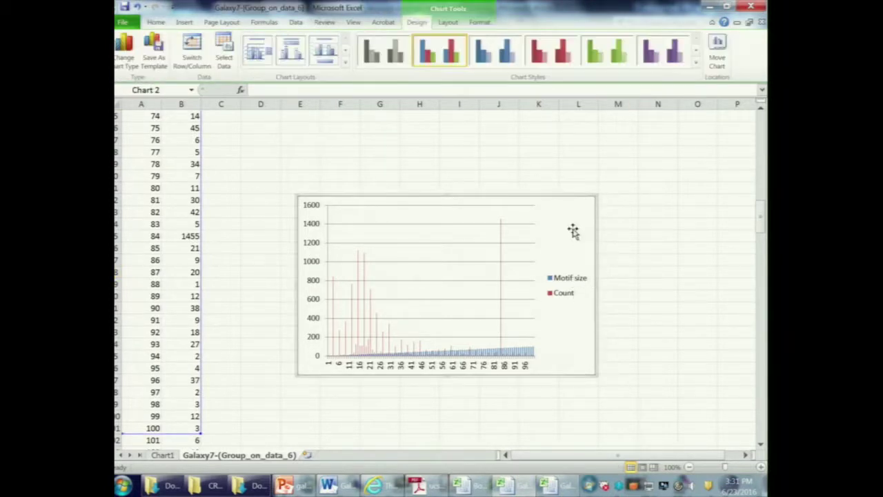
{"action": "right_click", "coordinate": [578, 210]}
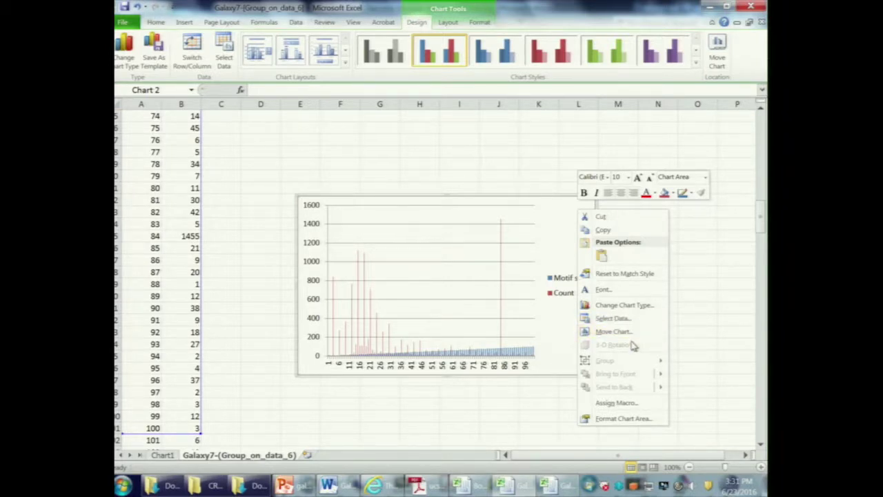
{"action": "key", "text": "Escape"}
{"action": "key", "text": "Delete"}
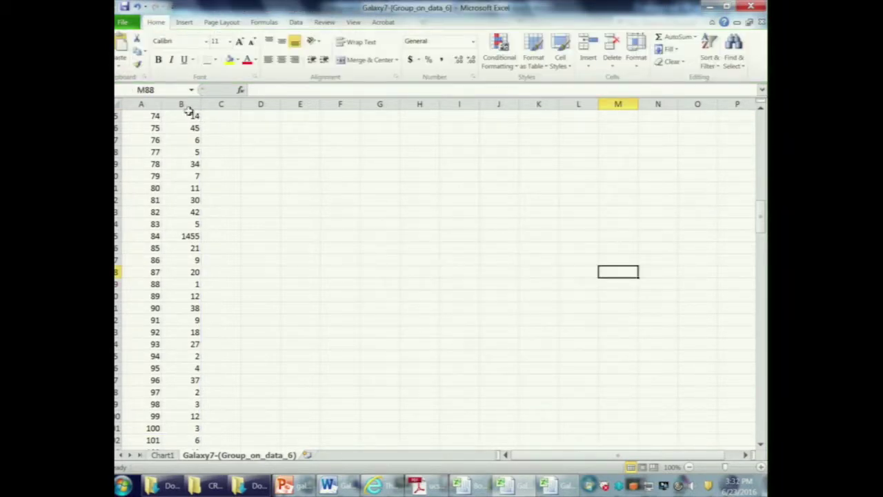
Insert a 2-D clustered column chart from only the Count values for motif sizes 1 to 100, including the header.
{"action": "left_click_drag", "start_coordinate": [196, 425], "coordinate": [211, 100]}
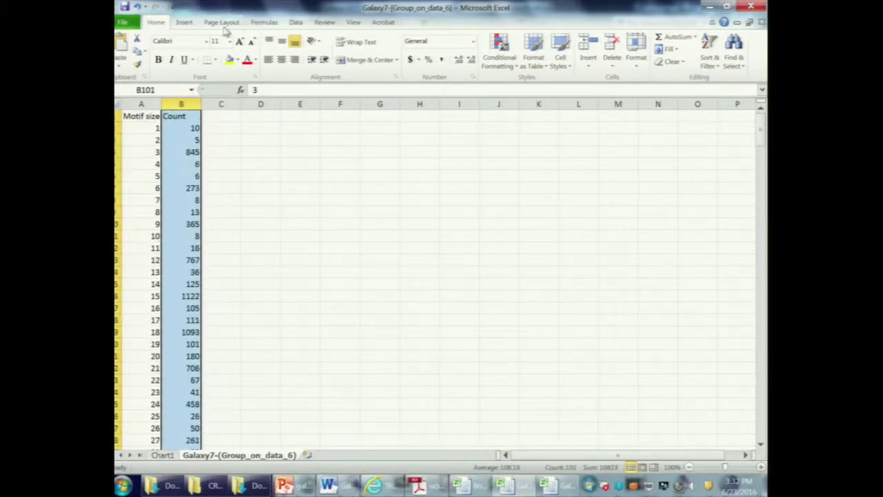
{"action": "left_click", "coordinate": [184, 22]}
{"action": "left_click", "coordinate": [316, 52]}
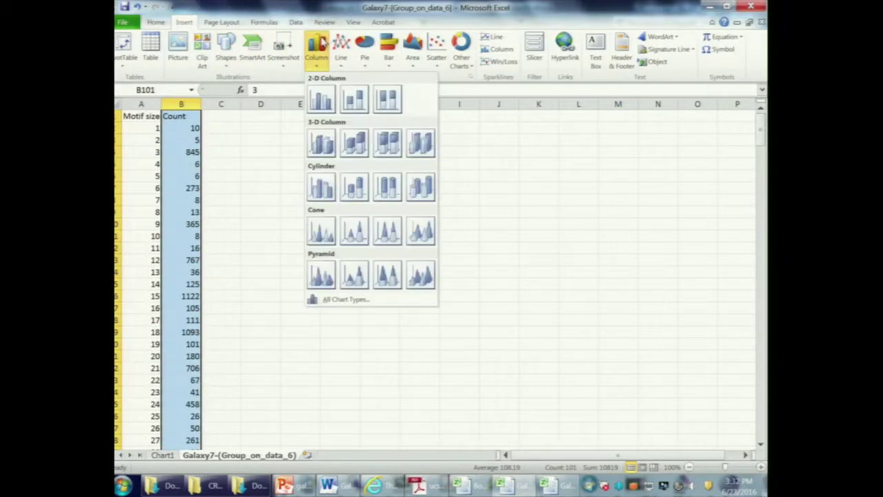
{"action": "left_click", "coordinate": [322, 100]}
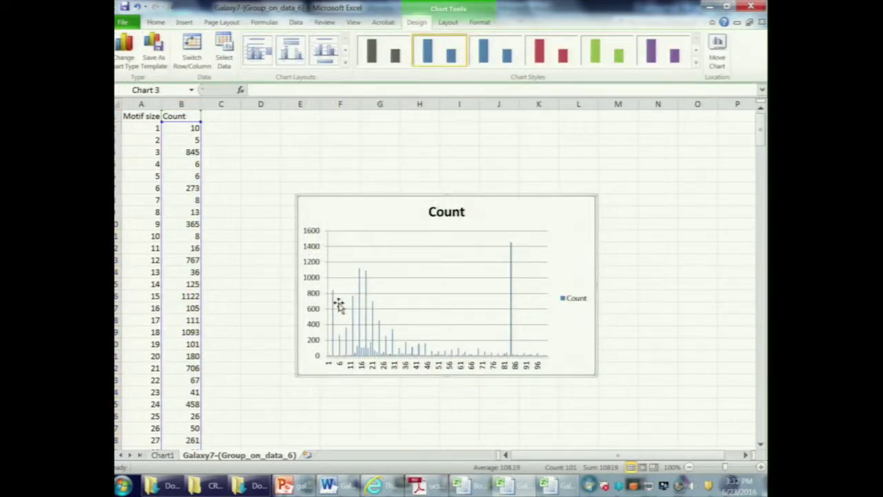
Move the Count chart for motif sizes 1 to 100 to a new sheet of its own.
{"action": "right_click", "coordinate": [575, 220]}
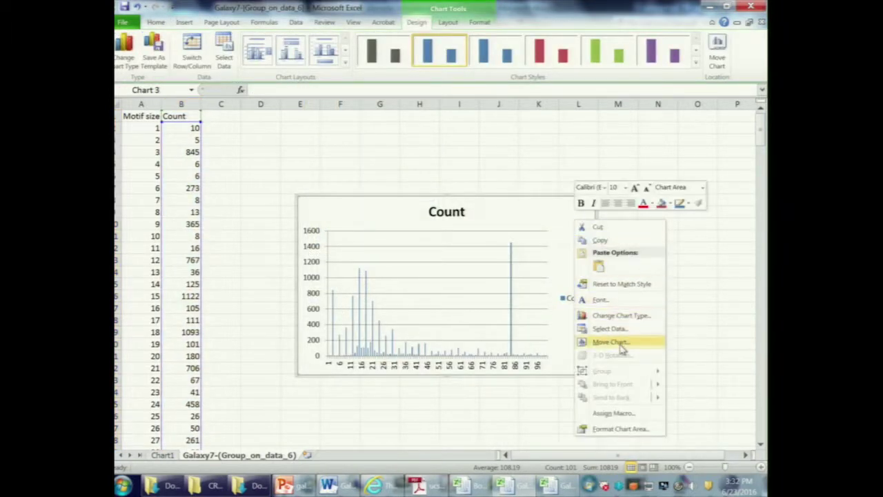
{"action": "left_click", "coordinate": [610, 342]}
{"action": "left_click", "coordinate": [566, 327]}
{"action": "left_click", "coordinate": [680, 383]}
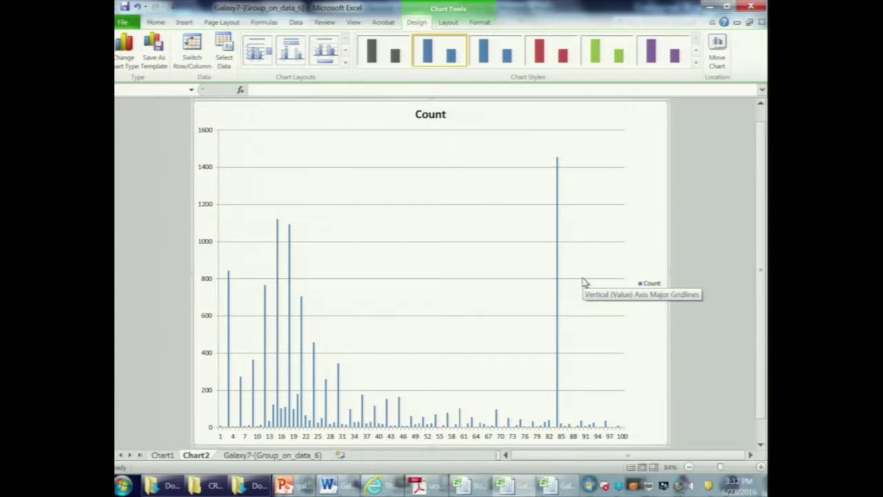
Review the Challenge #4 wording on motif sizes overlapping Refseq coding regions in Word, and return to the Excel chart.
{"action": "left_click", "coordinate": [345, 485]}
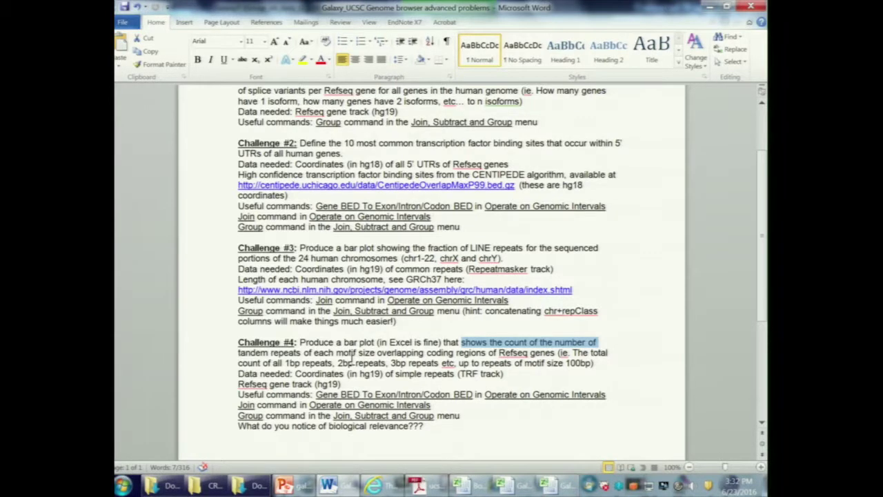
{"action": "left_click_drag", "start_coordinate": [361, 354], "coordinate": [541, 353]}
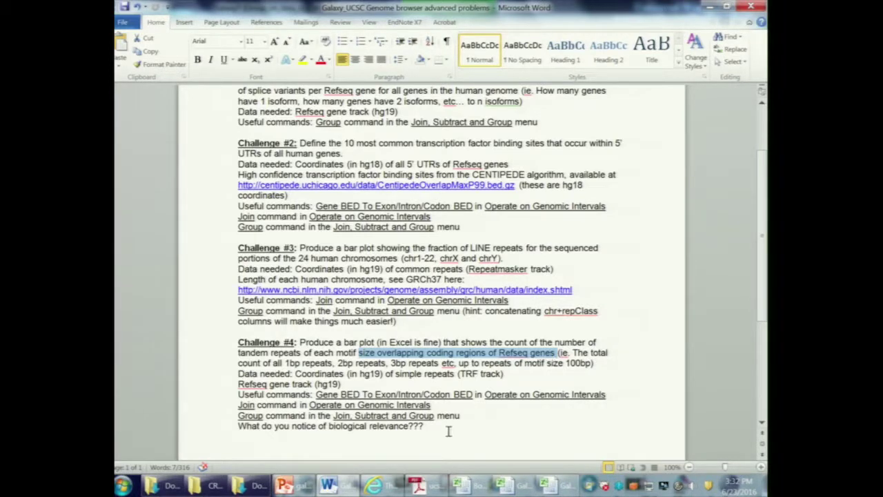
{"action": "mouse_move", "coordinate": [399, 486]}
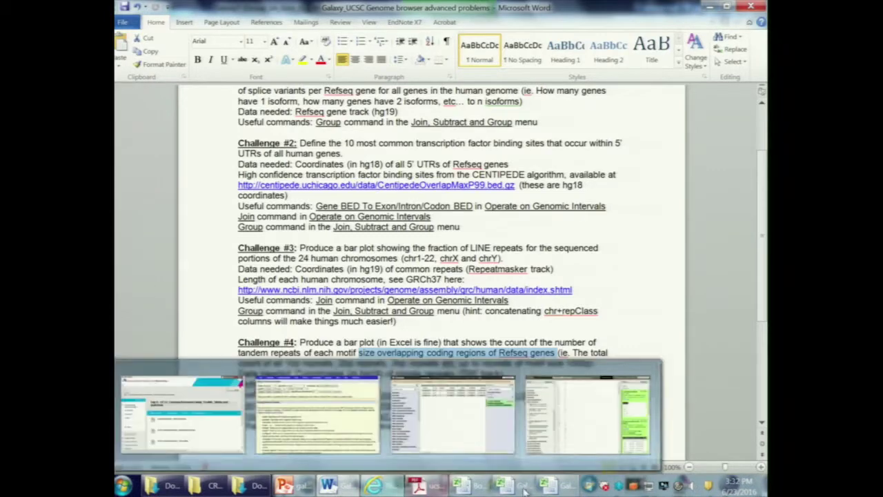
{"action": "left_click", "coordinate": [477, 424]}
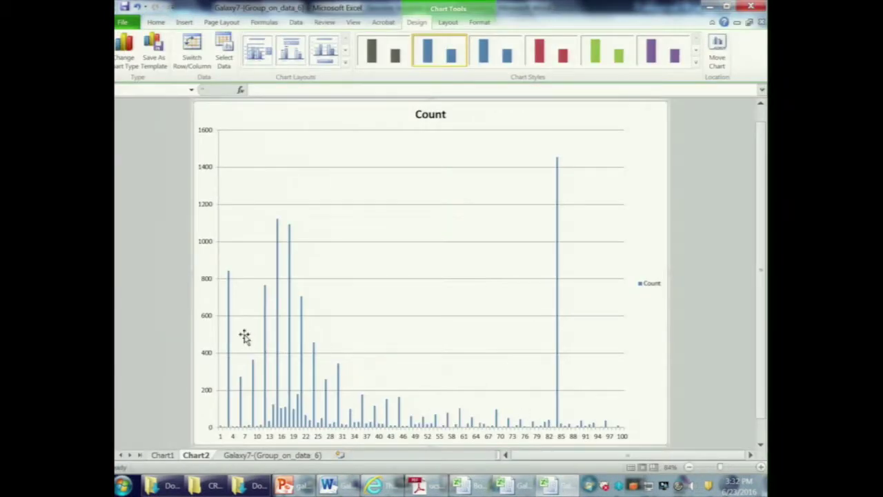
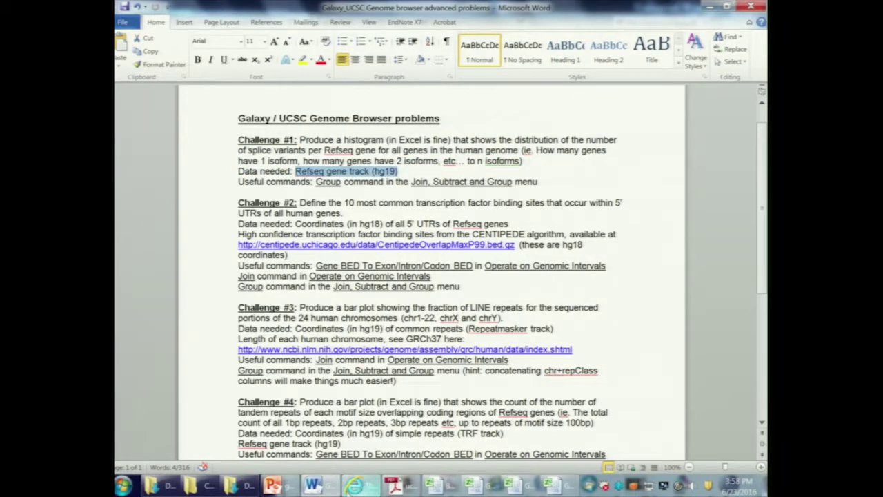
In the HyperBrowser's Table Browser, set the assembly to Feb. 2009 (GRCh37/hg19) and the track to RefSeq Genes, and return to the Word problem list.
{"action": "left_click", "coordinate": [354, 486]}
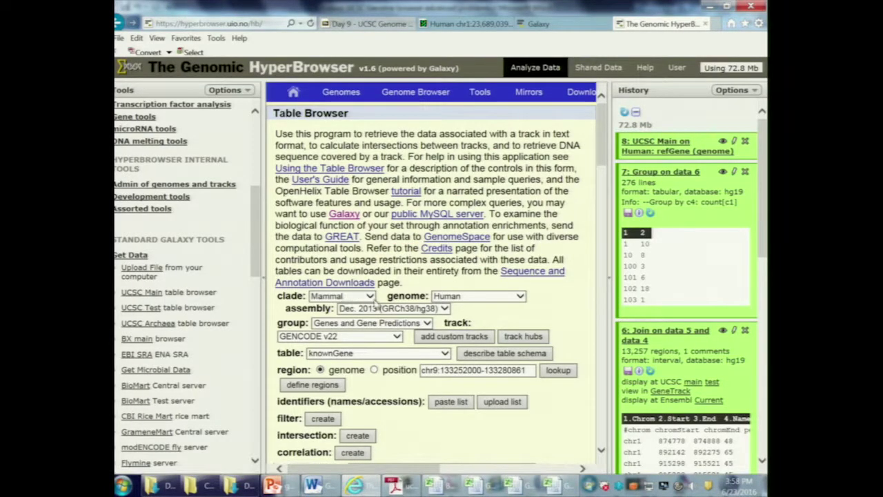
{"action": "left_click", "coordinate": [411, 309]}
{"action": "left_click", "coordinate": [421, 318]}
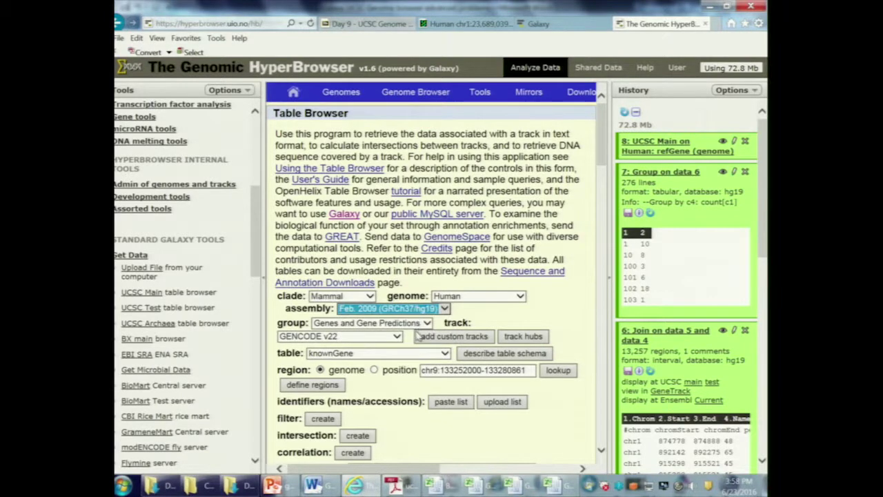
{"action": "left_click", "coordinate": [384, 339]}
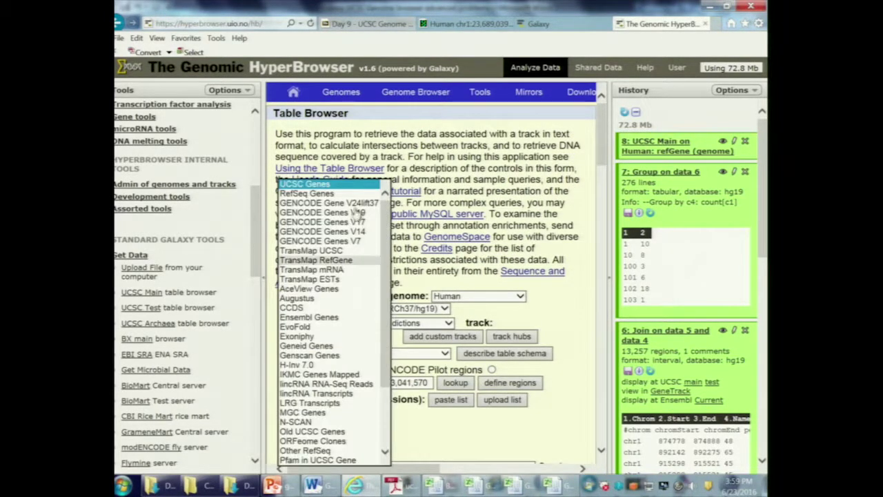
{"action": "left_click", "coordinate": [309, 194]}
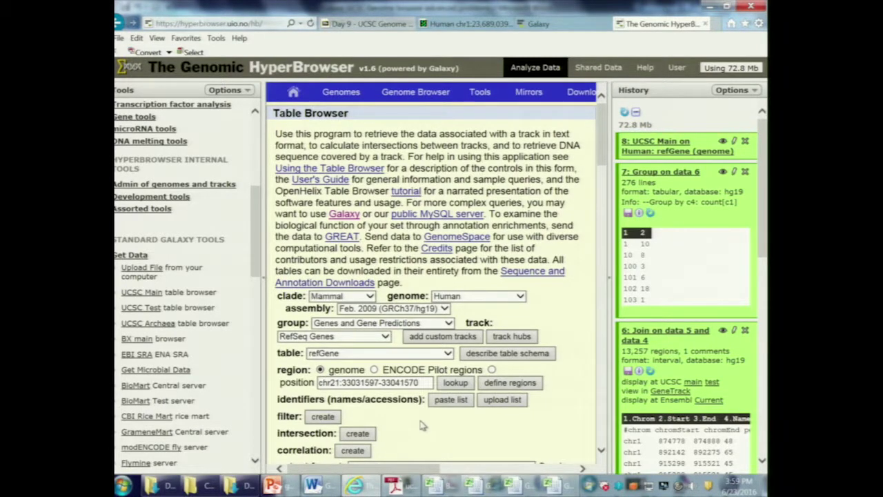
{"action": "scroll", "coordinate": [422, 425], "scroll_direction": "down", "scroll_amount": 3}
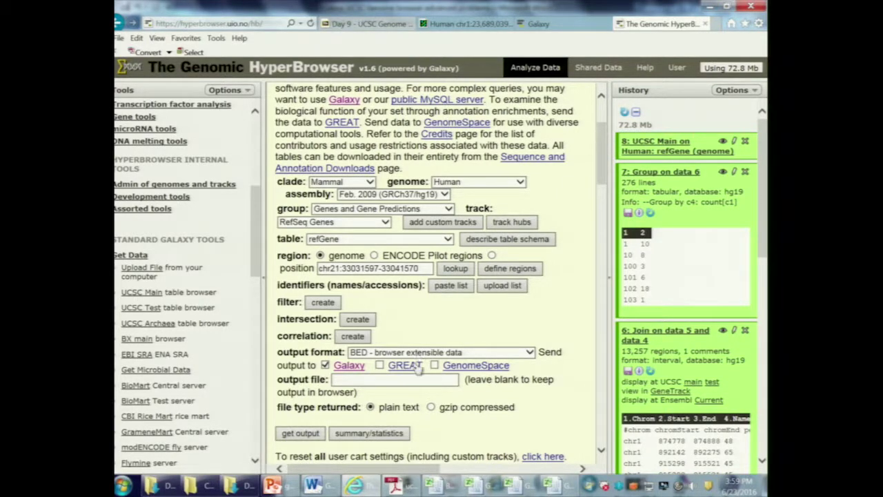
{"action": "key", "text": "alt+Tab"}
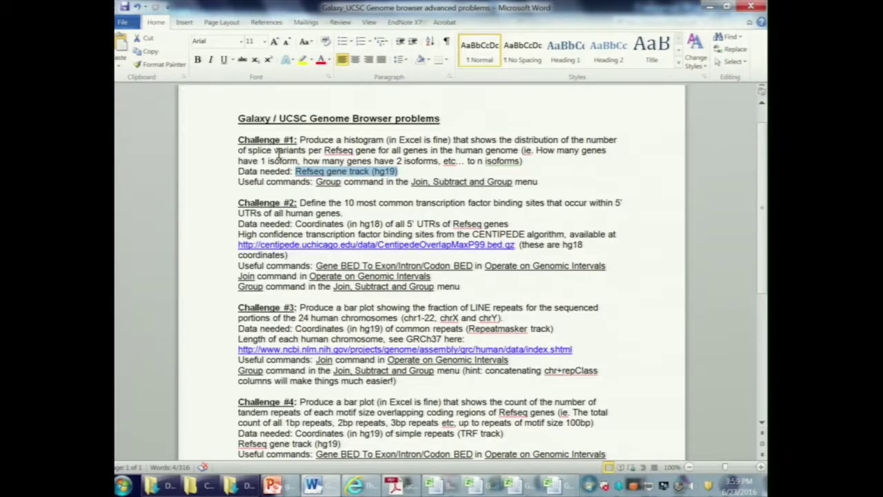
Highlight "splice variants per Refseq gene" in Challenge #1, and in the HyperBrowser request refGene output as selected fields from primary and related tables.
{"action": "left_click_drag", "start_coordinate": [253, 150], "coordinate": [377, 147]}
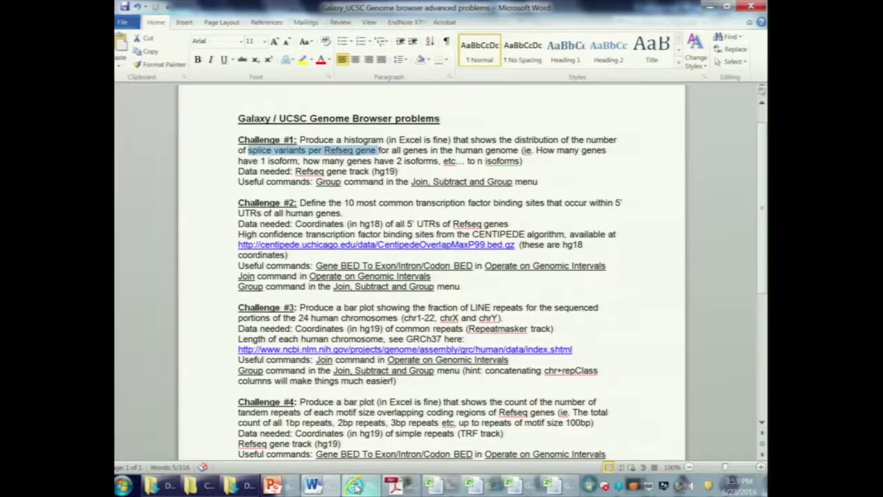
{"action": "left_click", "coordinate": [354, 485]}
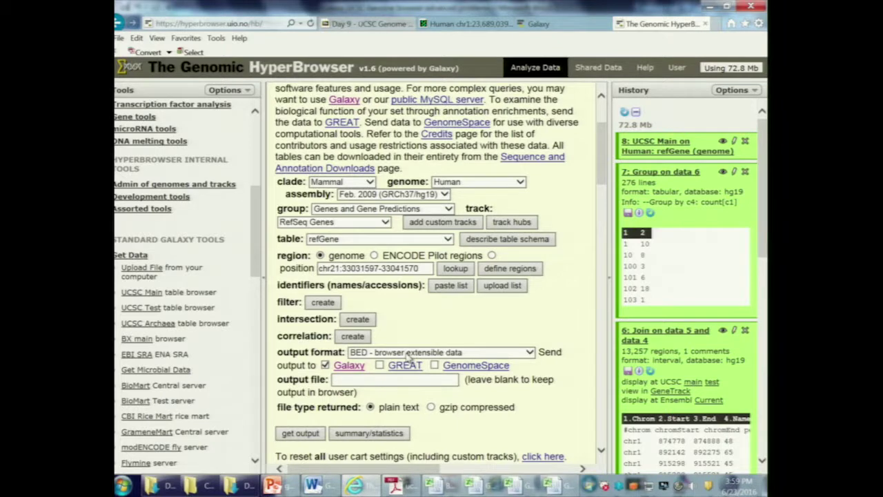
{"action": "left_click", "coordinate": [403, 354]}
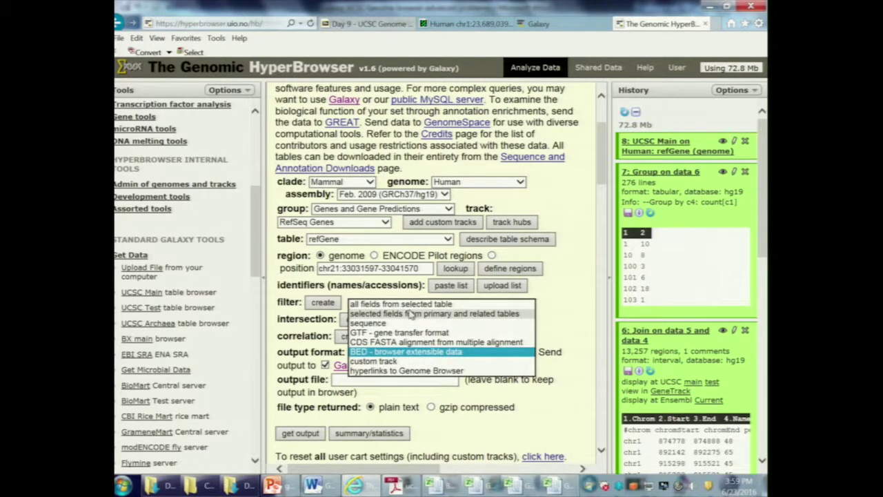
{"action": "left_click", "coordinate": [410, 314]}
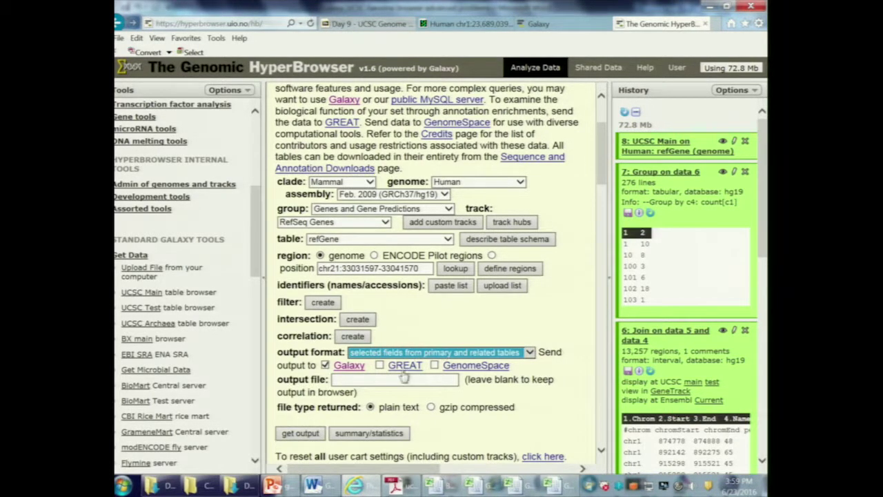
{"action": "left_click", "coordinate": [300, 434]}
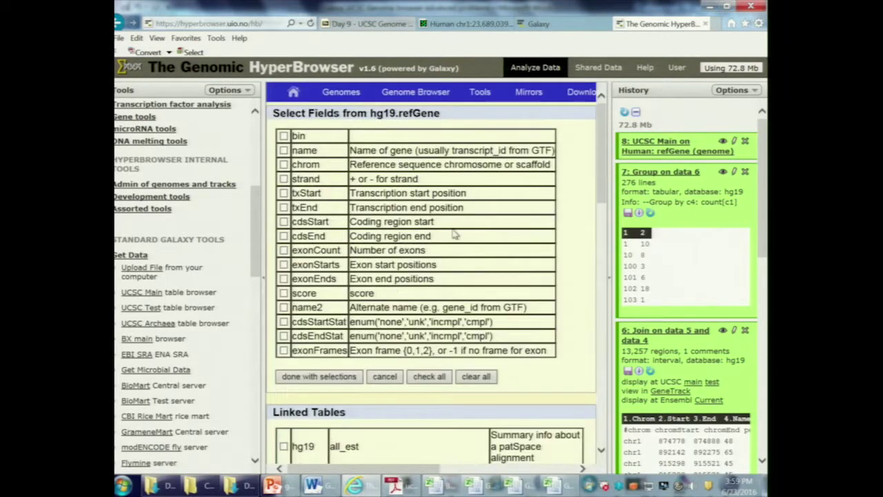
Include the name, strand, txStart, txEnd and name2 fields of hg19.refGene and send the query to Galaxy.
{"action": "left_click", "coordinate": [284, 151]}
{"action": "left_click", "coordinate": [284, 179]}
{"action": "left_click", "coordinate": [284, 193]}
{"action": "left_click", "coordinate": [284, 207]}
{"action": "left_click", "coordinate": [283, 308]}
{"action": "left_click", "coordinate": [314, 376]}
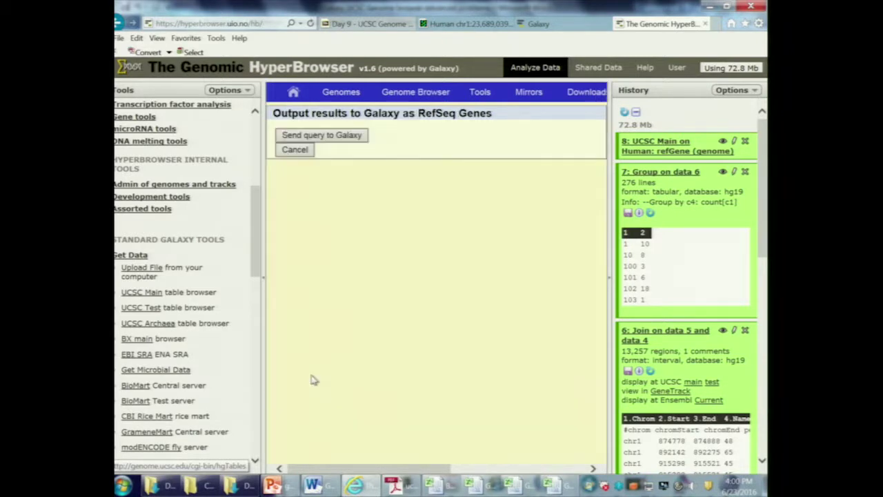
{"action": "left_click", "coordinate": [344, 134]}
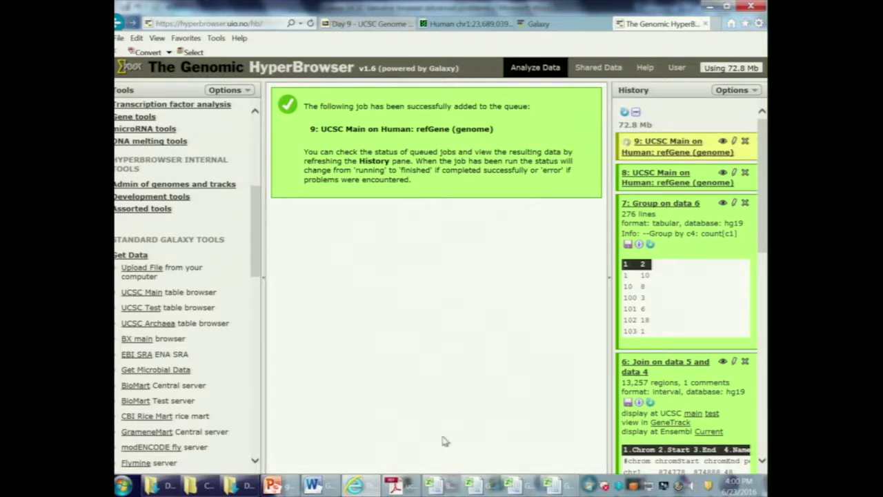
Switch to the Word problem sheet and highlight the phrase about splice variants per Refseq gene in Challenge #1.
{"action": "left_click", "coordinate": [312, 486]}
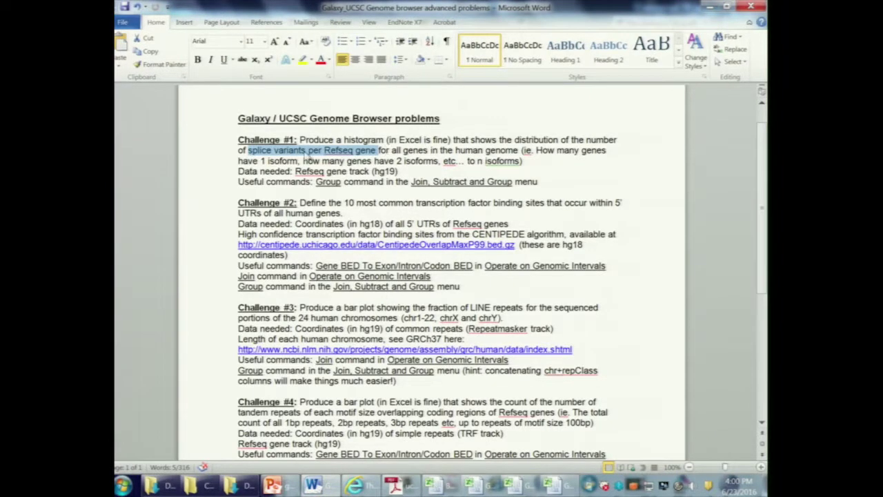
{"action": "left_click", "coordinate": [320, 151]}
{"action": "left_click_drag", "start_coordinate": [249, 151], "coordinate": [366, 146]}
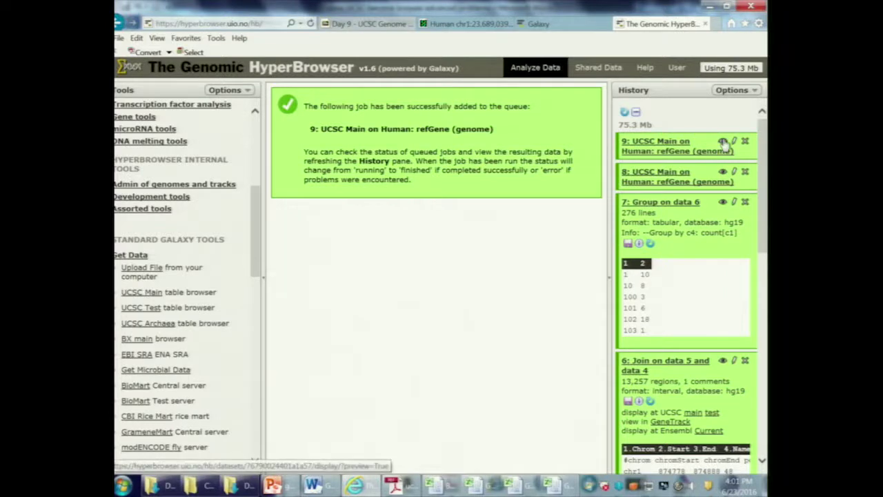
Display the refGene dataset 9 with its history summary and examine the transcript rows of genes AZIN2 and SLC45A1.
{"action": "left_click", "coordinate": [723, 142]}
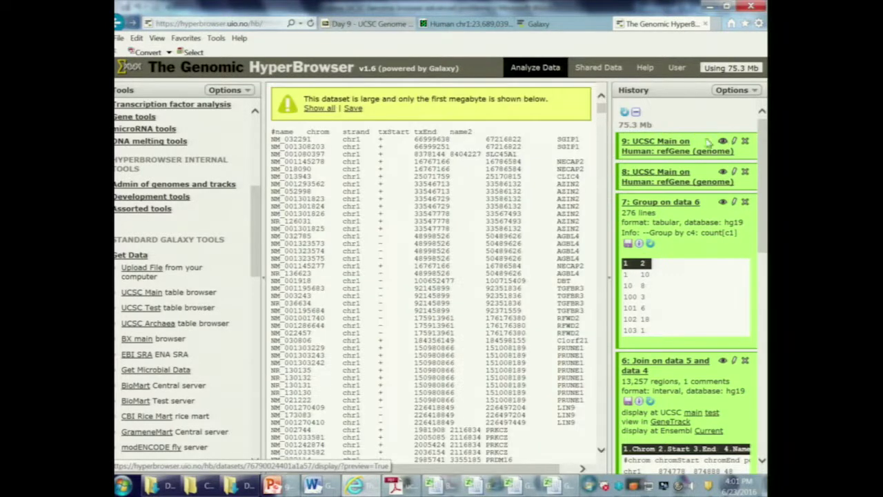
{"action": "left_click", "coordinate": [647, 147]}
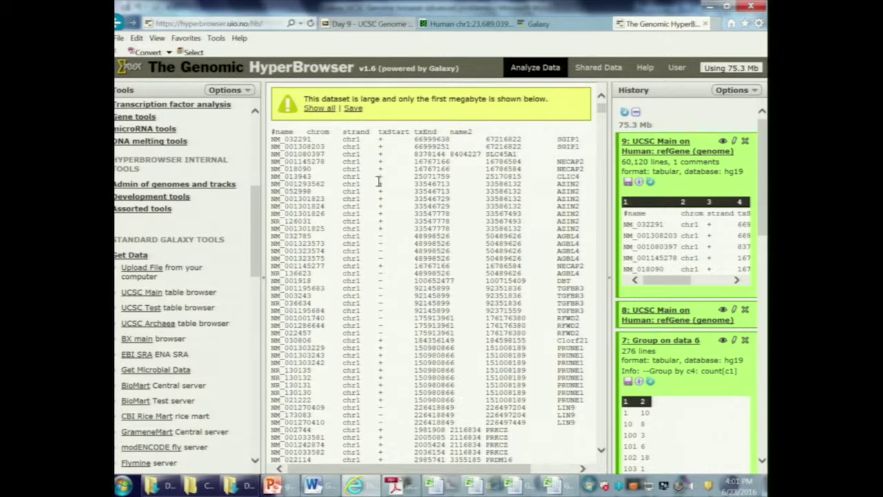
{"action": "left_click_drag", "start_coordinate": [274, 183], "coordinate": [582, 237]}
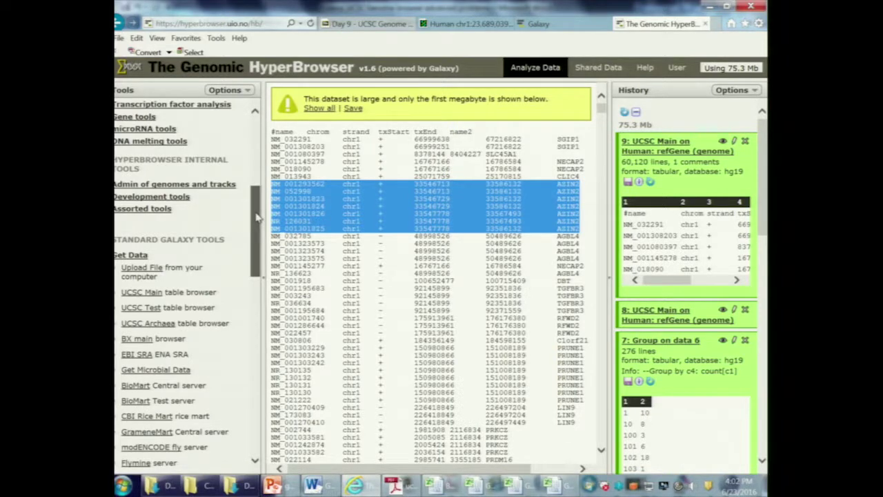
{"action": "scroll", "coordinate": [256, 217], "scroll_direction": "down", "scroll_amount": 15}
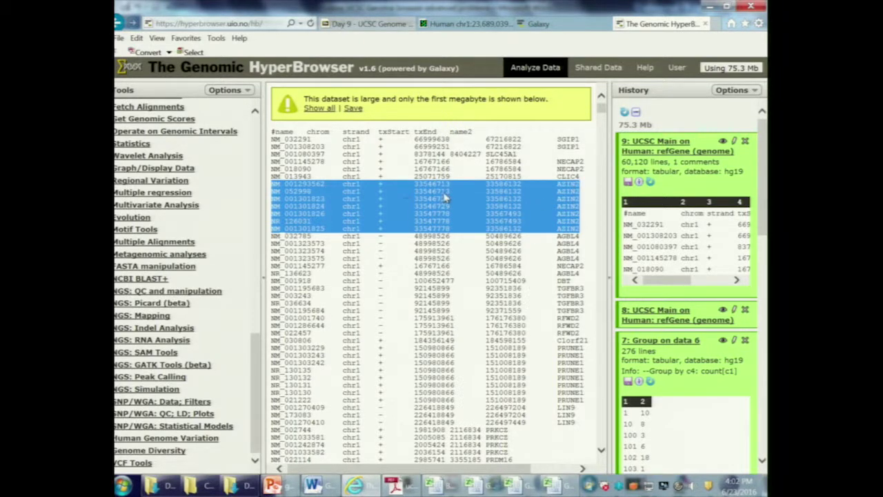
{"action": "left_click_drag", "start_coordinate": [291, 157], "coordinate": [504, 159]}
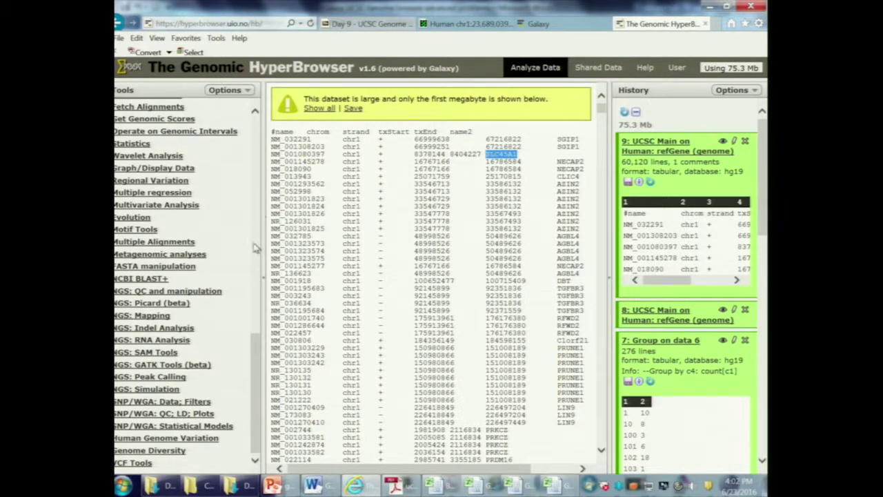
Run the Group tool on dataset 9, grouping by column c6 with a Count operation on column c1.
{"action": "left_click_drag", "start_coordinate": [255, 354], "coordinate": [260, 332]}
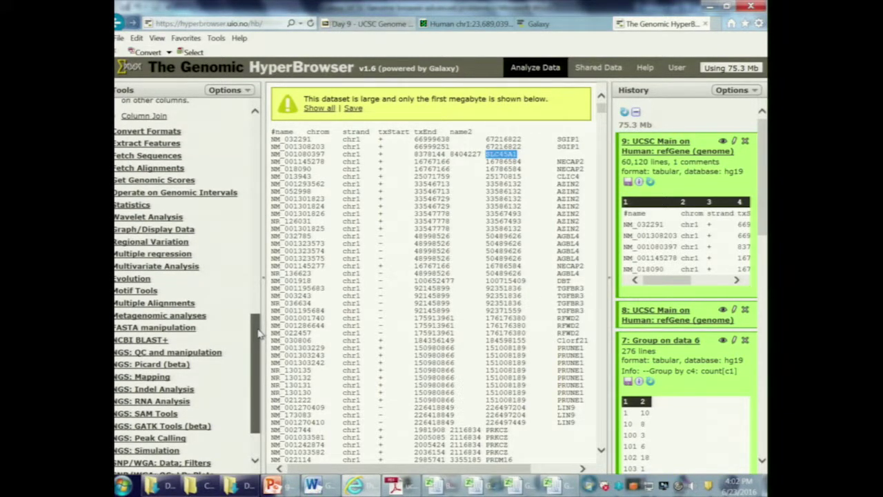
{"action": "left_click_drag", "start_coordinate": [260, 332], "coordinate": [259, 261]}
{"action": "left_click", "coordinate": [134, 286]}
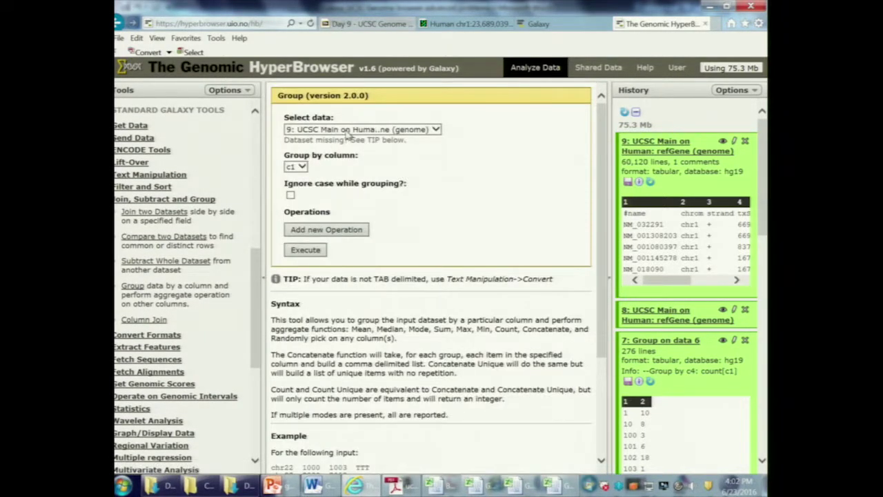
{"action": "left_click", "coordinate": [297, 166]}
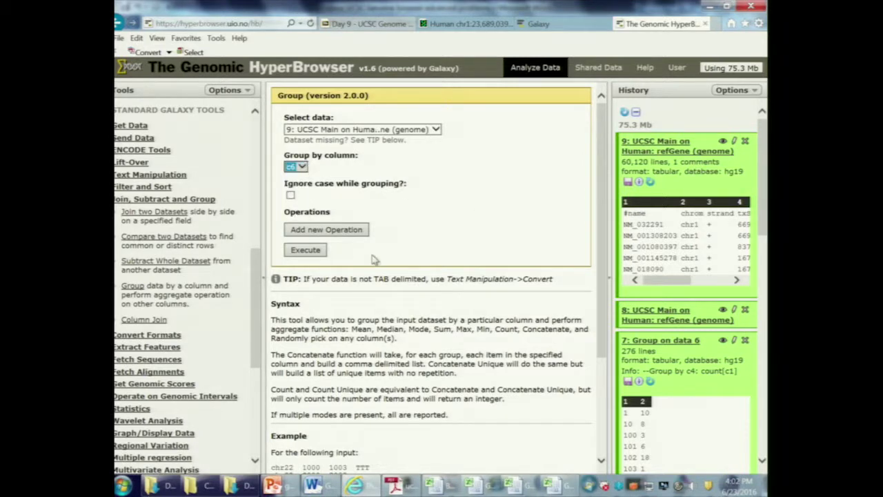
{"action": "left_click", "coordinate": [359, 230]}
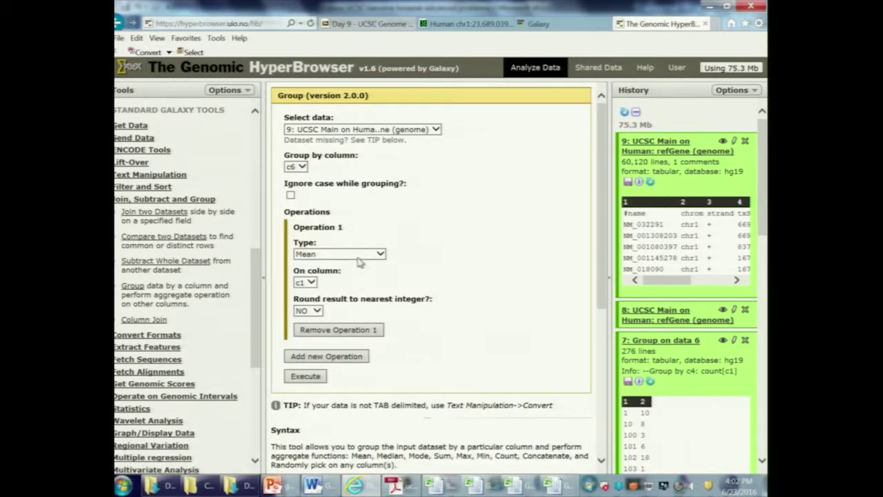
{"action": "left_click", "coordinate": [358, 258]}
{"action": "left_click", "coordinate": [348, 310]}
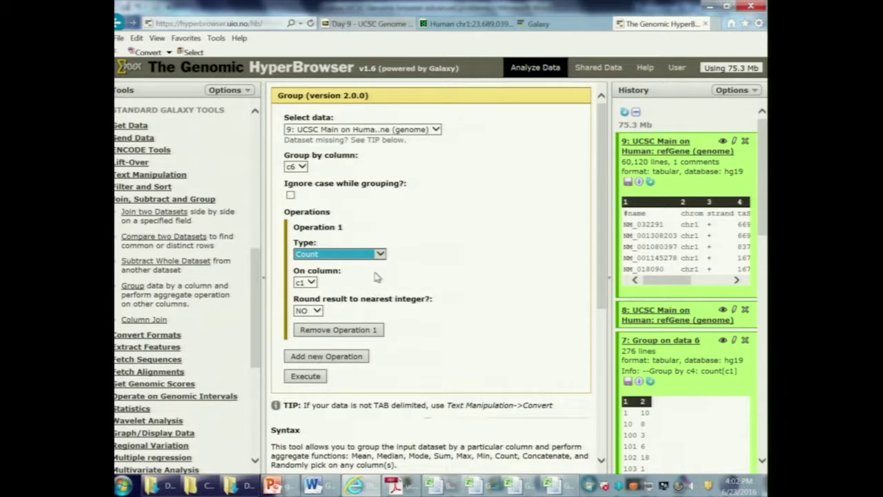
{"action": "left_click", "coordinate": [311, 381]}
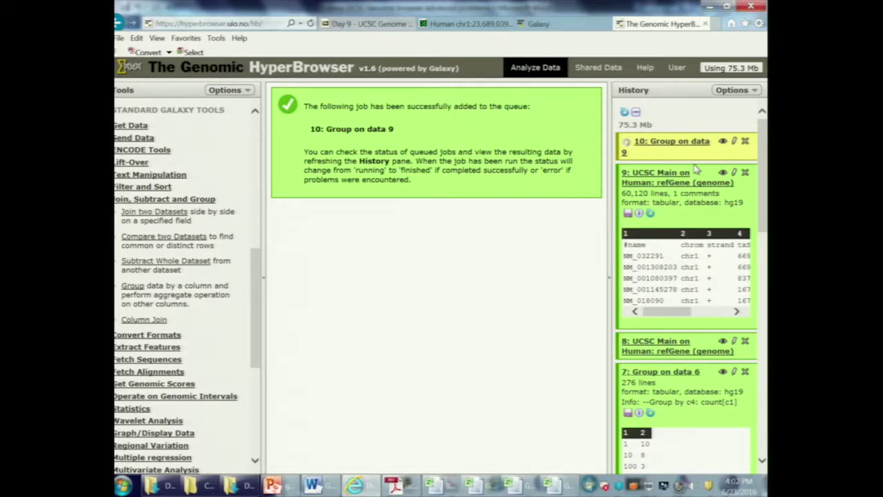
Display dataset 10 with its history summary and examine the transcript counts of the first genes.
{"action": "left_click", "coordinate": [722, 142]}
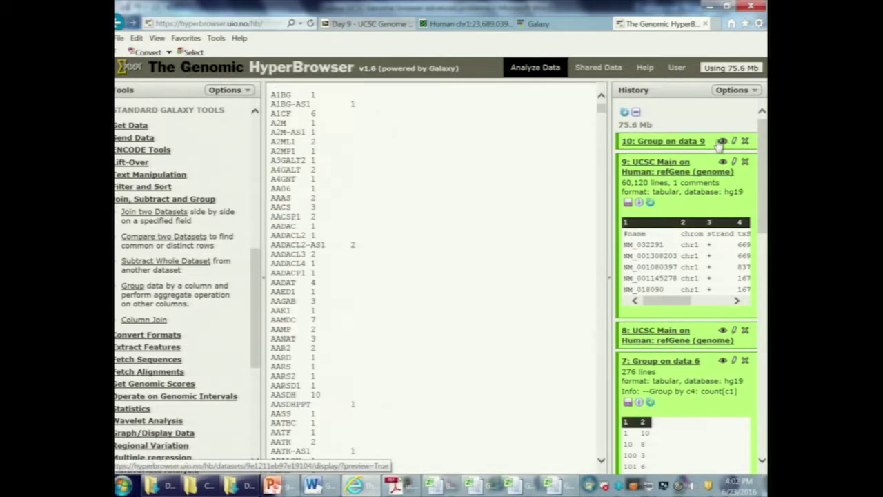
{"action": "left_click", "coordinate": [690, 142]}
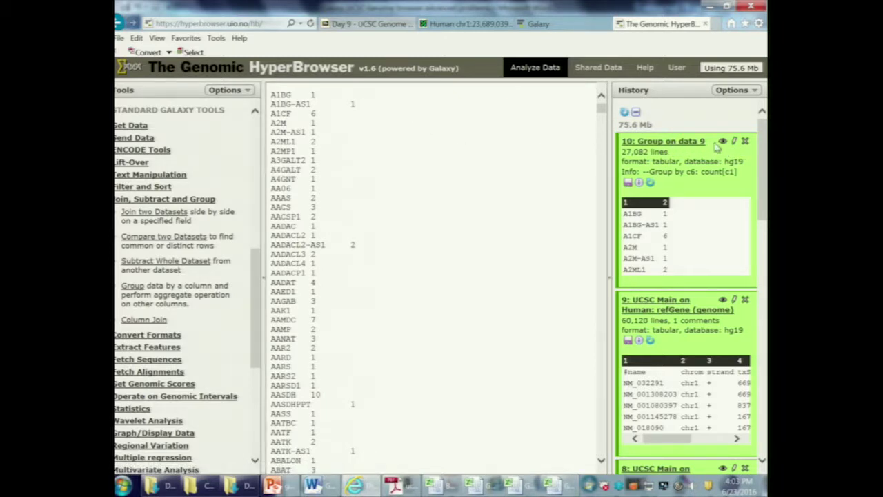
{"action": "double_click", "coordinate": [279, 93]}
{"action": "double_click", "coordinate": [313, 93]}
{"action": "double_click", "coordinate": [279, 113]}
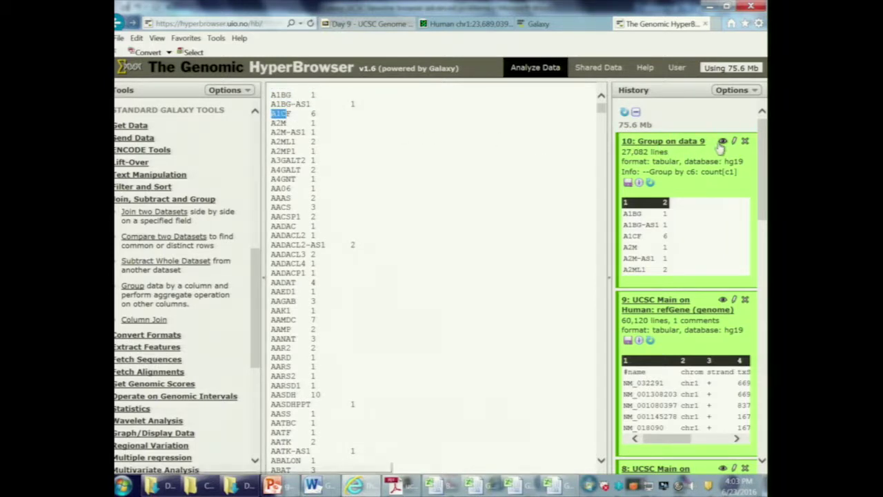
{"action": "left_click", "coordinate": [629, 186]}
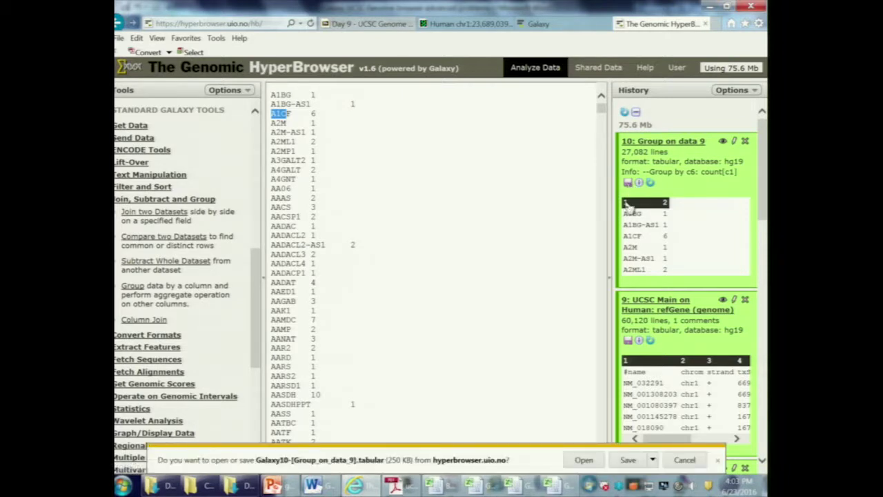
{"action": "left_click", "coordinate": [684, 460]}
{"action": "left_click", "coordinate": [450, 274]}
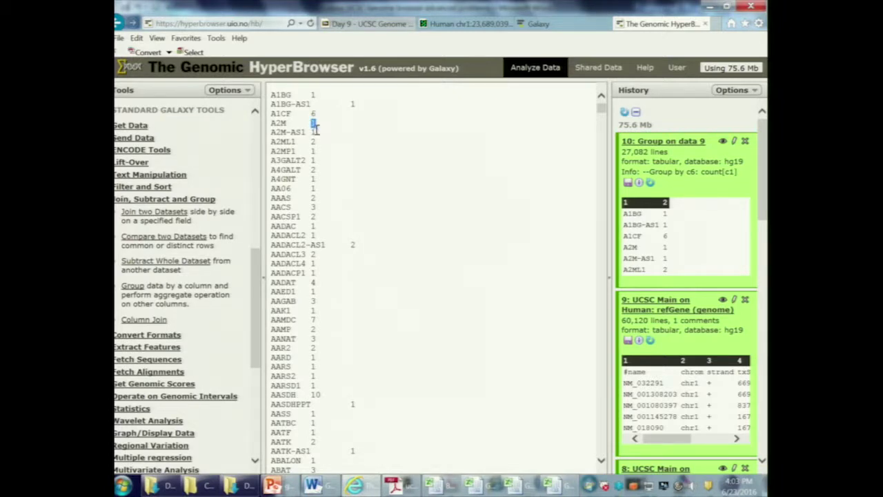
Run the Group tool on dataset 10, grouping by column c2 with a Concatenate Distinct operation on column c1.
{"action": "double_click", "coordinate": [312, 151]}
{"action": "left_click", "coordinate": [133, 286]}
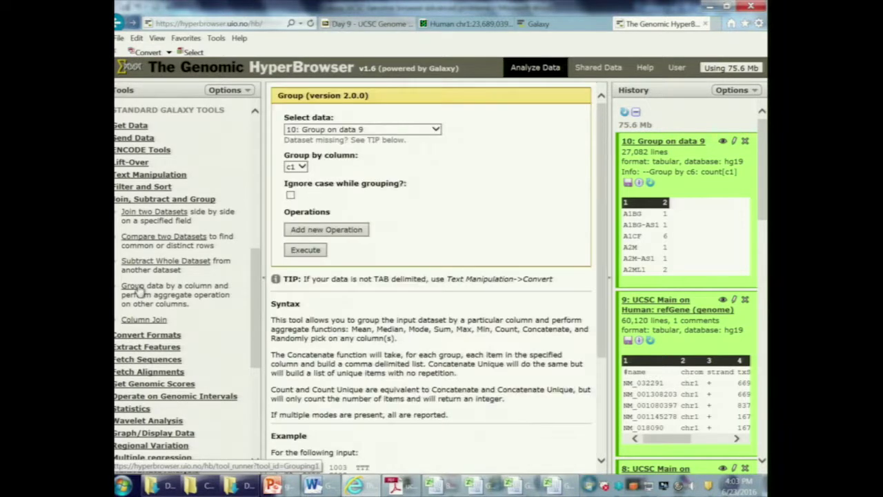
{"action": "left_click", "coordinate": [297, 168]}
{"action": "left_click", "coordinate": [301, 176]}
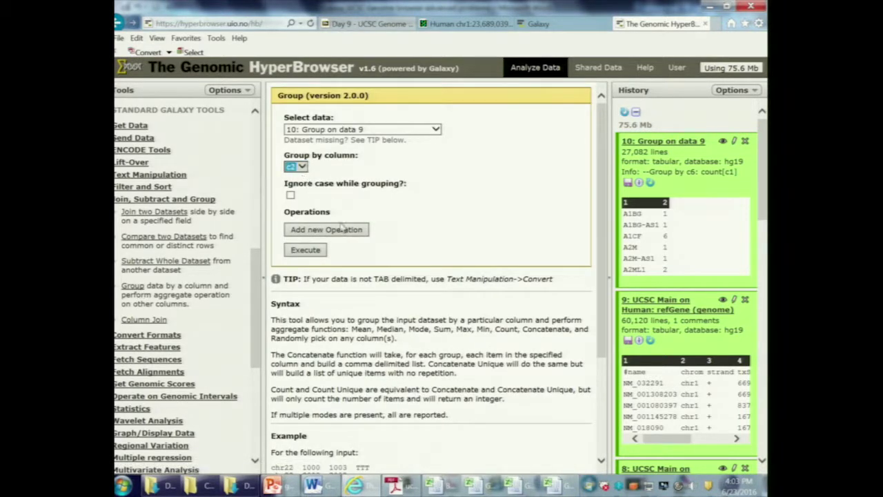
{"action": "left_click", "coordinate": [340, 233]}
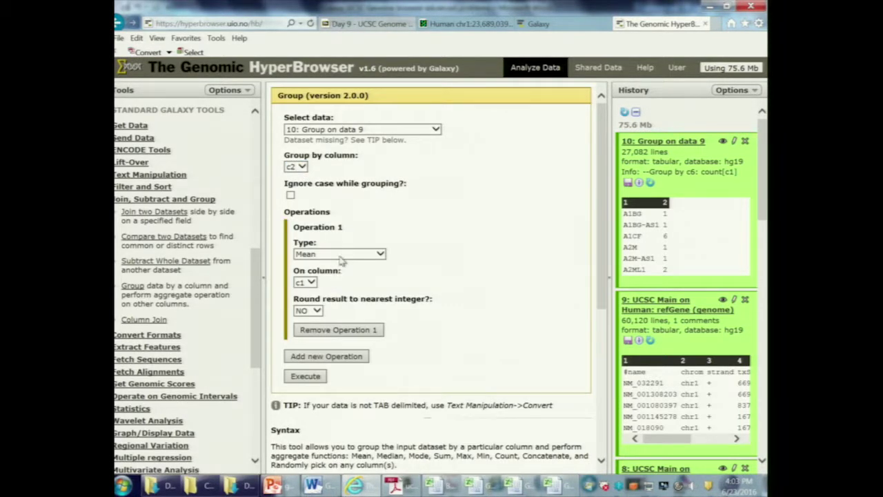
{"action": "left_click", "coordinate": [340, 256]}
{"action": "left_click", "coordinate": [307, 308]}
{"action": "left_click", "coordinate": [317, 254]}
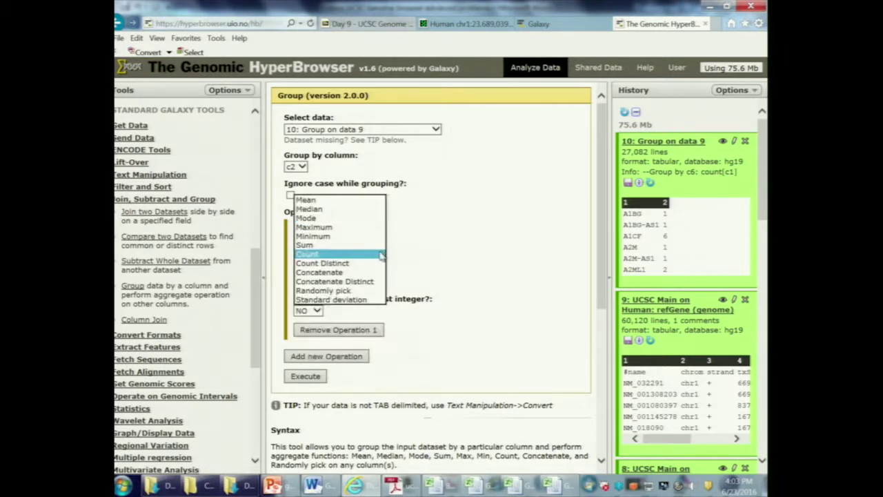
{"action": "left_click", "coordinate": [369, 282]}
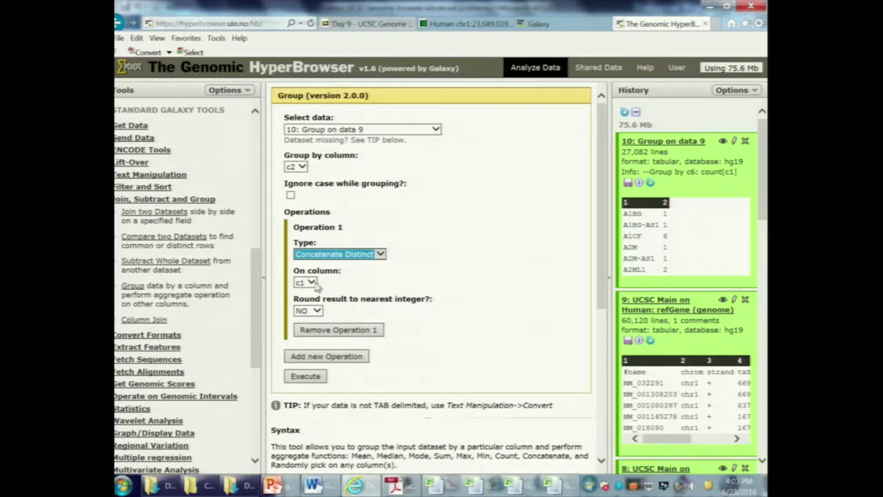
{"action": "left_click", "coordinate": [316, 375]}
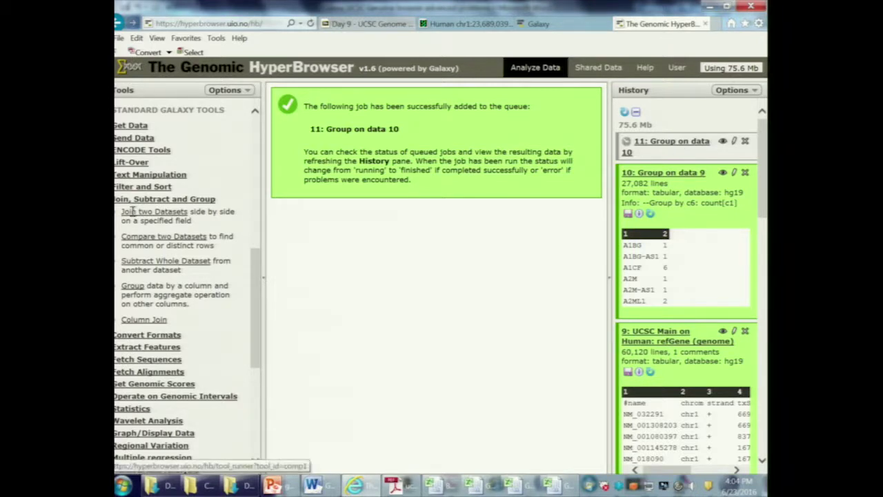
Set up another Group job on dataset 10, grouped by column c2, with a Mean operation on column c2.
{"action": "left_click", "coordinate": [135, 287]}
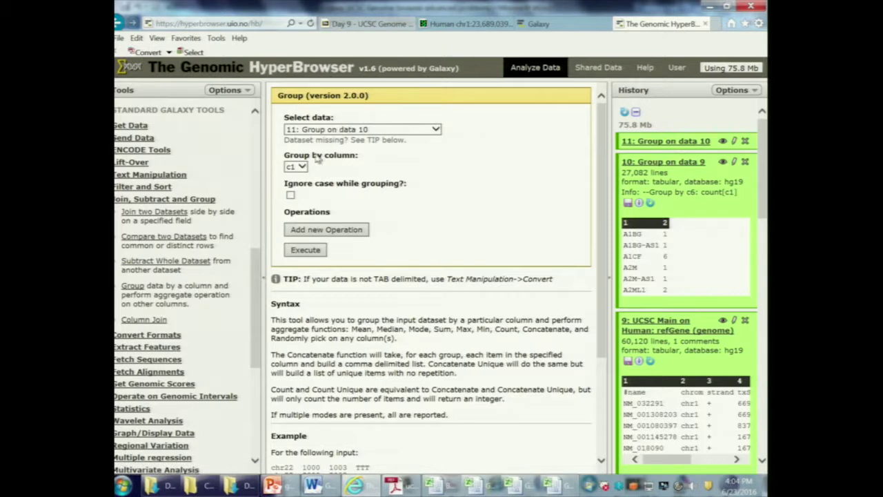
{"action": "left_click", "coordinate": [330, 131]}
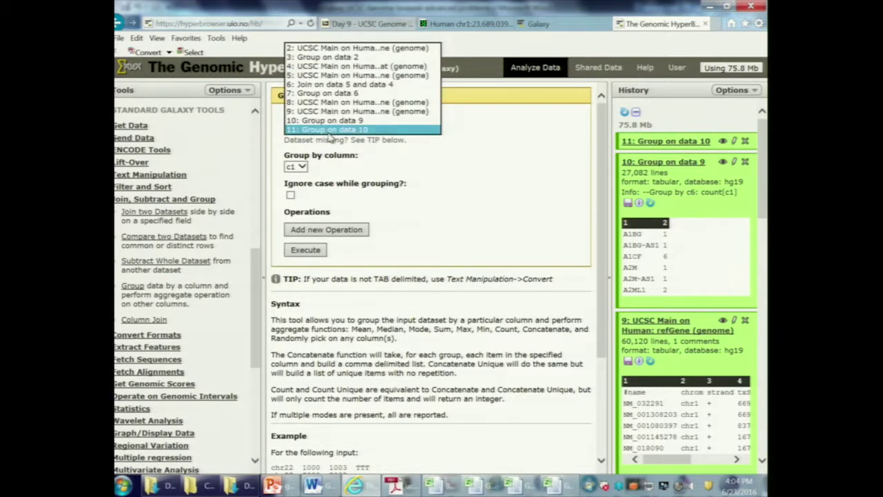
{"action": "left_click", "coordinate": [335, 122]}
{"action": "left_click", "coordinate": [301, 167]}
{"action": "left_click", "coordinate": [302, 168]}
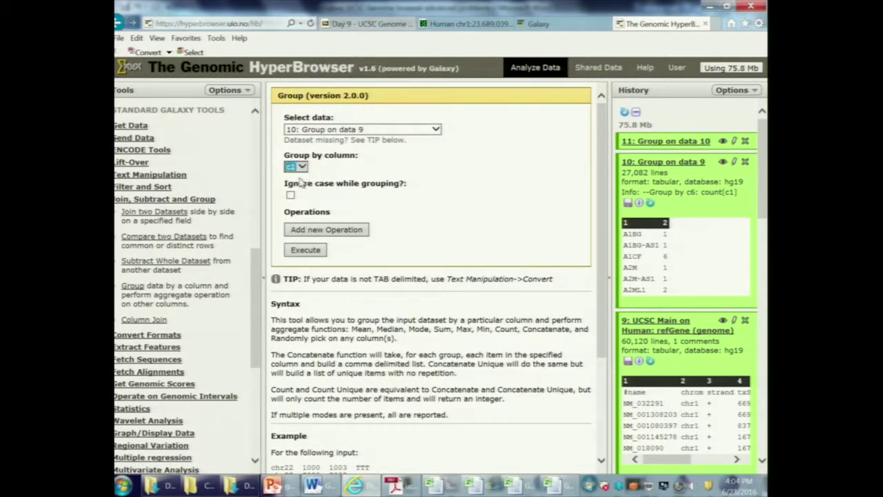
{"action": "left_click", "coordinate": [325, 232]}
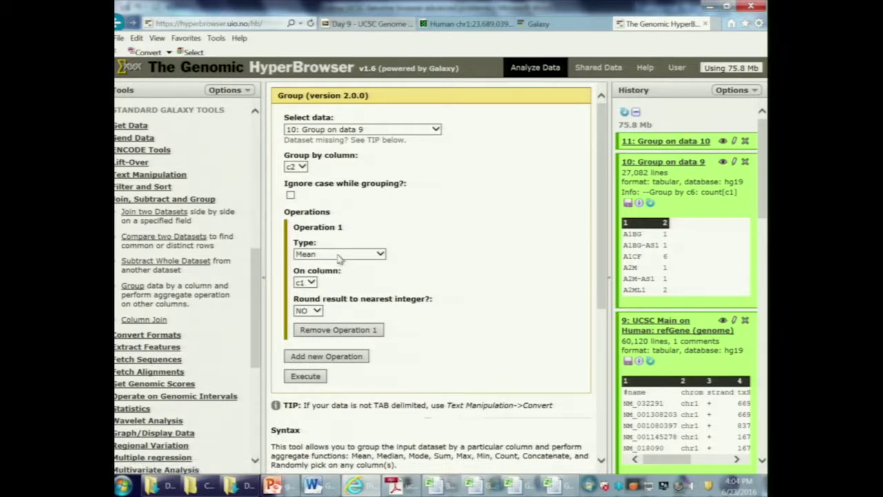
{"action": "left_click", "coordinate": [308, 282]}
{"action": "left_click", "coordinate": [304, 298]}
Add a second operation to the Group job that computes the Minimum on column c2.
{"action": "left_click", "coordinate": [326, 357]}
{"action": "left_click", "coordinate": [351, 265]}
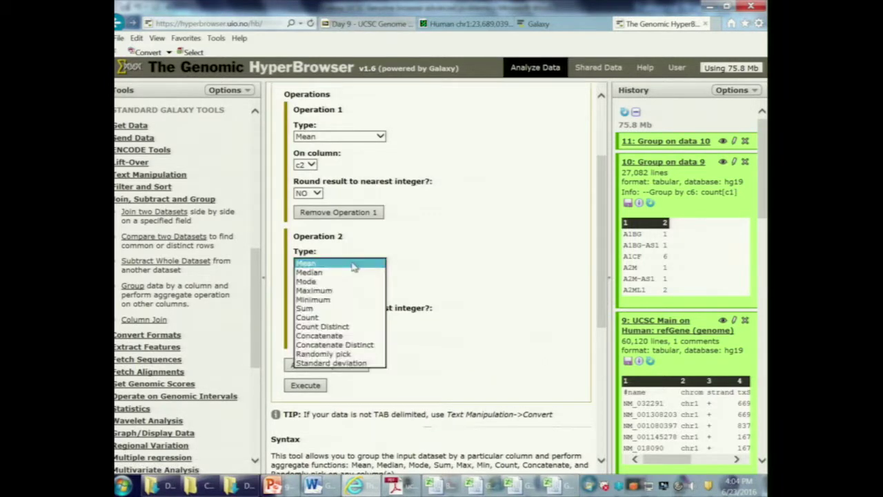
{"action": "left_click", "coordinate": [345, 301]}
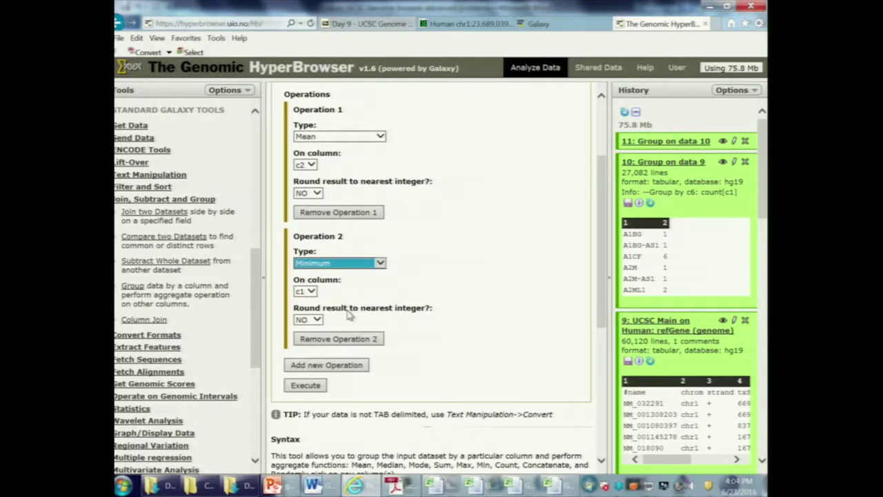
{"action": "left_click", "coordinate": [312, 291]}
{"action": "left_click", "coordinate": [304, 304]}
Add a third operation that computes the Maximum on column c2 and run the Group job.
{"action": "left_click", "coordinate": [347, 364]}
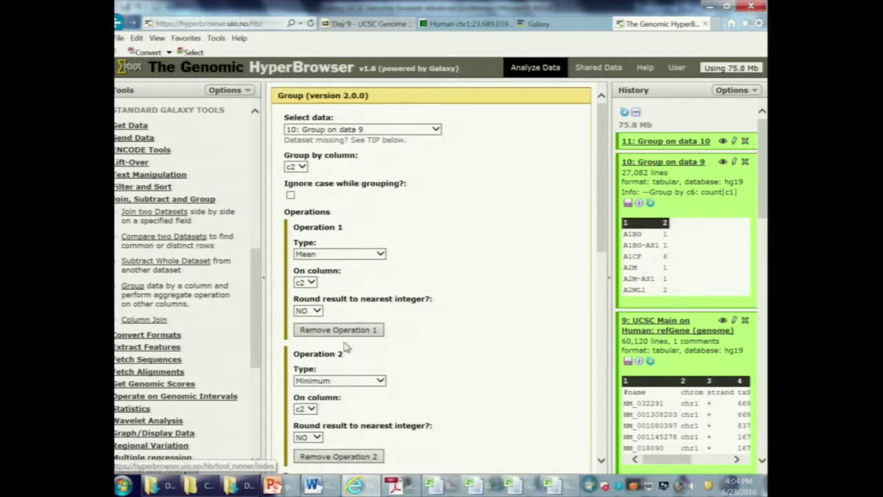
{"action": "scroll", "coordinate": [347, 348], "scroll_direction": "down", "scroll_amount": 2}
{"action": "scroll", "coordinate": [355, 383], "scroll_direction": "down", "scroll_amount": 1}
{"action": "scroll", "coordinate": [358, 386], "scroll_direction": "down", "scroll_amount": 1}
{"action": "scroll", "coordinate": [359, 385], "scroll_direction": "up", "scroll_amount": 3}
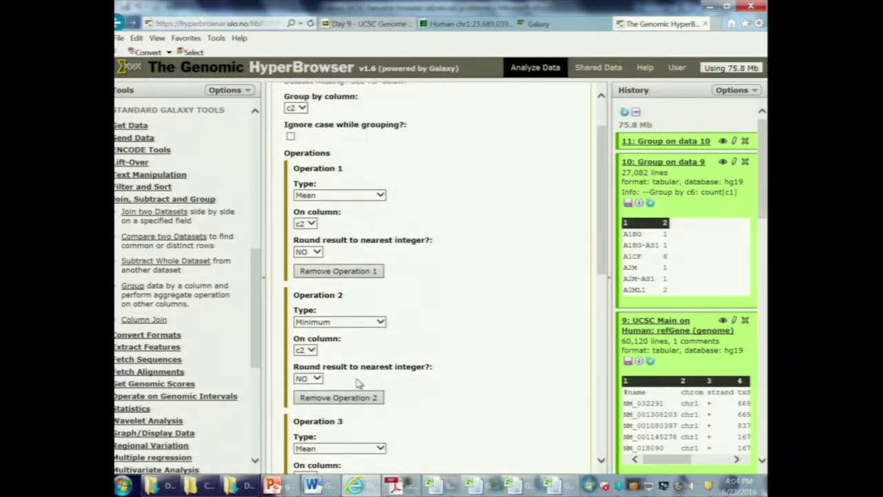
{"action": "scroll", "coordinate": [358, 385], "scroll_direction": "down", "scroll_amount": 1}
{"action": "left_click", "coordinate": [356, 389]}
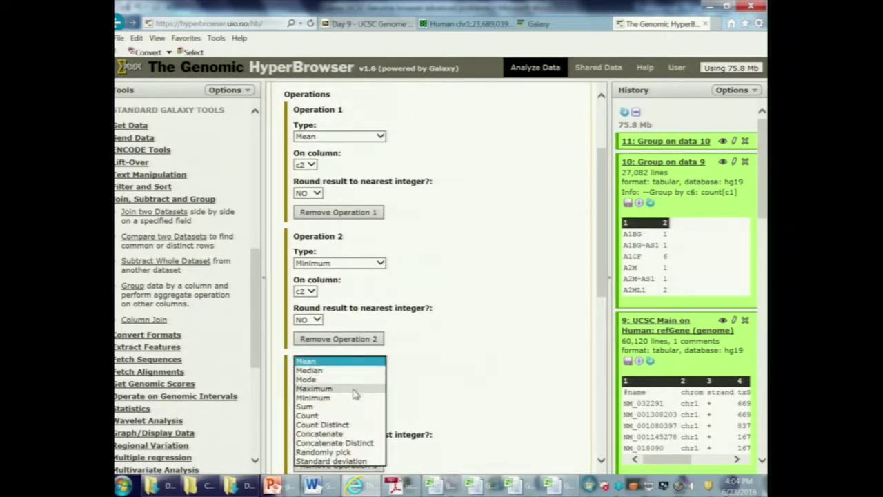
{"action": "left_click", "coordinate": [353, 390]}
{"action": "left_click", "coordinate": [315, 419]}
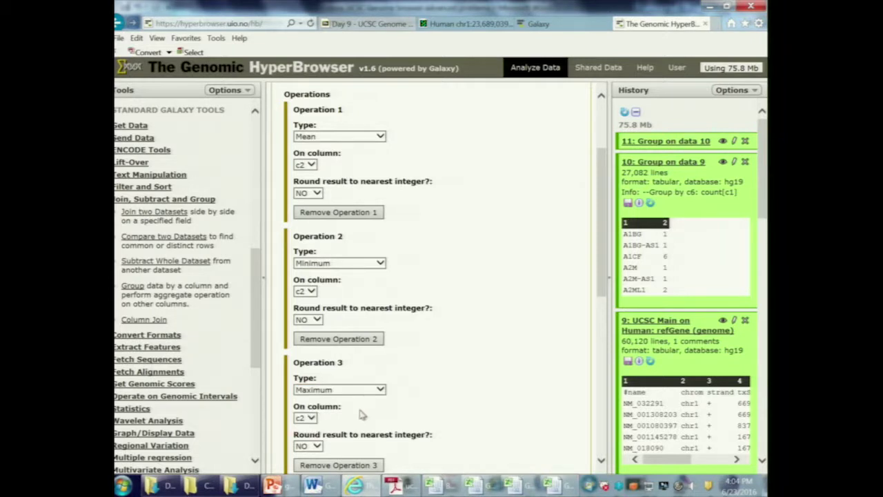
{"action": "scroll", "coordinate": [360, 413], "scroll_direction": "down", "scroll_amount": 3}
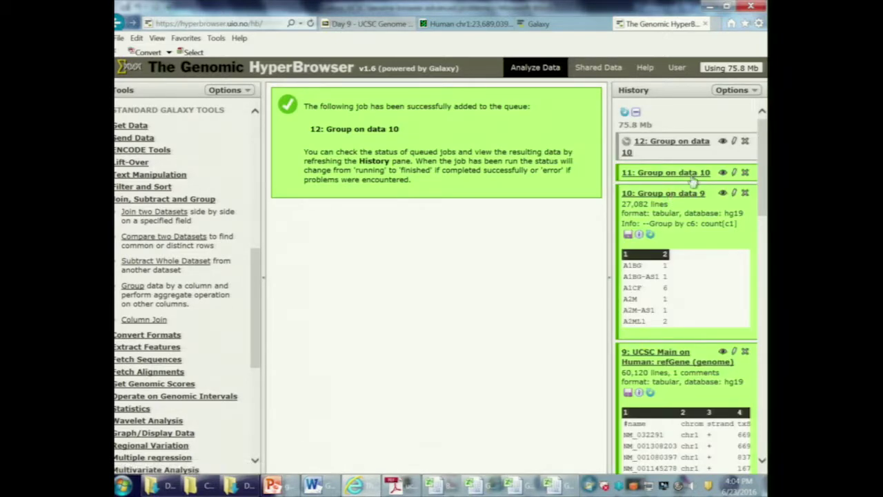
Display dataset 11, download it, and open the downloaded tabular file in Excel.
{"action": "left_click", "coordinate": [723, 174]}
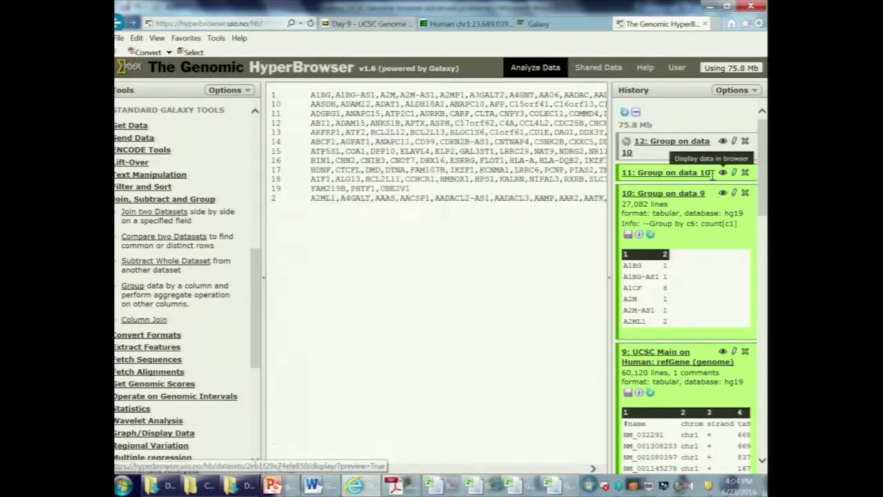
{"action": "left_click", "coordinate": [700, 174]}
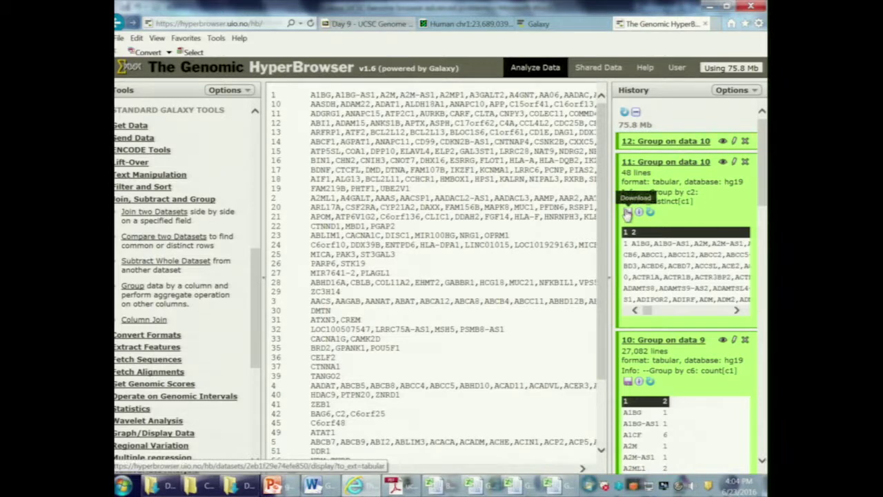
{"action": "left_click", "coordinate": [628, 212]}
{"action": "left_click", "coordinate": [628, 461]}
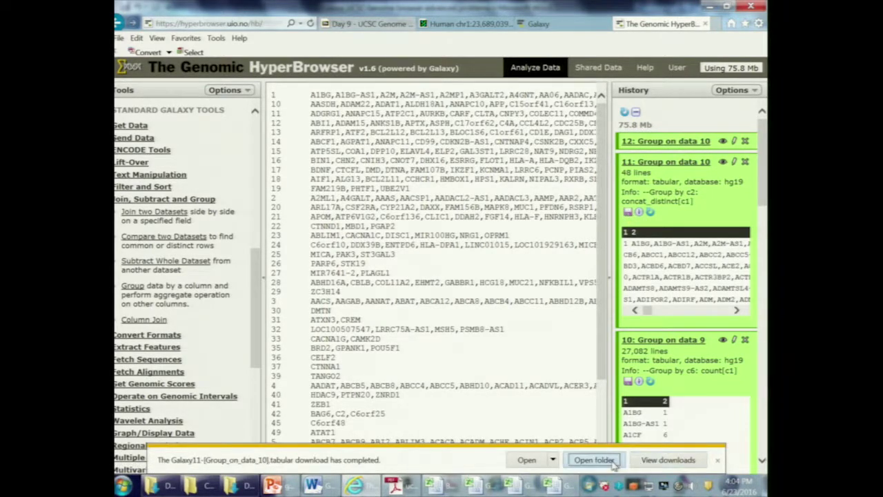
{"action": "left_click", "coordinate": [613, 461]}
{"action": "double_click", "coordinate": [514, 228]}
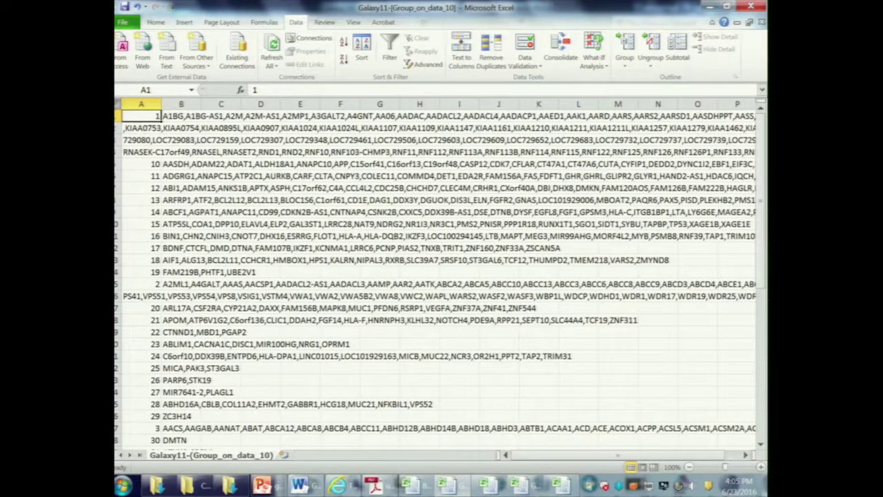
Auto-fit the column widths across the whole sheet of the dataset 11 file.
{"action": "left_click", "coordinate": [118, 103]}
{"action": "double_click", "coordinate": [161, 104]}
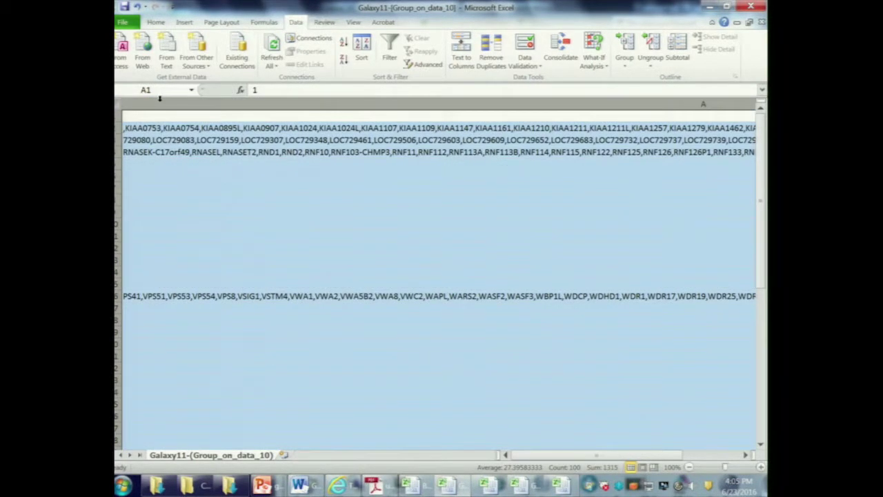
{"action": "left_click", "coordinate": [689, 467]}
{"action": "left_click", "coordinate": [689, 467]}
{"action": "left_click", "coordinate": [689, 467]}
{"action": "left_click", "coordinate": [690, 467]}
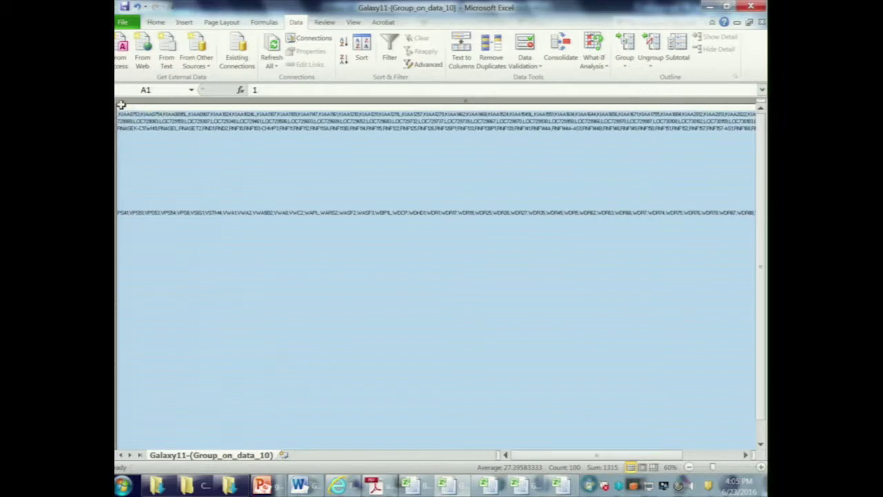
{"action": "scroll", "coordinate": [123, 106], "scroll_direction": "down", "scroll_amount": 2}
Sort columns A and B by column A from smallest to largest, with the data set as having no headers.
{"action": "left_click", "coordinate": [463, 101]}
{"action": "left_click_drag", "start_coordinate": [462, 101], "coordinate": [272, 101]}
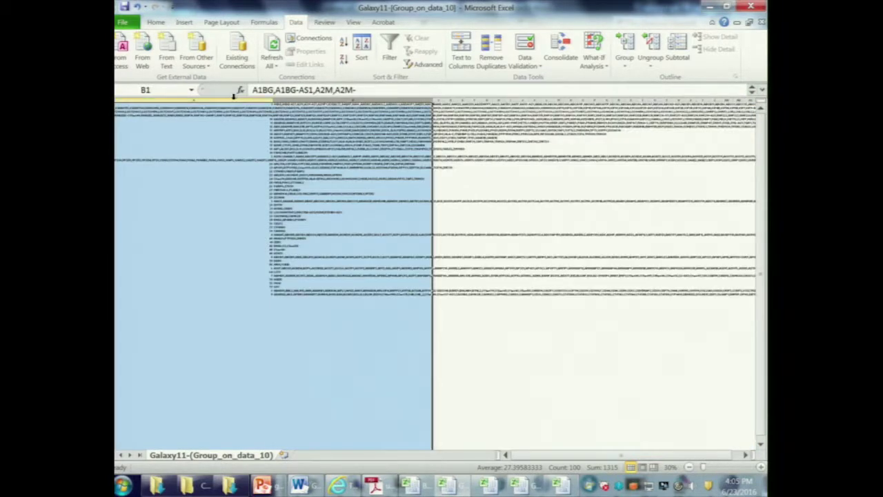
{"action": "left_click", "coordinate": [362, 48]}
{"action": "left_click", "coordinate": [341, 240]}
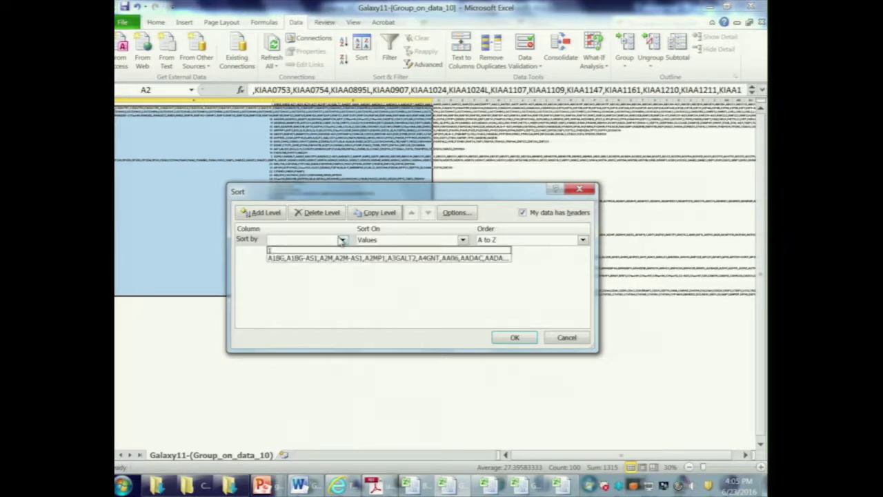
{"action": "left_click", "coordinate": [540, 213]}
{"action": "left_click", "coordinate": [343, 240]}
{"action": "left_click", "coordinate": [283, 248]}
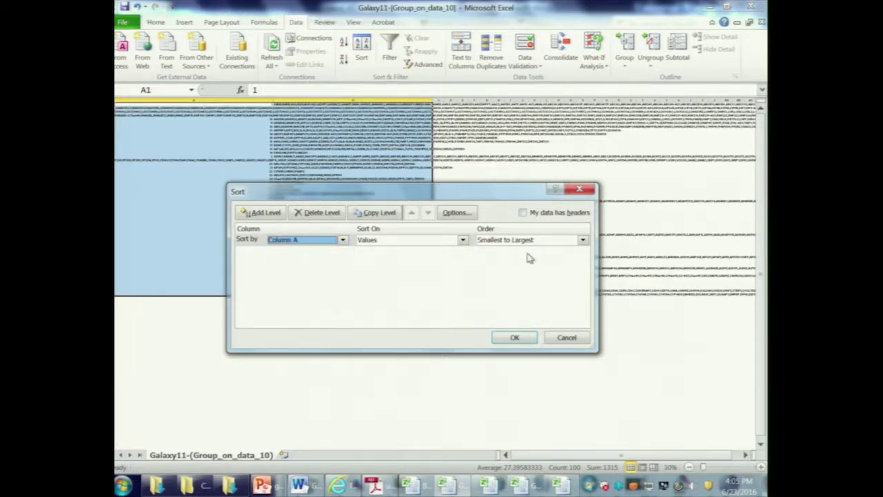
{"action": "left_click", "coordinate": [514, 337]}
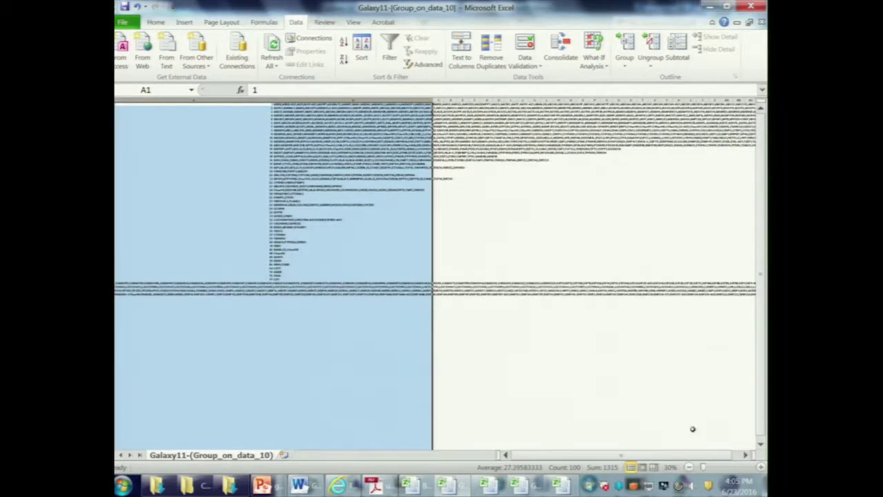
{"action": "left_click", "coordinate": [724, 468]}
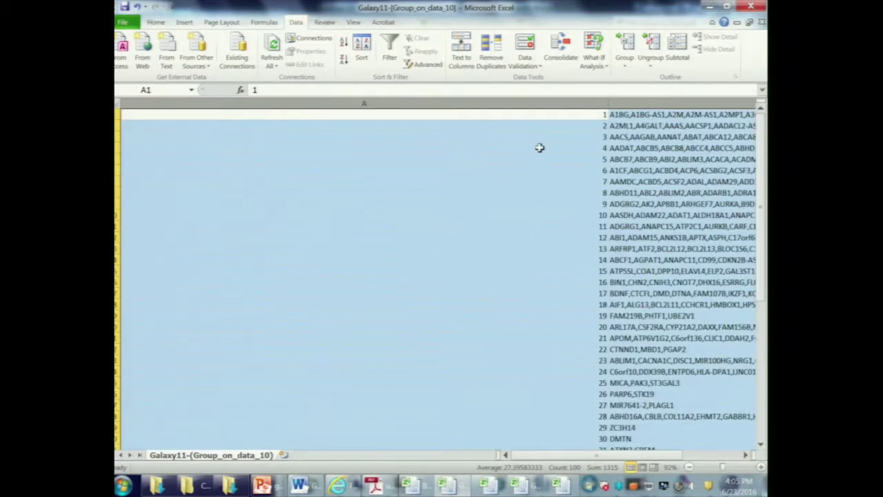
{"action": "left_click", "coordinate": [591, 116]}
{"action": "mouse_move", "coordinate": [595, 456]}
{"action": "left_mouse_down"}
{"action": "mouse_move", "coordinate": [678, 454]}
{"action": "mouse_move", "coordinate": [587, 452]}
{"action": "left_mouse_up"}
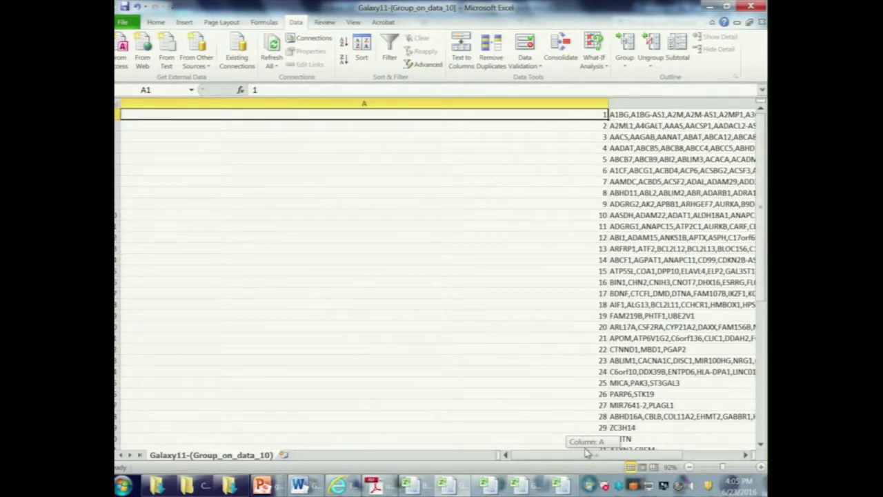
{"action": "left_click_drag", "start_coordinate": [600, 449], "coordinate": [600, 450]}
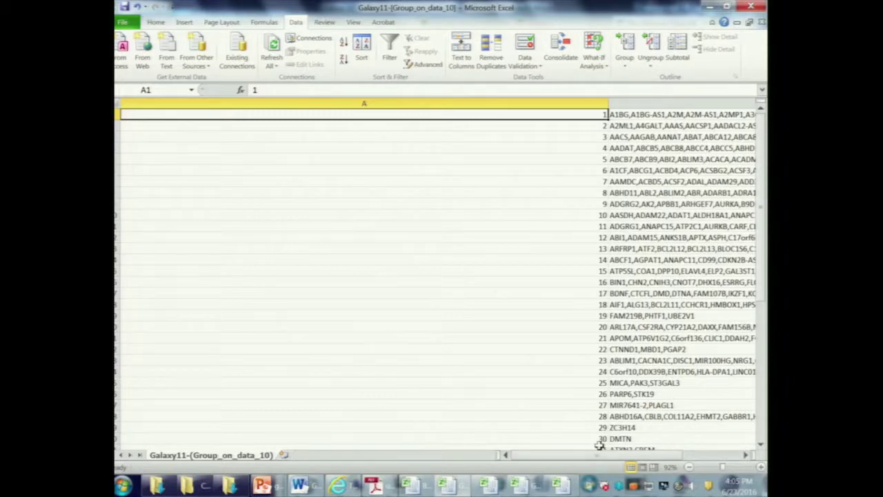
Switch back to the Genomic HyperBrowser and review the contents and job details of dataset 12.
{"action": "left_click", "coordinate": [336, 487]}
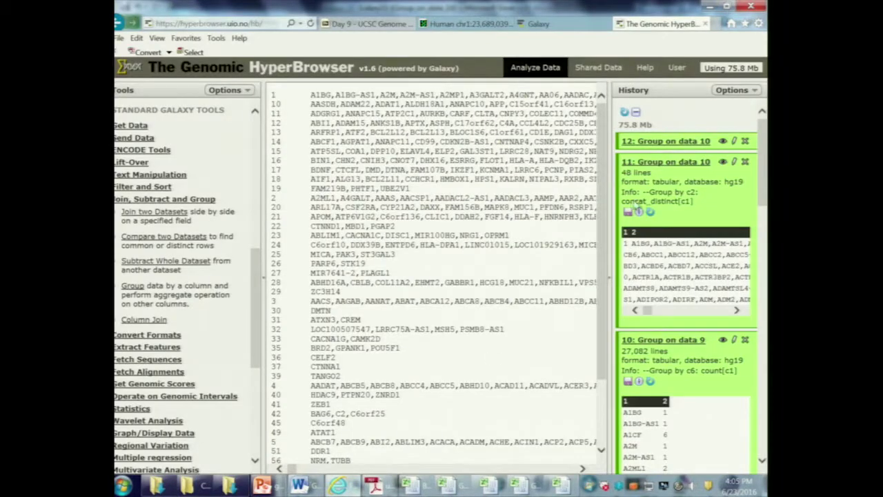
{"action": "left_click", "coordinate": [724, 162]}
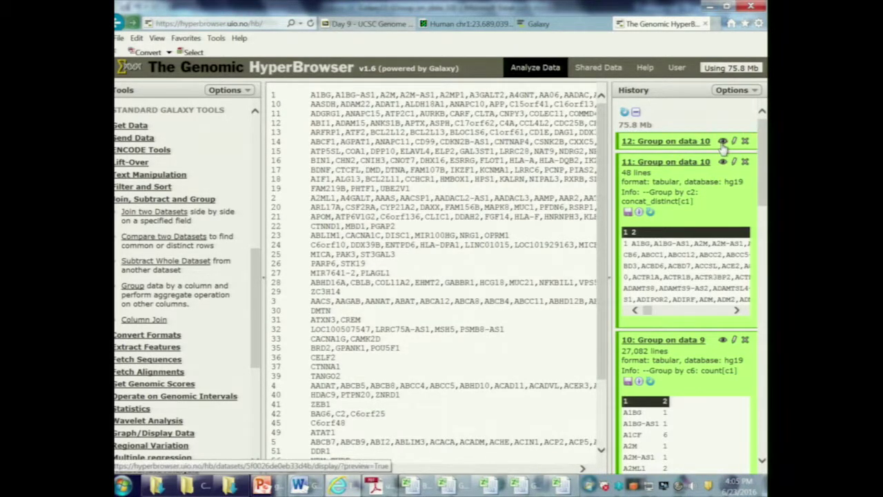
{"action": "left_click", "coordinate": [723, 142]}
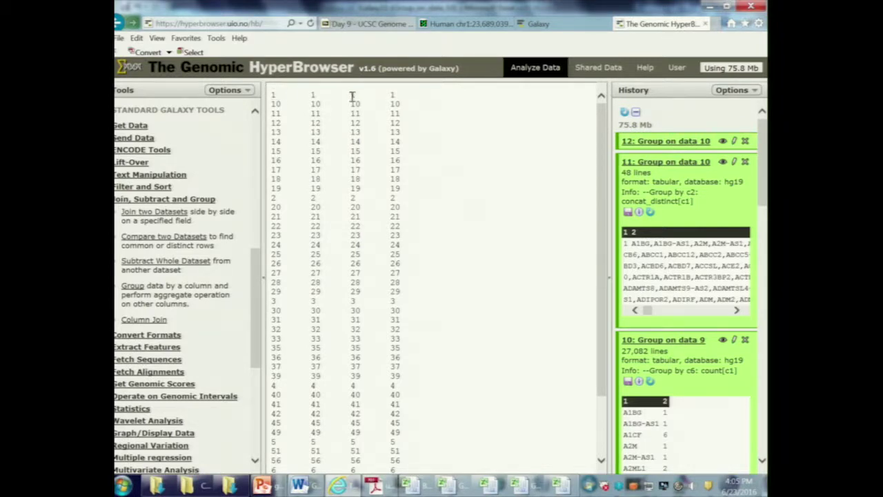
{"action": "left_click", "coordinate": [670, 143]}
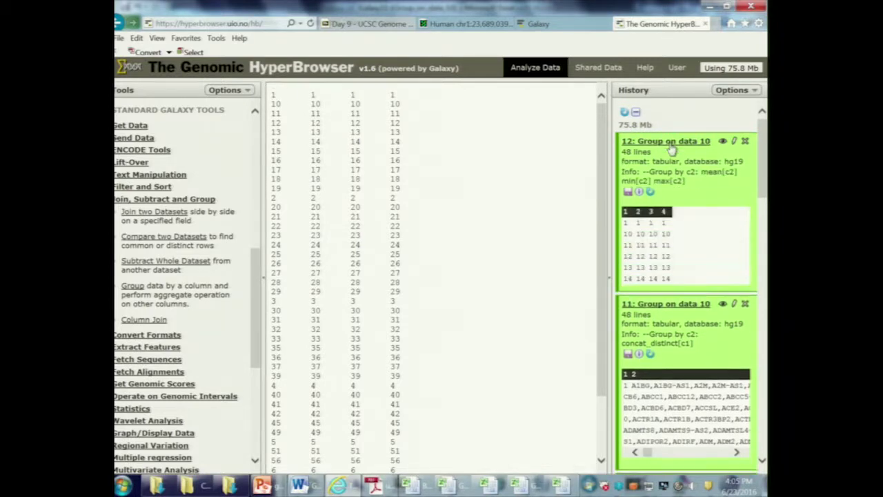
{"action": "left_click", "coordinate": [639, 192]}
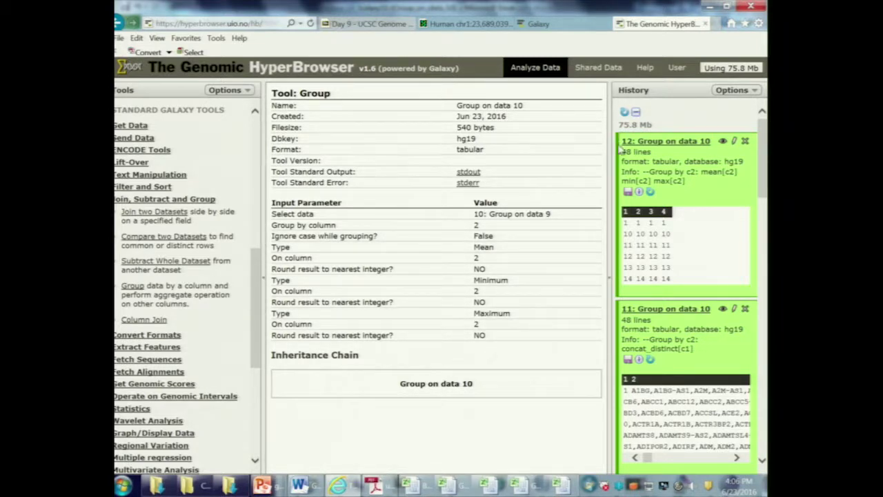
{"action": "left_click", "coordinate": [724, 141]}
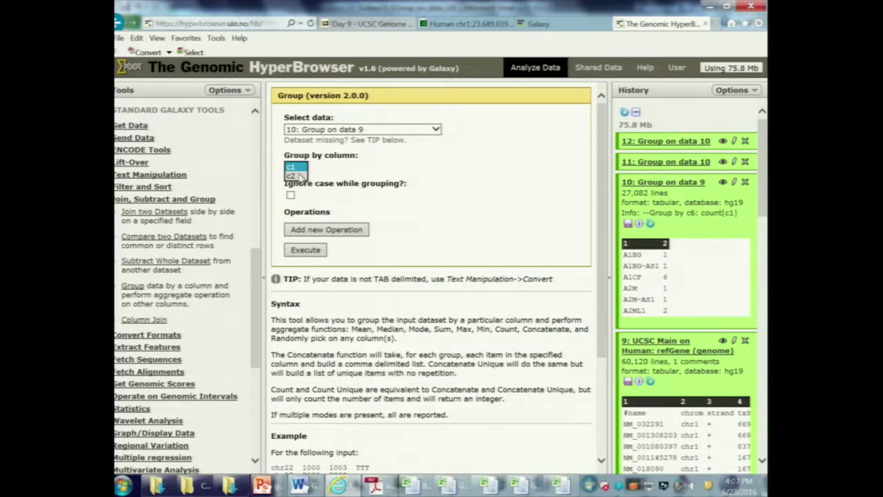
Run the Group tool on dataset 10, grouping by column c2 with a Count operation on column c1.
{"action": "left_click", "coordinate": [299, 176]}
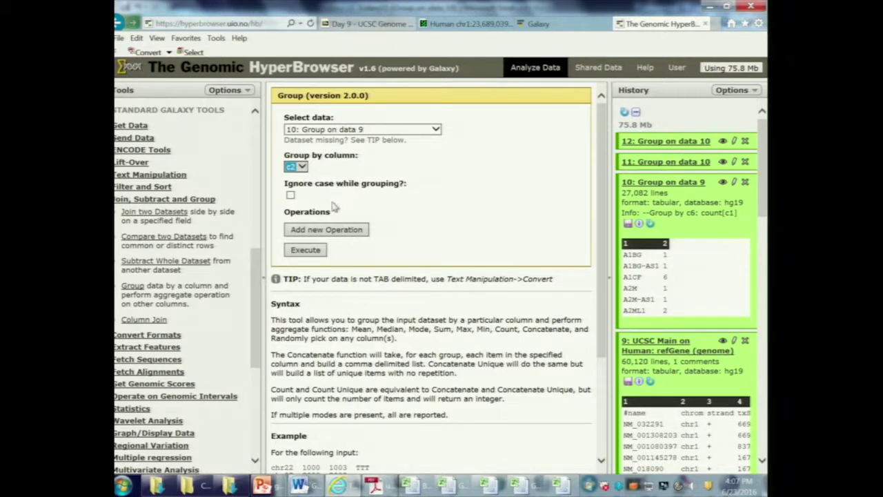
{"action": "left_click", "coordinate": [333, 234]}
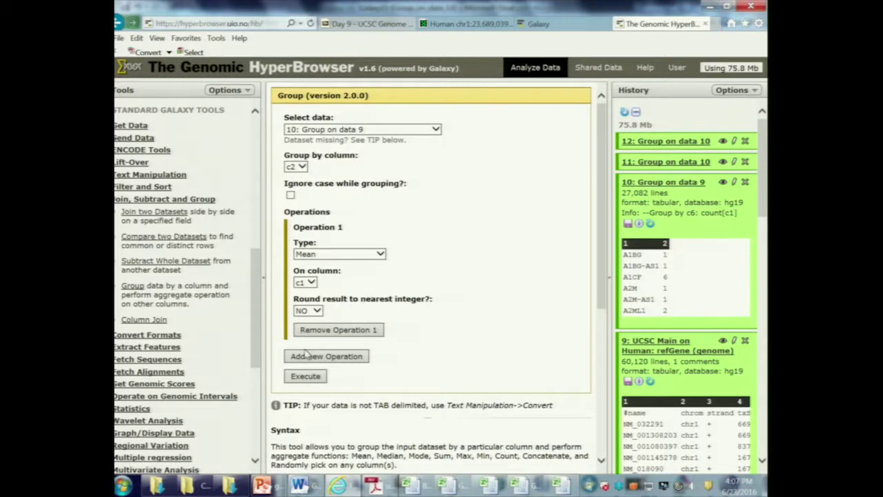
{"action": "left_click", "coordinate": [337, 255]}
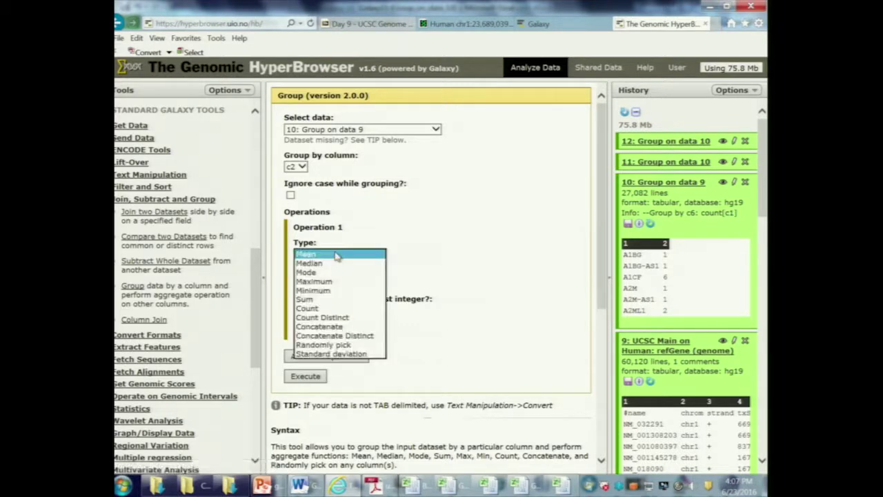
{"action": "left_click", "coordinate": [334, 310]}
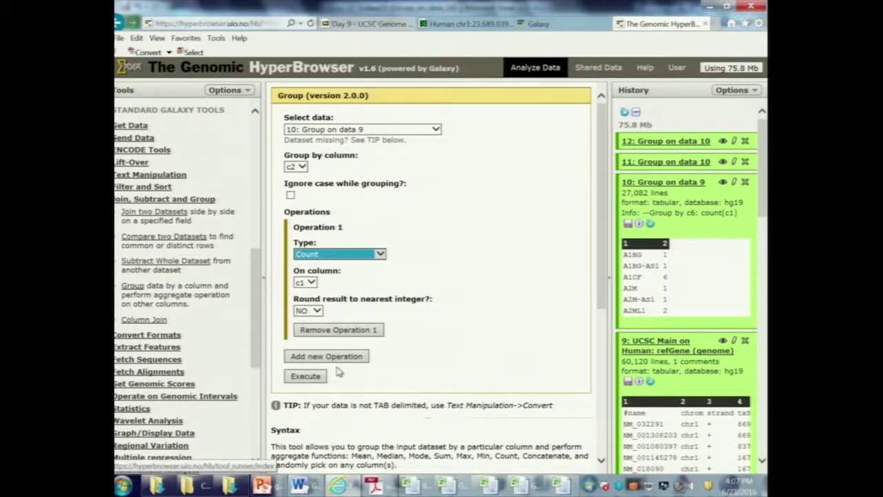
{"action": "left_click", "coordinate": [308, 383]}
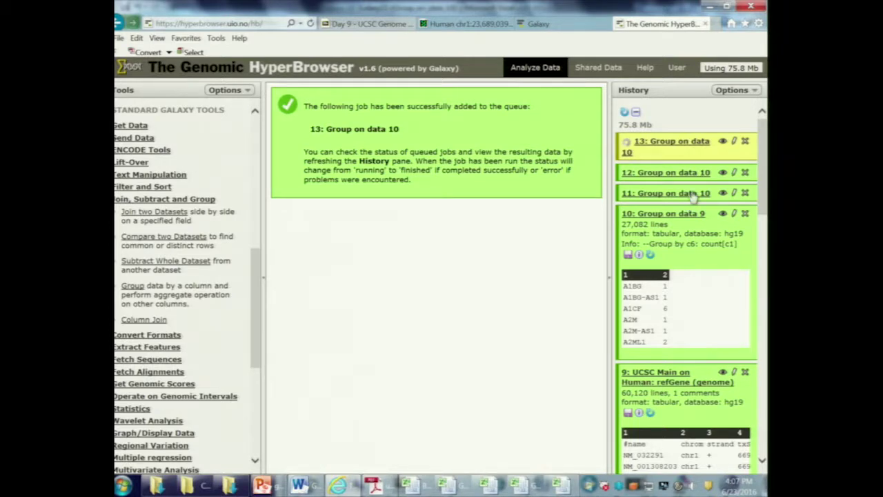
Display dataset 13, download it, and open the downloaded tabular file in Excel.
{"action": "left_click", "coordinate": [722, 141]}
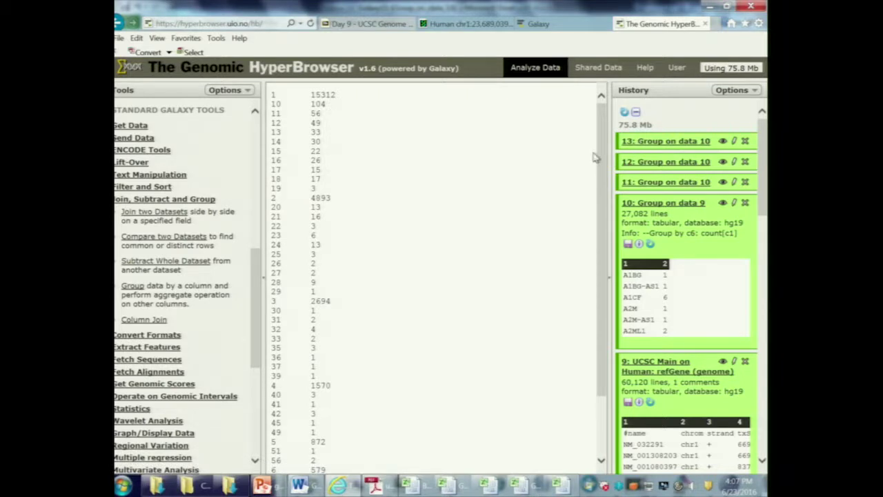
{"action": "left_click", "coordinate": [656, 142]}
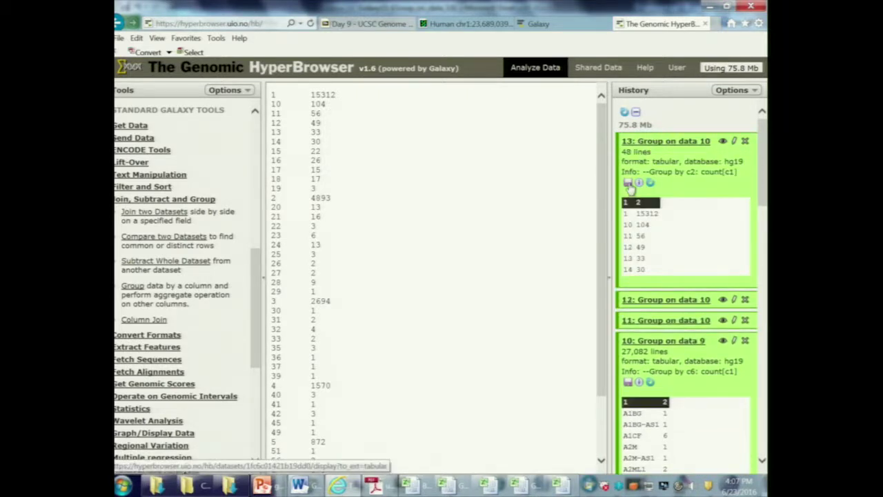
{"action": "left_click", "coordinate": [628, 183]}
{"action": "left_click", "coordinate": [624, 460]}
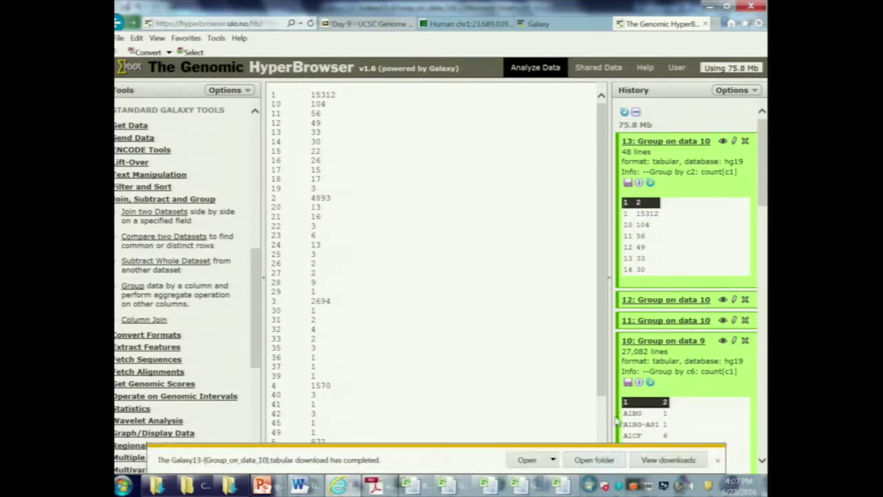
{"action": "left_click", "coordinate": [594, 460]}
{"action": "left_click_drag", "start_coordinate": [507, 228], "coordinate": [477, 341]}
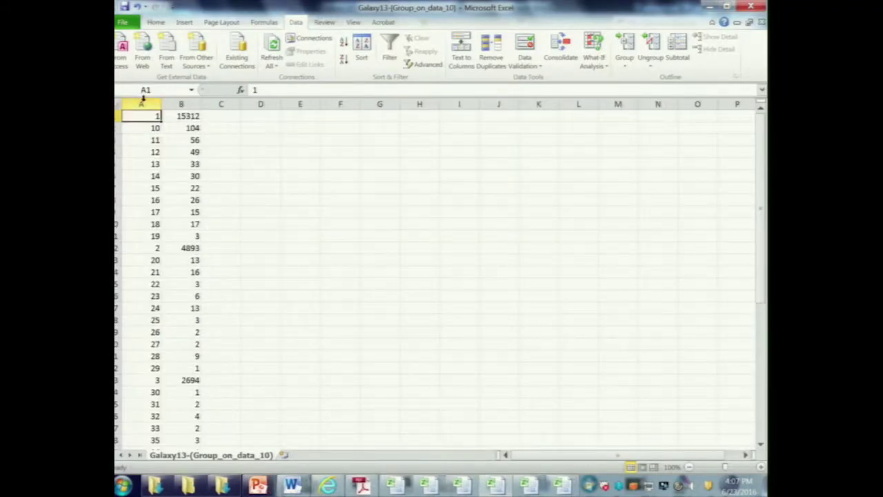
Sort columns A and B of the dataset 13 sheet by column A in ascending order.
{"action": "left_click", "coordinate": [119, 103]}
{"action": "left_click_drag", "start_coordinate": [142, 103], "coordinate": [180, 103]}
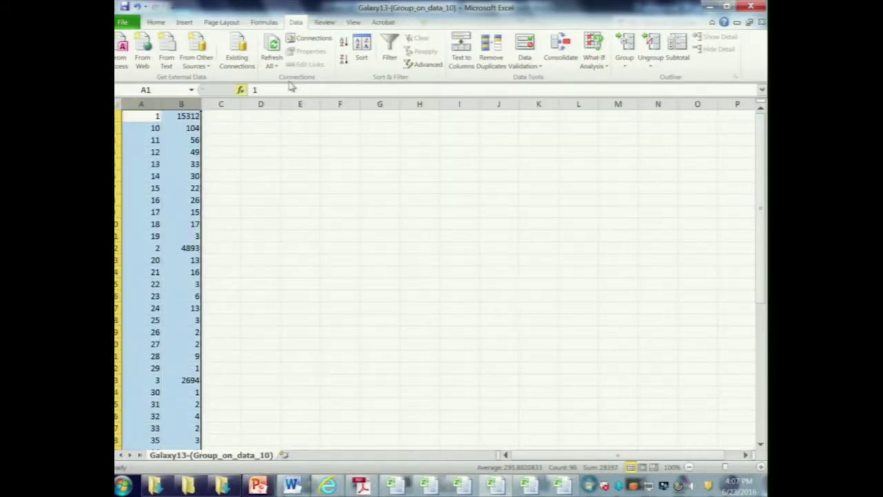
{"action": "left_click", "coordinate": [362, 49]}
{"action": "left_click", "coordinate": [342, 240]}
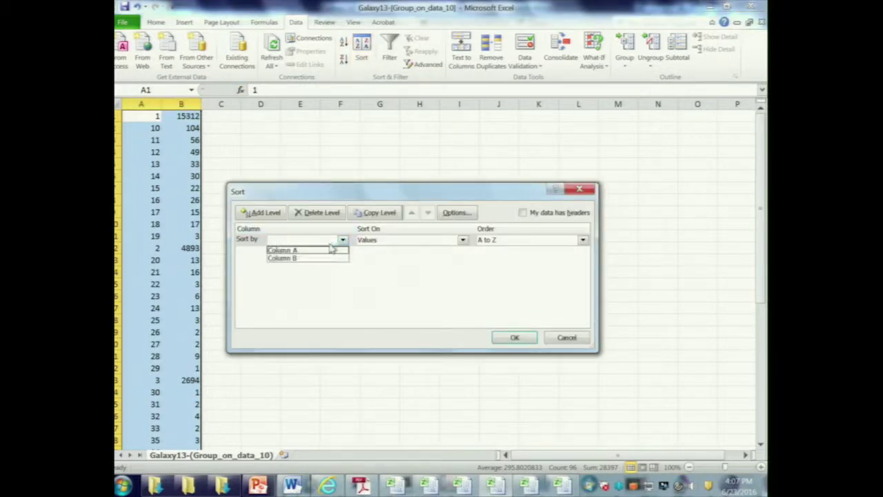
{"action": "left_click", "coordinate": [329, 250]}
{"action": "left_click", "coordinate": [528, 337]}
{"action": "left_click", "coordinate": [249, 149]}
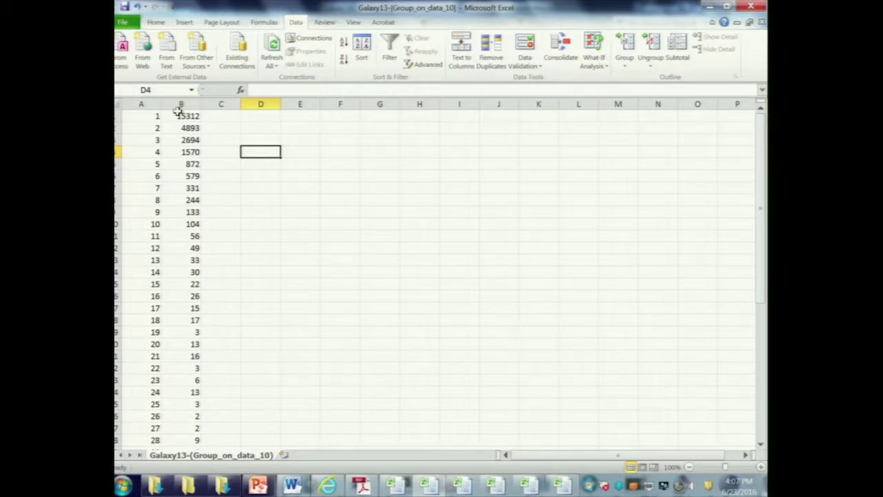
Insert a 2-D clustered column chart of the column B counts in the dataset 13 sheet.
{"action": "scroll", "coordinate": [188, 104], "scroll_direction": "down", "scroll_amount": 2}
{"action": "scroll", "coordinate": [187, 103], "scroll_direction": "up", "scroll_amount": 2}
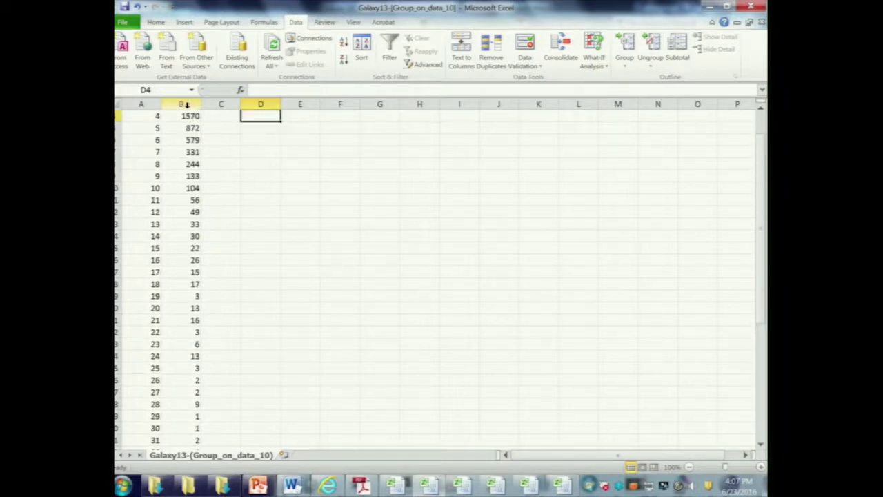
{"action": "left_click", "coordinate": [189, 100]}
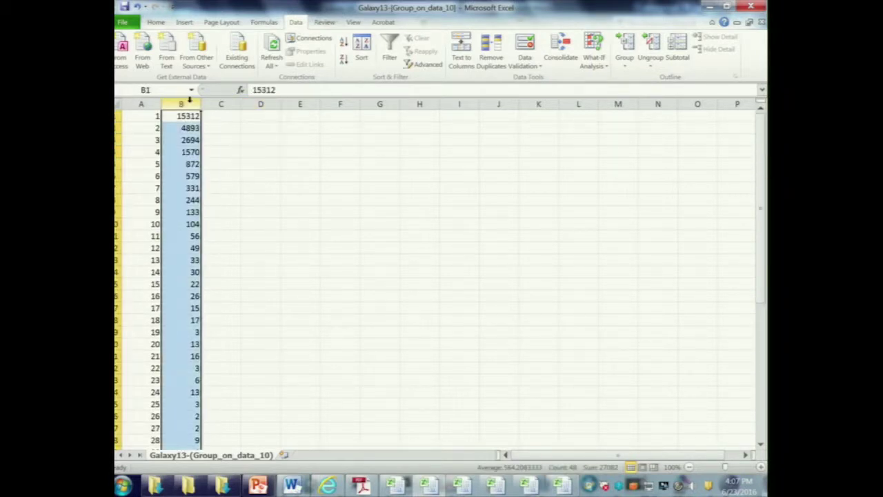
{"action": "left_click", "coordinate": [154, 100], "text": "shift"}
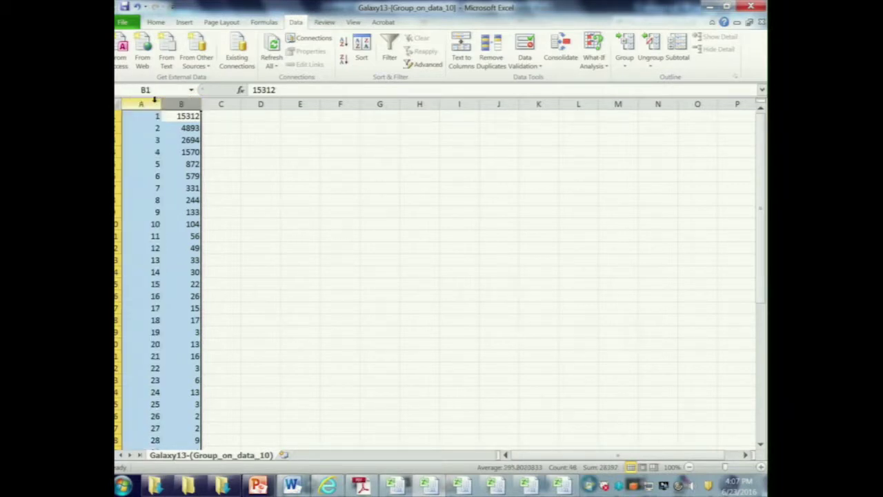
{"action": "left_click", "coordinate": [191, 100]}
{"action": "left_click", "coordinate": [184, 22]}
{"action": "left_click", "coordinate": [316, 48]}
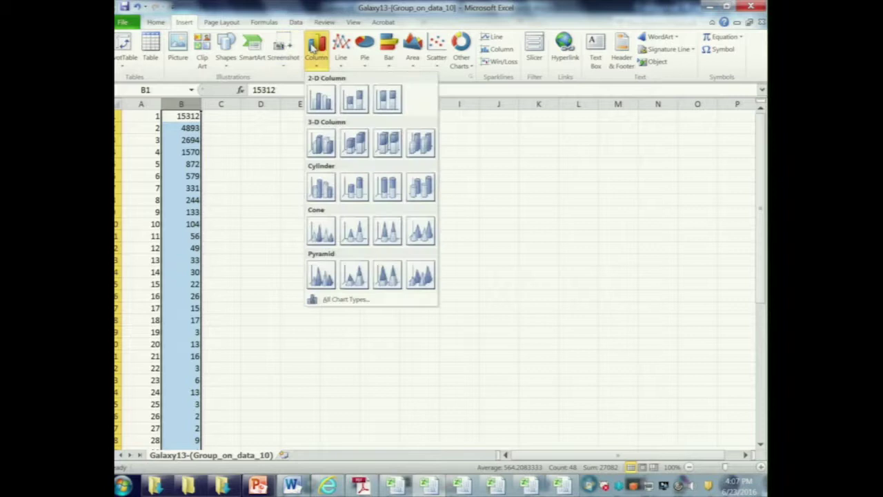
{"action": "left_click", "coordinate": [319, 98]}
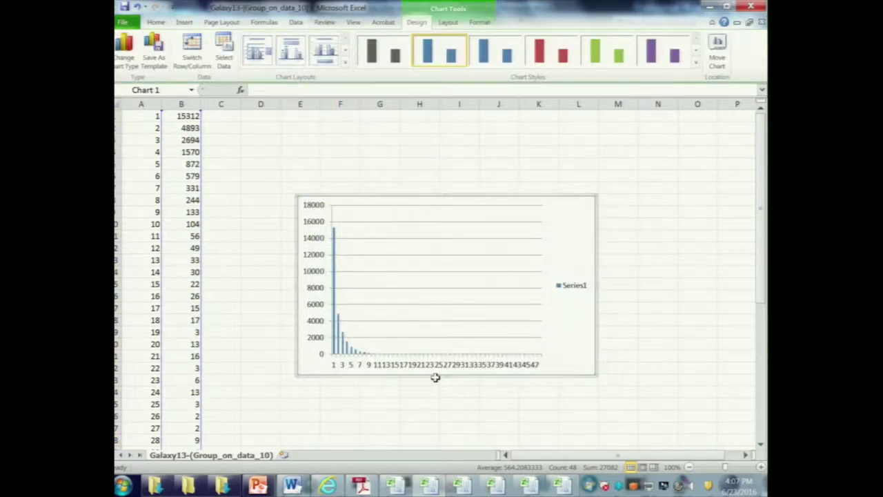
{"action": "left_click", "coordinate": [575, 285]}
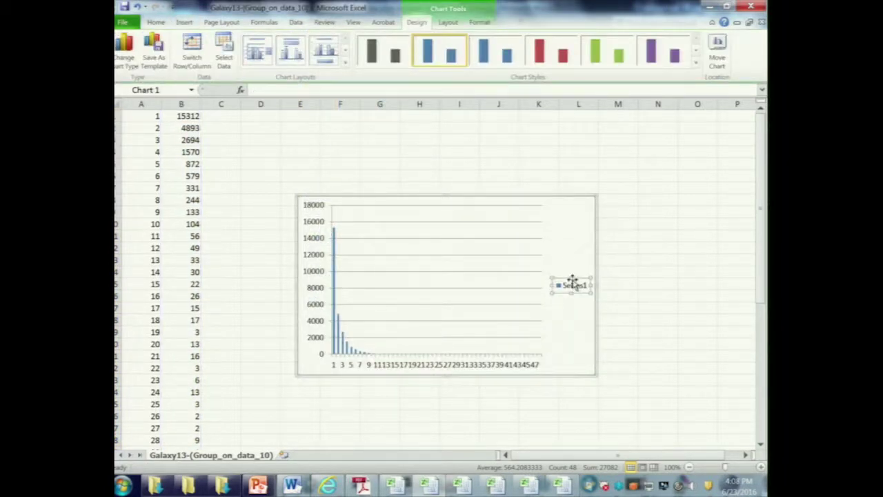
Insert a markers-only scatter chart from all the data in columns A and B, and place it below the column chart.
{"action": "scroll", "coordinate": [572, 280], "scroll_direction": "down", "scroll_amount": 9}
{"action": "left_click_drag", "start_coordinate": [761, 358], "coordinate": [761, 350]}
{"action": "left_click_drag", "start_coordinate": [142, 115], "coordinate": [187, 429]}
{"action": "scroll", "coordinate": [247, 309], "scroll_direction": "up", "scroll_amount": 3}
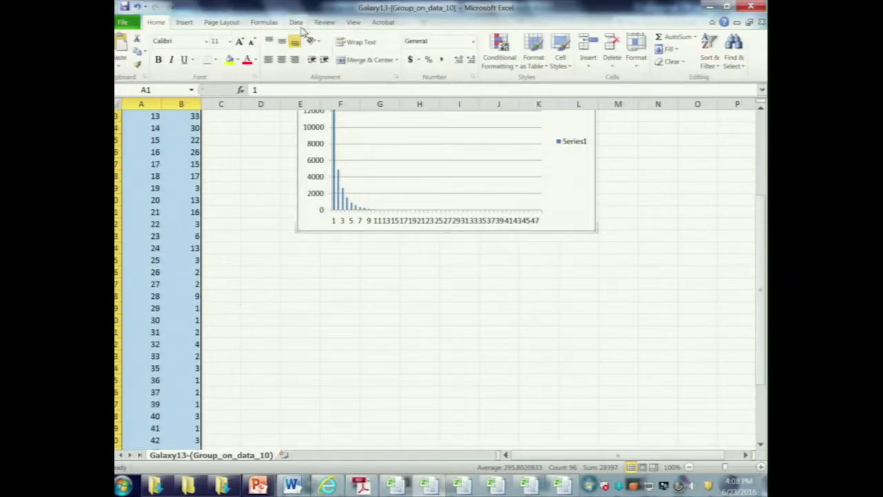
{"action": "left_click", "coordinate": [184, 22]}
{"action": "left_click", "coordinate": [437, 52]}
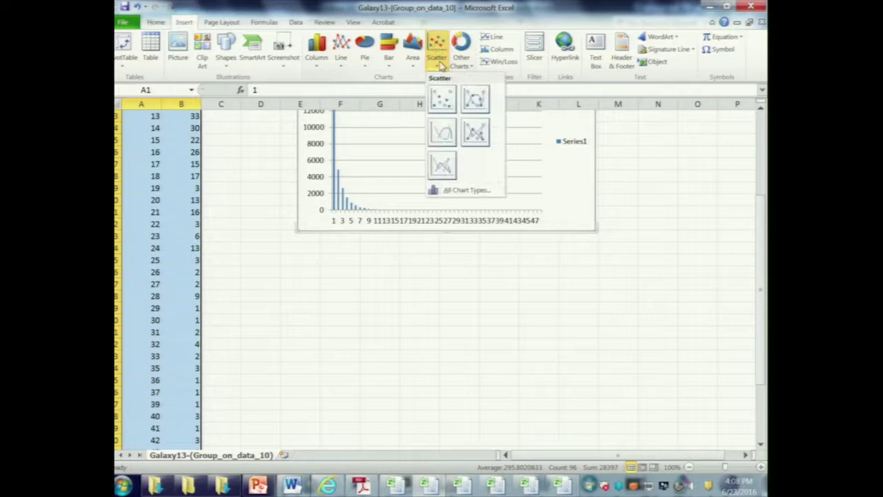
{"action": "left_click", "coordinate": [441, 97]}
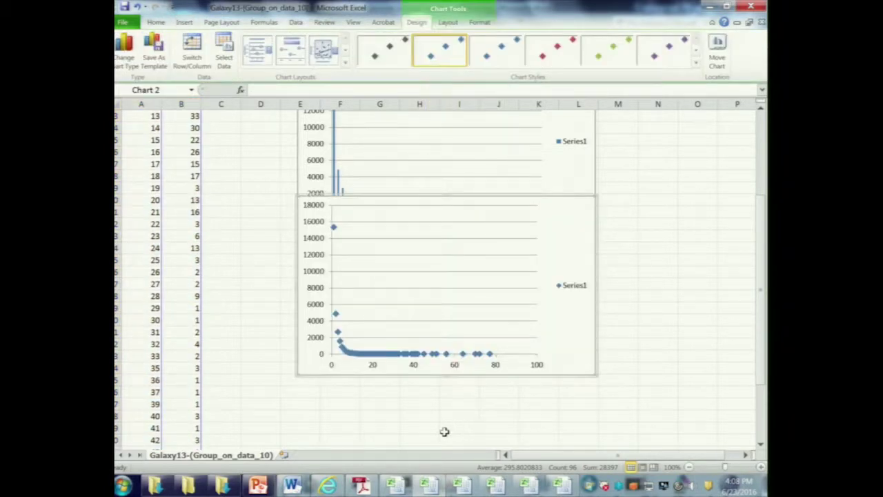
{"action": "left_click_drag", "start_coordinate": [568, 216], "coordinate": [579, 273]}
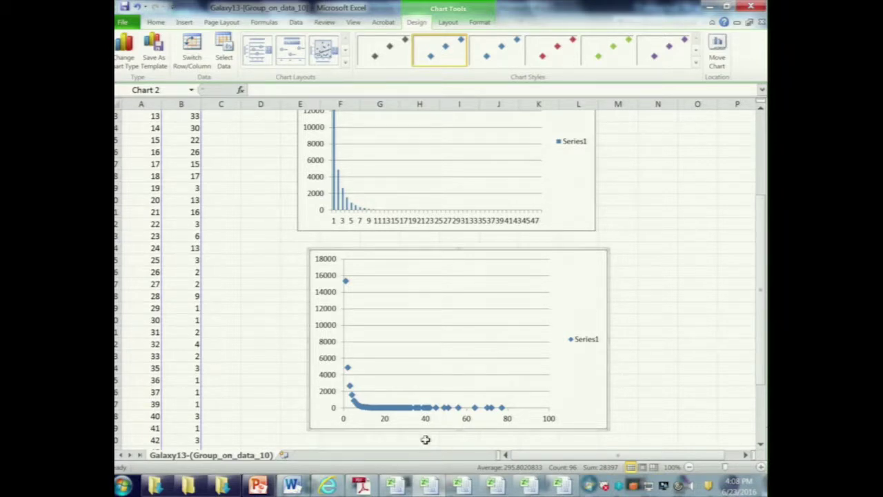
Switch to the Word problem document and read the task and data needed for Challenge #3.
{"action": "mouse_move", "coordinate": [328, 487]}
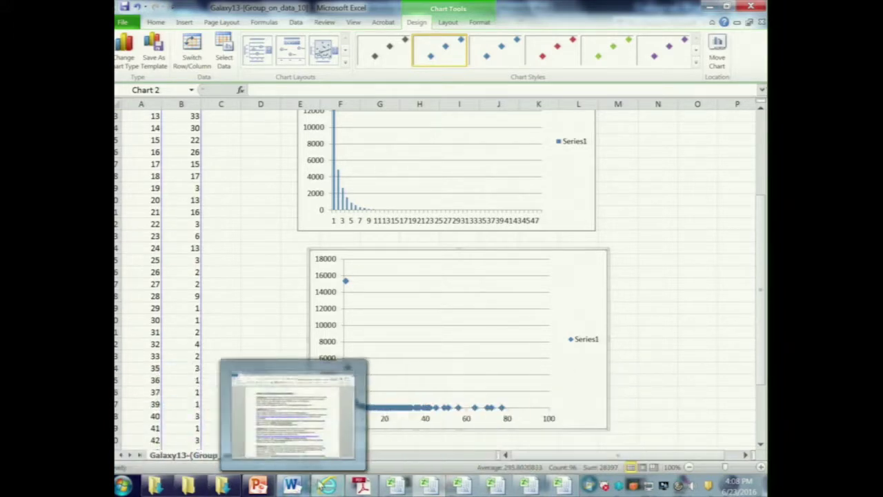
{"action": "left_click", "coordinate": [452, 414]}
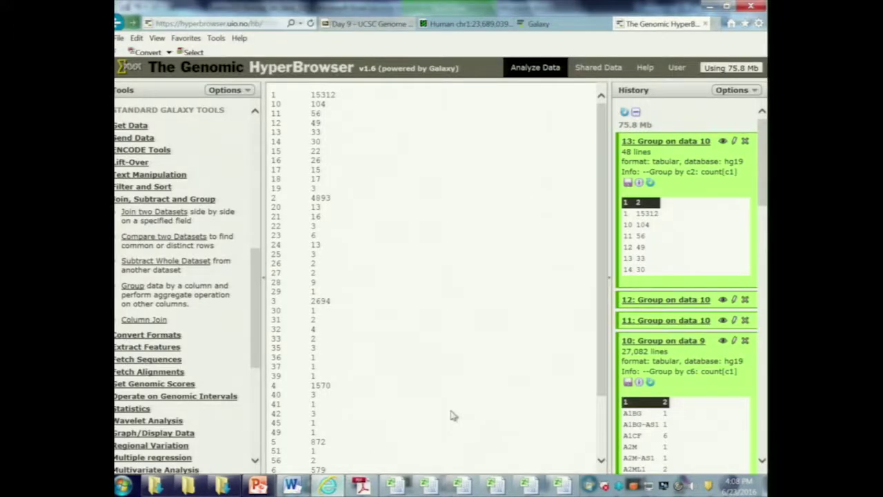
{"action": "left_click", "coordinate": [294, 486]}
{"action": "left_click", "coordinate": [385, 329]}
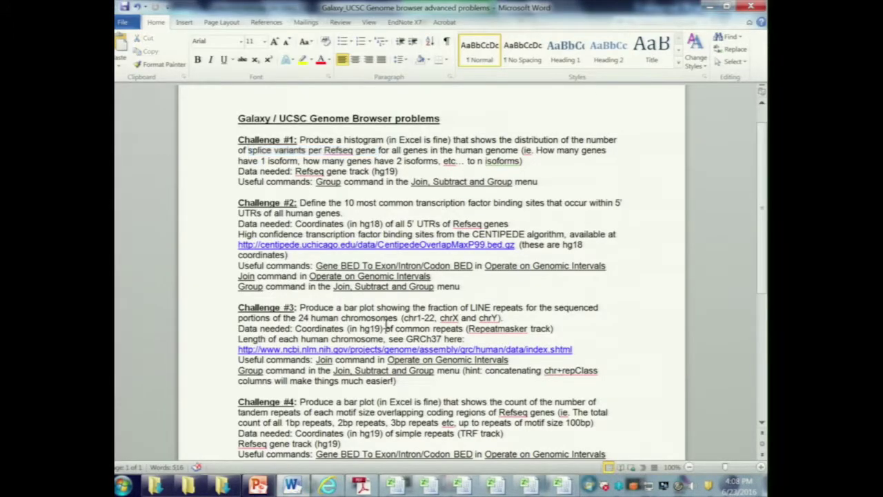
{"action": "scroll", "coordinate": [385, 325], "scroll_direction": "down", "scroll_amount": 2}
{"action": "left_click_drag", "start_coordinate": [330, 250], "coordinate": [571, 279]}
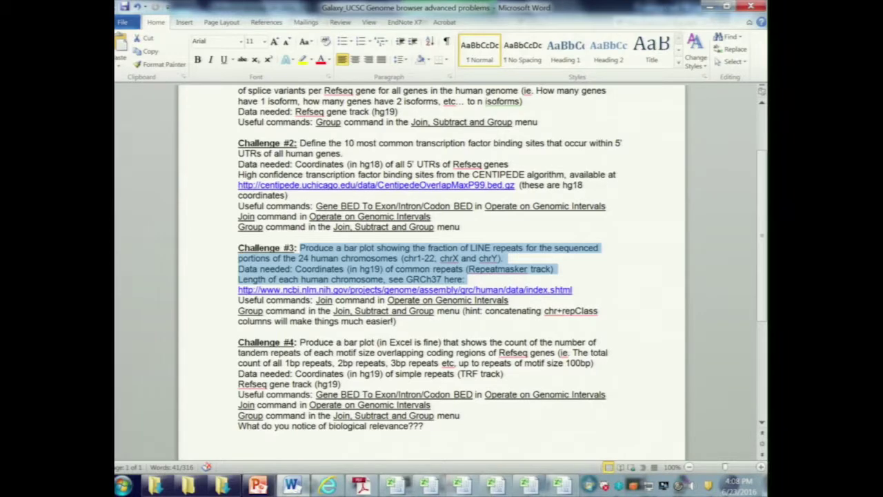
Close the first leftover Excel workbook and the Galaxy7-(Group_on_data_6) workbook without saving changes.
{"action": "right_click", "coordinate": [428, 487]}
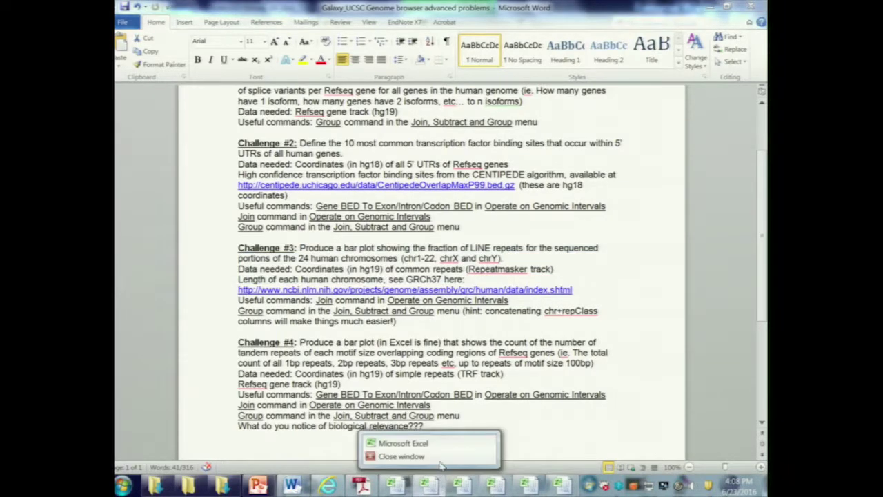
{"action": "left_click", "coordinate": [414, 456]}
{"action": "left_click", "coordinate": [450, 272]}
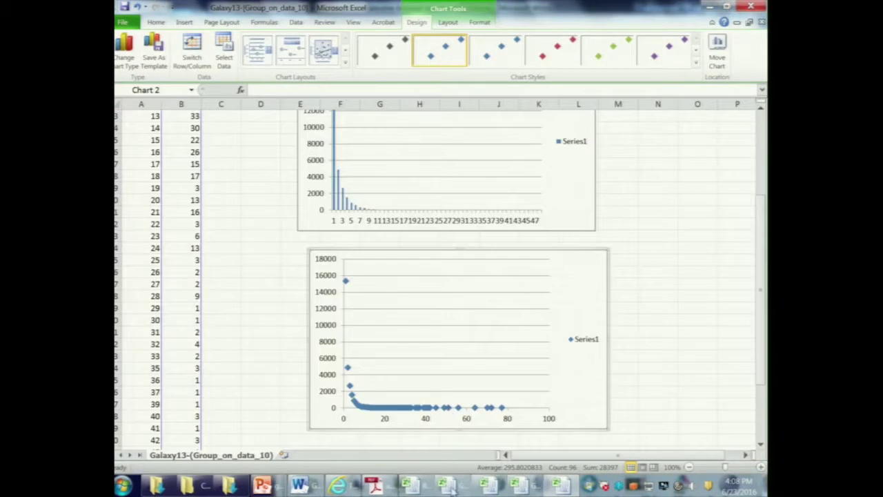
{"action": "right_click", "coordinate": [448, 488]}
{"action": "left_click", "coordinate": [414, 456]}
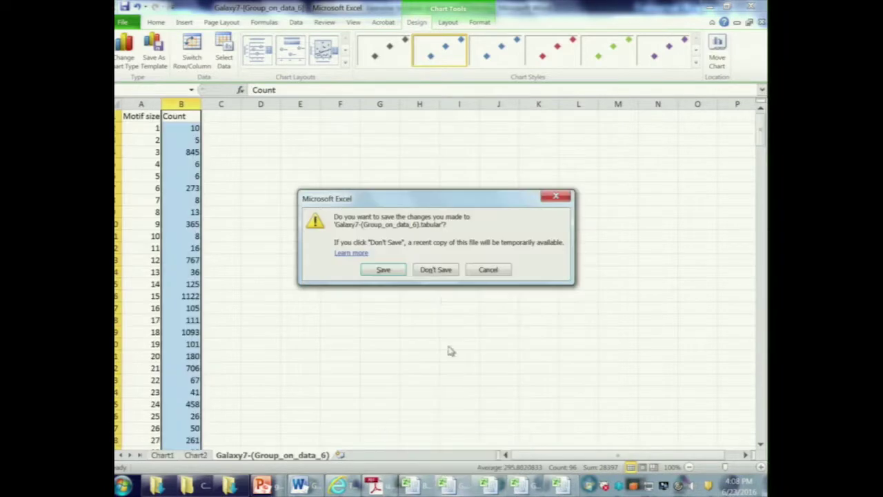
{"action": "left_click", "coordinate": [445, 272]}
Close Galaxy5-(Group_on_data_4), Galaxy11-(Group_on_data_10) and the other leftover Excel workbook without saving, keeping Galaxy13 open.
{"action": "right_click", "coordinate": [473, 487]}
{"action": "left_click", "coordinate": [472, 457]}
{"action": "key", "text": "Escape"}
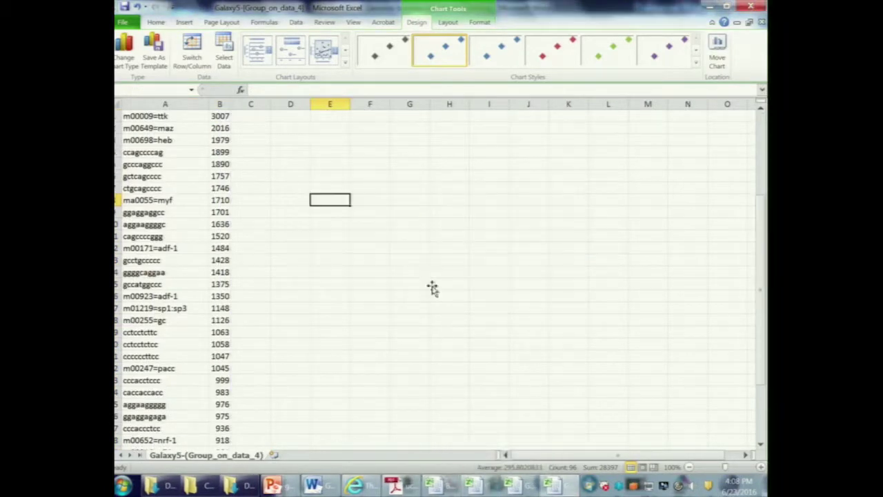
{"action": "right_click", "coordinate": [511, 486]}
{"action": "left_click", "coordinate": [503, 457]}
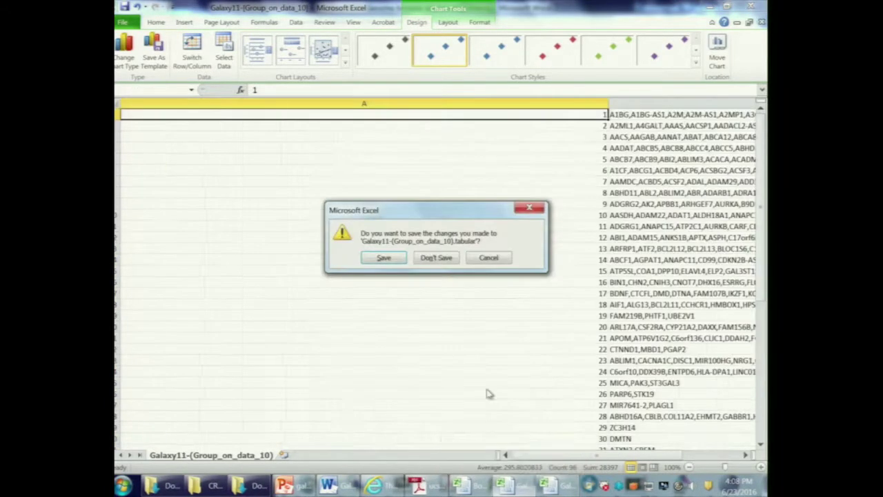
{"action": "left_click", "coordinate": [445, 258]}
{"action": "right_click", "coordinate": [511, 487]}
{"action": "left_click", "coordinate": [511, 457]}
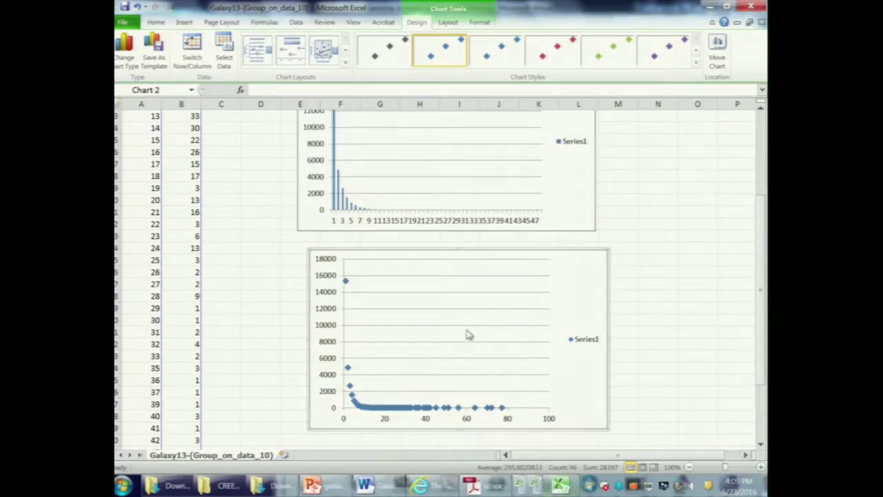
Switch to the Genomic HyperBrowser and open the UCSC Main table browser with assembly Feb. 2009 (GRCh37/hg19) and group Repeats.
{"action": "left_click", "coordinate": [449, 485]}
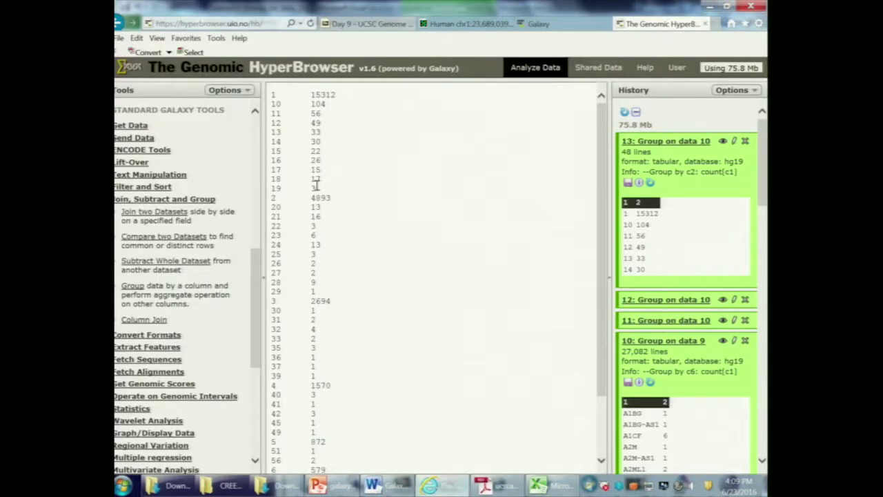
{"action": "left_click", "coordinate": [142, 126]}
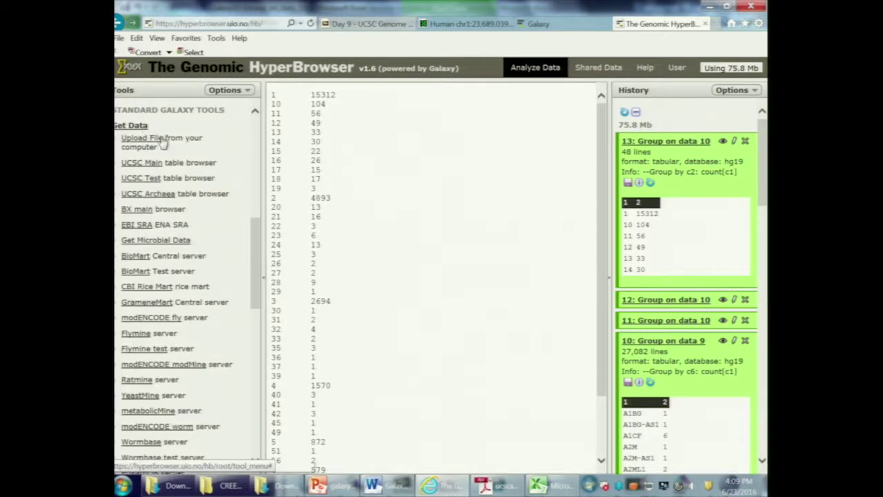
{"action": "left_click", "coordinate": [201, 162]}
{"action": "scroll", "coordinate": [486, 143], "scroll_direction": "down", "scroll_amount": 3}
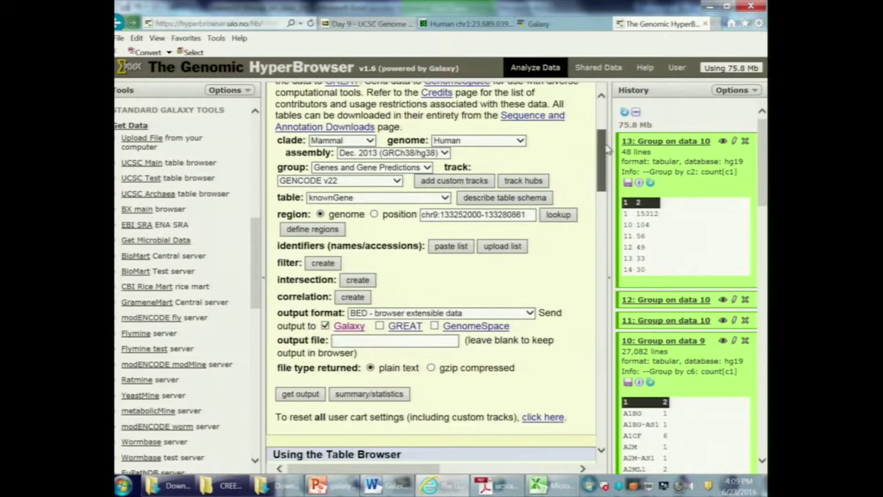
{"action": "left_click", "coordinate": [445, 153]}
{"action": "left_click", "coordinate": [431, 166]}
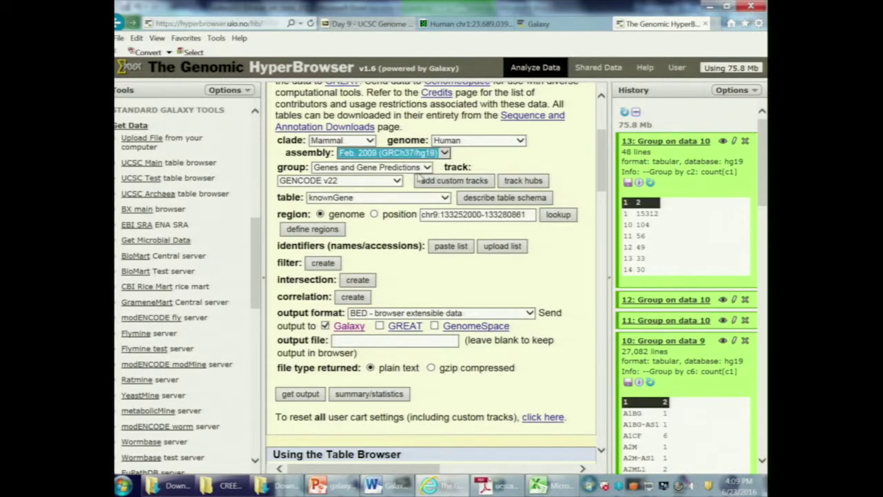
{"action": "left_click", "coordinate": [427, 323]}
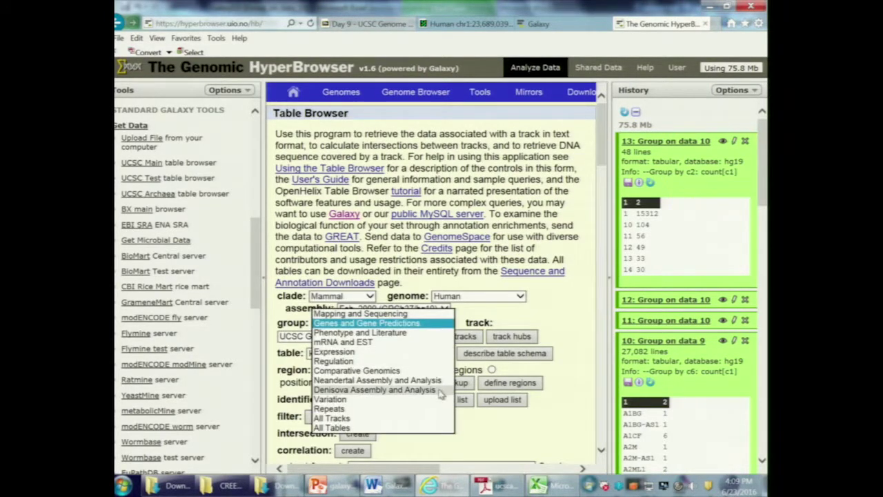
{"action": "left_click", "coordinate": [431, 409]}
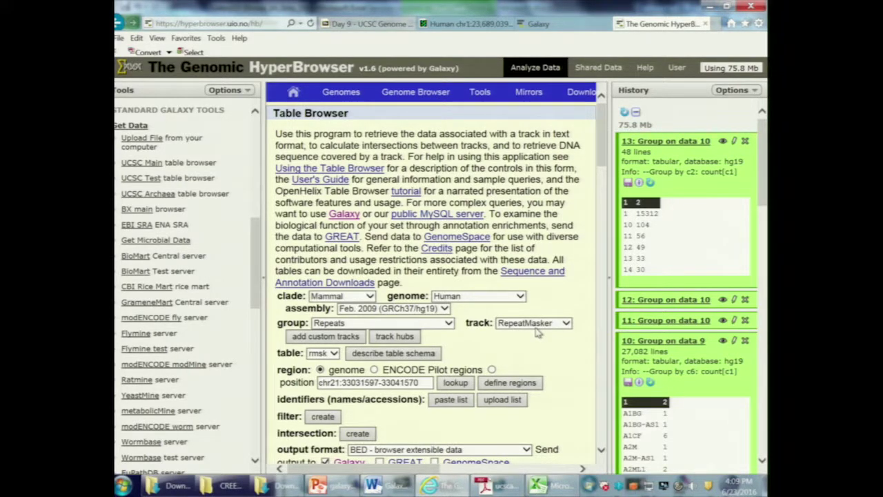
Create a filter on the RepeatMasker rmsk table and send the BED output to Galaxy with one record per Whole Gene.
{"action": "scroll", "coordinate": [538, 332], "scroll_direction": "down", "scroll_amount": 3}
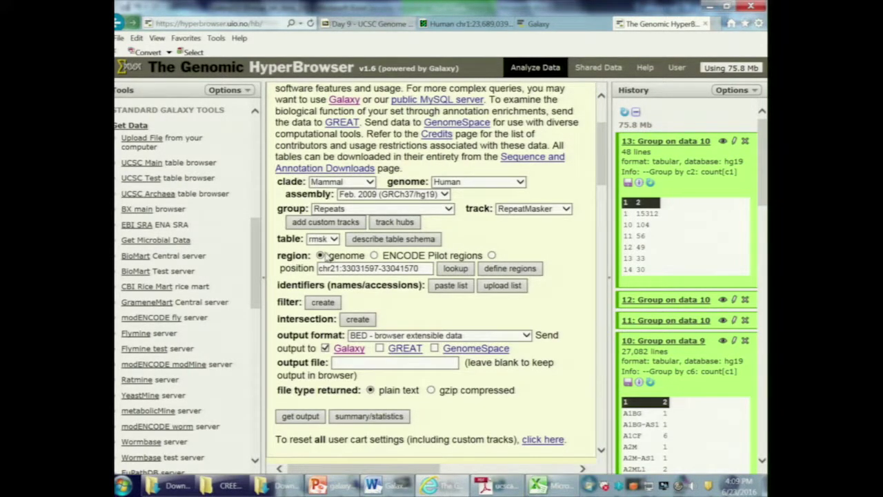
{"action": "left_click", "coordinate": [411, 335]}
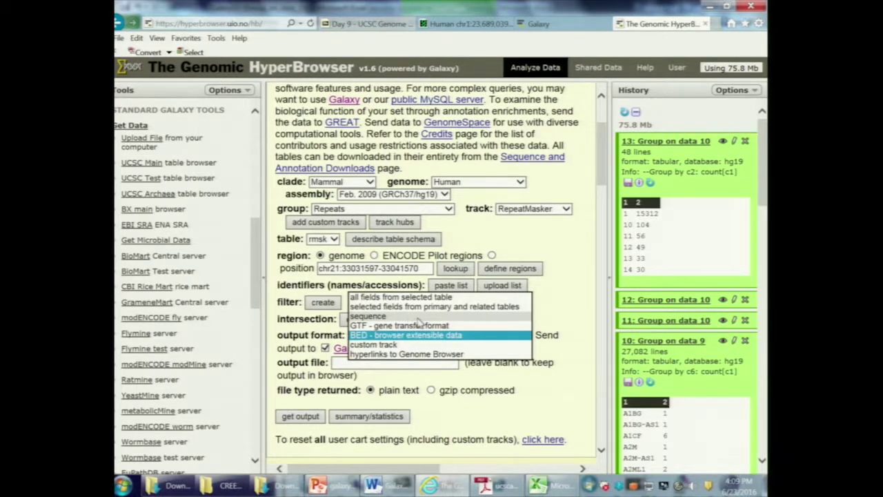
{"action": "left_click", "coordinate": [571, 292]}
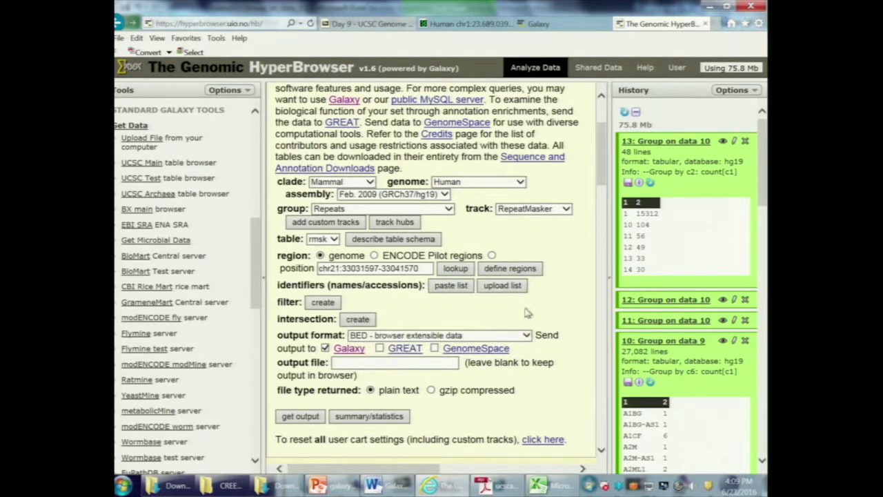
{"action": "left_click", "coordinate": [323, 304]}
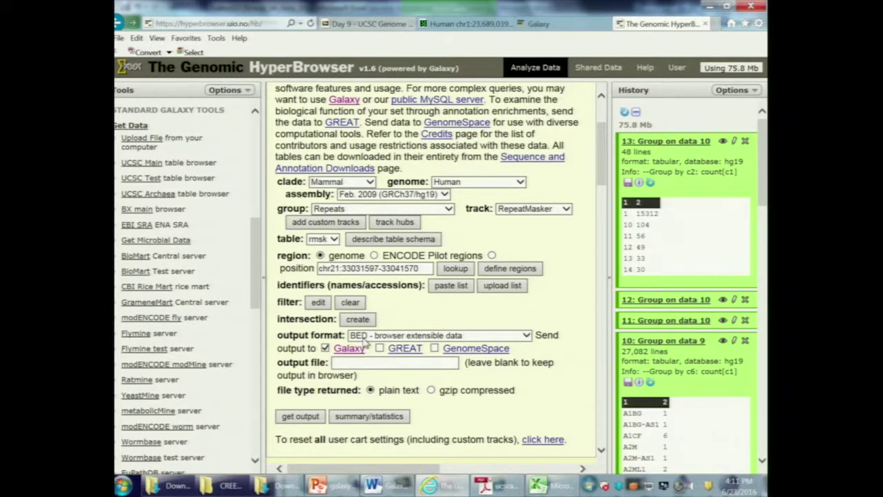
{"action": "left_click", "coordinate": [312, 416]}
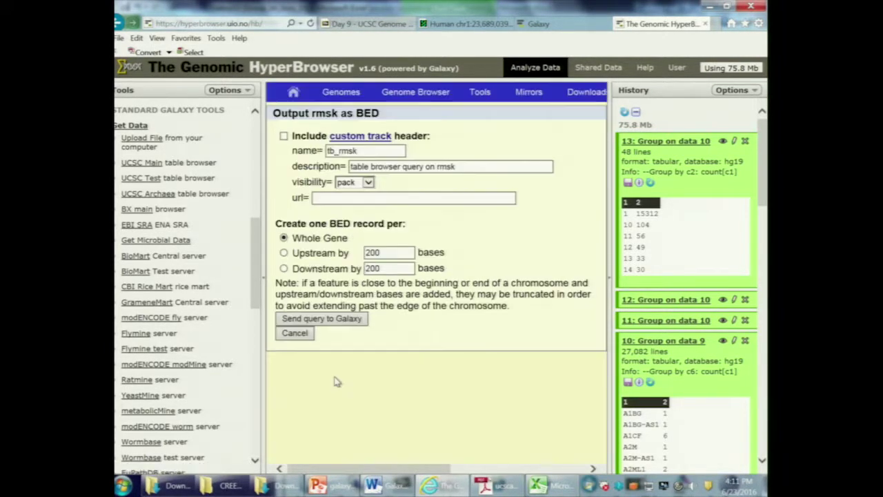
{"action": "left_click", "coordinate": [336, 319]}
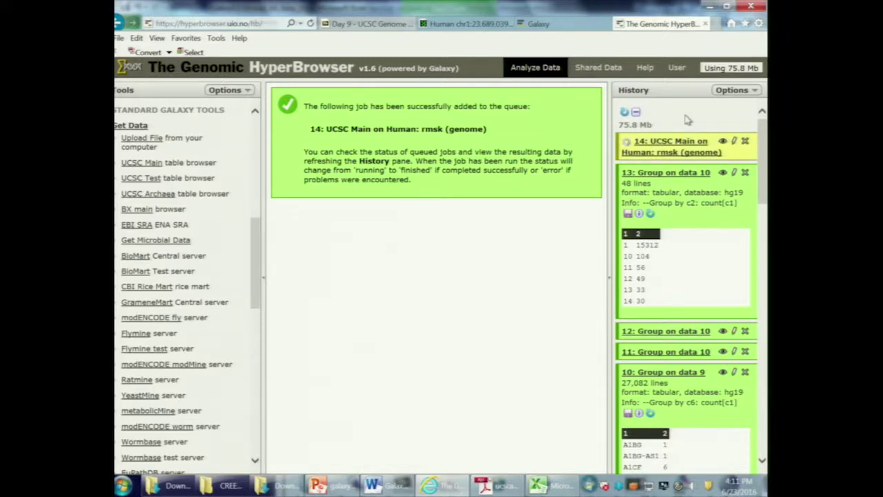
Switch back to the Word problem document and open the NCBI link for human chromosome lengths given under Challenge #3.
{"action": "left_click", "coordinate": [375, 485]}
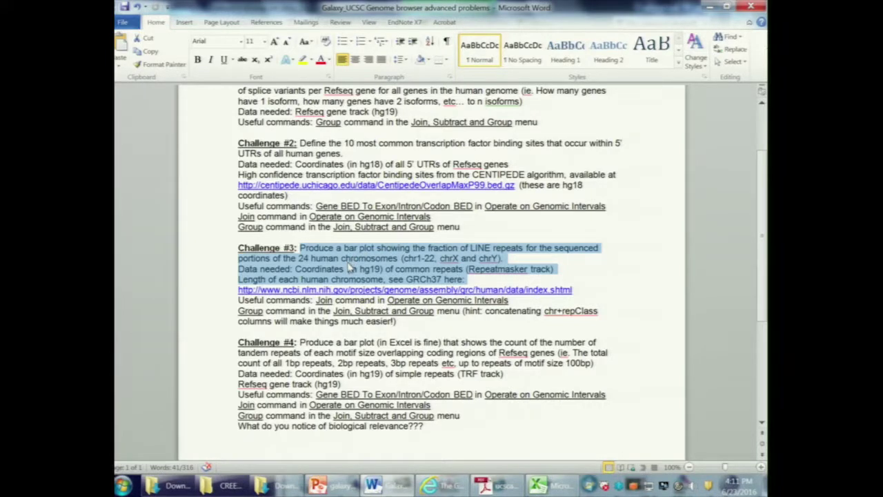
{"action": "left_click", "coordinate": [246, 280]}
{"action": "left_click_drag", "start_coordinate": [246, 279], "coordinate": [461, 281]}
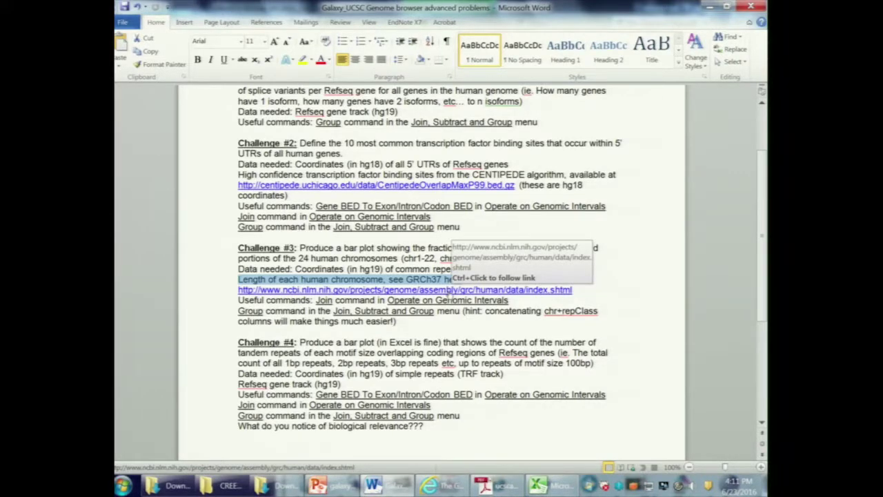
{"action": "left_click", "coordinate": [449, 292], "text": "ctrl"}
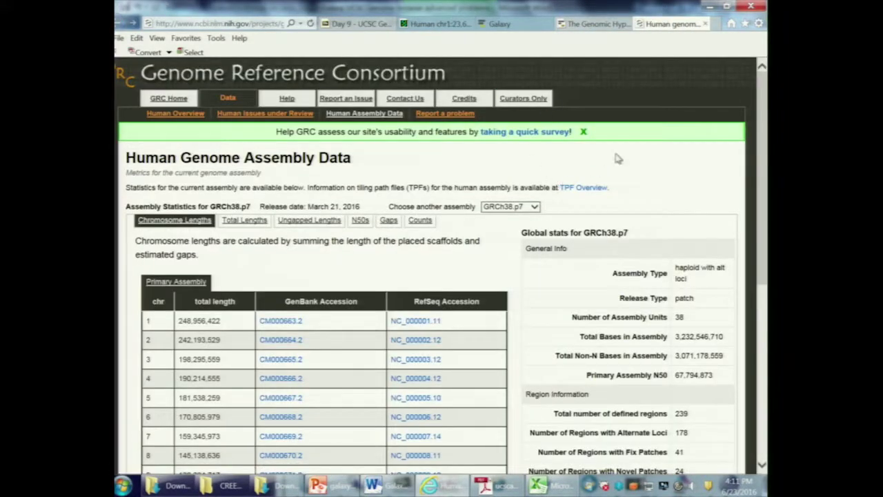
Show the assembly statistics for GRCh37 on the Human Genome Assembly Data page.
{"action": "left_click", "coordinate": [534, 207]}
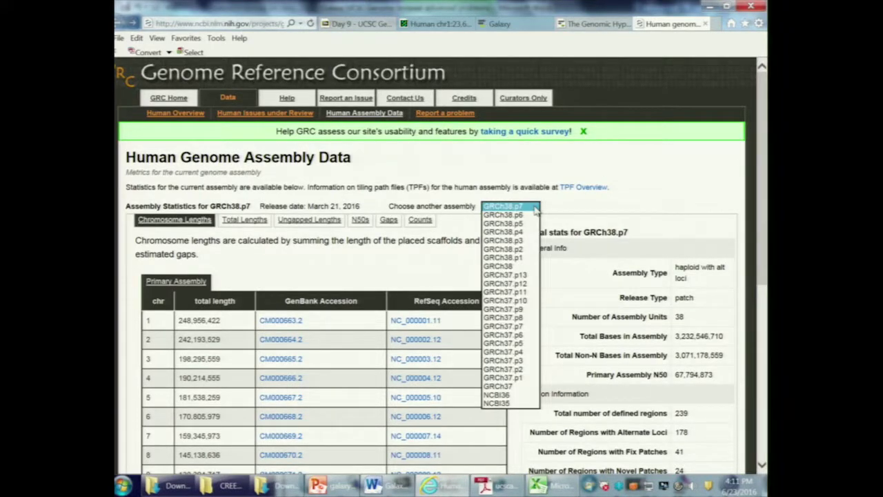
{"action": "left_click", "coordinate": [518, 386]}
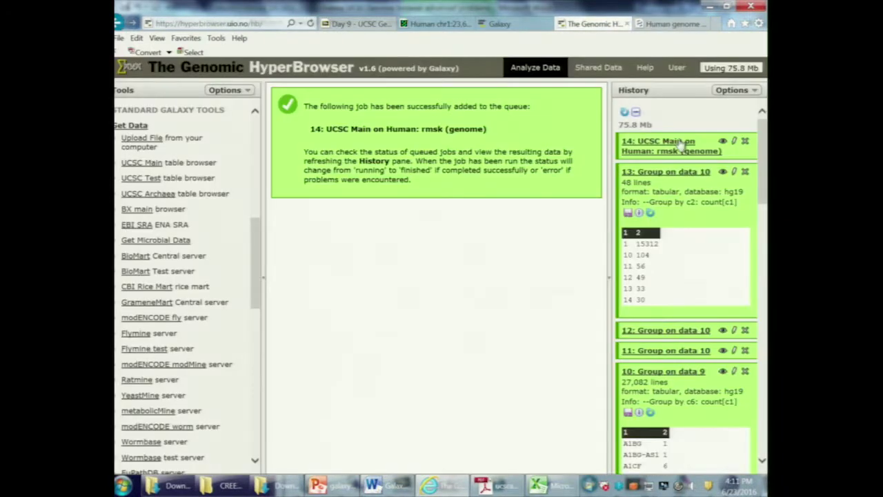
Switch to the Genomic HyperBrowser and view dataset 14 (rmsk), examining its coordinate and repeat name columns.
{"action": "left_click", "coordinate": [619, 23]}
{"action": "left_click", "coordinate": [722, 143]}
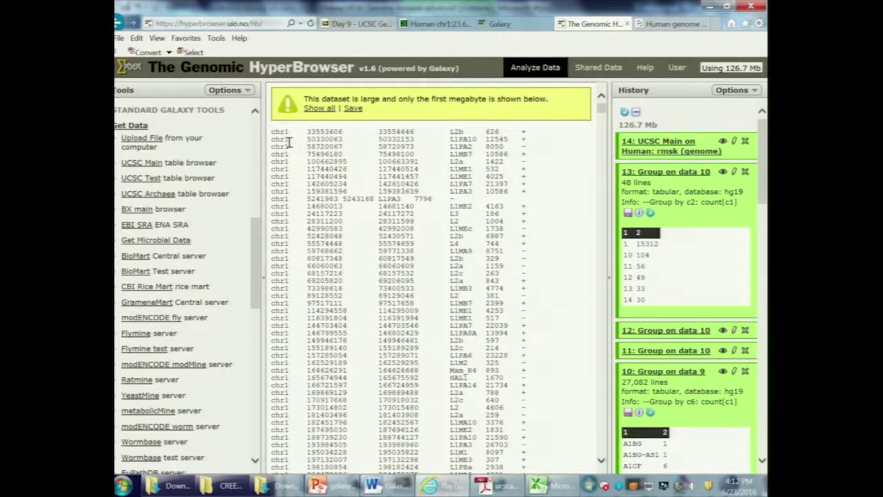
{"action": "left_click_drag", "start_coordinate": [280, 133], "coordinate": [434, 135]}
{"action": "double_click", "coordinate": [457, 132]}
{"action": "left_click_drag", "start_coordinate": [451, 192], "coordinate": [465, 192]}
Check the GRCh37 chromosome length table and reread Challenge #3's wording on the fraction of LINE repeats in the Word problem document.
{"action": "key", "text": "ctrl+Tab"}
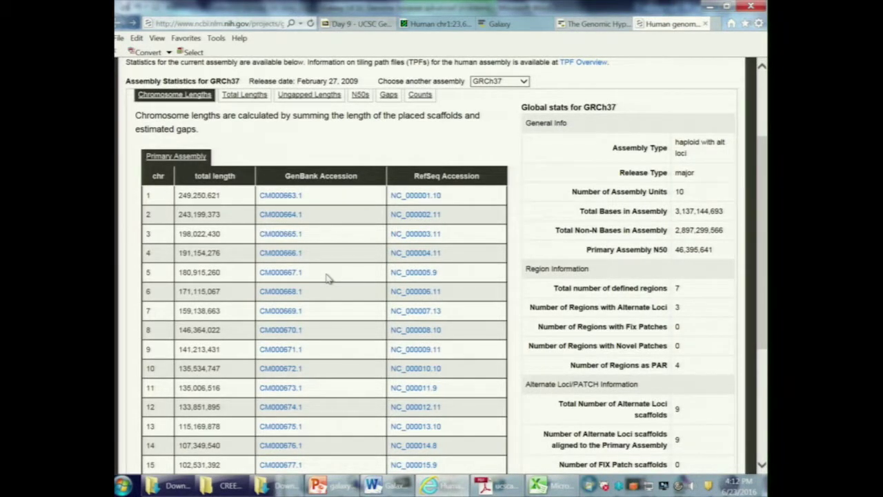
{"action": "scroll", "coordinate": [328, 278], "scroll_direction": "up", "scroll_amount": 3}
{"action": "left_click", "coordinate": [373, 486]}
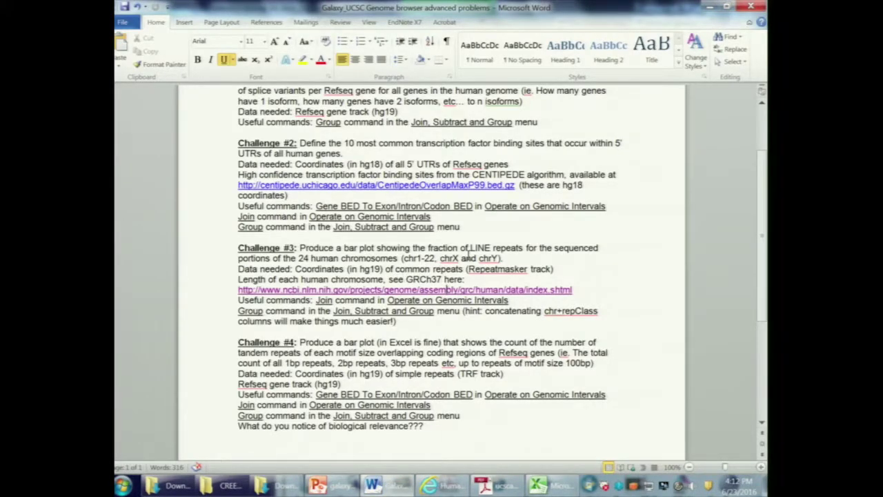
{"action": "left_click_drag", "start_coordinate": [428, 248], "coordinate": [526, 247]}
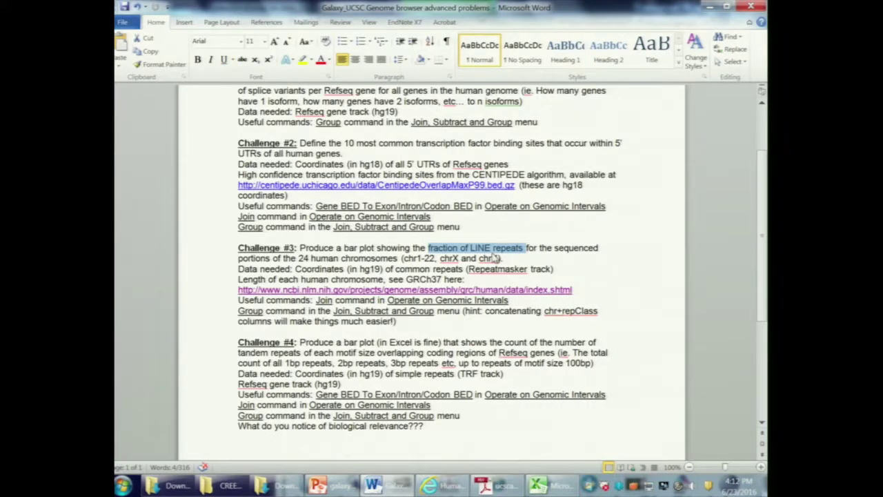
Return to the HyperBrowser in the web browser and examine the chromosome column in the first rows of dataset 14.
{"action": "left_click", "coordinate": [430, 485]}
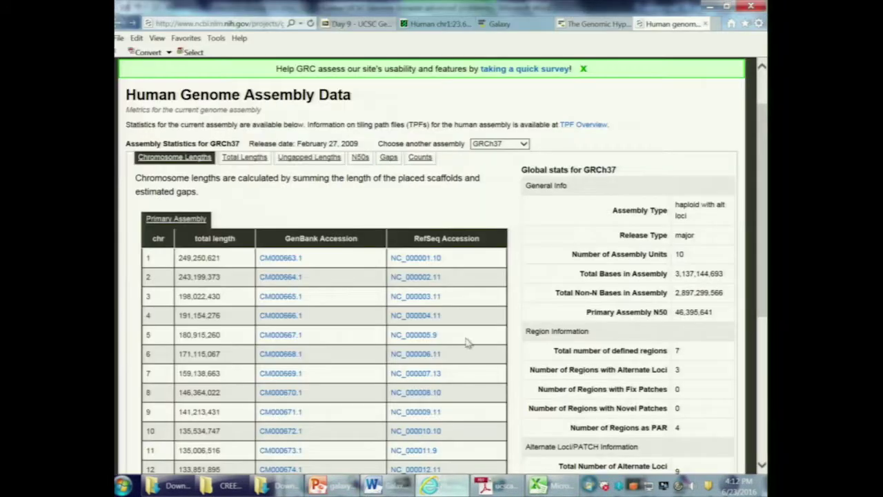
{"action": "left_click", "coordinate": [595, 23]}
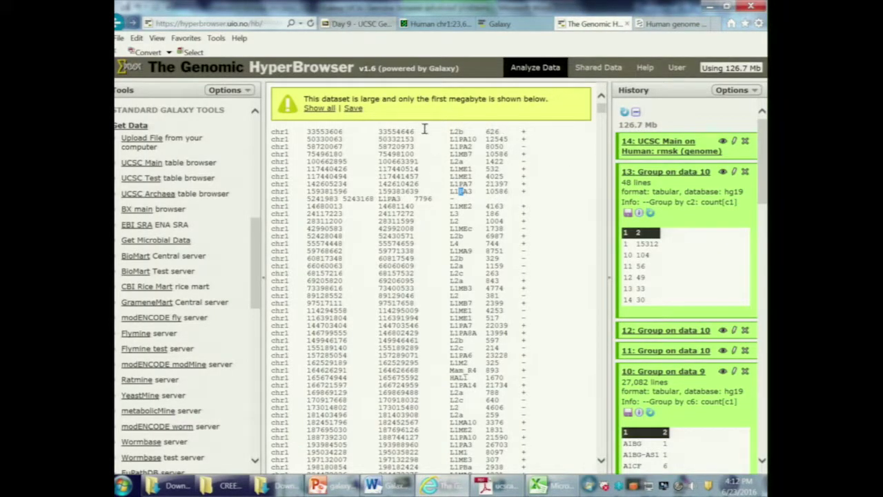
{"action": "left_click_drag", "start_coordinate": [276, 131], "coordinate": [288, 181]}
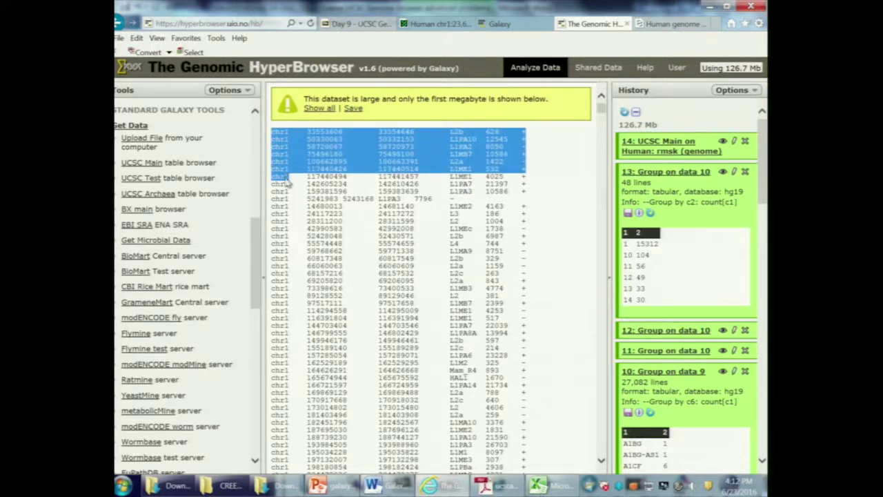
{"action": "left_click", "coordinate": [137, 126]}
{"action": "left_click", "coordinate": [183, 199]}
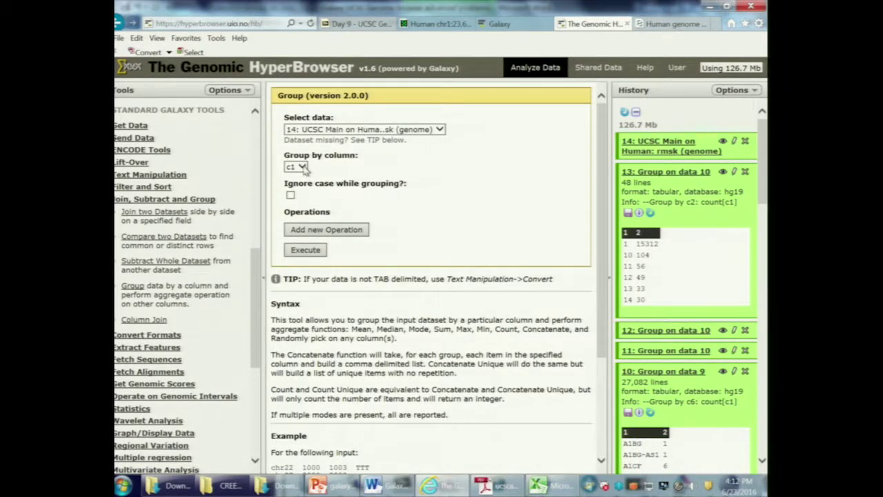
{"action": "left_click", "coordinate": [330, 232]}
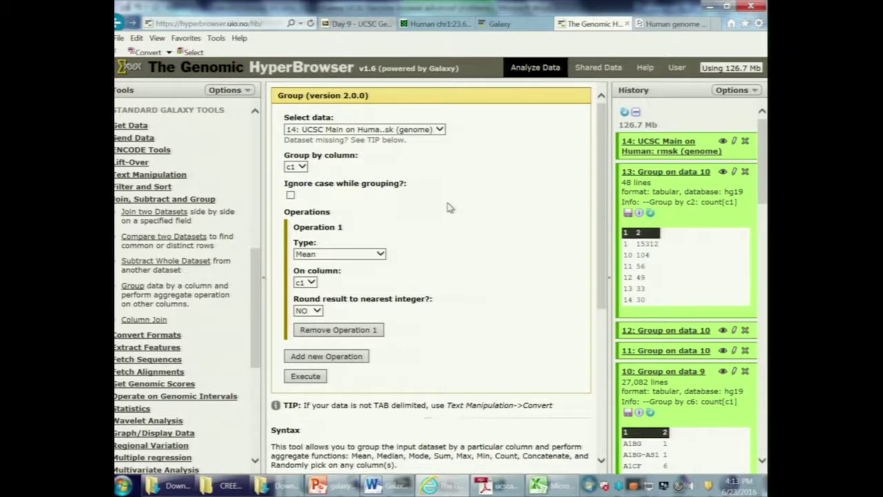
View dataset 14 again and examine its start, end and score columns to decide which column to sum.
{"action": "left_click", "coordinate": [722, 141]}
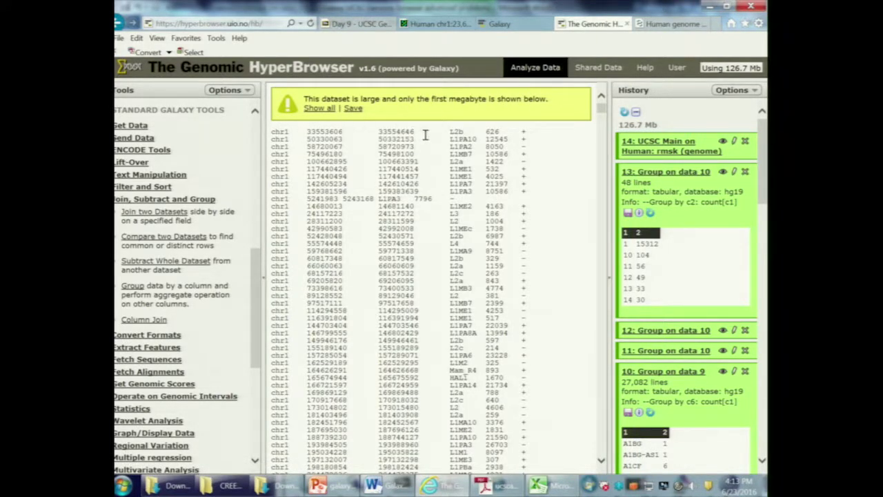
{"action": "double_click", "coordinate": [495, 131]}
{"action": "left_click", "coordinate": [496, 131]}
{"action": "double_click", "coordinate": [494, 131]}
{"action": "double_click", "coordinate": [399, 131]}
{"action": "double_click", "coordinate": [324, 132]}
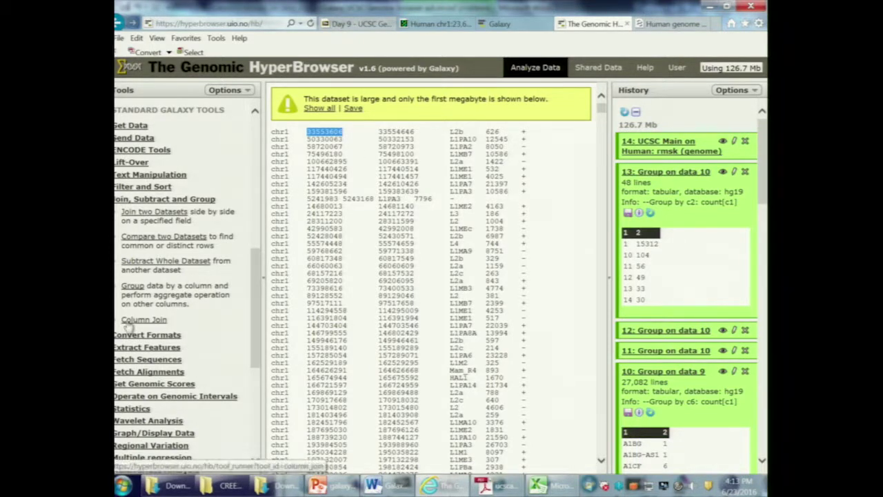
{"action": "left_click", "coordinate": [132, 291]}
{"action": "left_click", "coordinate": [723, 142]}
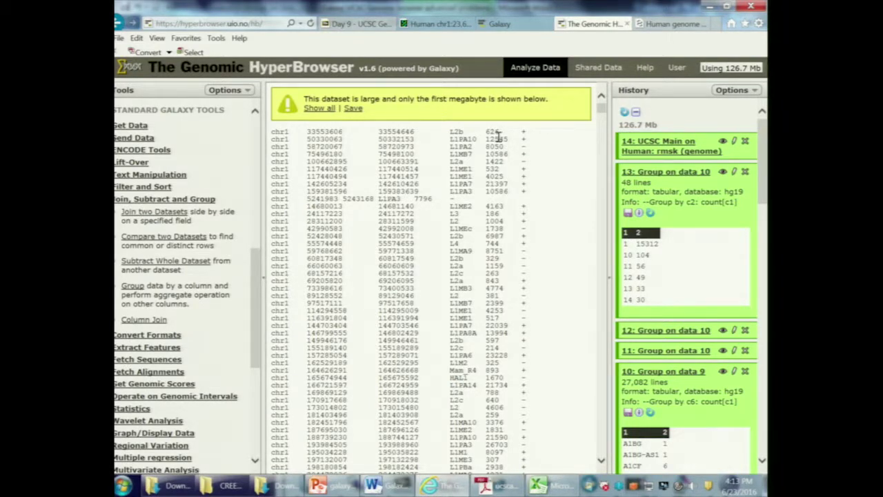
Run Group on dataset 14 by column c1 with a Sum operation on column c5, leaving rounding at NO.
{"action": "left_click", "coordinate": [135, 288]}
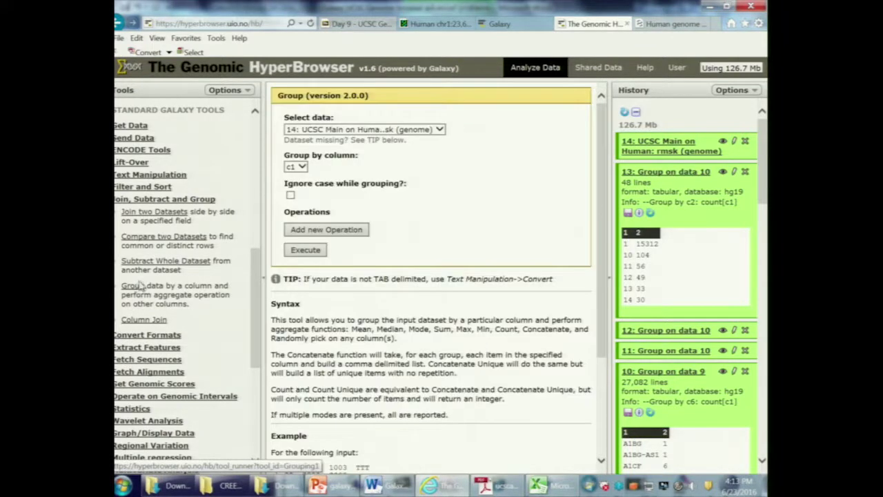
{"action": "left_click", "coordinate": [319, 231]}
{"action": "left_click", "coordinate": [334, 255]}
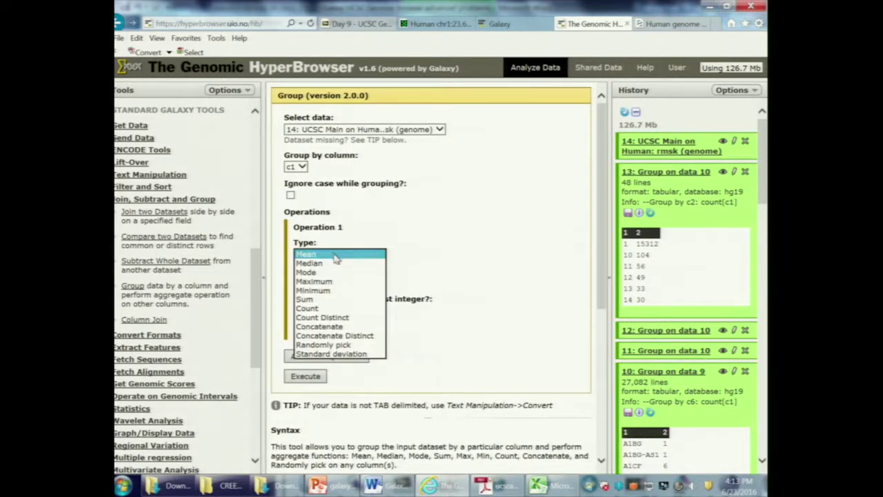
{"action": "left_click", "coordinate": [332, 300]}
{"action": "left_click", "coordinate": [305, 283]}
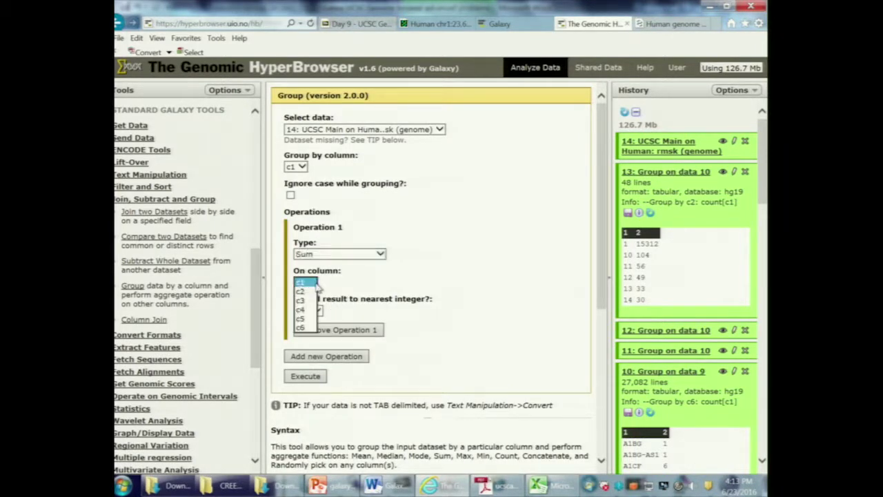
{"action": "left_click", "coordinate": [304, 322]}
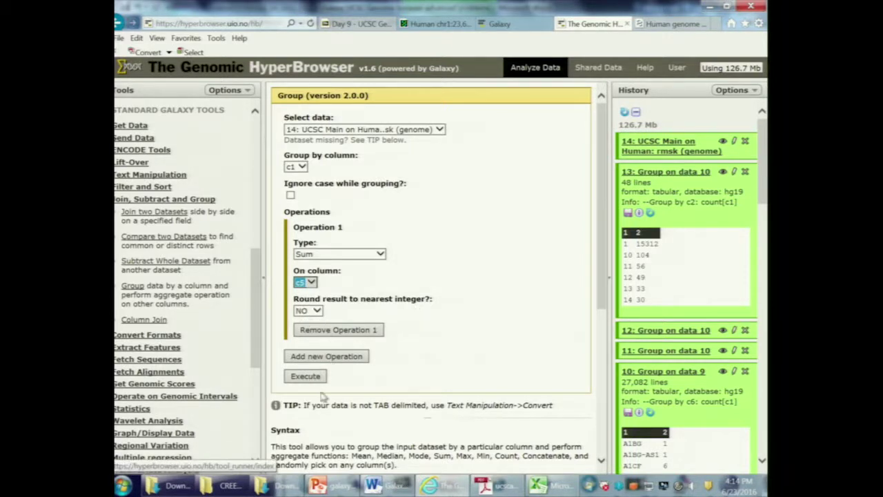
{"action": "left_click", "coordinate": [306, 377]}
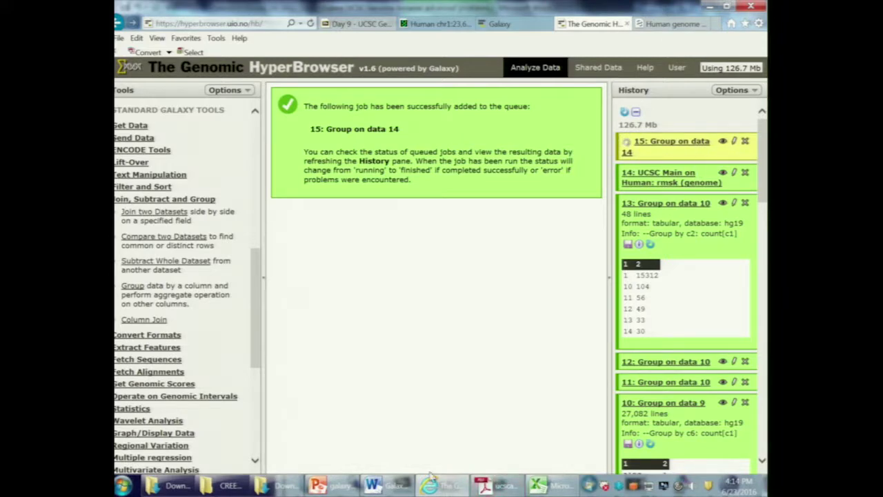
Copy the whole GRCh37 chromosome length table, from header to chromosome Y, and create a new blank Excel workbook for it.
{"action": "left_click", "coordinate": [676, 24]}
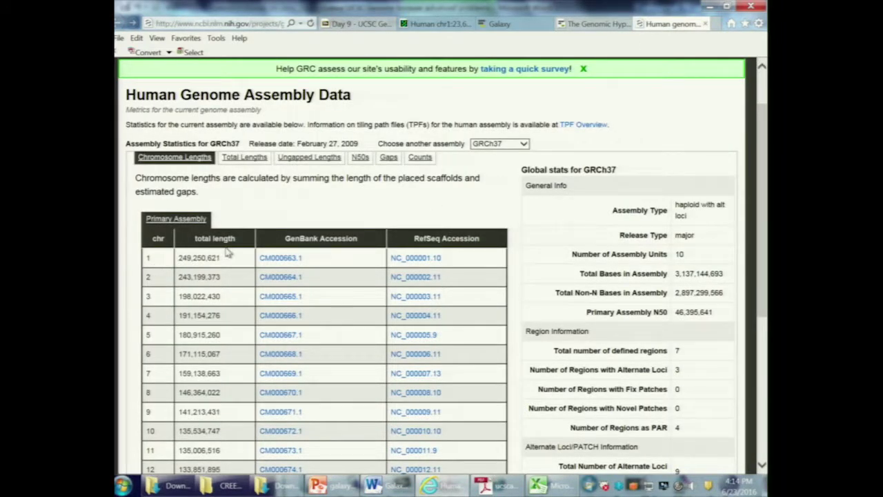
{"action": "left_click_drag", "start_coordinate": [157, 238], "coordinate": [454, 472]}
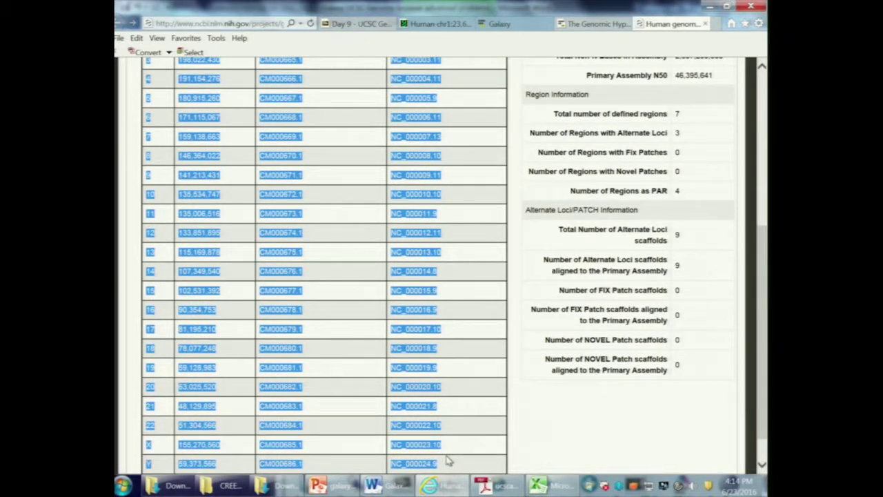
{"action": "left_click", "coordinate": [537, 486]}
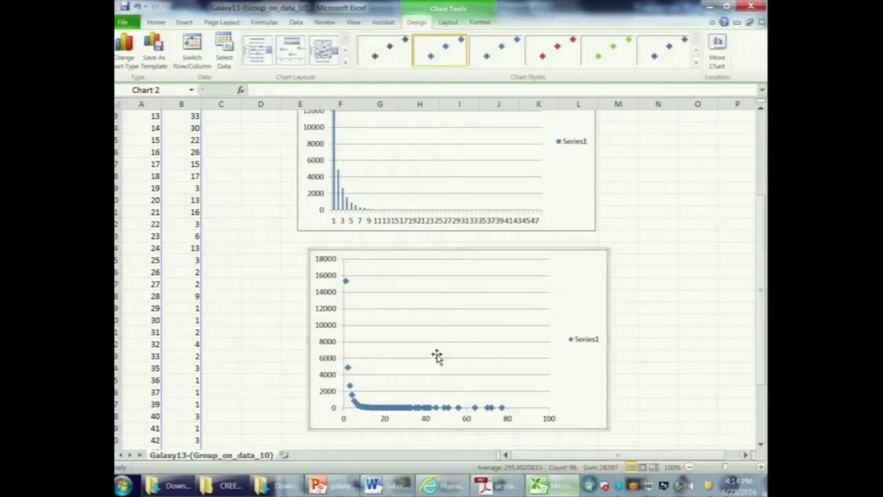
{"action": "key", "text": "ctrl+n"}
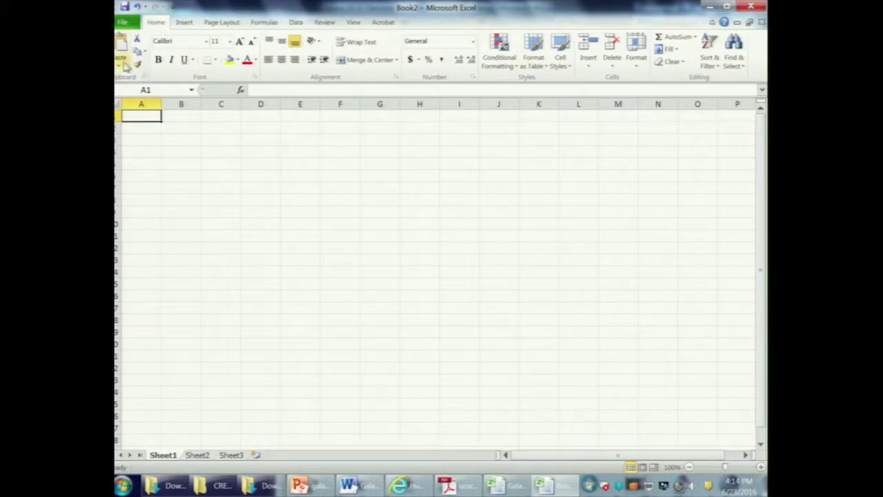
Try pasting the copied chromosome table as Text with Paste Special in the new workbook, and undo the paste.
{"action": "left_click", "coordinate": [123, 61]}
{"action": "left_click", "coordinate": [144, 121]}
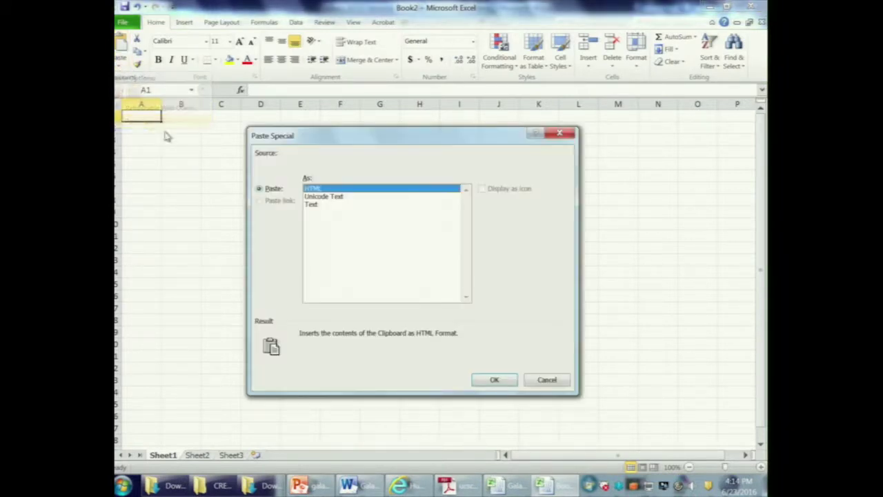
{"action": "left_click", "coordinate": [315, 205]}
{"action": "left_click", "coordinate": [494, 380]}
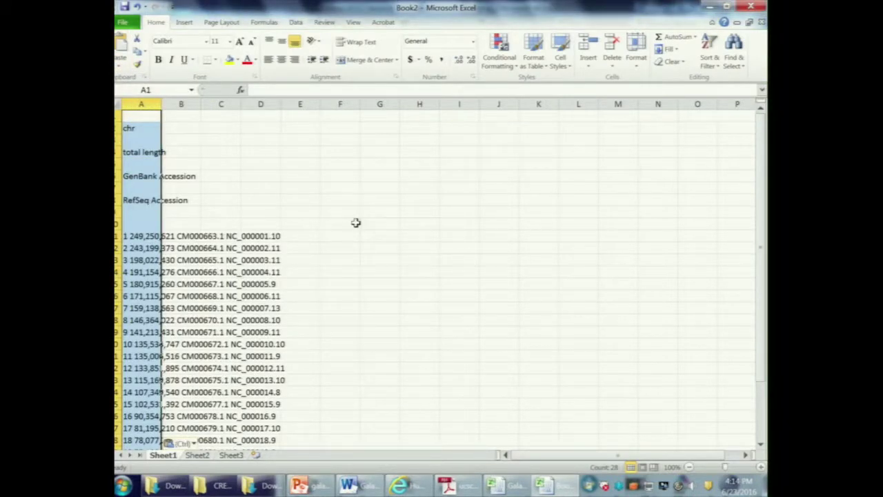
{"action": "key", "text": "ctrl+z"}
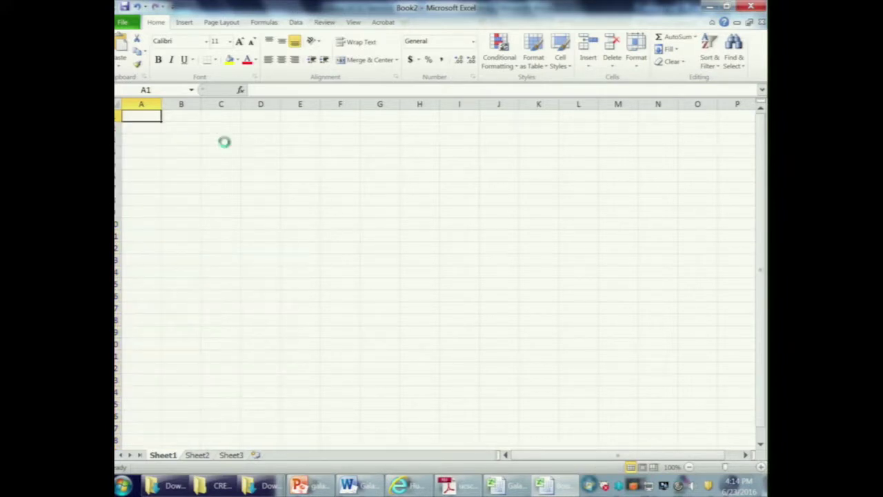
Paste the chromosome table with its formatting, autofit the columns, and clear the GenBank and RefSeq Accession columns.
{"action": "key", "text": "ctrl+v"}
{"action": "left_click", "coordinate": [117, 102]}
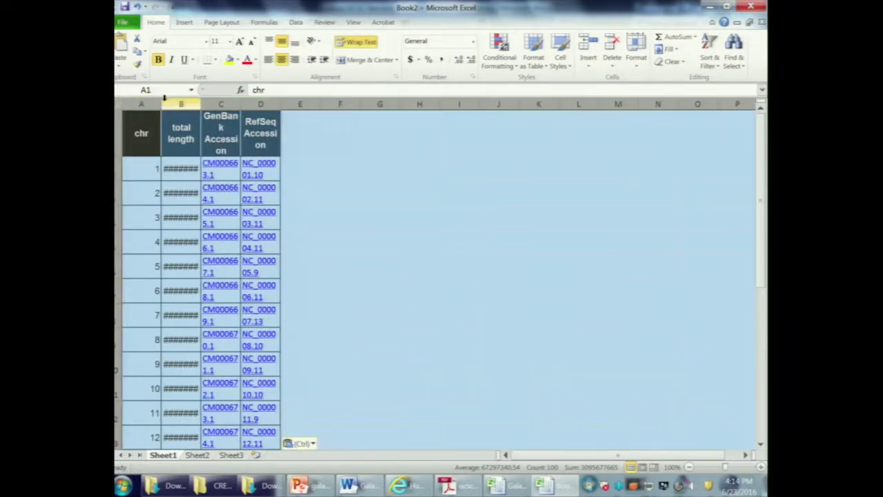
{"action": "double_click", "coordinate": [161, 104]}
{"action": "left_click_drag", "start_coordinate": [212, 104], "coordinate": [254, 102]}
{"action": "key", "text": "Delete"}
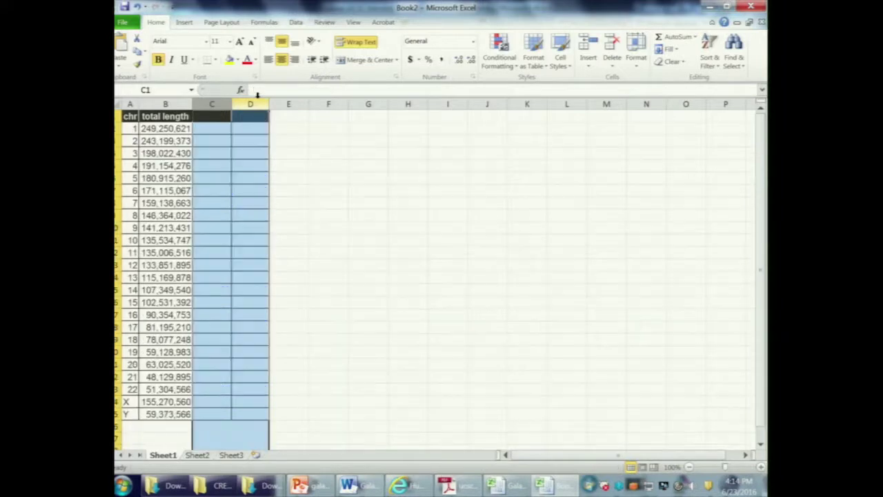
{"action": "left_click", "coordinate": [296, 177]}
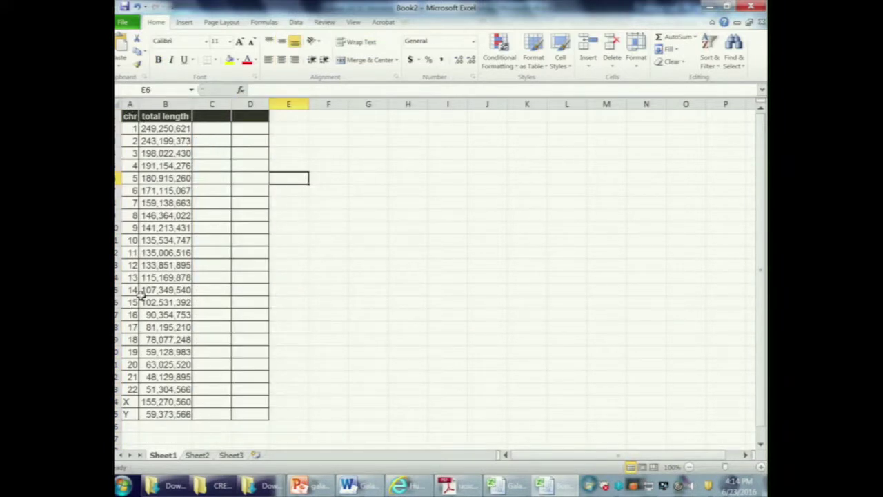
{"action": "left_click", "coordinate": [408, 190]}
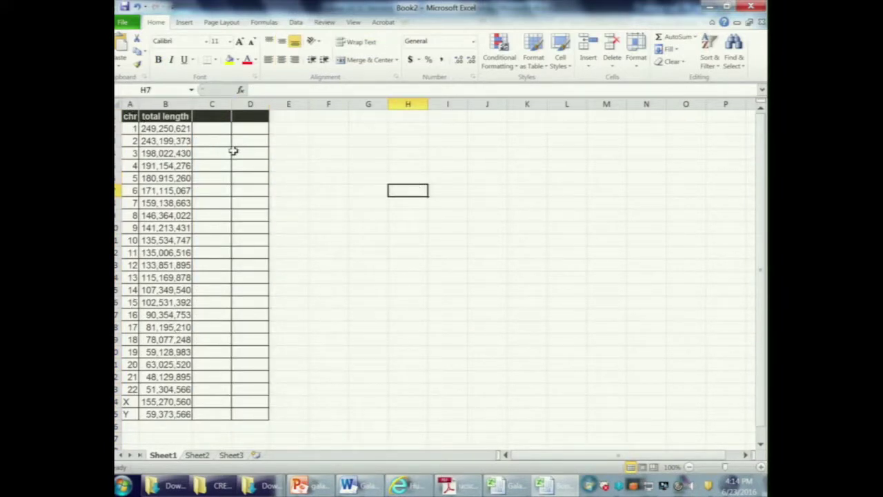
Switch back to the HyperBrowser and view dataset 15 (Group on data 14), examining the summed value for chr1.
{"action": "left_click", "coordinate": [398, 486]}
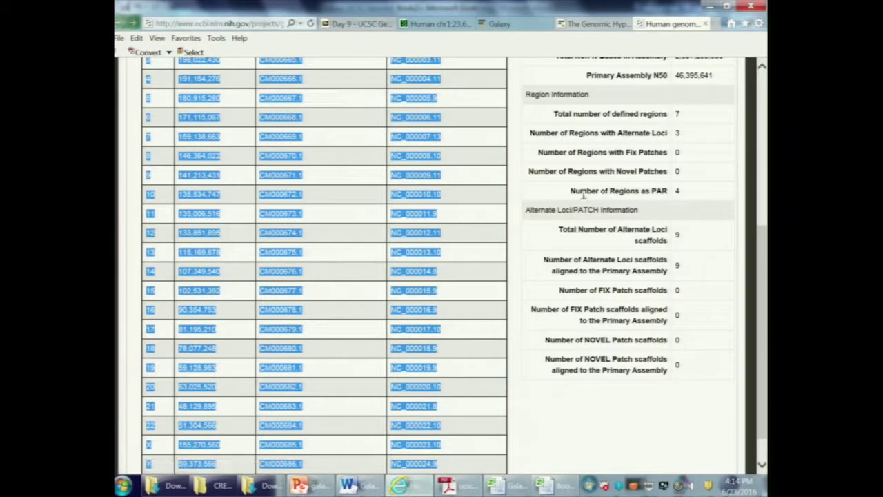
{"action": "left_click", "coordinate": [592, 26]}
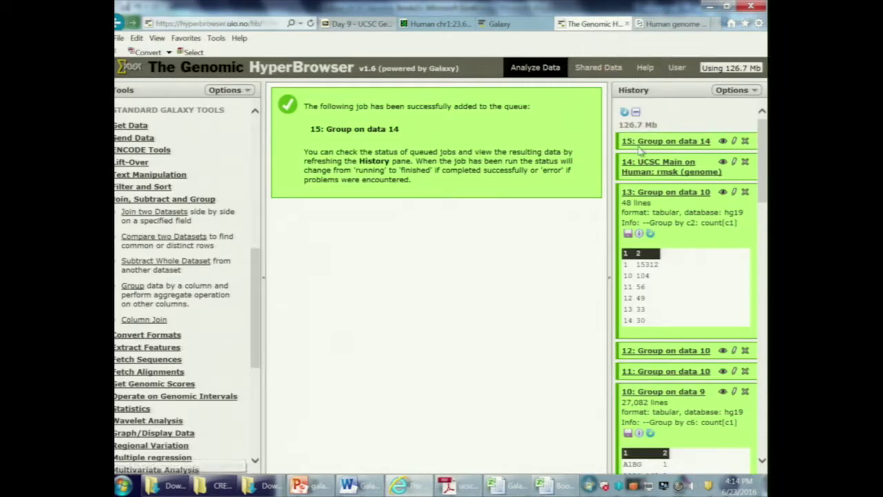
{"action": "left_click", "coordinate": [723, 142]}
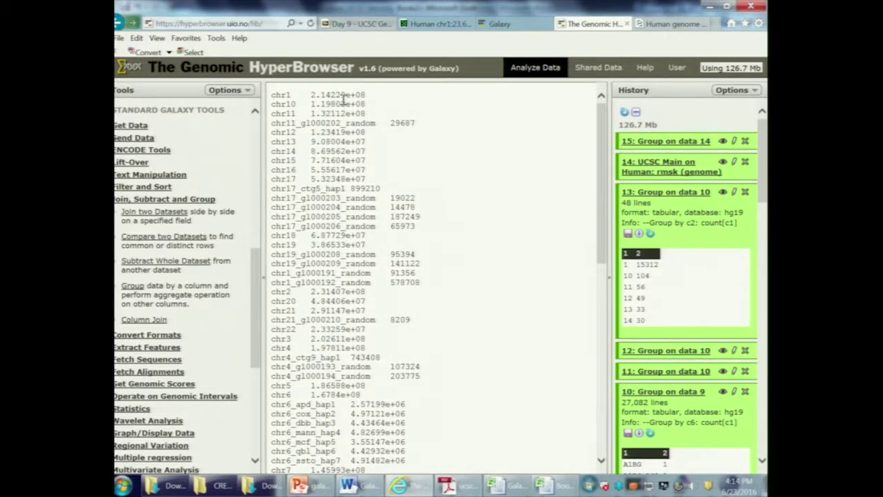
{"action": "left_click_drag", "start_coordinate": [323, 95], "coordinate": [357, 95]}
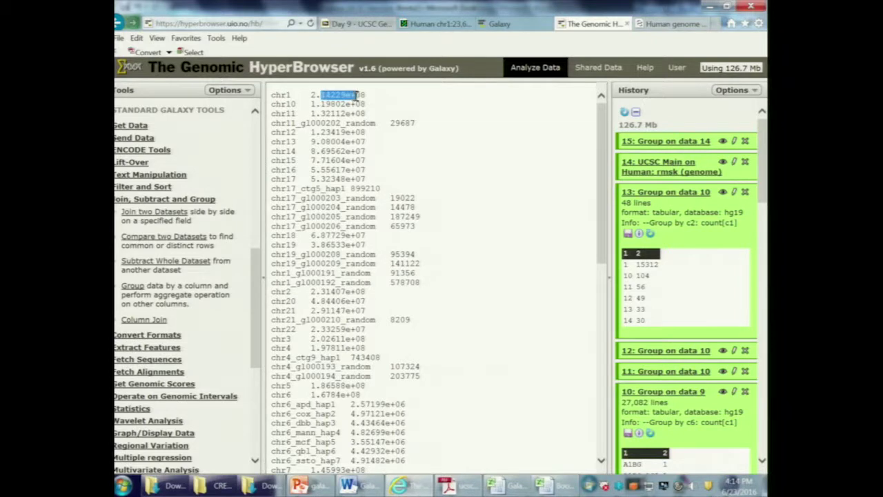
{"action": "left_click", "coordinate": [343, 99]}
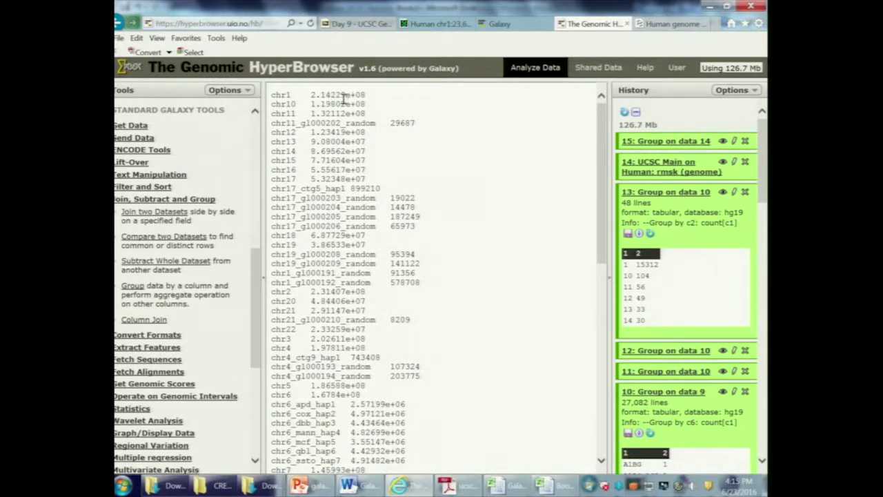
Examine the per-chromosome sums in dataset 15, including the random, haplotype and chrUn entries listed among the regular chromosomes.
{"action": "left_click_drag", "start_coordinate": [349, 94], "coordinate": [315, 96]}
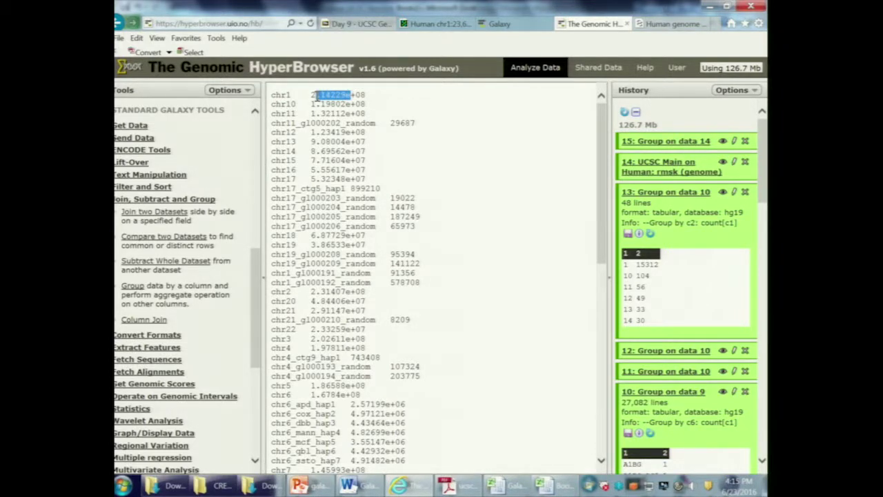
{"action": "left_click_drag", "start_coordinate": [600, 117], "coordinate": [584, 107]}
{"action": "scroll", "coordinate": [366, 151], "scroll_direction": "down", "scroll_amount": 4}
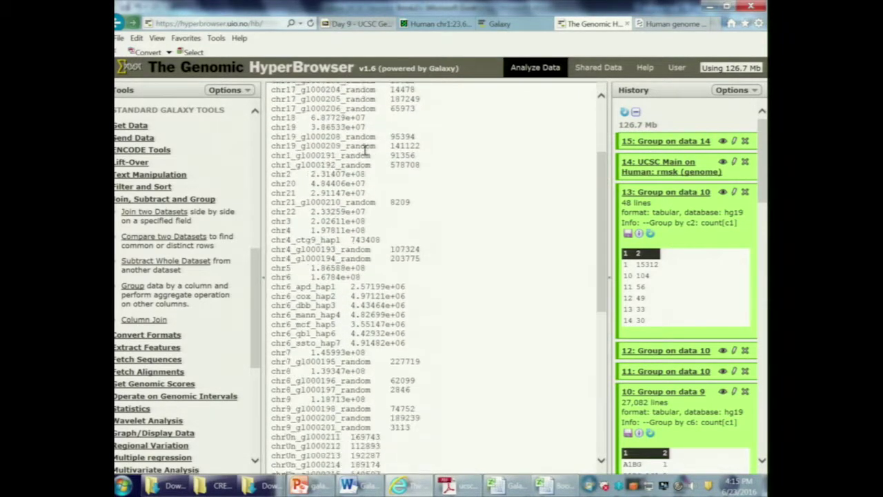
{"action": "scroll", "coordinate": [365, 150], "scroll_direction": "up", "scroll_amount": 4}
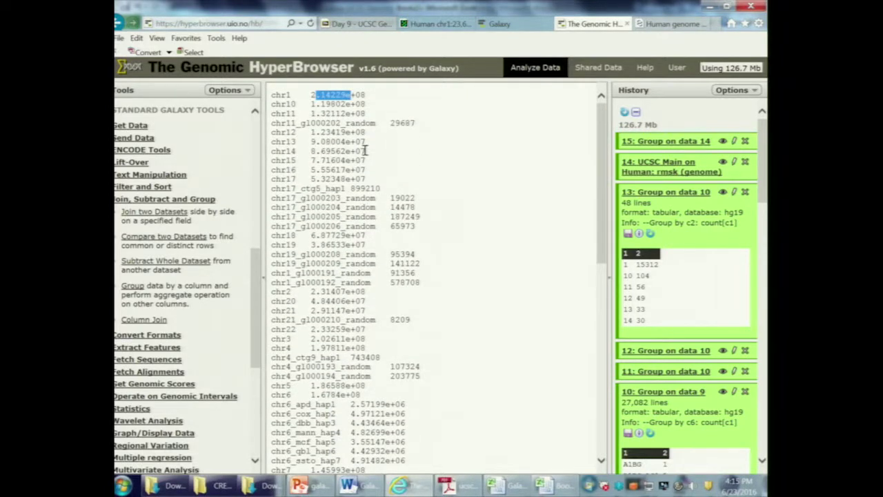
{"action": "scroll", "coordinate": [365, 151], "scroll_direction": "down", "scroll_amount": 2}
{"action": "left_click_drag", "start_coordinate": [274, 205], "coordinate": [376, 205]}
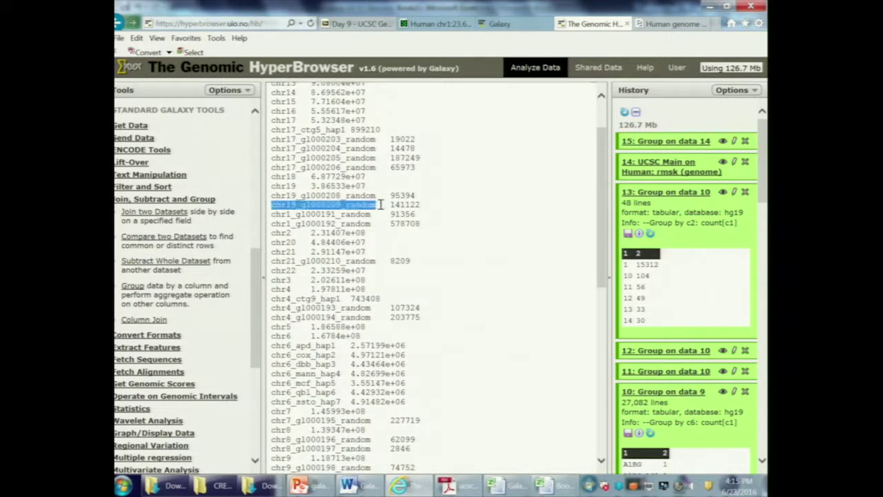
{"action": "scroll", "coordinate": [327, 273], "scroll_direction": "down", "scroll_amount": 4}
{"action": "left_click_drag", "start_coordinate": [272, 228], "coordinate": [345, 287]}
{"action": "scroll", "coordinate": [363, 312], "scroll_direction": "down", "scroll_amount": 6}
{"action": "left_click_drag", "start_coordinate": [272, 202], "coordinate": [395, 314]}
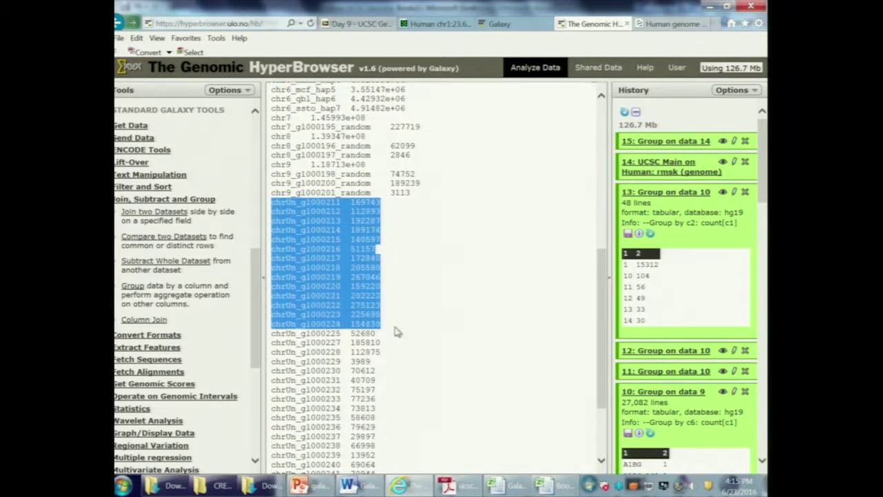
{"action": "scroll", "coordinate": [394, 331], "scroll_direction": "down", "scroll_amount": 6}
{"action": "scroll", "coordinate": [394, 332], "scroll_direction": "up", "scroll_amount": 18}
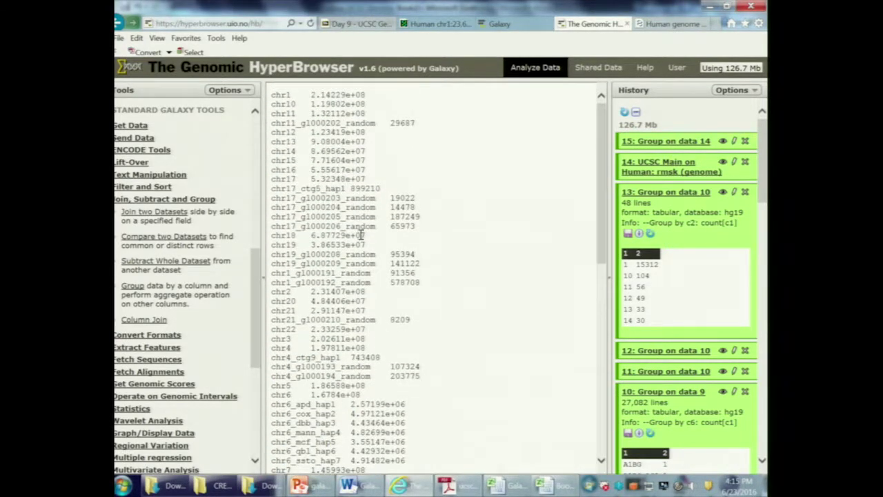
Download dataset 15 (Group on data 14) and open Galaxy15-[Group_on_data_14].tabular from the Downloads folder in Excel.
{"action": "left_click", "coordinate": [668, 142]}
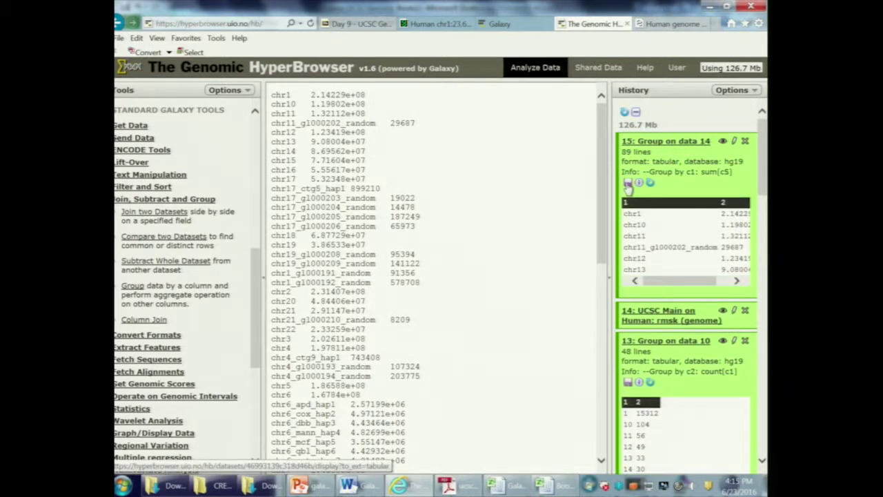
{"action": "left_click", "coordinate": [628, 183]}
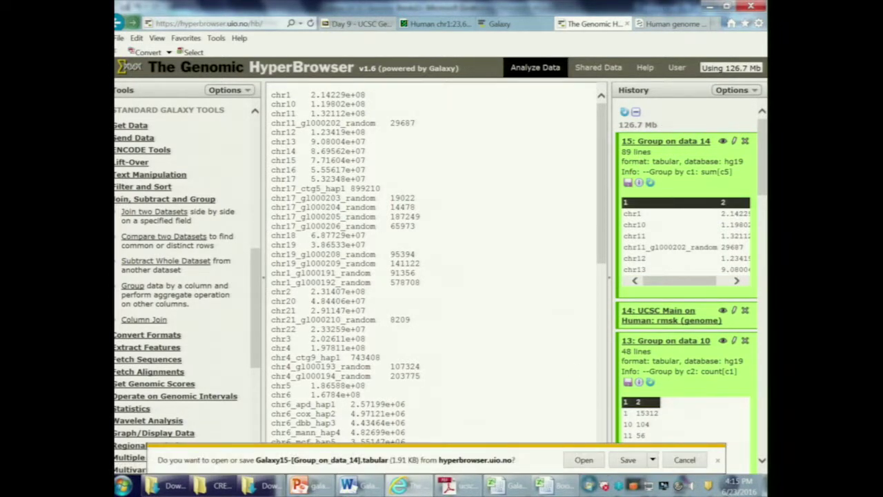
{"action": "left_click", "coordinate": [637, 461]}
{"action": "left_click", "coordinate": [598, 463]}
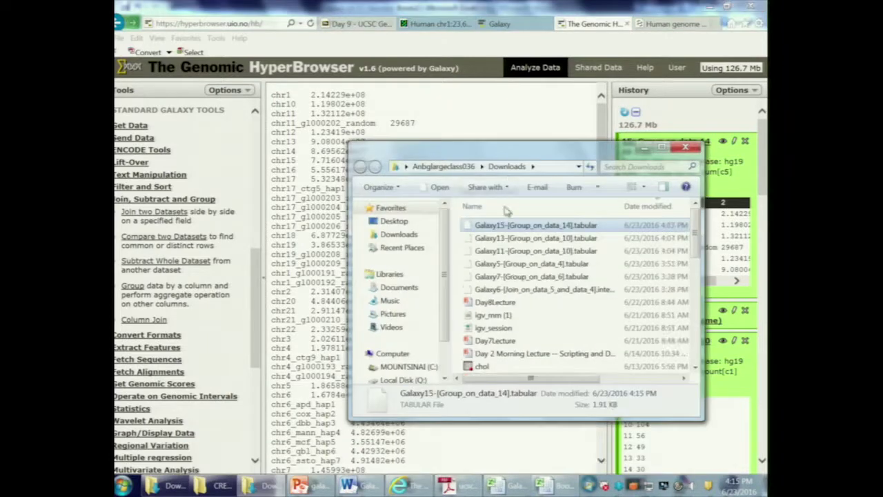
{"action": "left_click_drag", "start_coordinate": [505, 228], "coordinate": [480, 342]}
Sort the whole sheet by column A values from A to Z, without a header row.
{"action": "left_click", "coordinate": [118, 103]}
{"action": "left_click", "coordinate": [295, 22]}
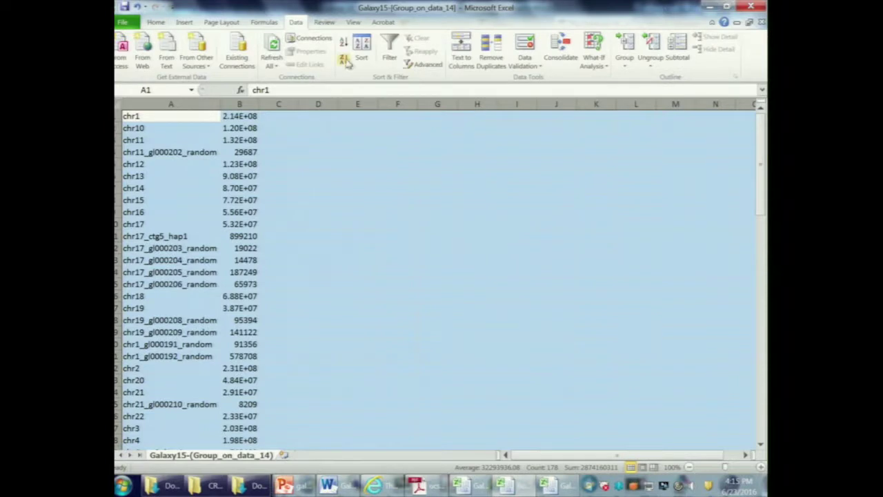
{"action": "left_click", "coordinate": [363, 58]}
{"action": "left_click", "coordinate": [342, 239]}
{"action": "left_click", "coordinate": [324, 248]}
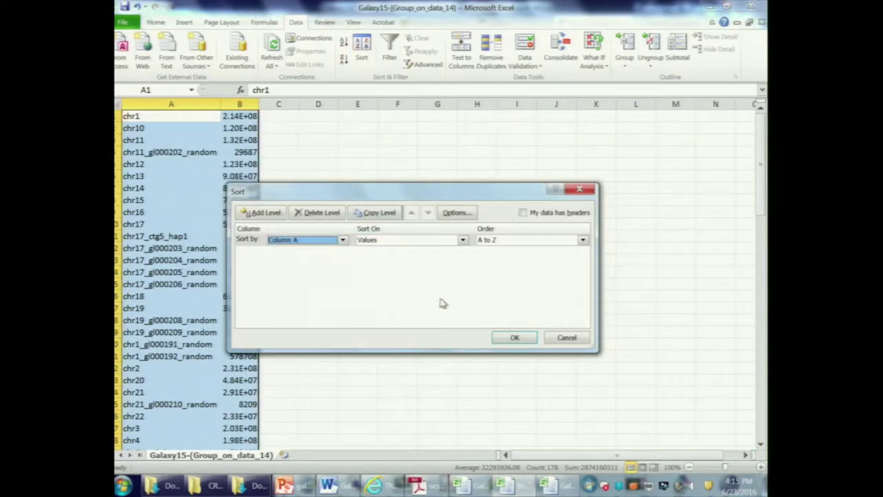
{"action": "left_click", "coordinate": [515, 337]}
{"action": "left_click", "coordinate": [472, 270]}
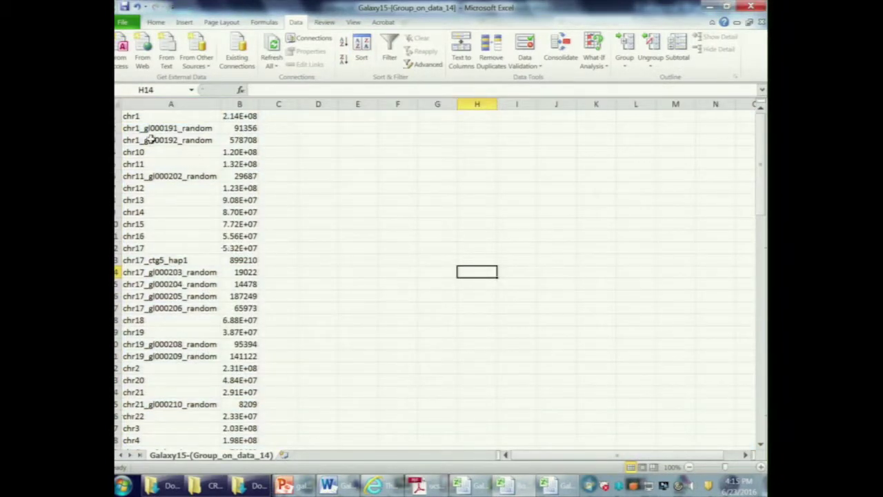
Delete the two chr1 random rows and the chr11_gl000202_random row.
{"action": "left_click_drag", "start_coordinate": [118, 128], "coordinate": [118, 140]}
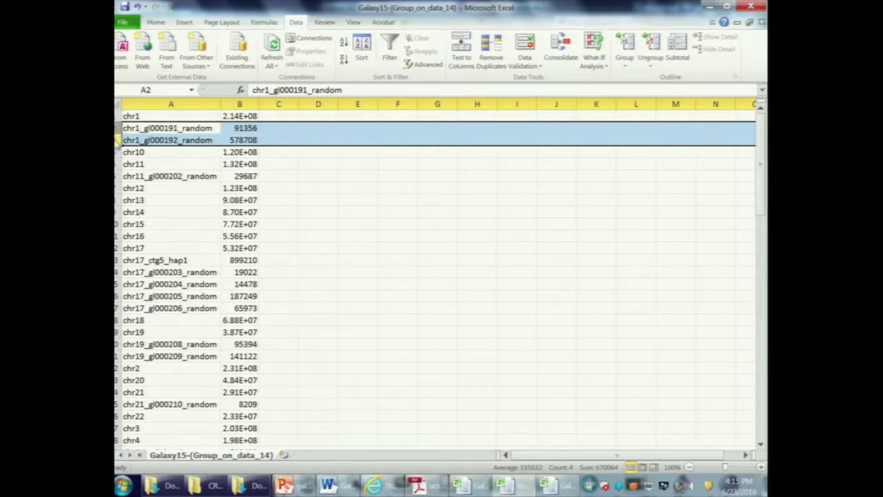
{"action": "right_click", "coordinate": [118, 140]}
{"action": "left_click", "coordinate": [146, 230]}
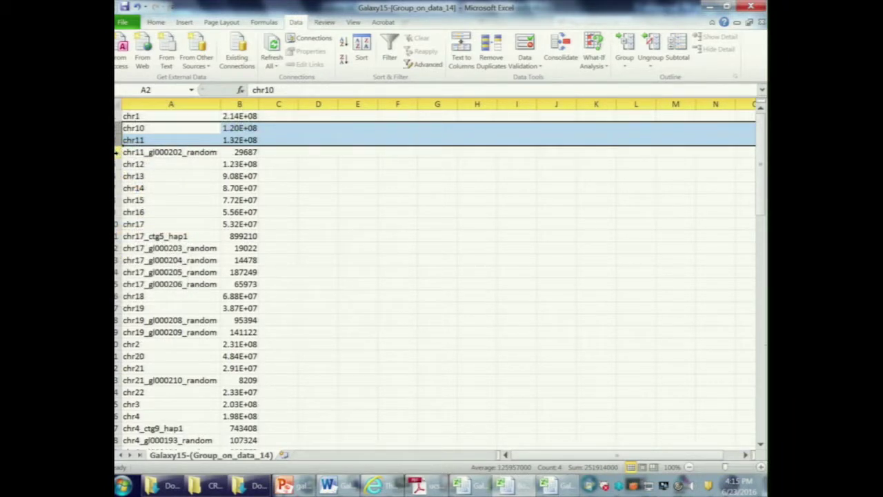
{"action": "right_click", "coordinate": [118, 152]}
{"action": "left_click", "coordinate": [147, 243]}
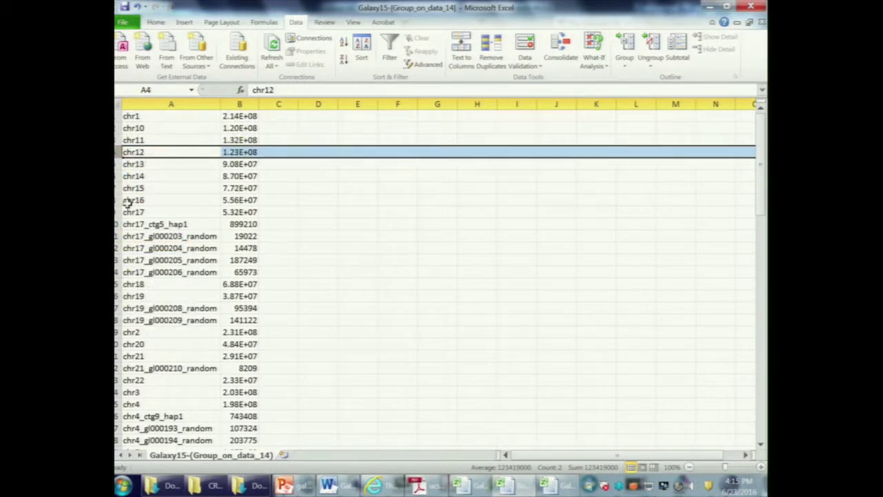
Delete the five chr17 haplotype and random rows and the two chr19 random rows.
{"action": "left_click_drag", "start_coordinate": [118, 224], "coordinate": [118, 272]}
{"action": "right_click", "coordinate": [145, 260]}
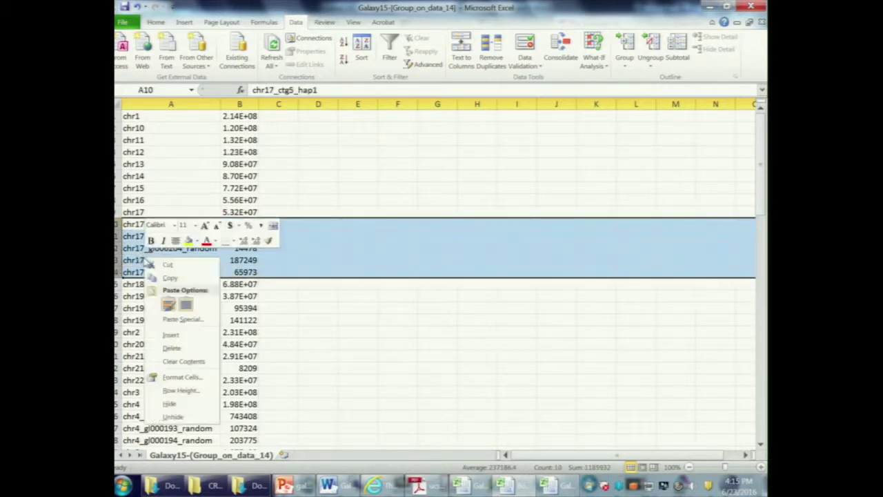
{"action": "left_click", "coordinate": [172, 348]}
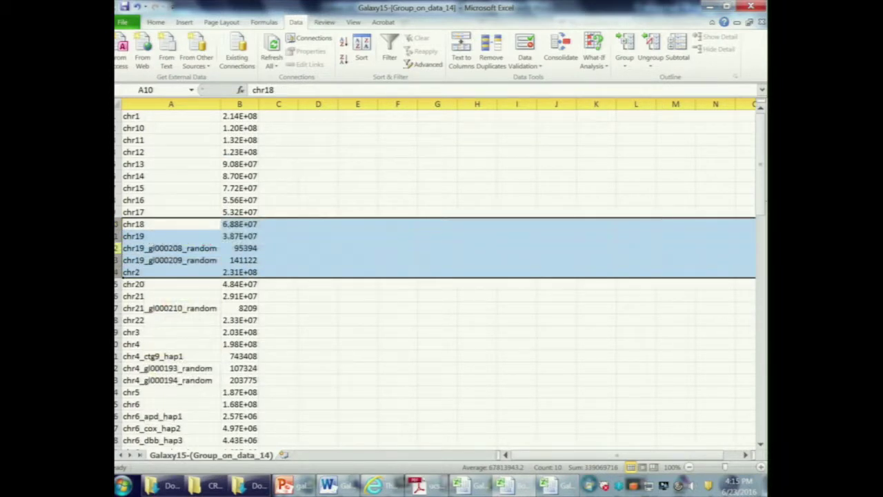
{"action": "left_click_drag", "start_coordinate": [118, 248], "coordinate": [118, 260]}
{"action": "right_click", "coordinate": [121, 259]}
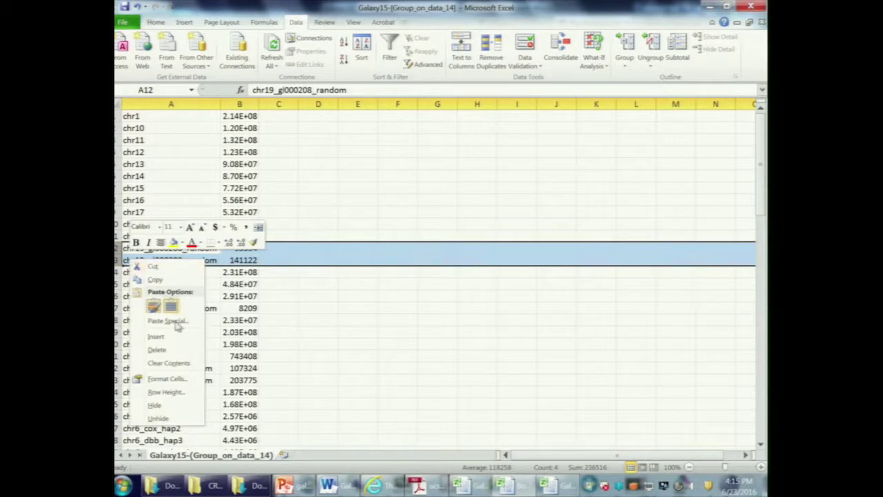
{"action": "left_click", "coordinate": [173, 350]}
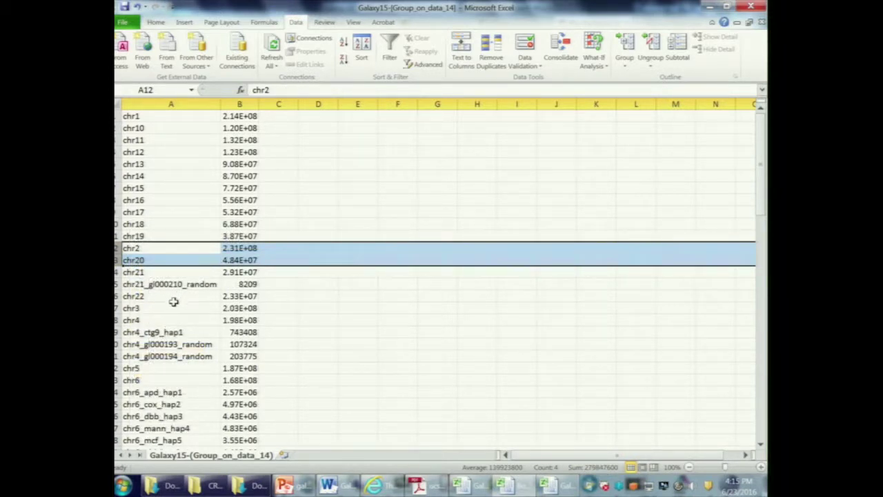
Delete the chr21 random row, the chr4 haplotype and random rows, and all chr6 haplotype rows.
{"action": "right_click", "coordinate": [117, 283]}
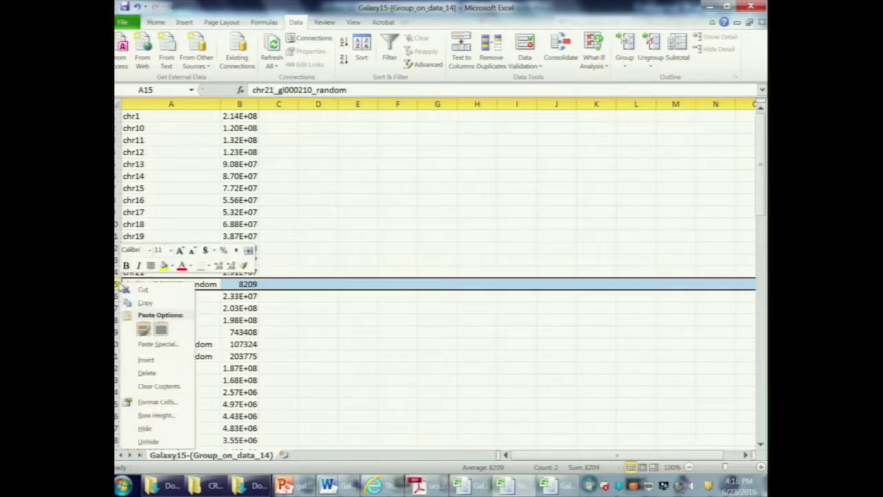
{"action": "left_click", "coordinate": [148, 371]}
{"action": "left_click_drag", "start_coordinate": [138, 320], "coordinate": [138, 344]}
{"action": "right_click", "coordinate": [140, 344]}
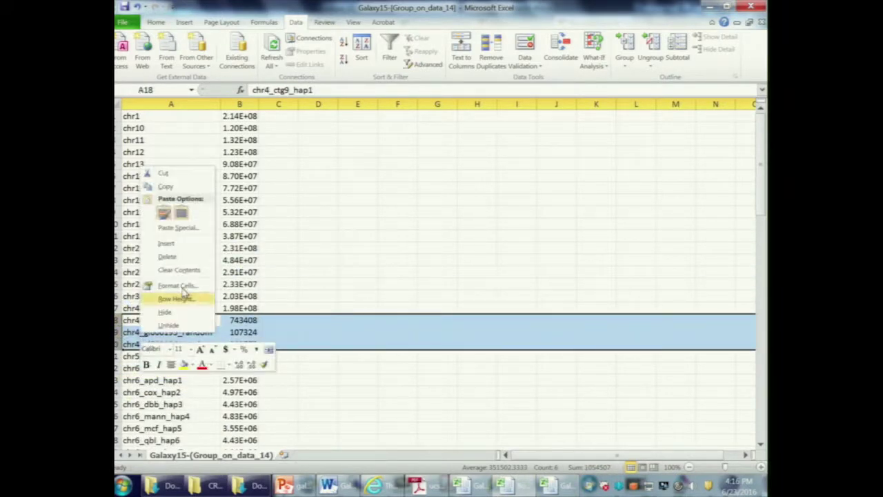
{"action": "left_click", "coordinate": [178, 256]}
{"action": "left_click_drag", "start_coordinate": [138, 343], "coordinate": [138, 416]}
{"action": "right_click", "coordinate": [153, 399]}
{"action": "left_click", "coordinate": [181, 315]}
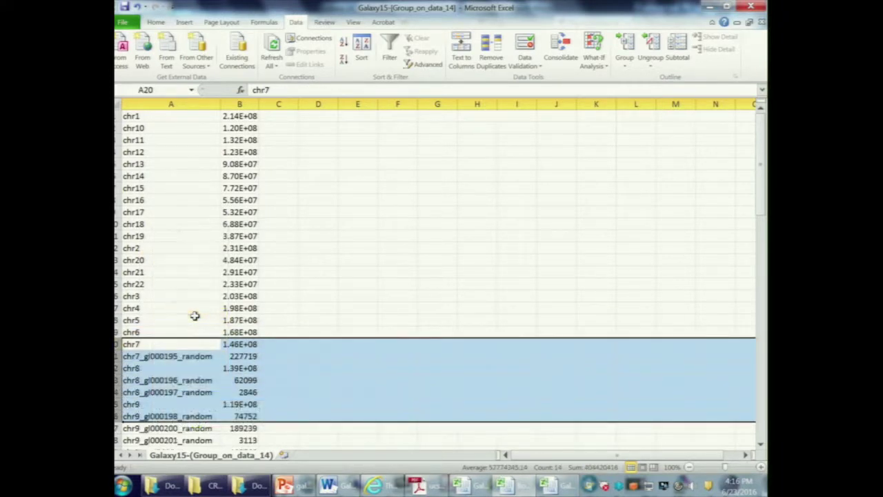
Delete the chr7_gl000195_random row.
{"action": "scroll", "coordinate": [197, 315], "scroll_direction": "down", "scroll_amount": 4}
{"action": "left_click", "coordinate": [119, 212]}
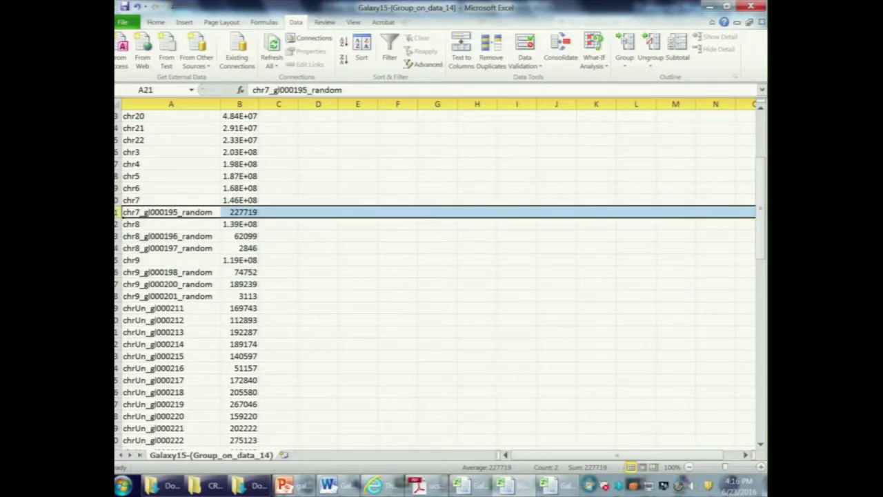
{"action": "right_click", "coordinate": [119, 213]}
{"action": "left_click", "coordinate": [148, 308]}
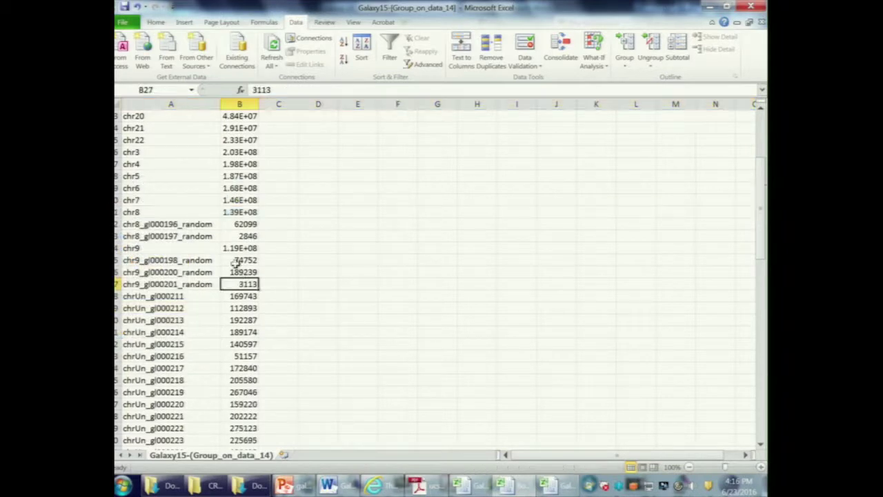
{"action": "left_click", "coordinate": [172, 103]}
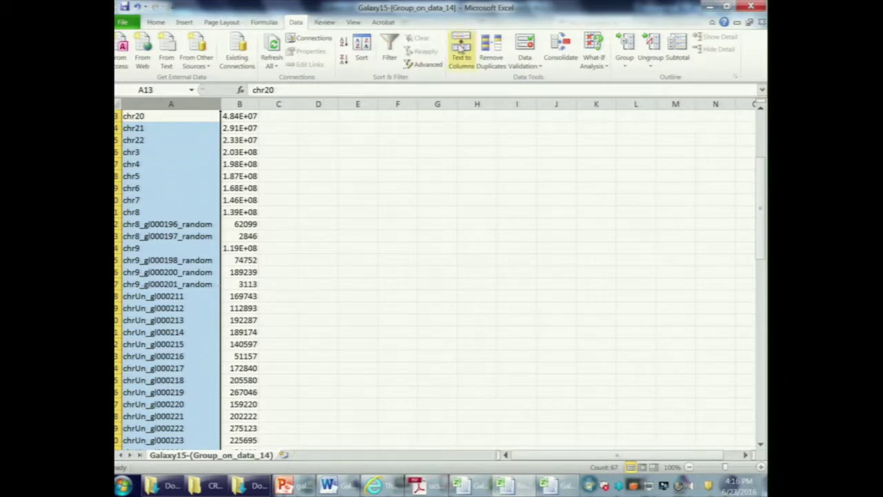
{"action": "left_click", "coordinate": [461, 49]}
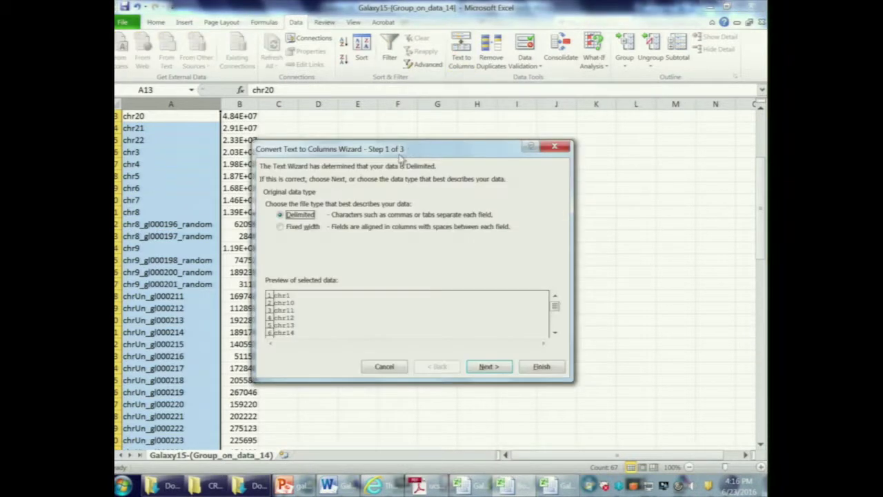
{"action": "left_click", "coordinate": [491, 366]}
{"action": "left_click", "coordinate": [285, 251]}
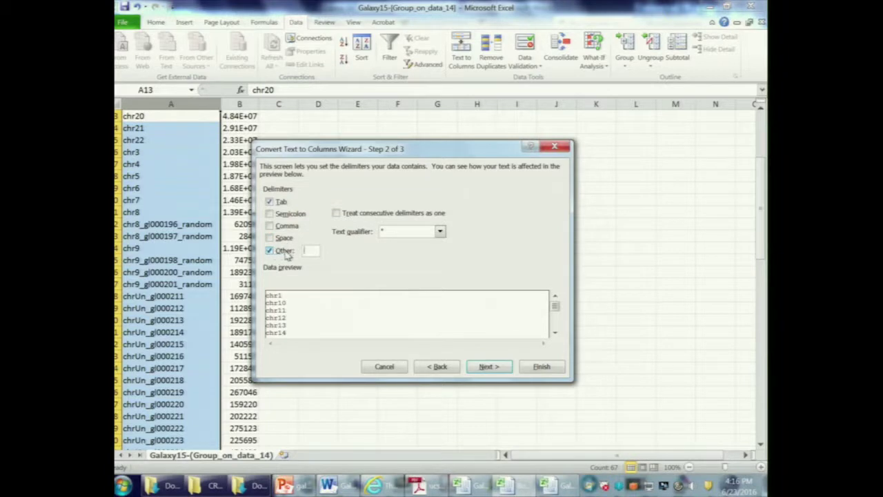
{"action": "left_click", "coordinate": [276, 202]}
{"action": "left_click", "coordinate": [314, 251]}
{"action": "left_click", "coordinate": [508, 370]}
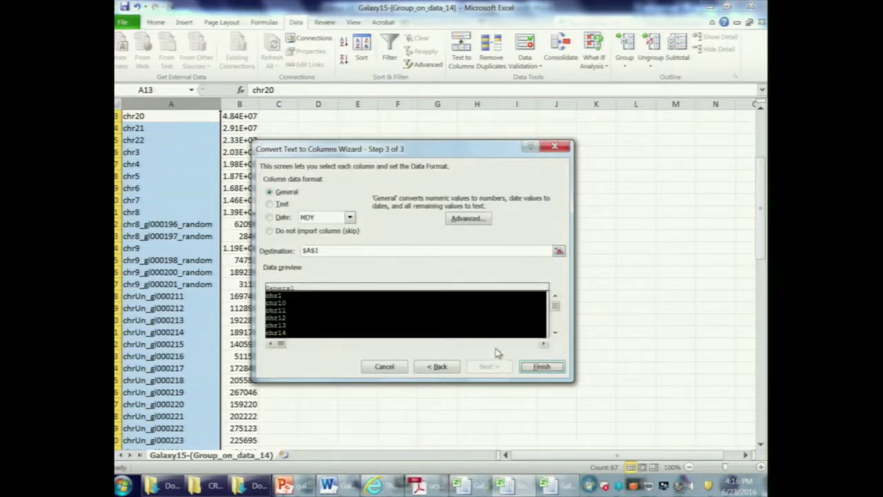
{"action": "left_click", "coordinate": [534, 367]}
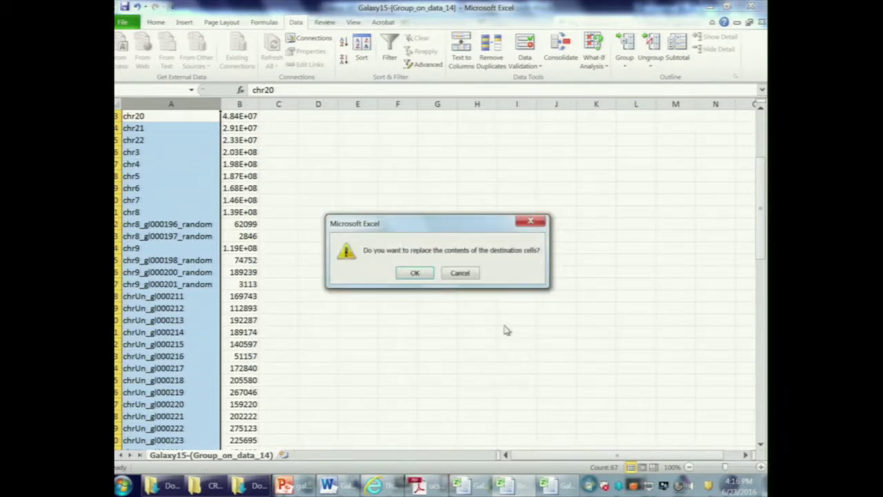
{"action": "left_click", "coordinate": [461, 273]}
{"action": "left_click", "coordinate": [421, 271]}
Delete the two chr8 random rows, the chr9 random rows and all chrUn rows, leaving chrX and chrY after chr9.
{"action": "left_click_drag", "start_coordinate": [118, 225], "coordinate": [117, 236]}
{"action": "right_click", "coordinate": [117, 236]}
{"action": "left_click", "coordinate": [355, 272]}
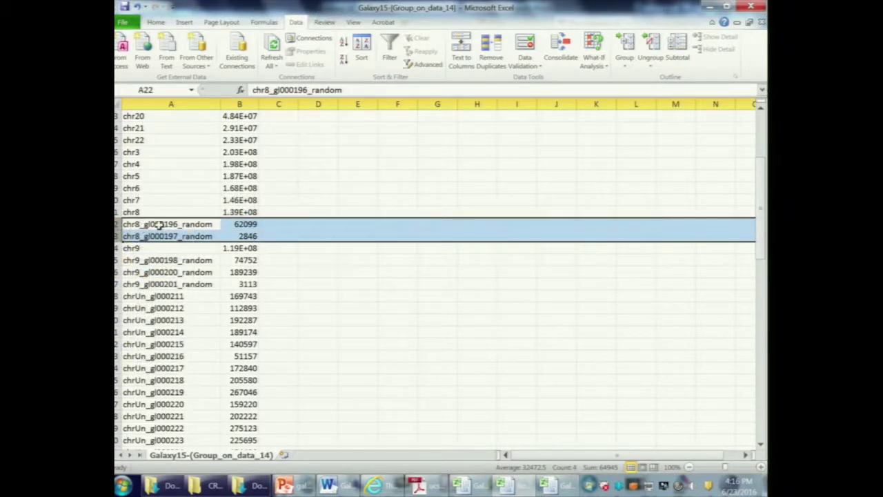
{"action": "right_click", "coordinate": [116, 224]}
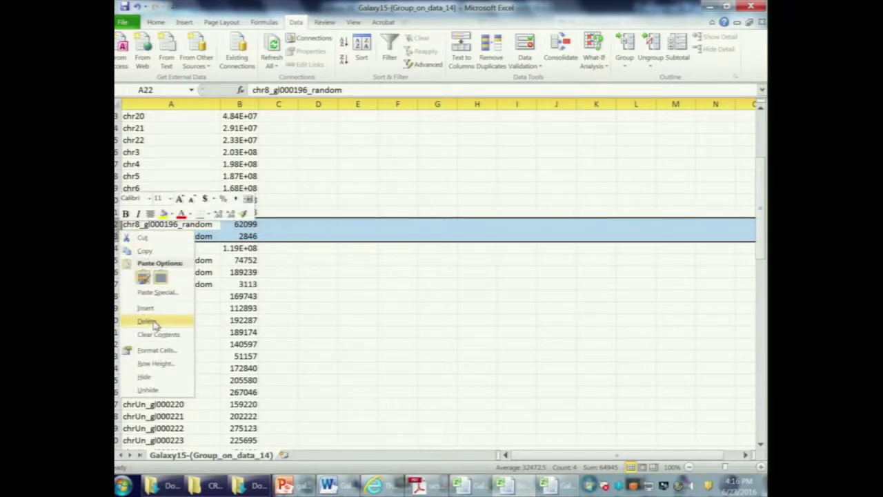
{"action": "left_click", "coordinate": [153, 325]}
{"action": "left_click_drag", "start_coordinate": [117, 236], "coordinate": [160, 235]}
{"action": "right_click", "coordinate": [167, 198]}
{"action": "left_click", "coordinate": [201, 288]}
Inspect the cleaned chromosome list and check the full stored numbers behind the scientific notation for chr9 and chr10.
{"action": "left_click", "coordinate": [238, 272]}
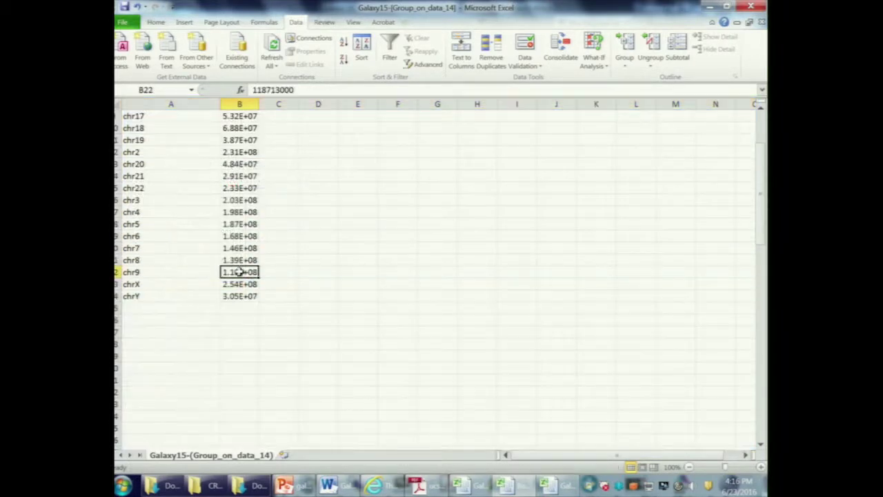
{"action": "scroll", "coordinate": [256, 283], "scroll_direction": "up", "scroll_amount": 3}
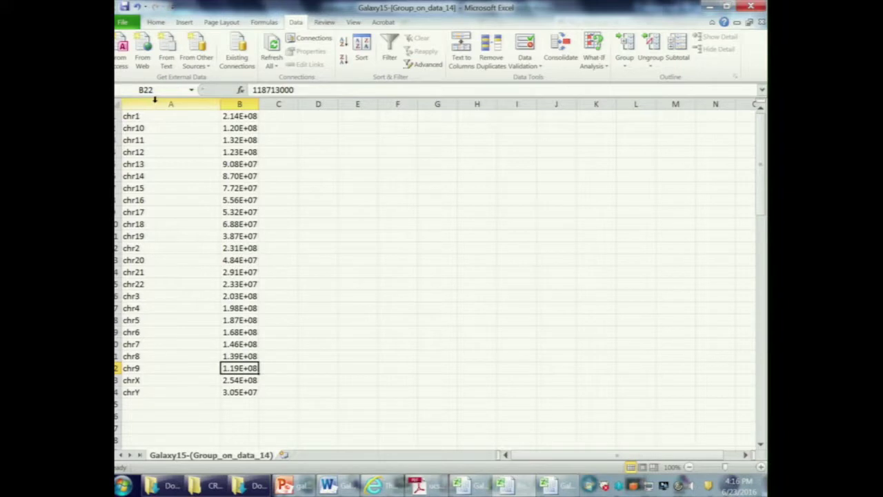
{"action": "left_click", "coordinate": [248, 128]}
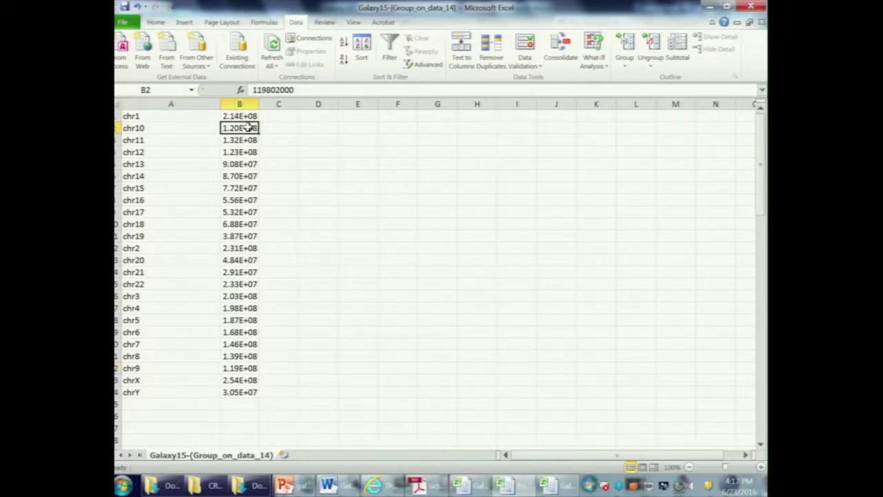
{"action": "left_click_drag", "start_coordinate": [298, 90], "coordinate": [251, 89]}
{"action": "left_click", "coordinate": [318, 164]}
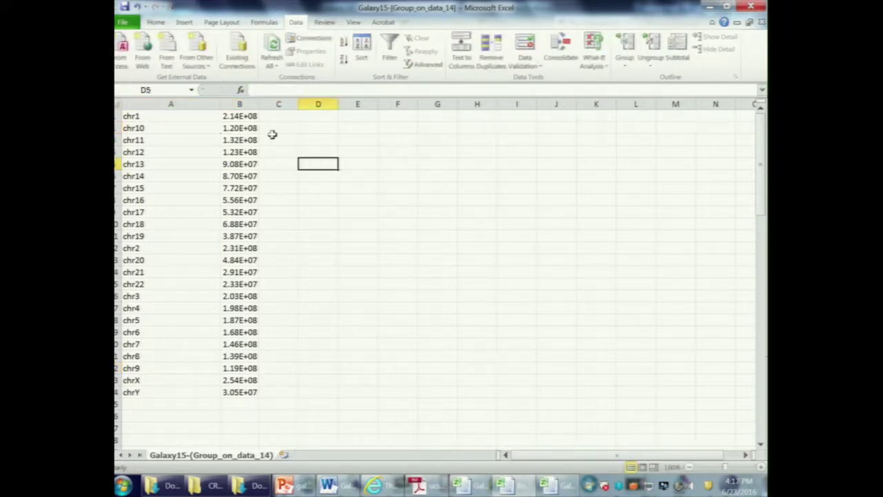
Insert a header row above the chromosome data, labelling column A CHR and column B LINE.
{"action": "left_click", "coordinate": [390, 487]}
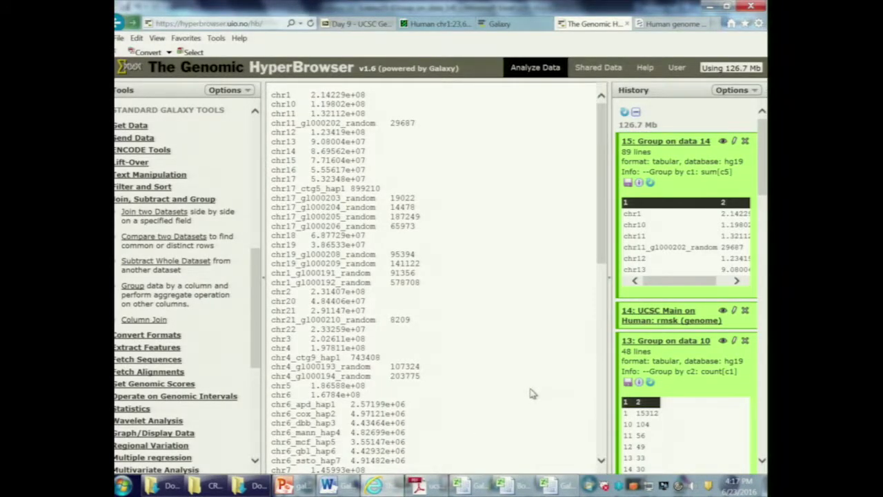
{"action": "left_click", "coordinate": [562, 484]}
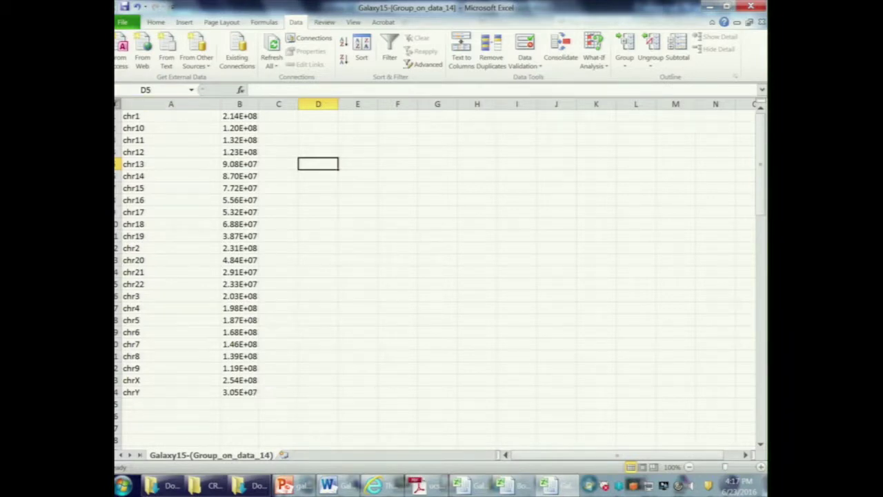
{"action": "right_click", "coordinate": [117, 116]}
{"action": "left_click", "coordinate": [145, 193]}
{"action": "left_click", "coordinate": [235, 114]}
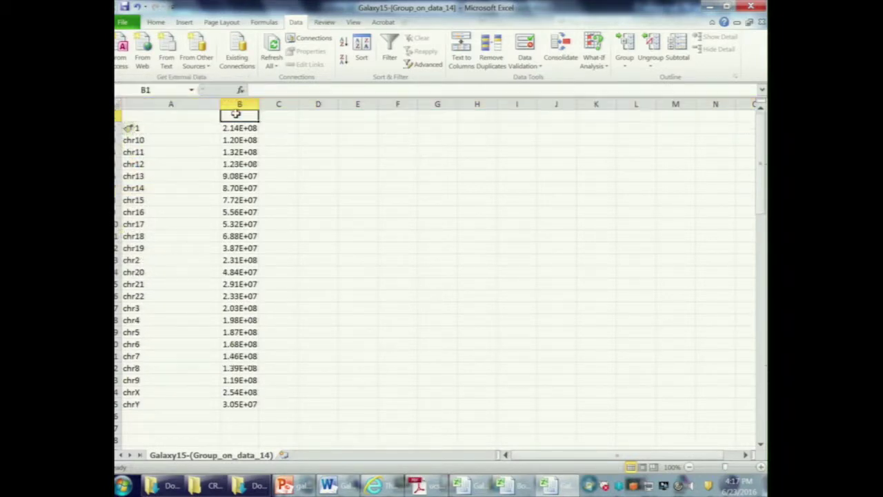
{"action": "type", "text": "LINE"}
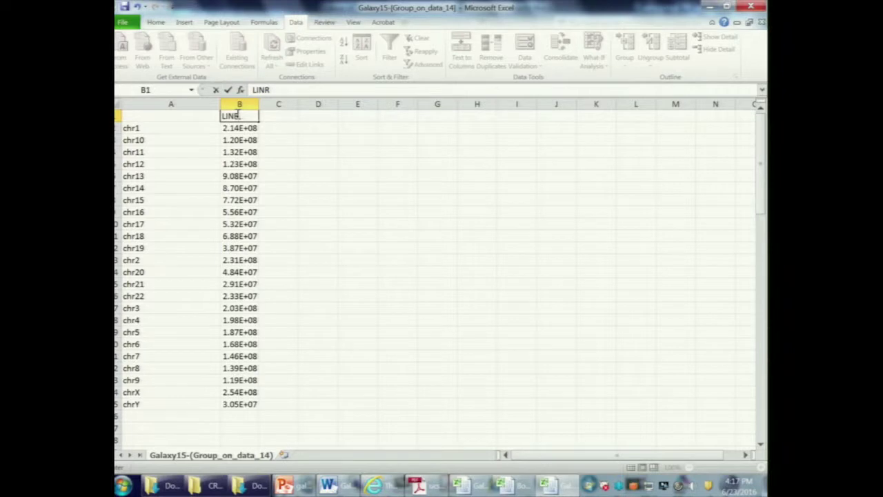
{"action": "left_click", "coordinate": [176, 118]}
{"action": "type", "text": "CHR"}
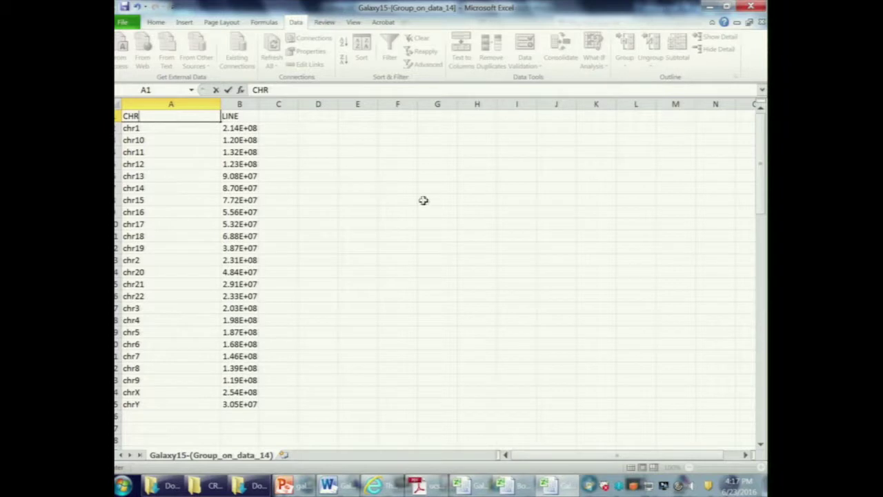
{"action": "left_click", "coordinate": [438, 200]}
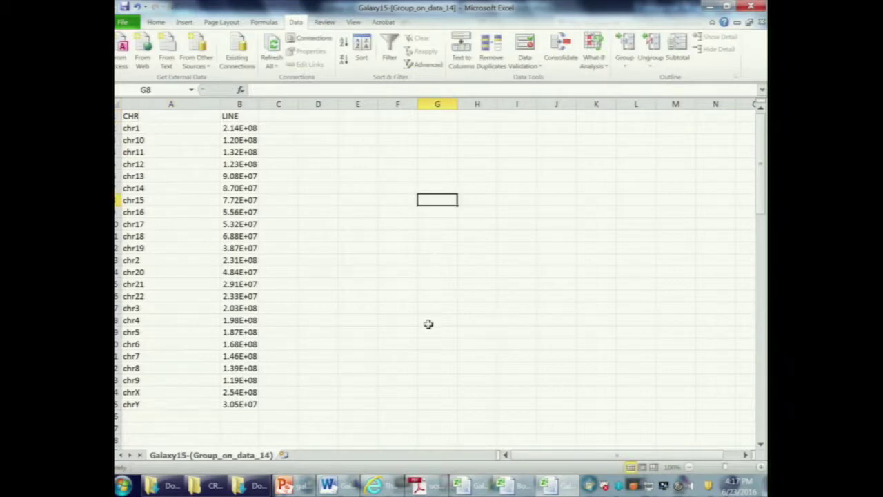
Remove the "chr" prefix from every chromosome name in A2:A25 by replacing it with nothing.
{"action": "left_click", "coordinate": [507, 483]}
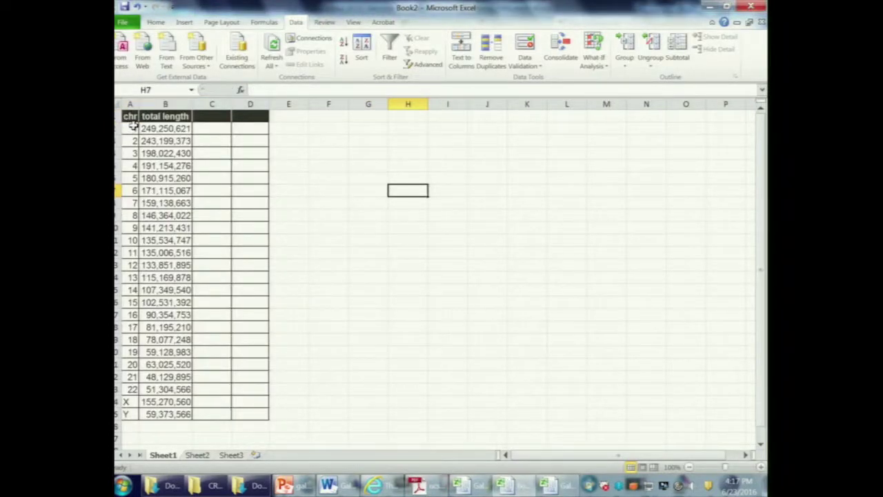
{"action": "key", "text": "alt+Tab"}
{"action": "left_click_drag", "start_coordinate": [133, 128], "coordinate": [167, 403]}
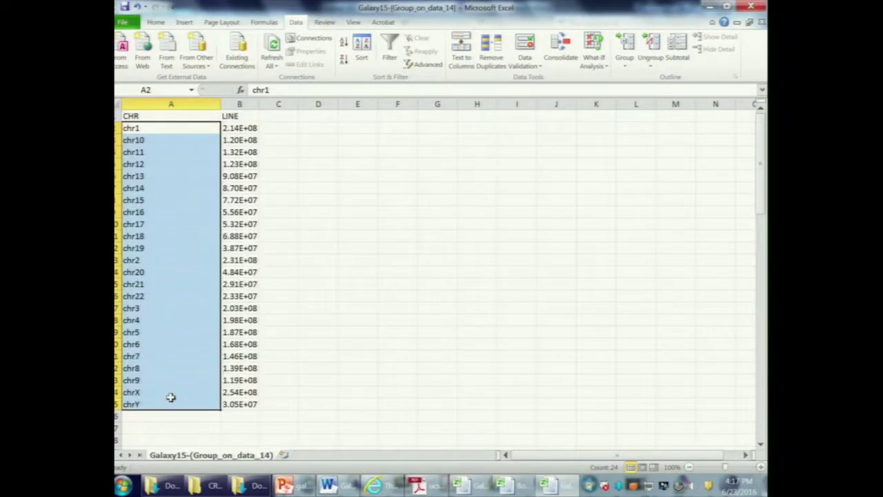
{"action": "key", "text": "ctrl+f"}
{"action": "left_click", "coordinate": [330, 238]}
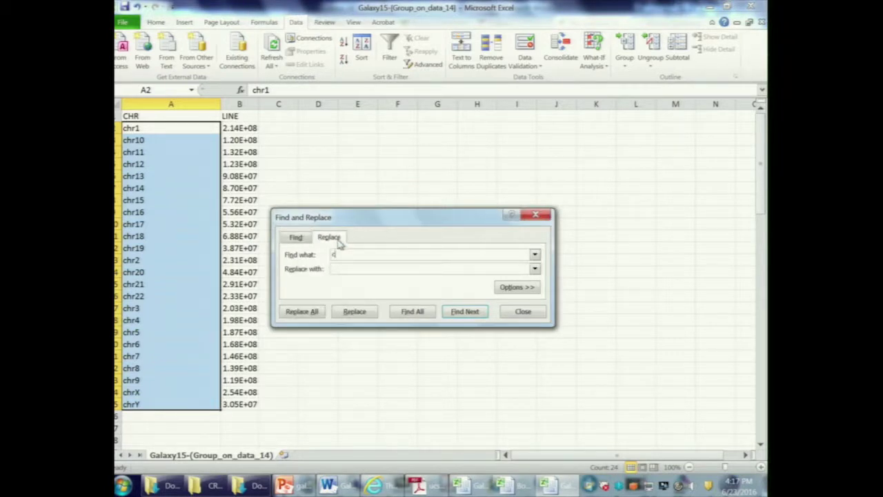
{"action": "left_click", "coordinate": [317, 314]}
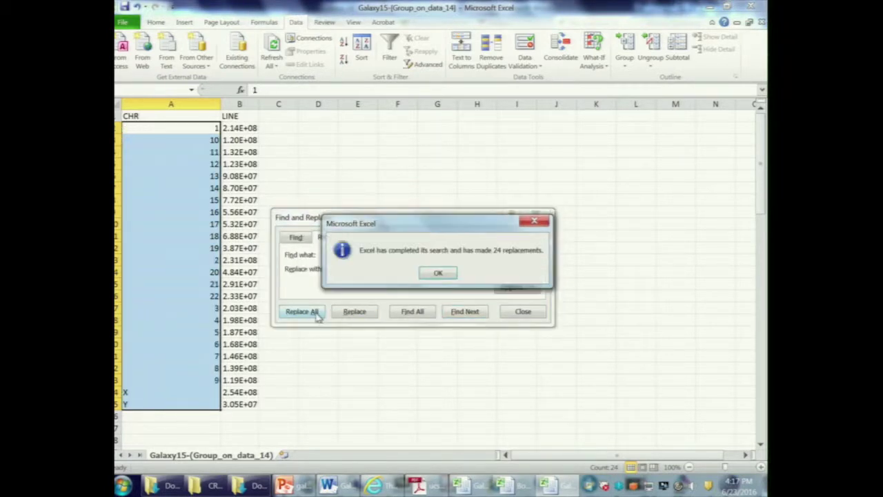
{"action": "left_click", "coordinate": [439, 273]}
{"action": "left_click", "coordinate": [512, 311]}
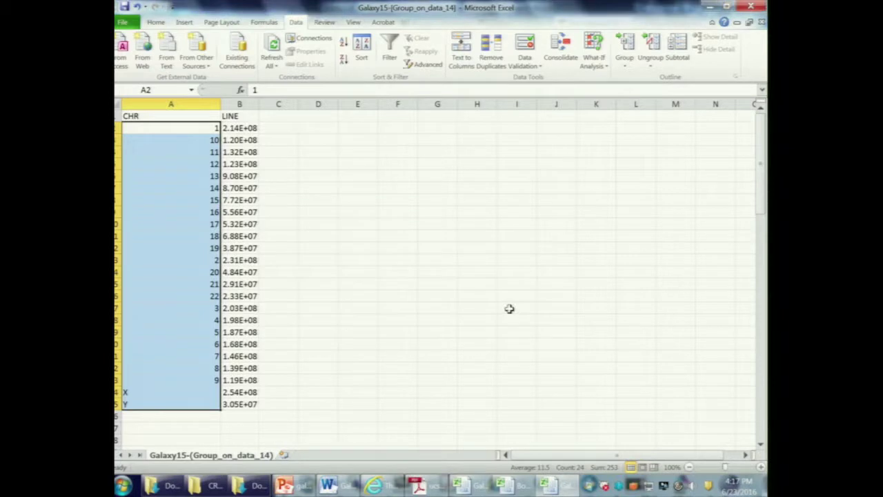
Try to sort columns A and B by column A from smallest to largest with the header row included, and undo the sort.
{"action": "left_click_drag", "start_coordinate": [179, 103], "coordinate": [249, 102]}
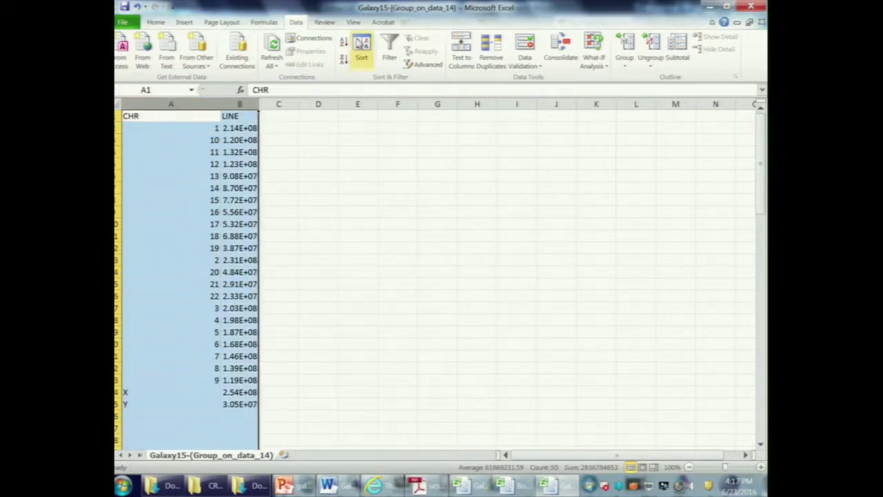
{"action": "left_click", "coordinate": [361, 52]}
{"action": "left_click", "coordinate": [342, 240]}
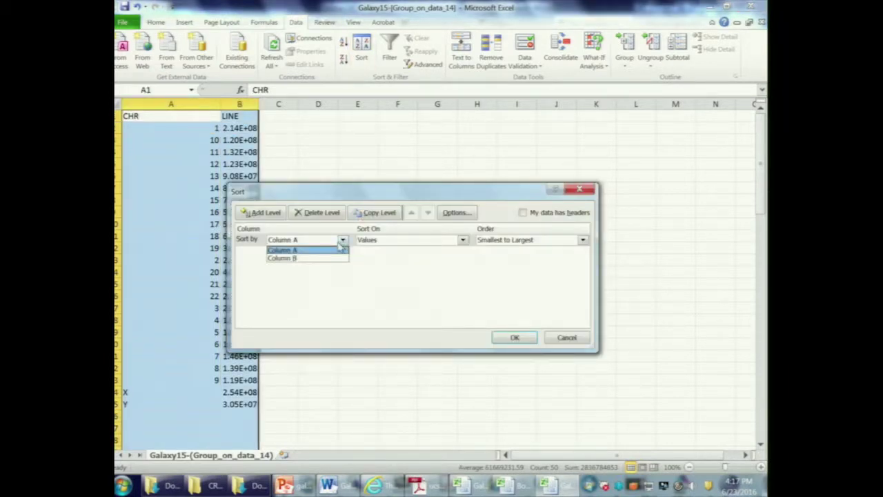
{"action": "left_click", "coordinate": [336, 250]}
{"action": "left_click", "coordinate": [511, 337]}
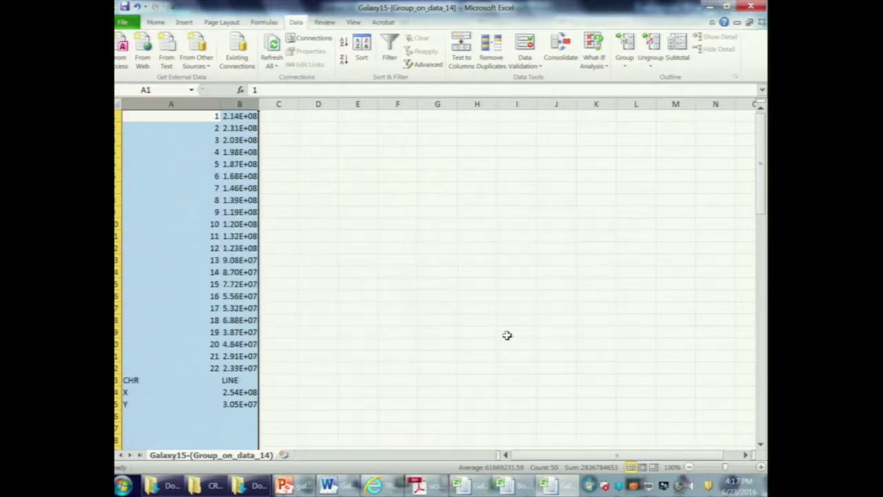
{"action": "left_click", "coordinate": [340, 222]}
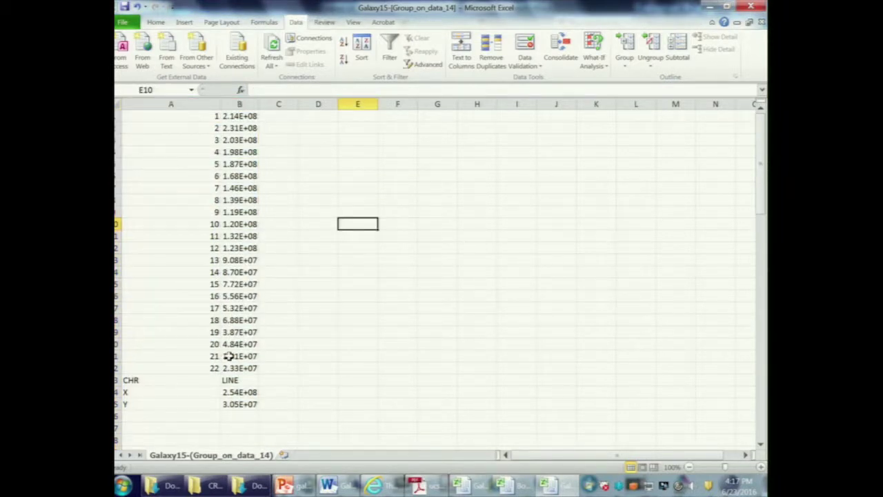
{"action": "key", "text": "ctrl+z"}
Sort columns A and B by chromosome from smallest to largest, treating the first row as headers.
{"action": "left_click", "coordinate": [361, 52]}
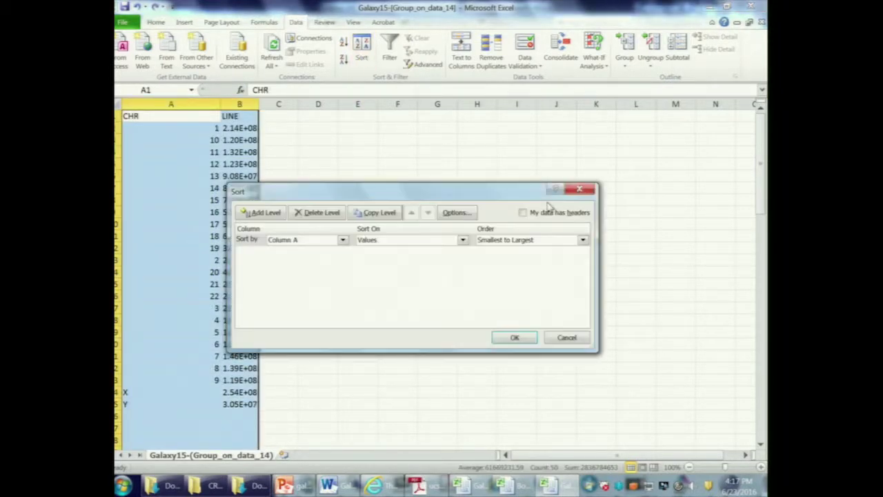
{"action": "left_click", "coordinate": [524, 213]}
{"action": "left_click", "coordinate": [514, 337]}
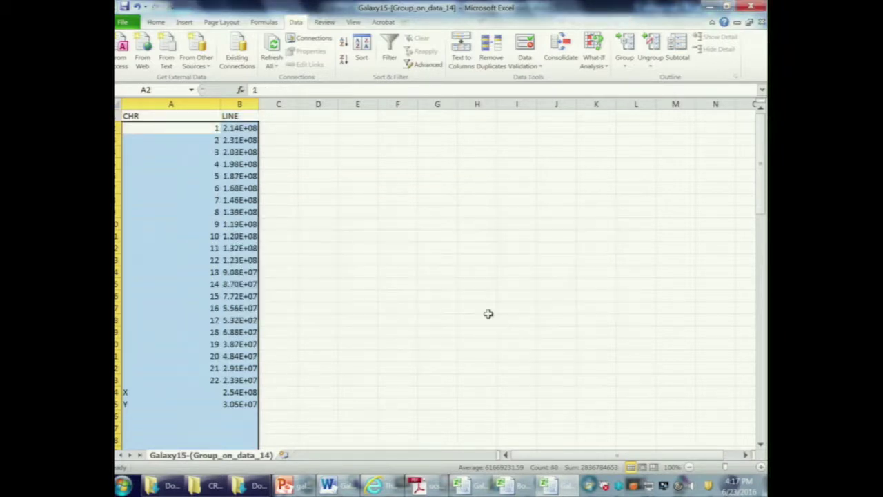
{"action": "left_click", "coordinate": [437, 284]}
Centre the contents of columns A and B horizontally.
{"action": "left_click", "coordinate": [203, 129]}
{"action": "left_click_drag", "start_coordinate": [193, 104], "coordinate": [252, 103]}
{"action": "left_click", "coordinate": [156, 23]}
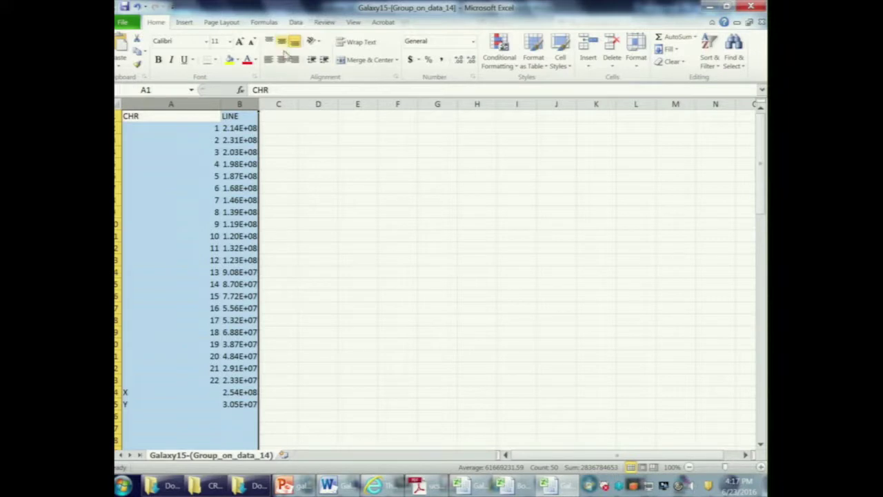
{"action": "left_click", "coordinate": [281, 60]}
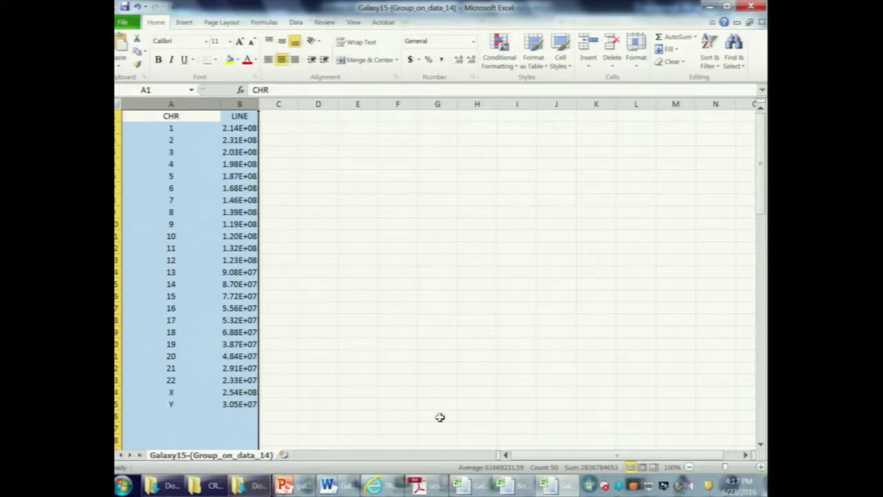
Copy the chr and total length columns with their headers from the Book2 workbook and paste them beside the LINE sums, starting at C1.
{"action": "left_click", "coordinate": [503, 486]}
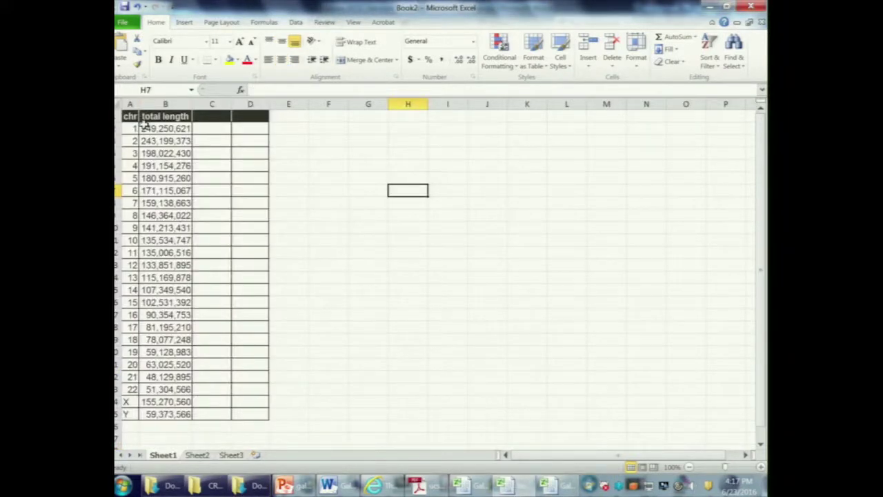
{"action": "left_click_drag", "start_coordinate": [135, 116], "coordinate": [172, 413]}
{"action": "key", "text": "ctrl+c"}
{"action": "key", "text": "alt+Tab"}
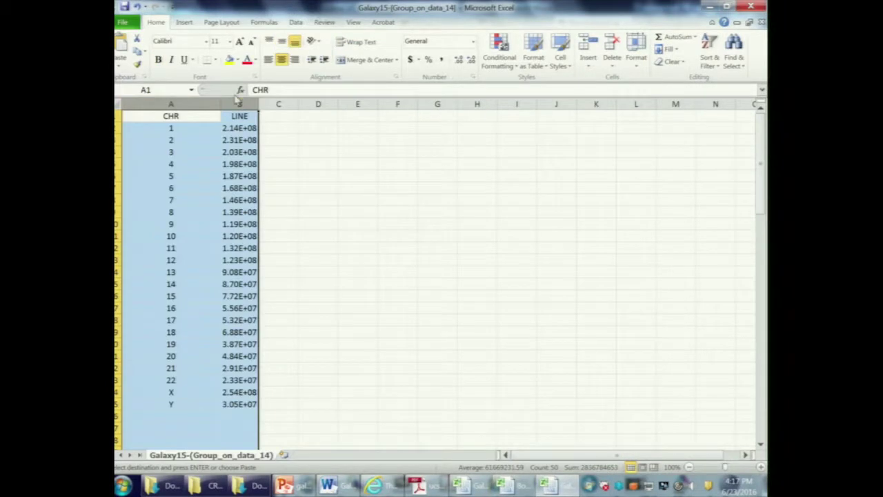
{"action": "left_click", "coordinate": [287, 117]}
{"action": "key", "text": "ctrl+v"}
{"action": "left_click", "coordinate": [439, 202]}
Autofit the width of the total length column D to its numbers.
{"action": "left_click", "coordinate": [319, 139]}
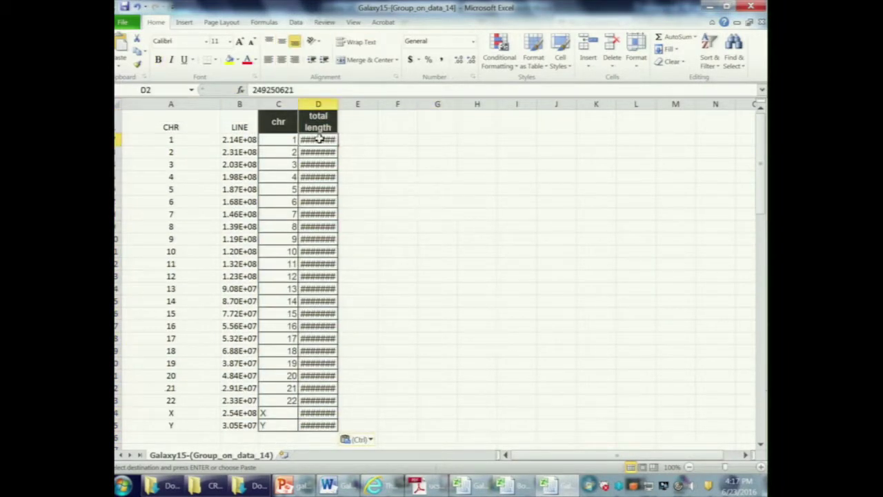
{"action": "left_click", "coordinate": [397, 152]}
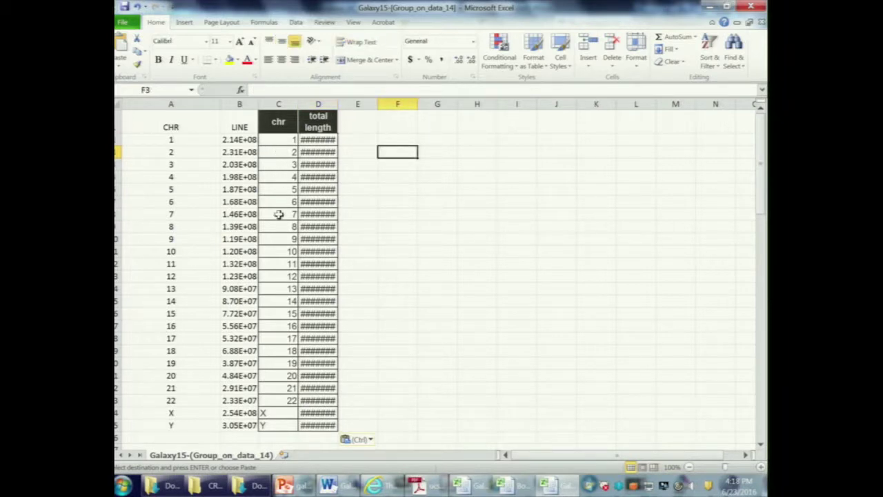
{"action": "left_click", "coordinate": [235, 105]}
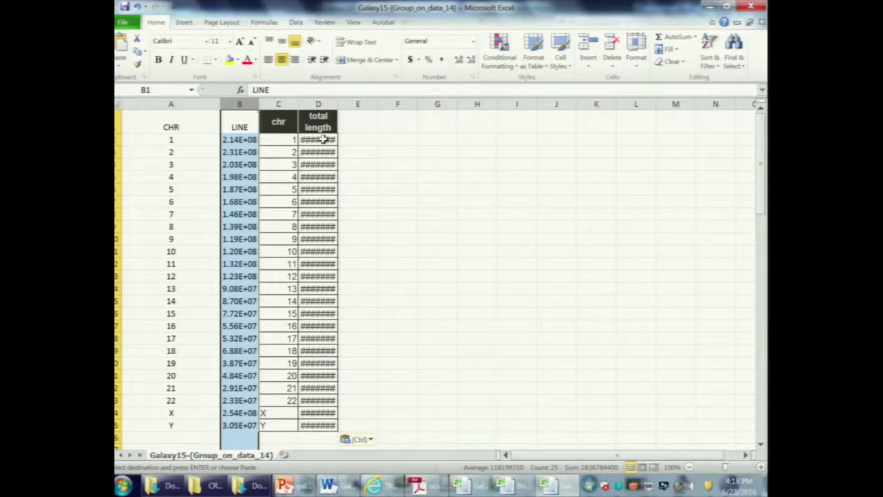
{"action": "left_click", "coordinate": [322, 102]}
{"action": "double_click", "coordinate": [338, 104]}
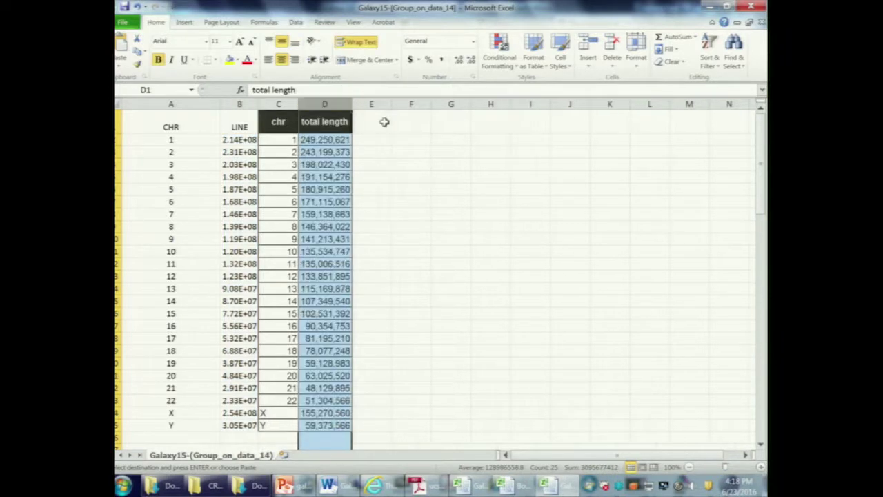
Divide total length by the LINE sum with =D2/B2 in F2 and fill the formula down to F25.
{"action": "left_click", "coordinate": [412, 139]}
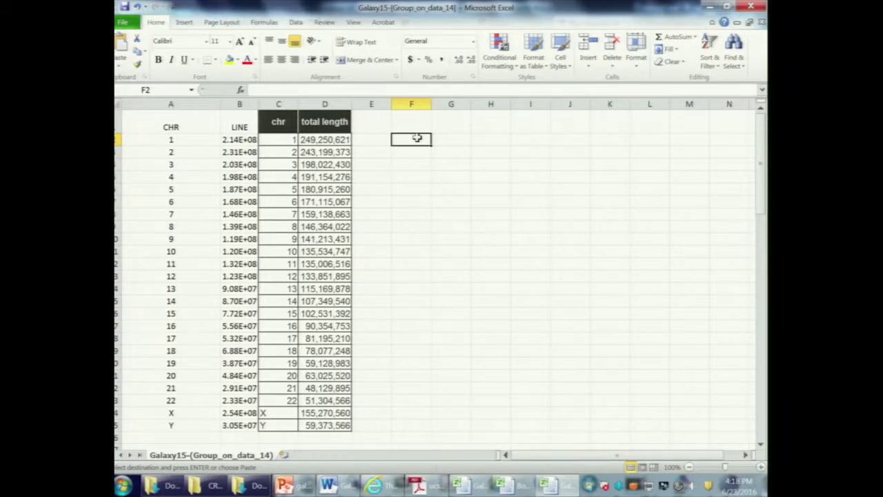
{"action": "type", "text": "="}
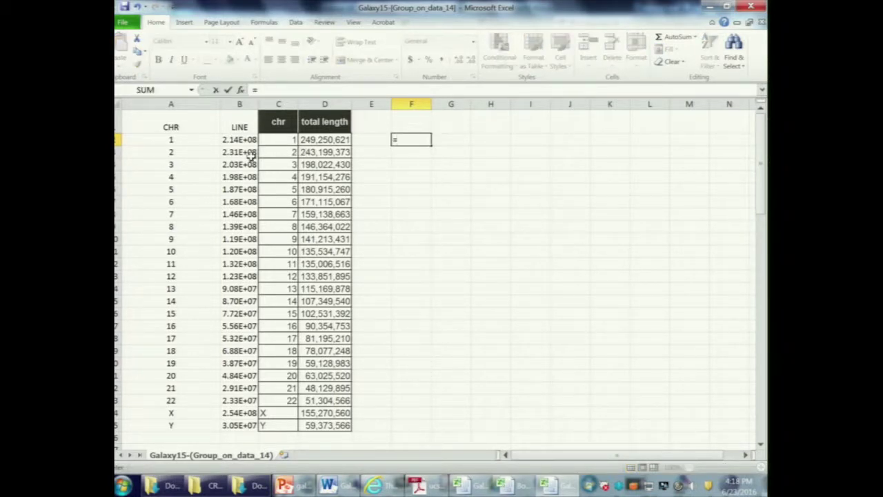
{"action": "left_click", "coordinate": [308, 138]}
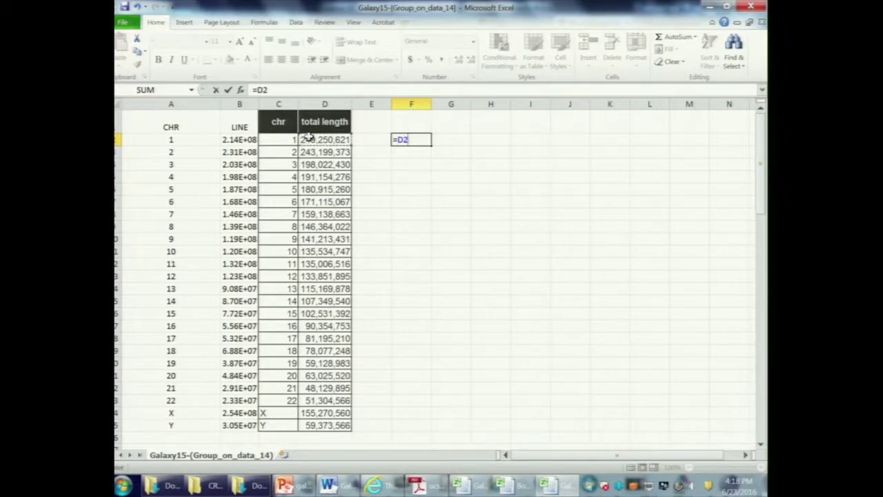
{"action": "type", "text": "/"}
{"action": "left_click", "coordinate": [245, 141]}
{"action": "key", "text": "Return"}
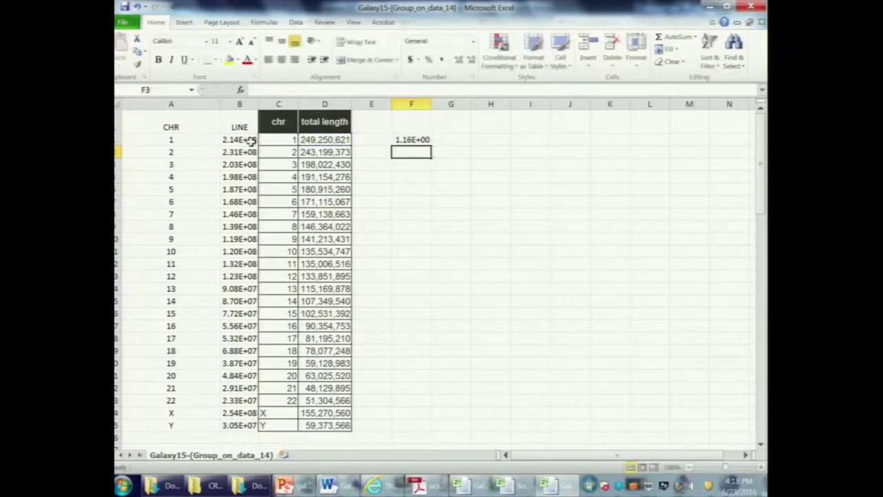
{"action": "left_click", "coordinate": [417, 140]}
{"action": "left_click_drag", "start_coordinate": [432, 145], "coordinate": [431, 427]}
{"action": "left_click", "coordinate": [494, 363]}
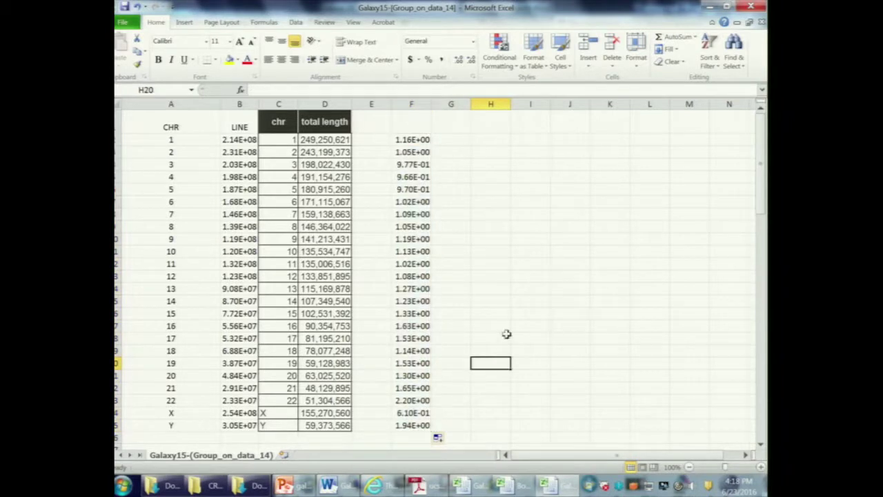
Insert a 2-D clustered column chart of the ratios in F2:F25.
{"action": "left_click_drag", "start_coordinate": [424, 139], "coordinate": [422, 426]}
{"action": "left_click", "coordinate": [185, 22]}
{"action": "left_click", "coordinate": [316, 48]}
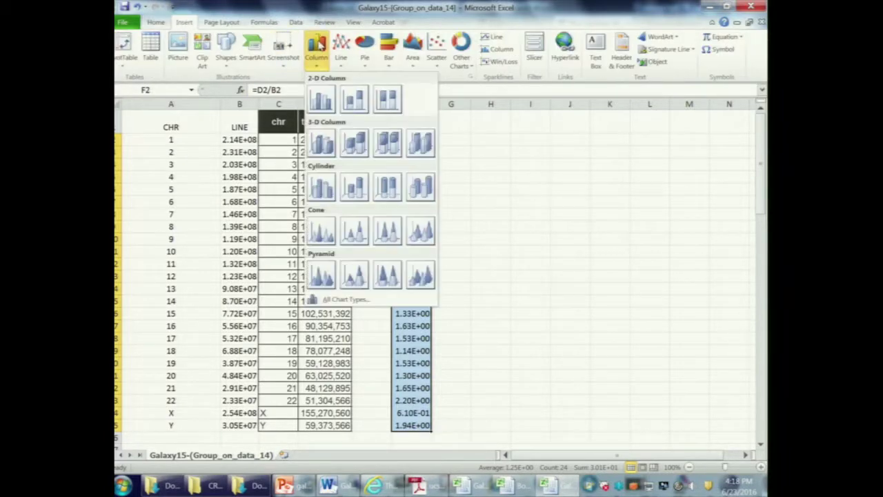
{"action": "left_click", "coordinate": [322, 100]}
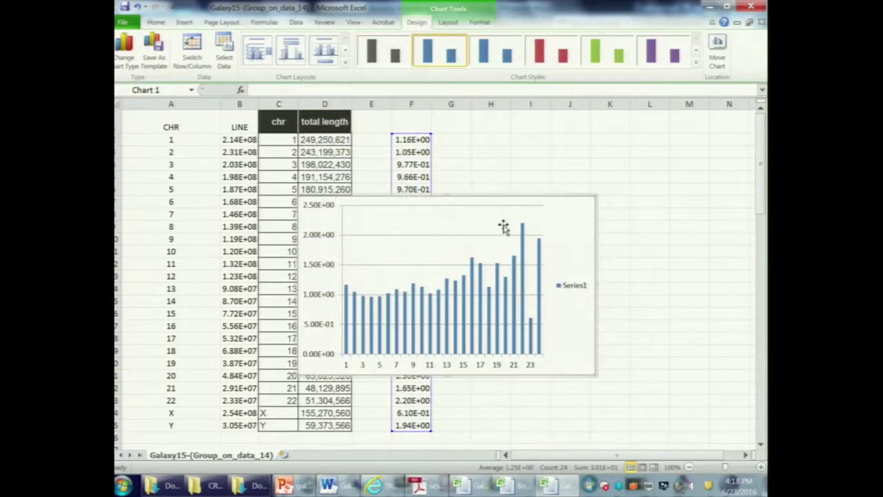
Move the column chart clear of the total length column and delete its Series1 legend.
{"action": "left_click_drag", "start_coordinate": [528, 198], "coordinate": [628, 158]}
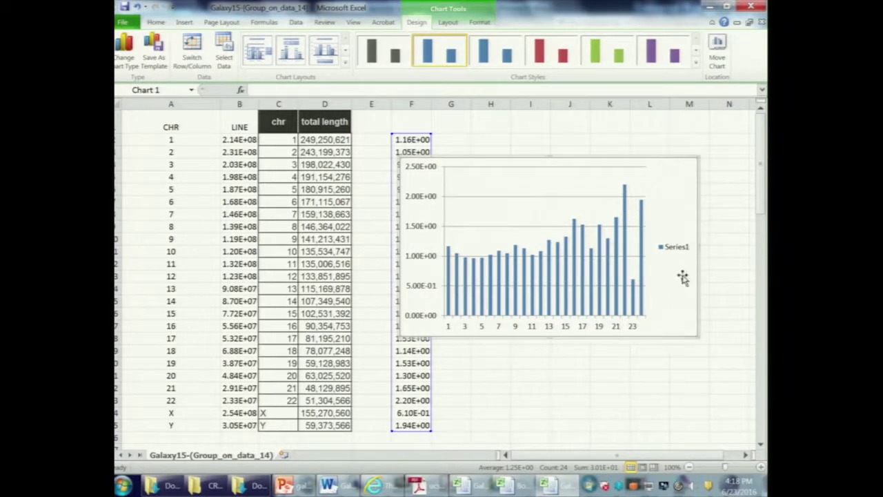
{"action": "left_click", "coordinate": [685, 255]}
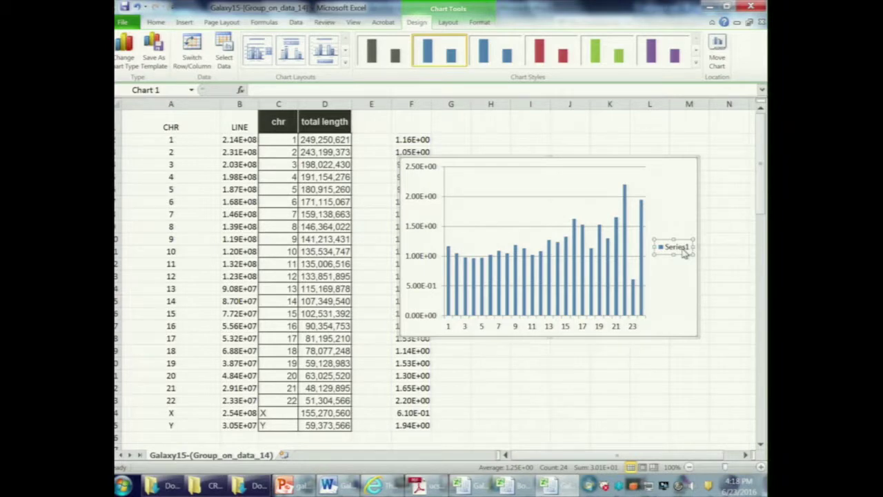
{"action": "key", "text": "Delete"}
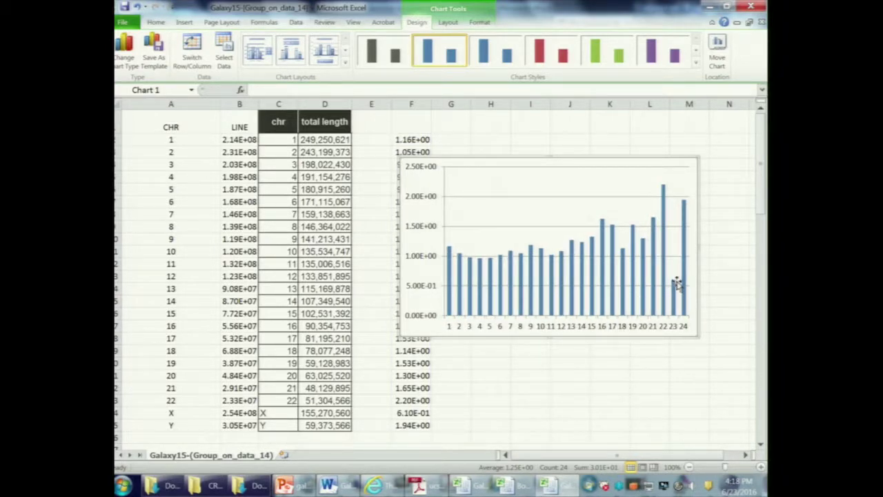
Divide the LINE sum by total length with =B2/D2 in G2 and fill the formula down to G25.
{"action": "mouse_move", "coordinate": [677, 297]}
{"action": "left_click", "coordinate": [593, 375]}
{"action": "left_click", "coordinate": [450, 139]}
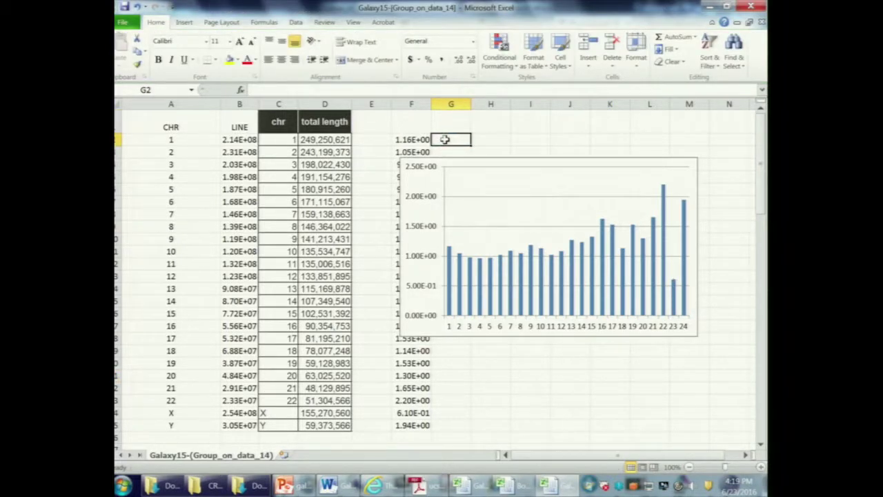
{"action": "type", "text": "="}
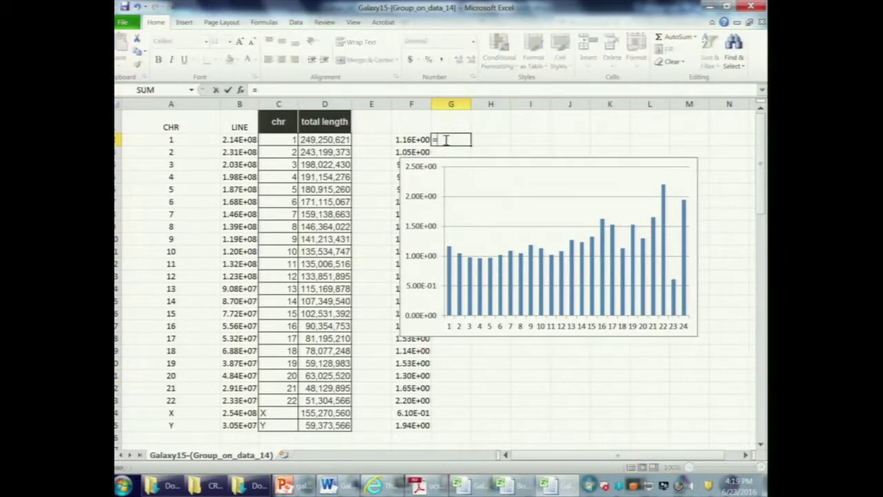
{"action": "left_click", "coordinate": [250, 139]}
{"action": "type", "text": "/"}
{"action": "left_click", "coordinate": [313, 139]}
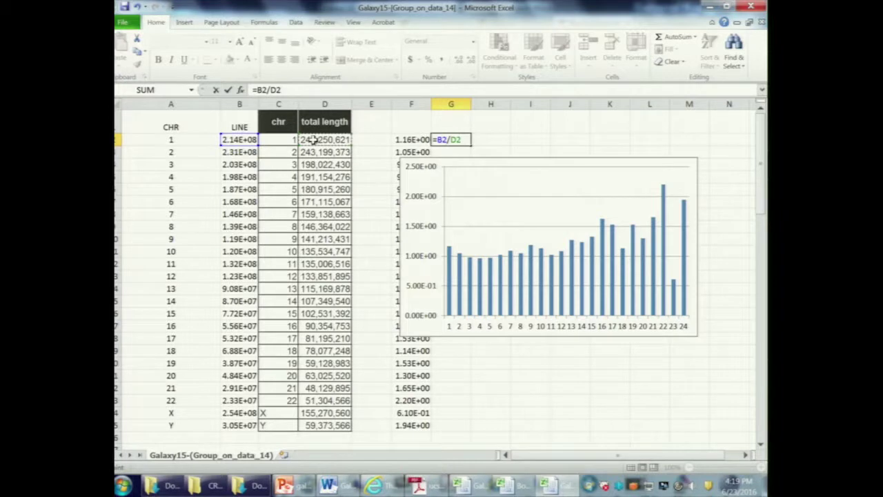
{"action": "key", "text": "Return"}
{"action": "left_click", "coordinate": [465, 140]}
{"action": "left_click_drag", "start_coordinate": [472, 146], "coordinate": [500, 426]}
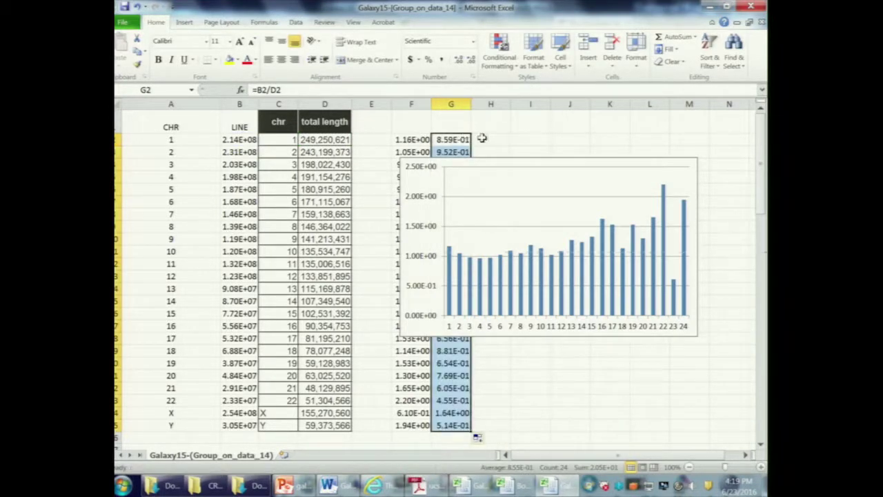
Insert a 2-D clustered column chart of the ratios in G2:G25 and delete the earlier chart of the column F ratios.
{"action": "left_click", "coordinate": [185, 22]}
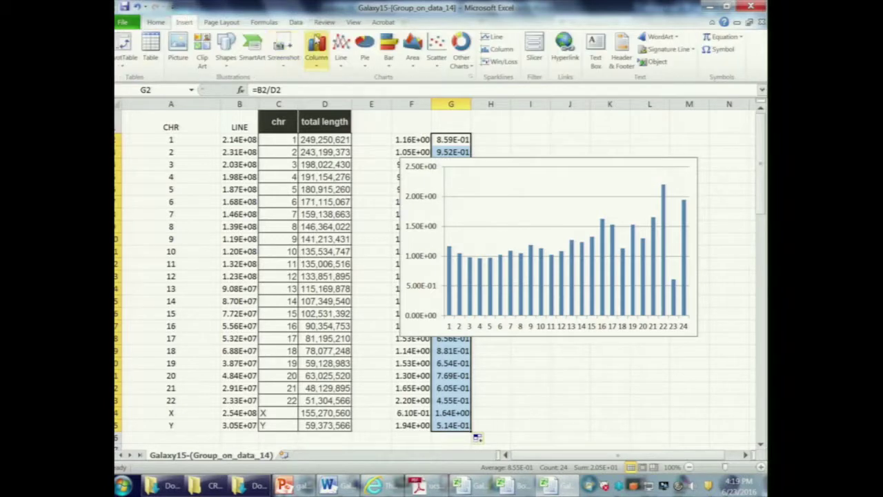
{"action": "left_click", "coordinate": [318, 50]}
{"action": "left_click", "coordinate": [327, 98]}
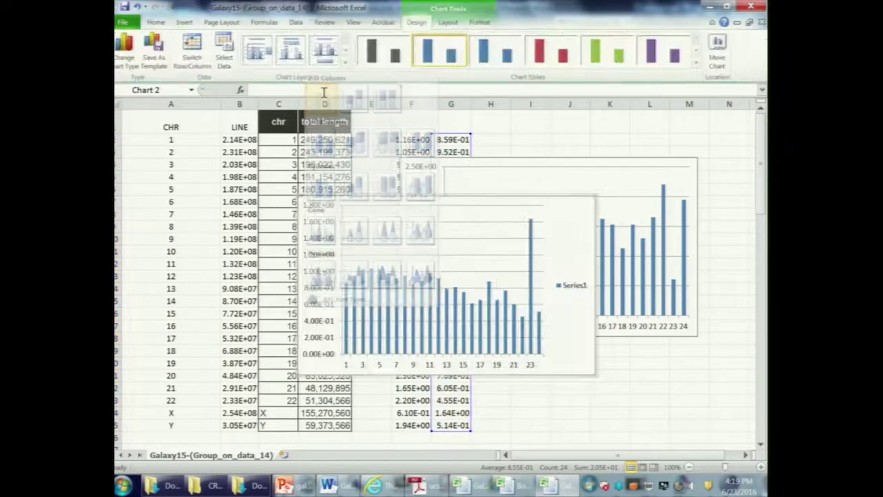
{"action": "left_click", "coordinate": [628, 183]}
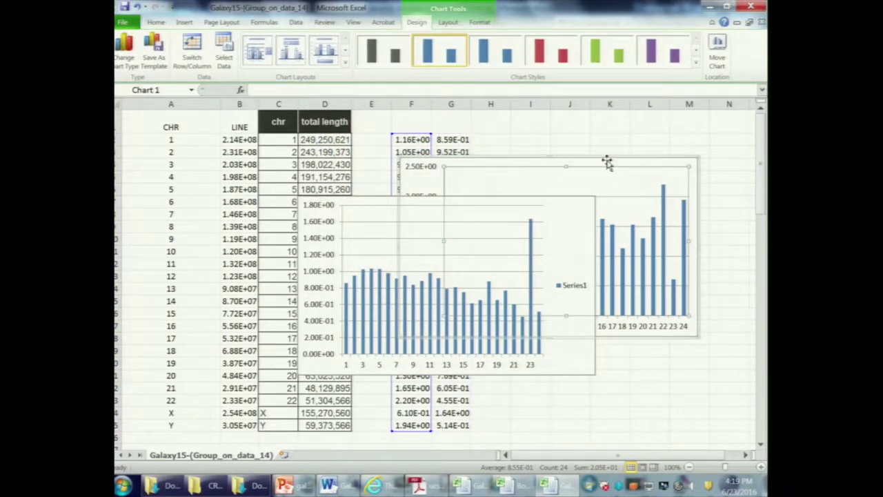
{"action": "key", "text": "Delete"}
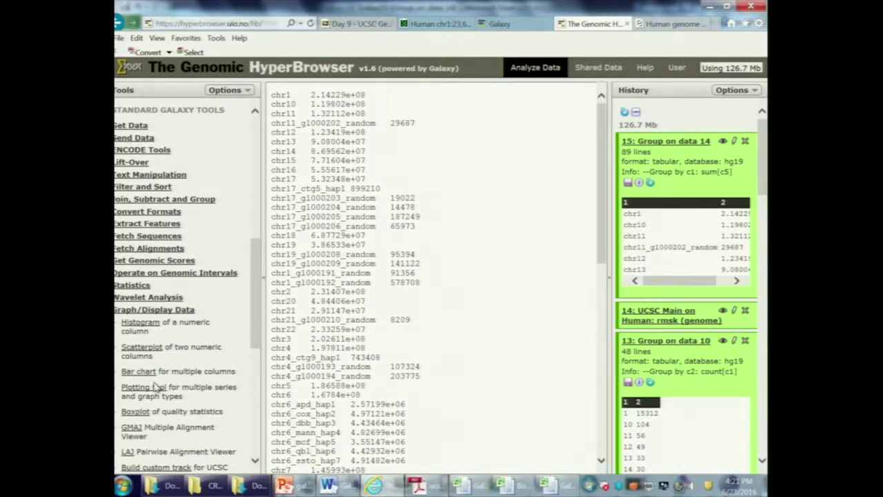
{"action": "scroll", "coordinate": [157, 386], "scroll_direction": "down", "scroll_amount": 3}
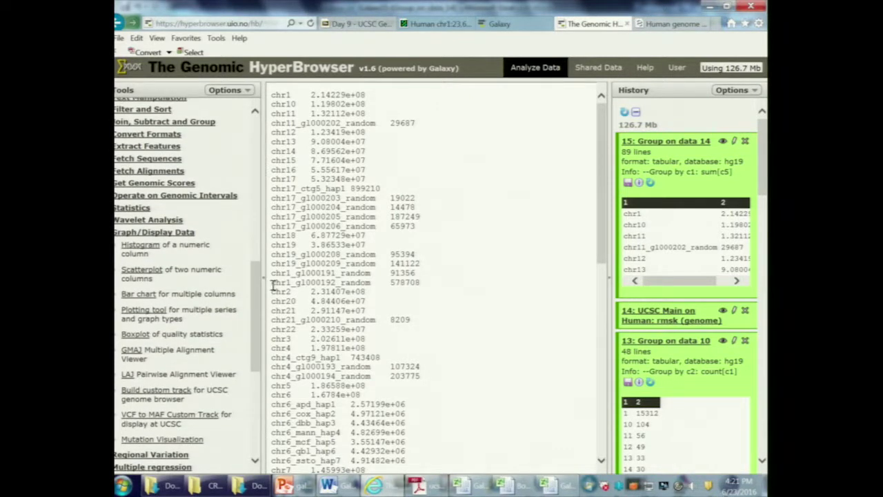